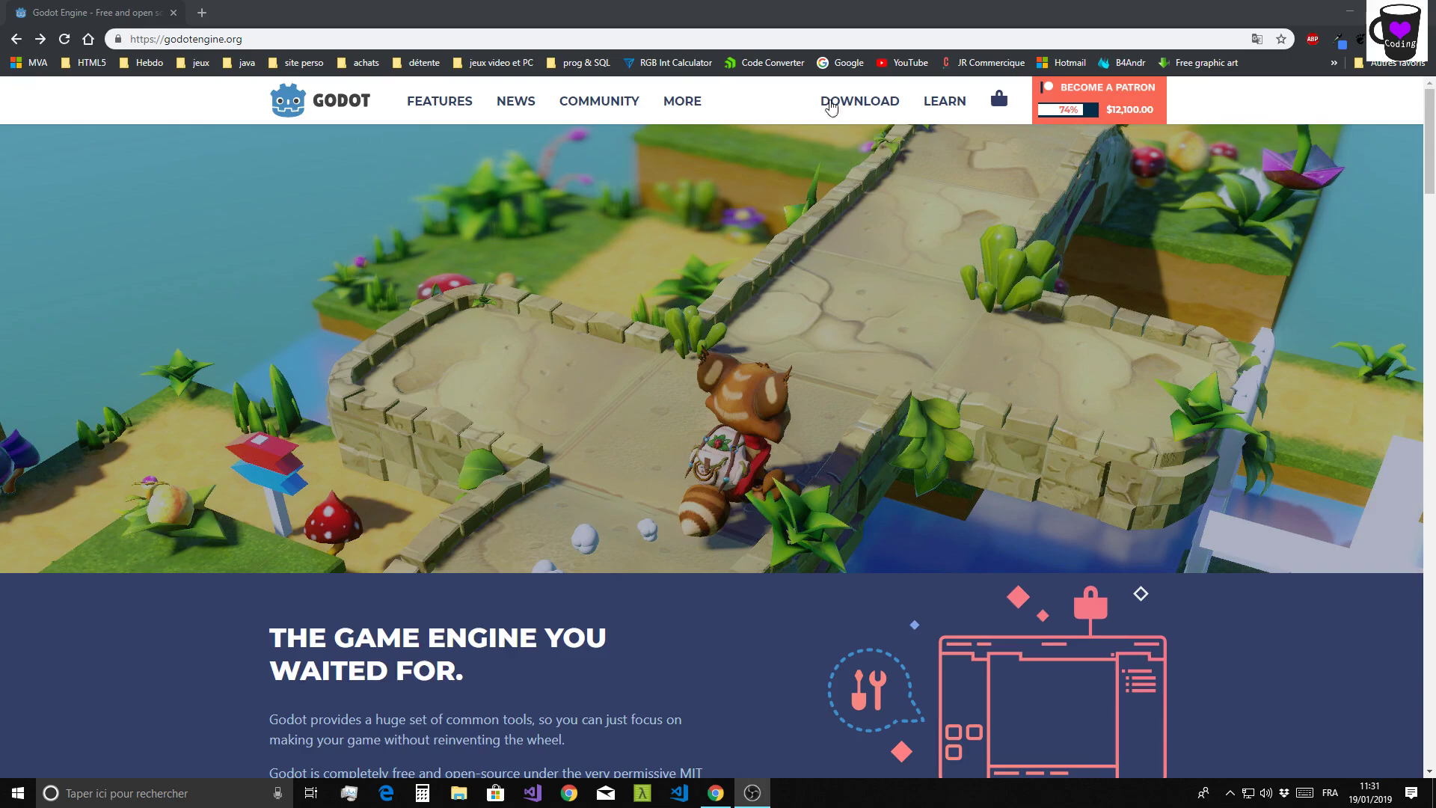
- From Godot News, open the 3.1 beta 2 article and its Classical build download index
left_click(515, 106)
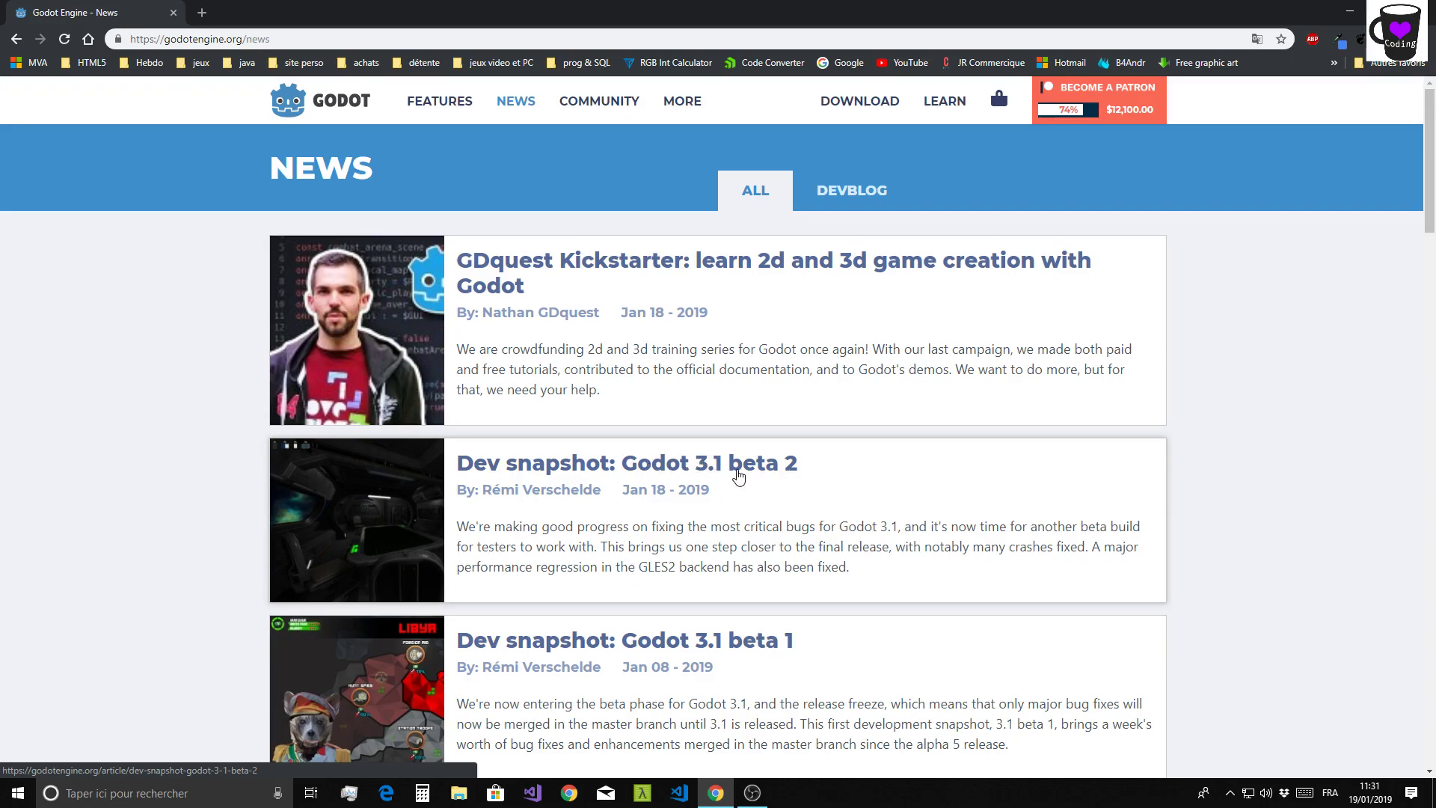
left_click(682, 472)
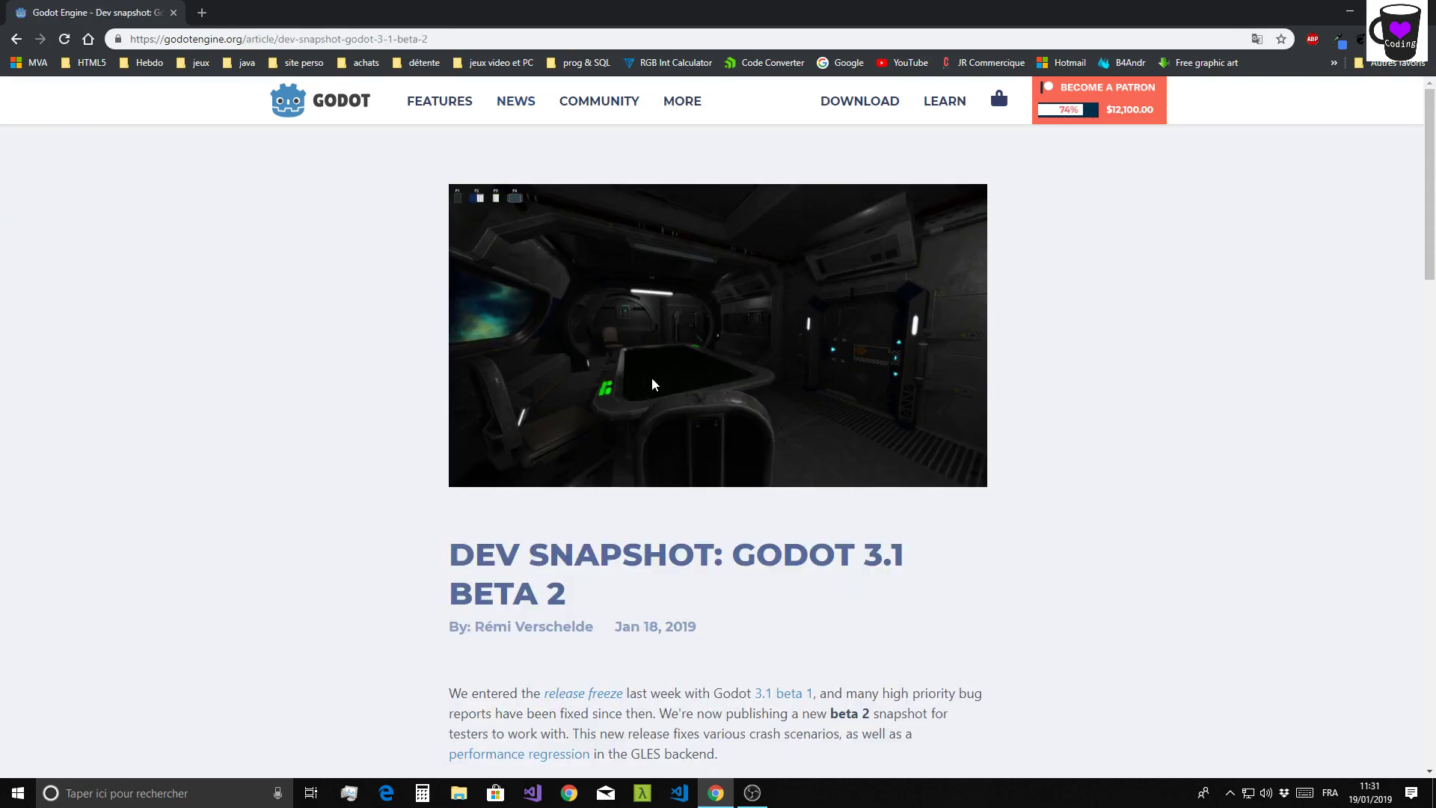
scroll(436, 295, "down", 8)
scroll(426, 411, "down", 3)
scroll(436, 423, "down", 3)
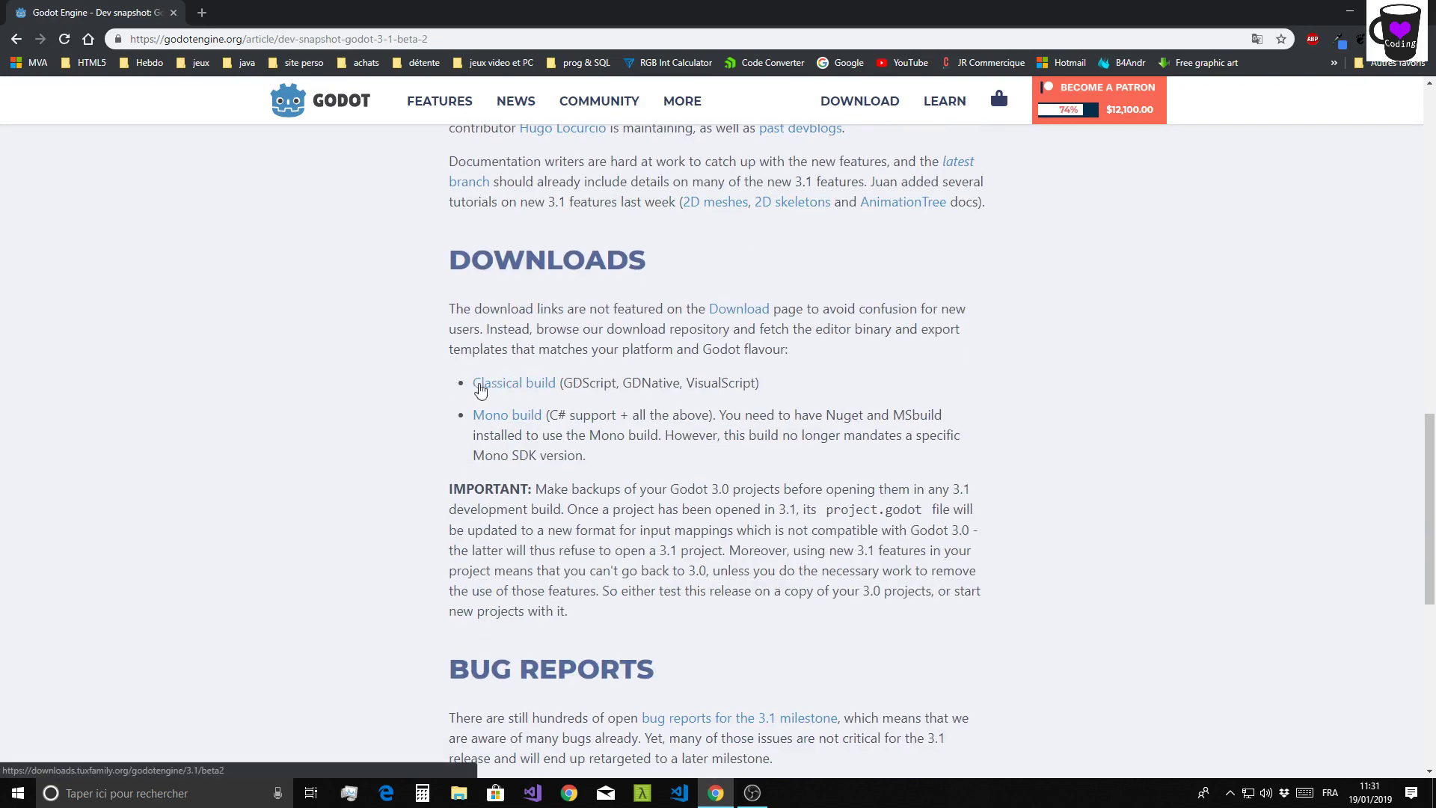
left_click(517, 391)
left_click_drag(560, 384, 622, 386)
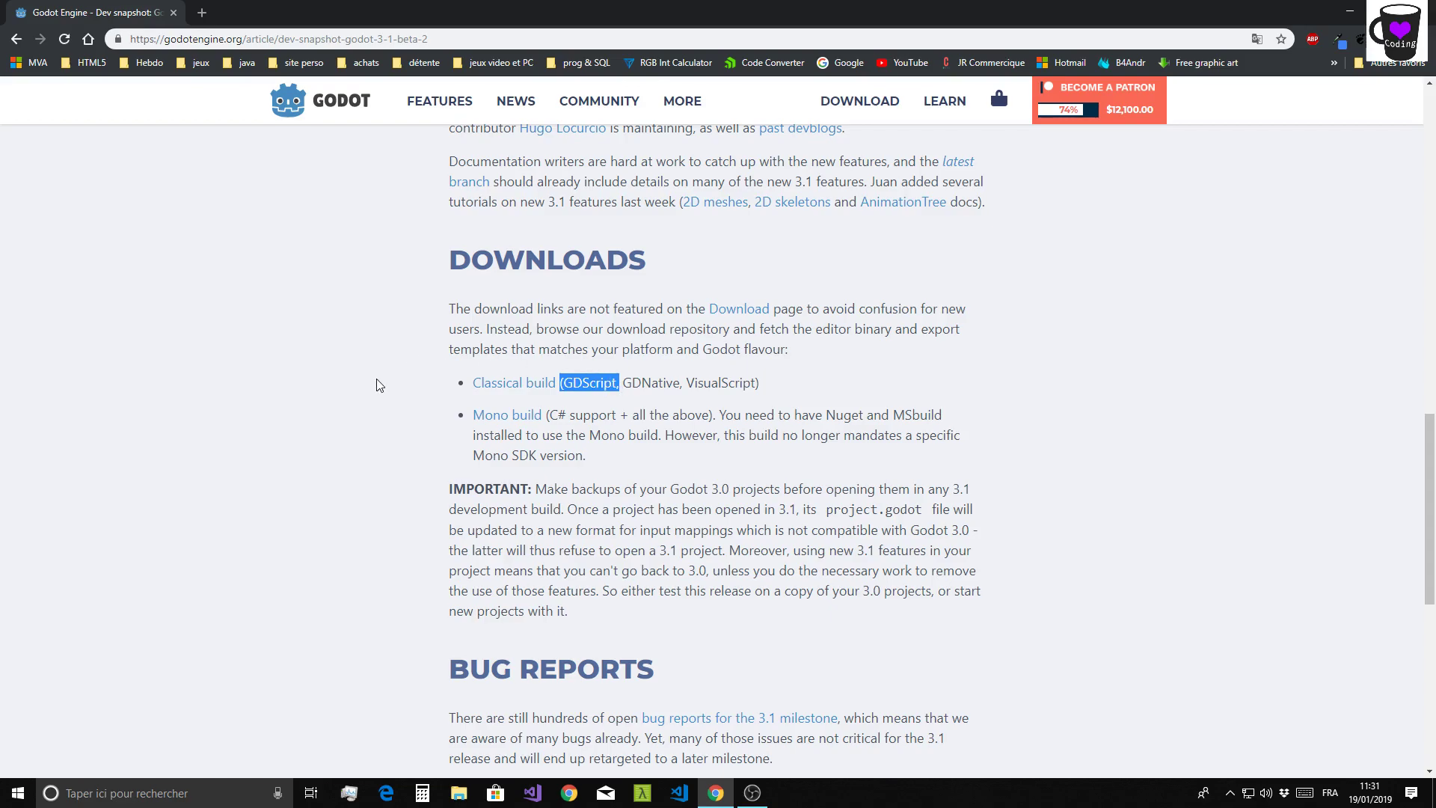
left_click(501, 385)
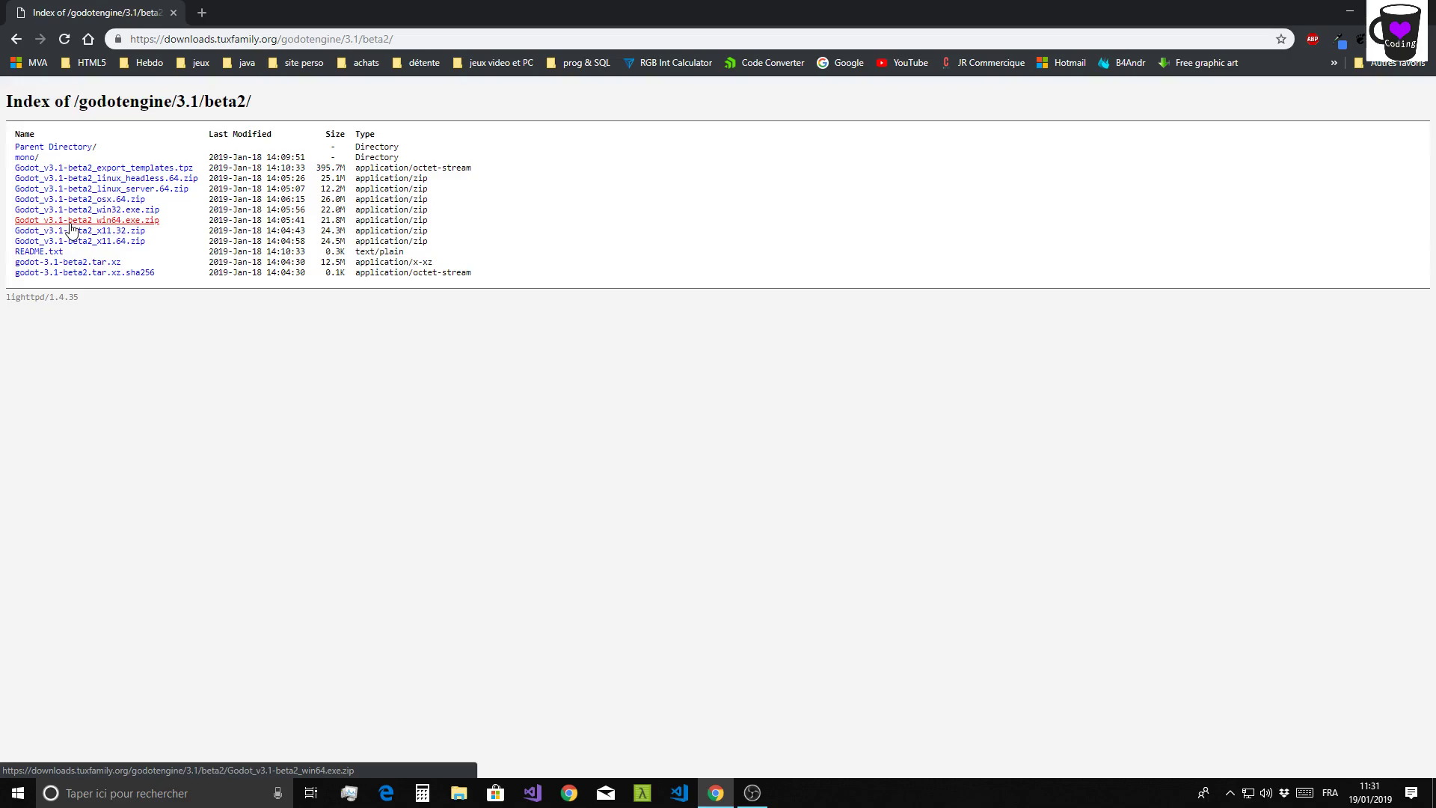
- Minimize Chrome and launch Godot_v3.1-beta2_win64.exe from its desktop folder
left_click(1351, 16)
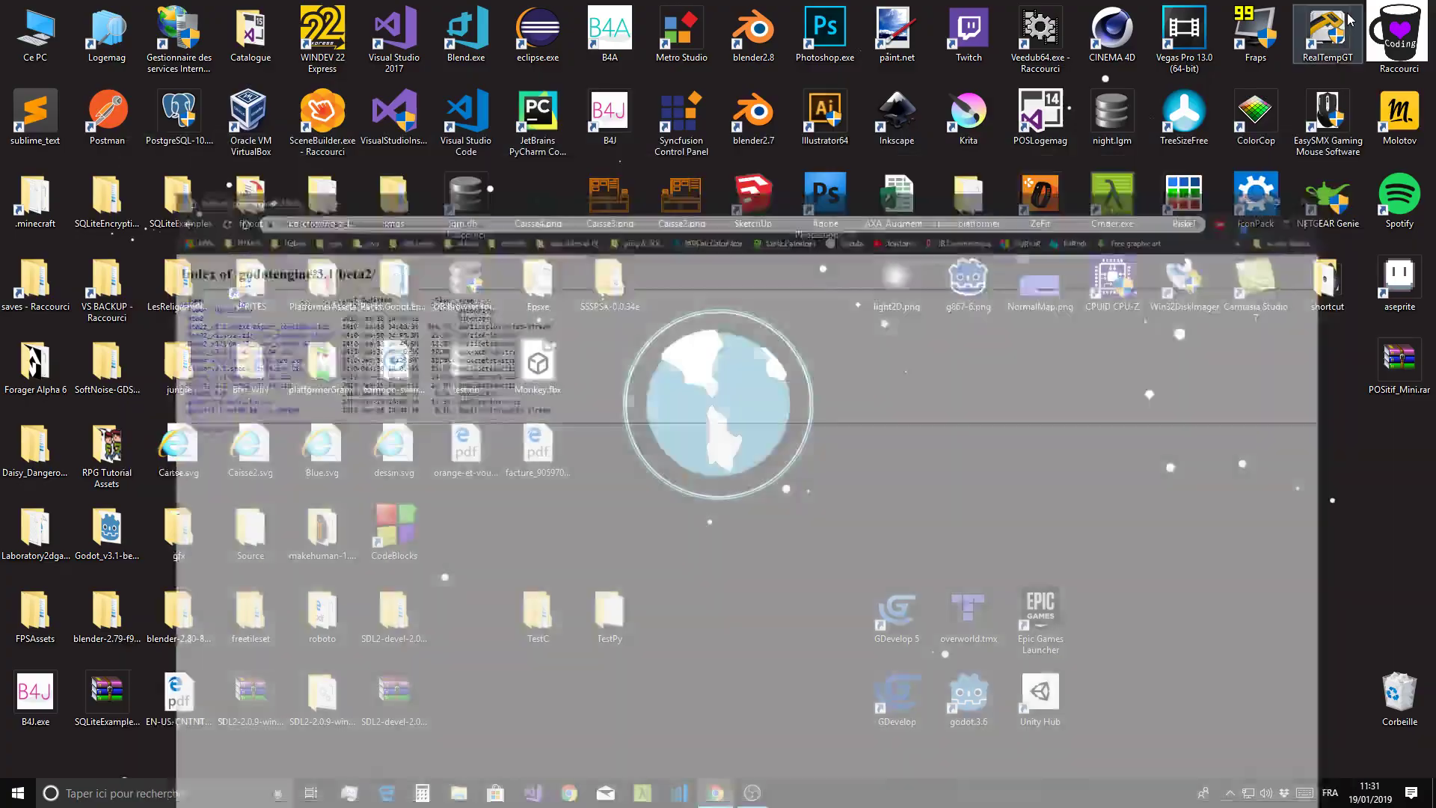
left_click(101, 530)
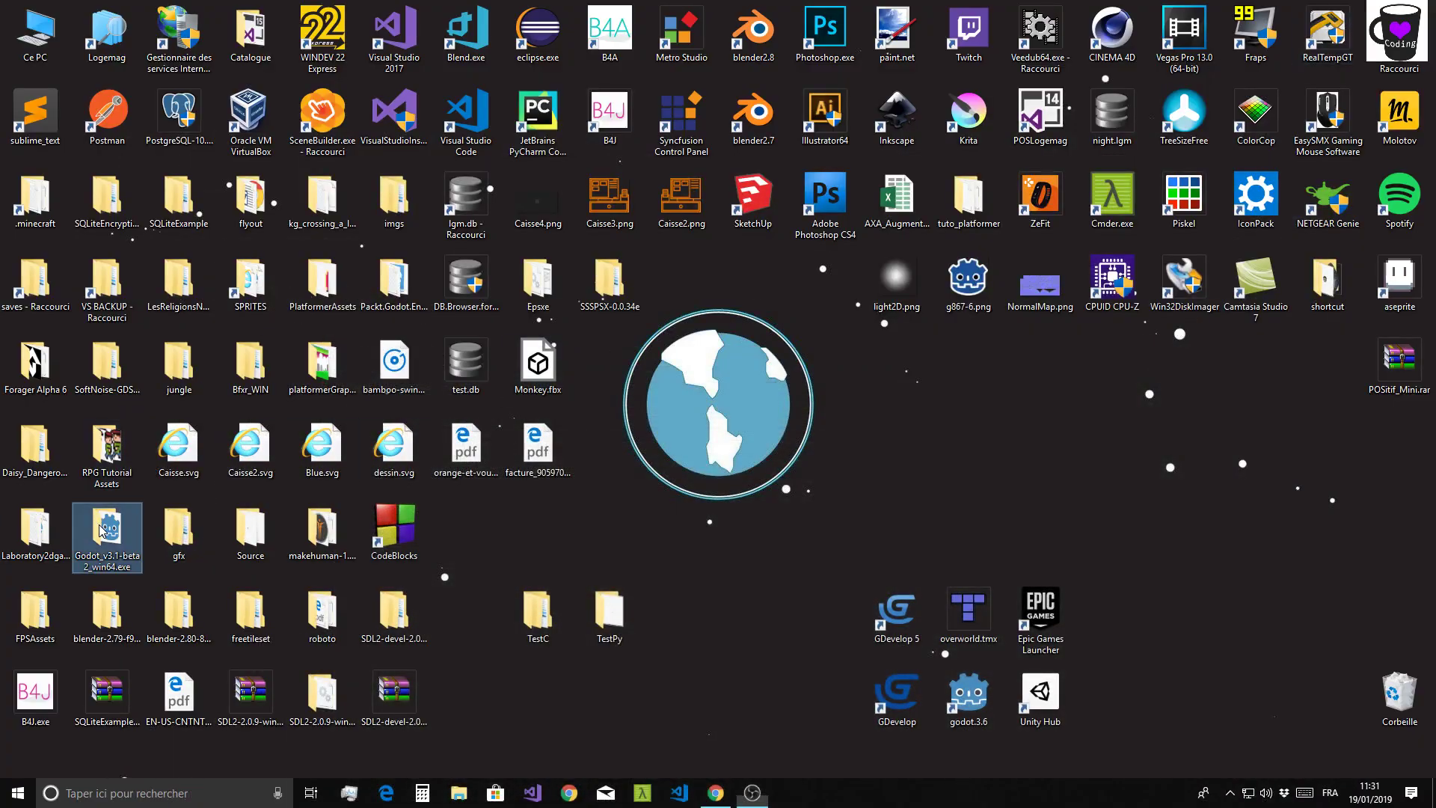
double_click(102, 530)
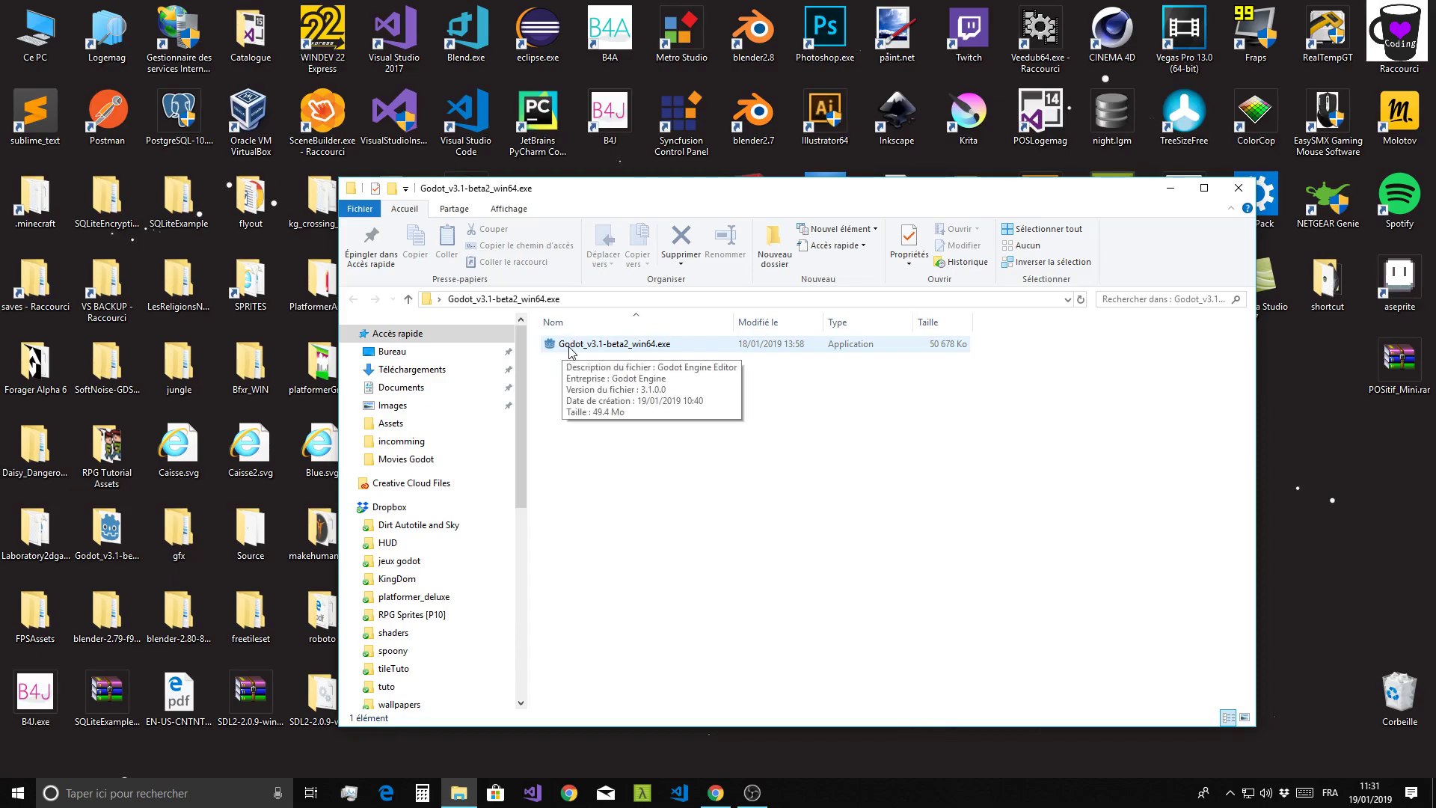
double_click(584, 345)
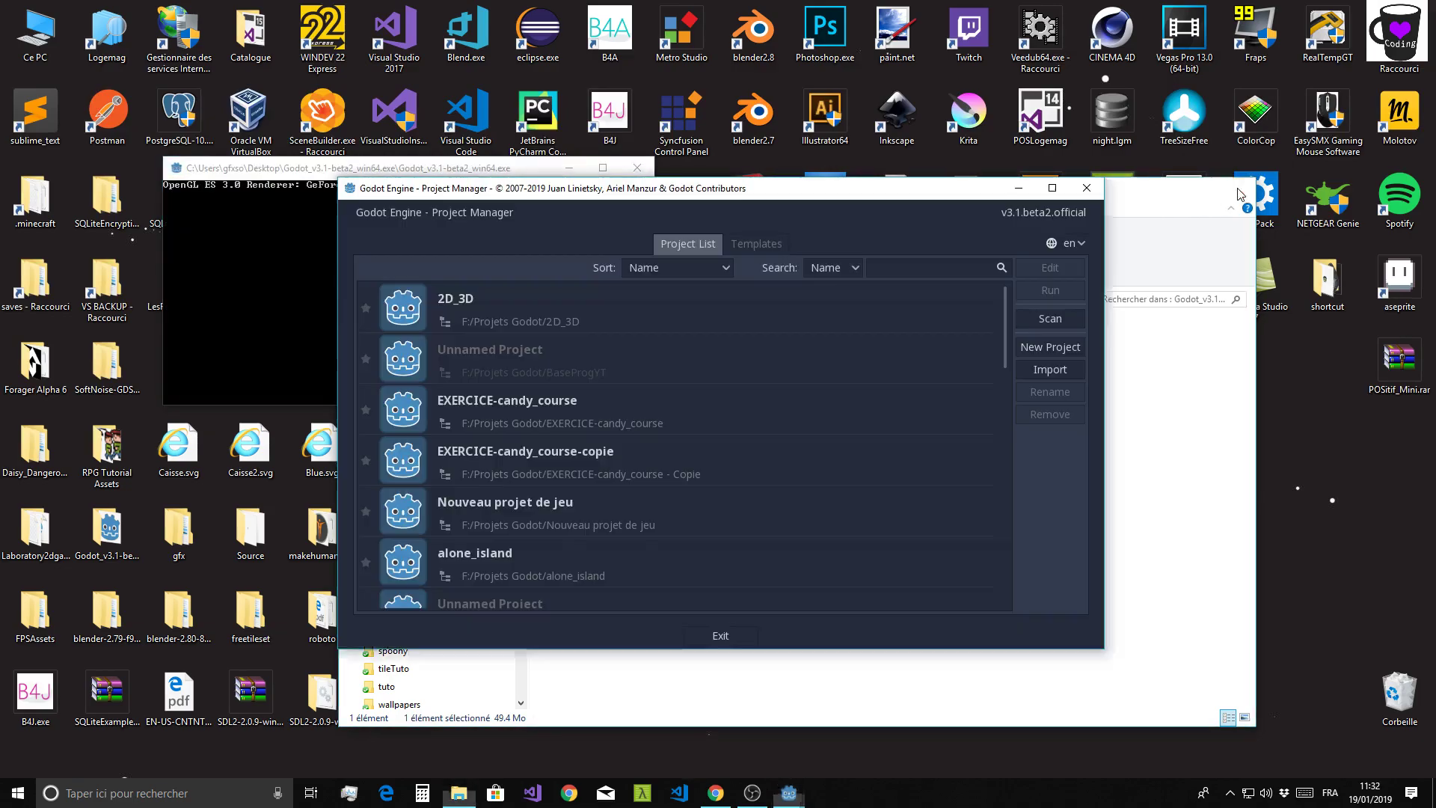
- Close the file browser, reposition the Project Manager, and start a New Project
left_click(1238, 195)
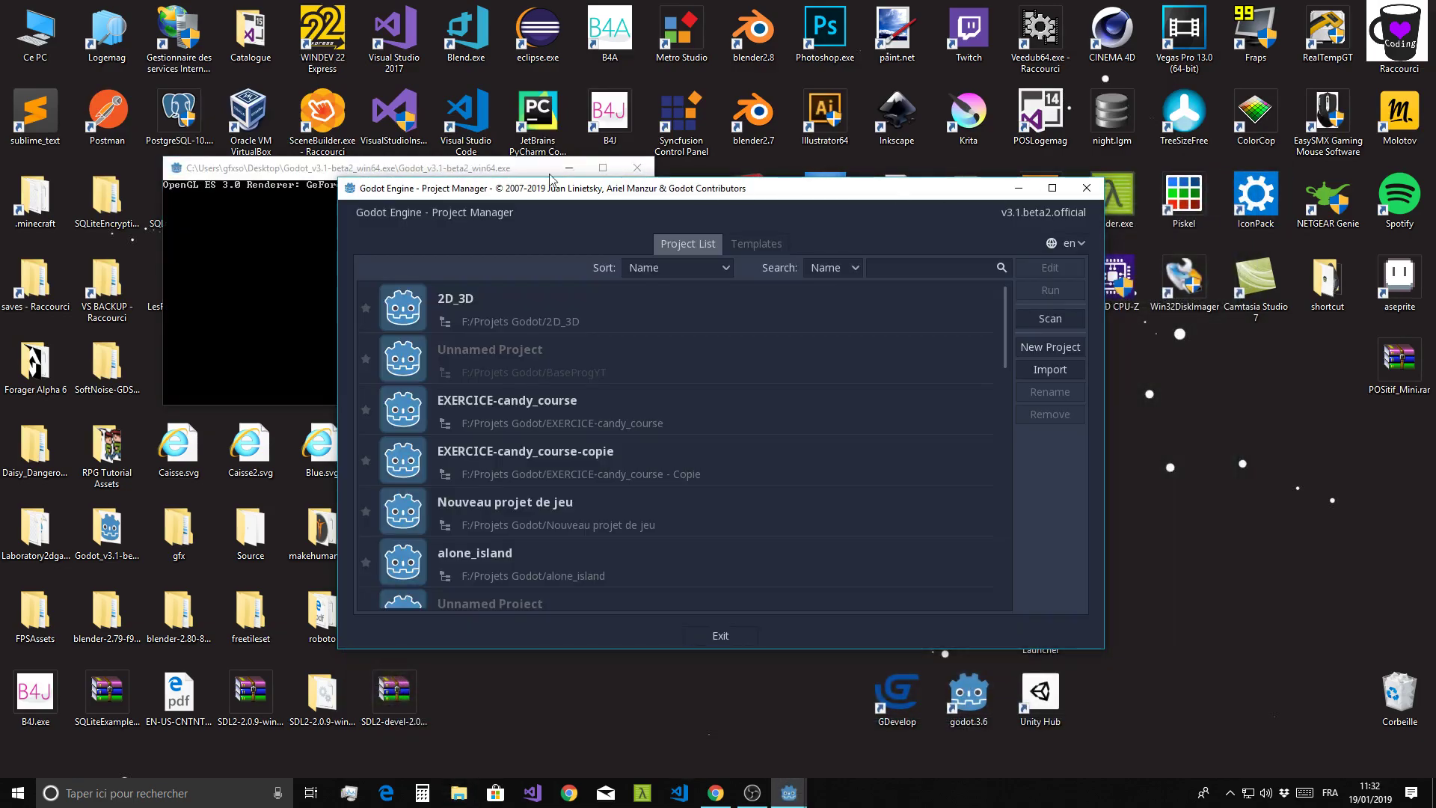
left_click(569, 168)
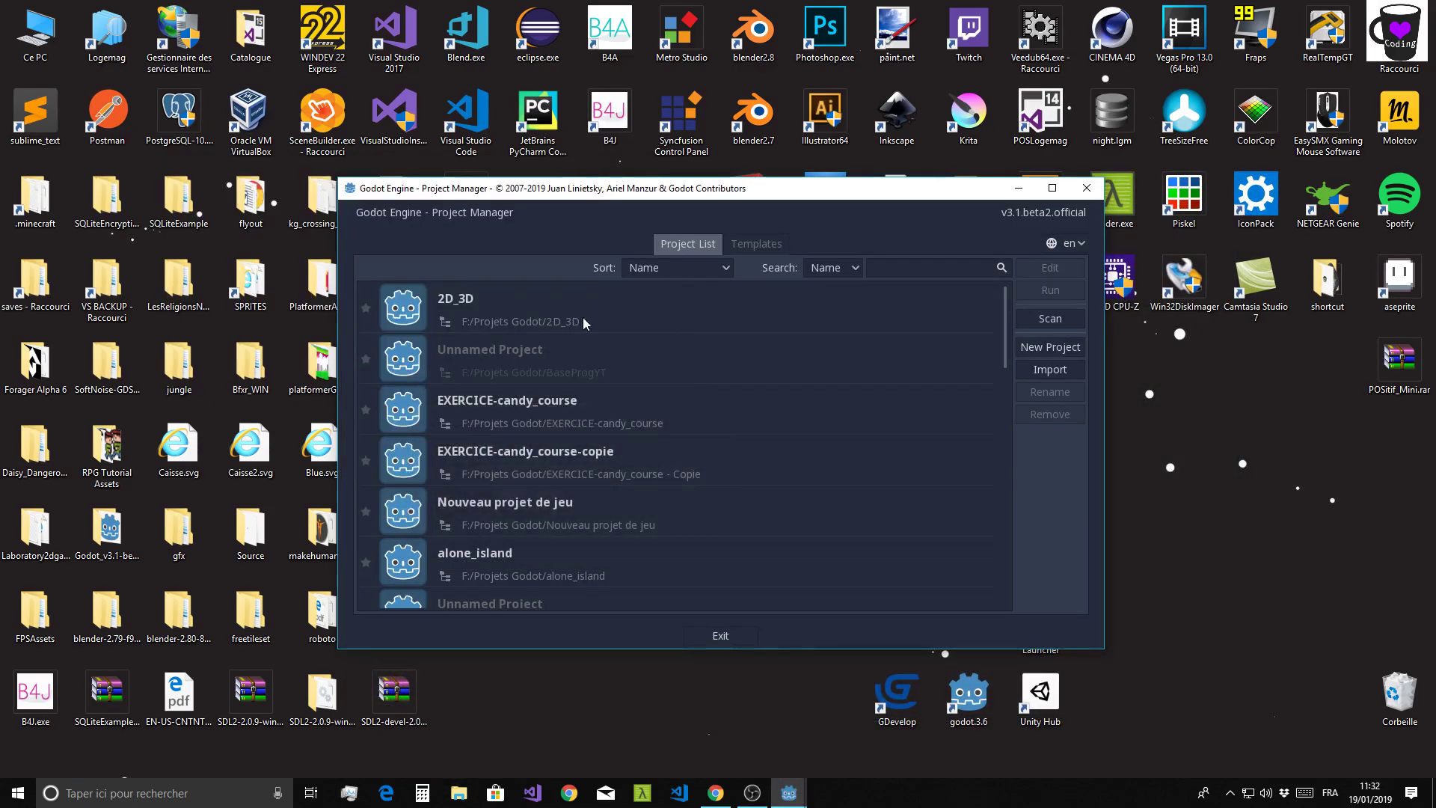
mouse_move(905, 188)
left_mouse_down()
mouse_move(956, 248)
mouse_move(985, 246)
left_mouse_up()
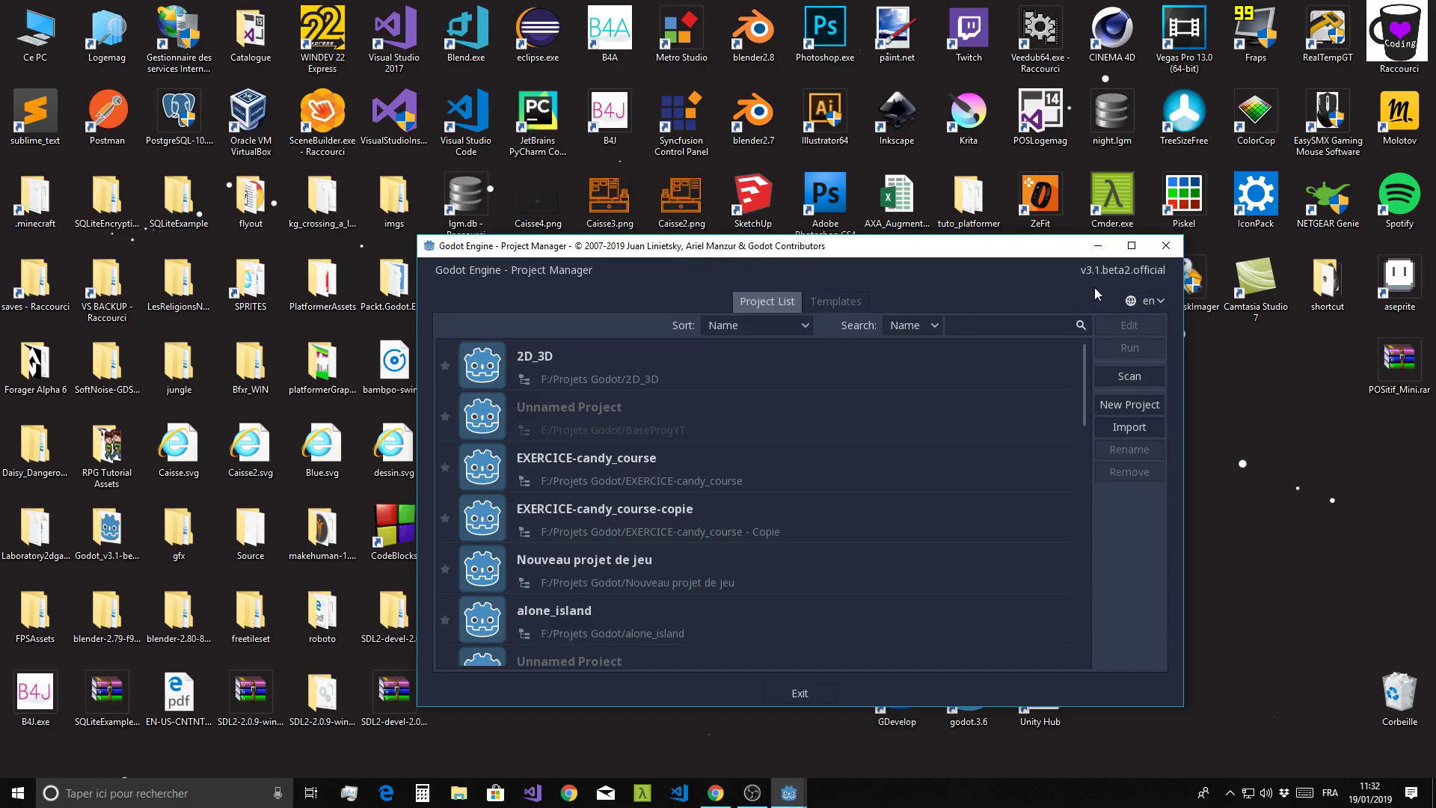
left_click_drag(1012, 247, 1016, 265)
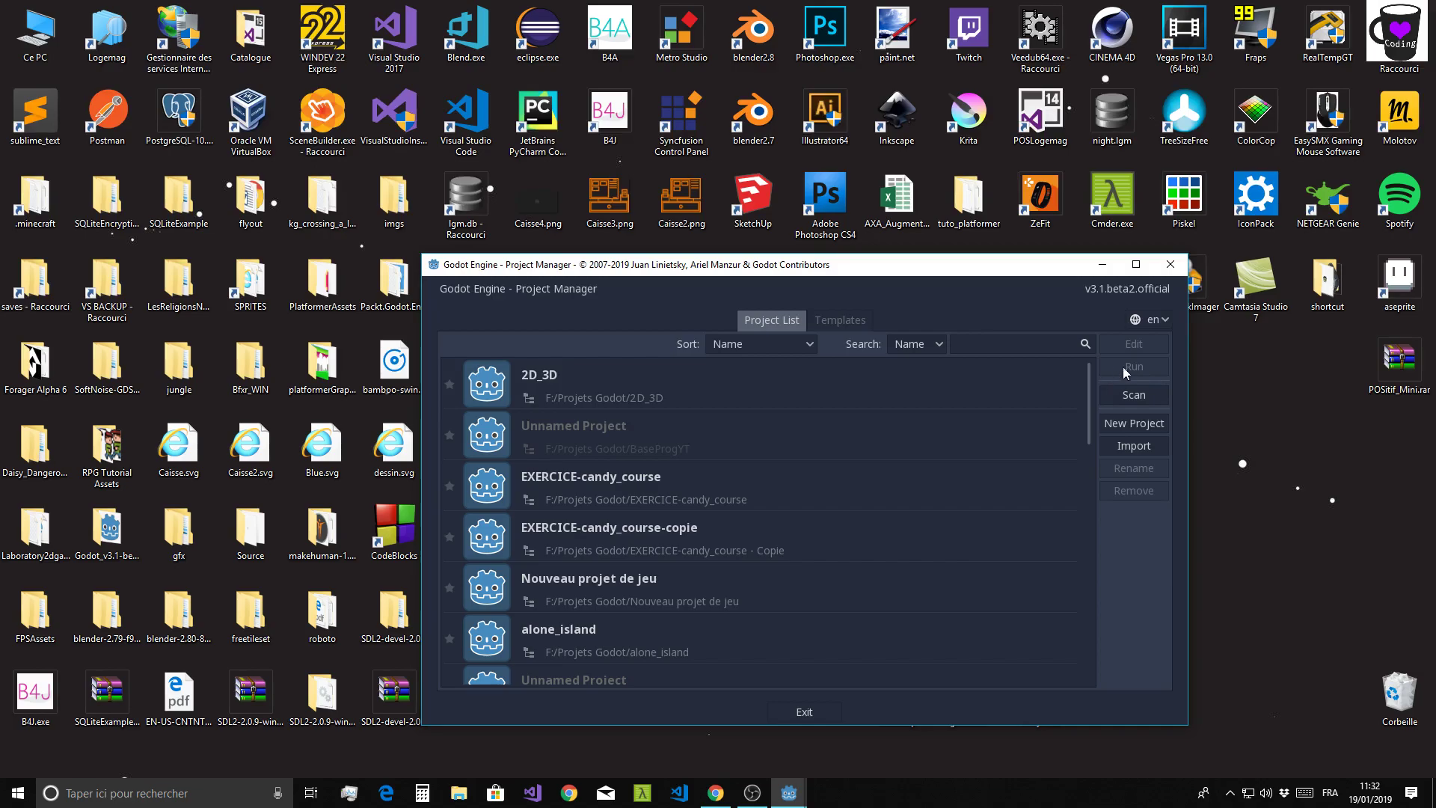
left_click(1150, 324)
left_click(981, 311)
left_click(1138, 424)
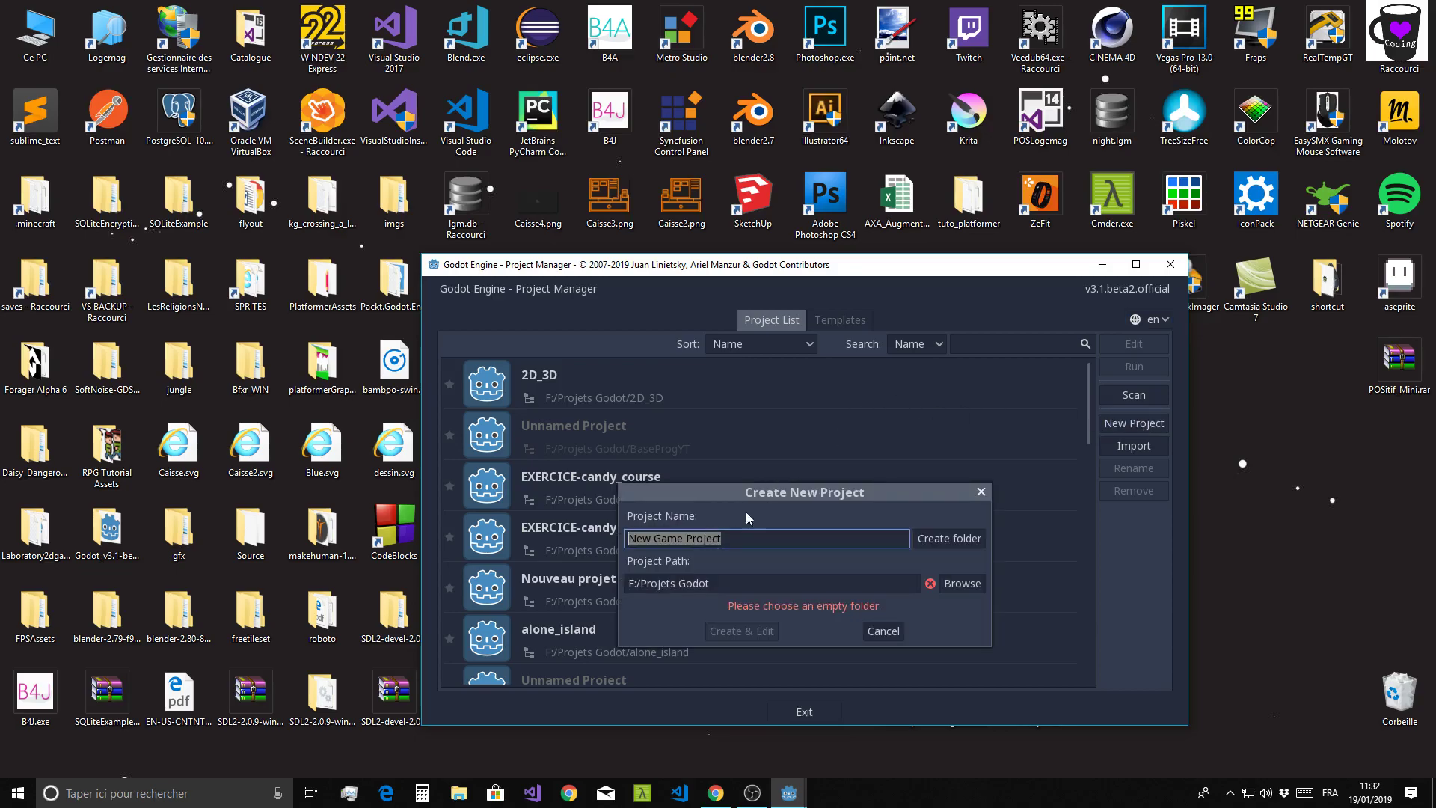
- Name the project BaseProg, create its folder in F:/Projets Godot, and Create & Edit
double_click(744, 587)
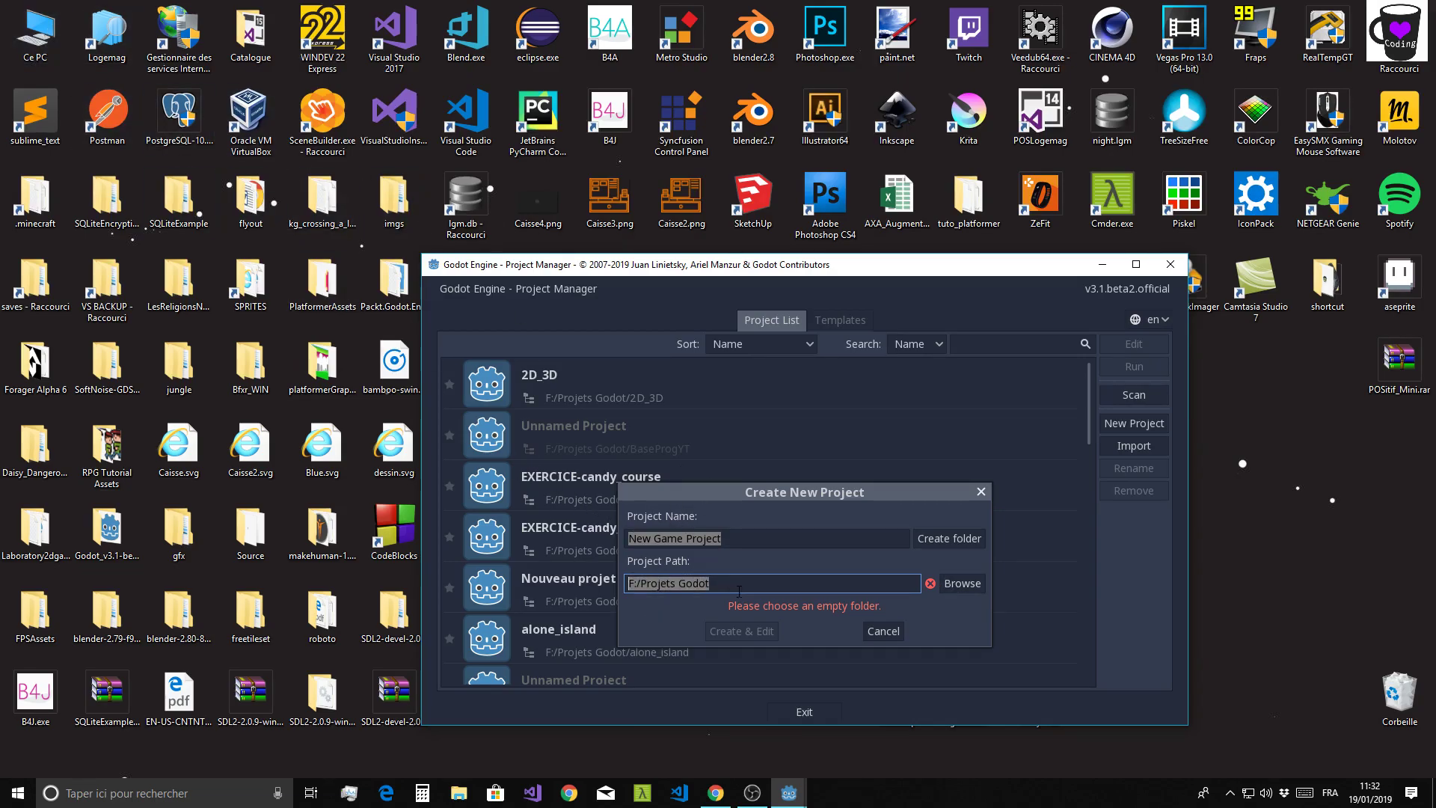
left_click(674, 538)
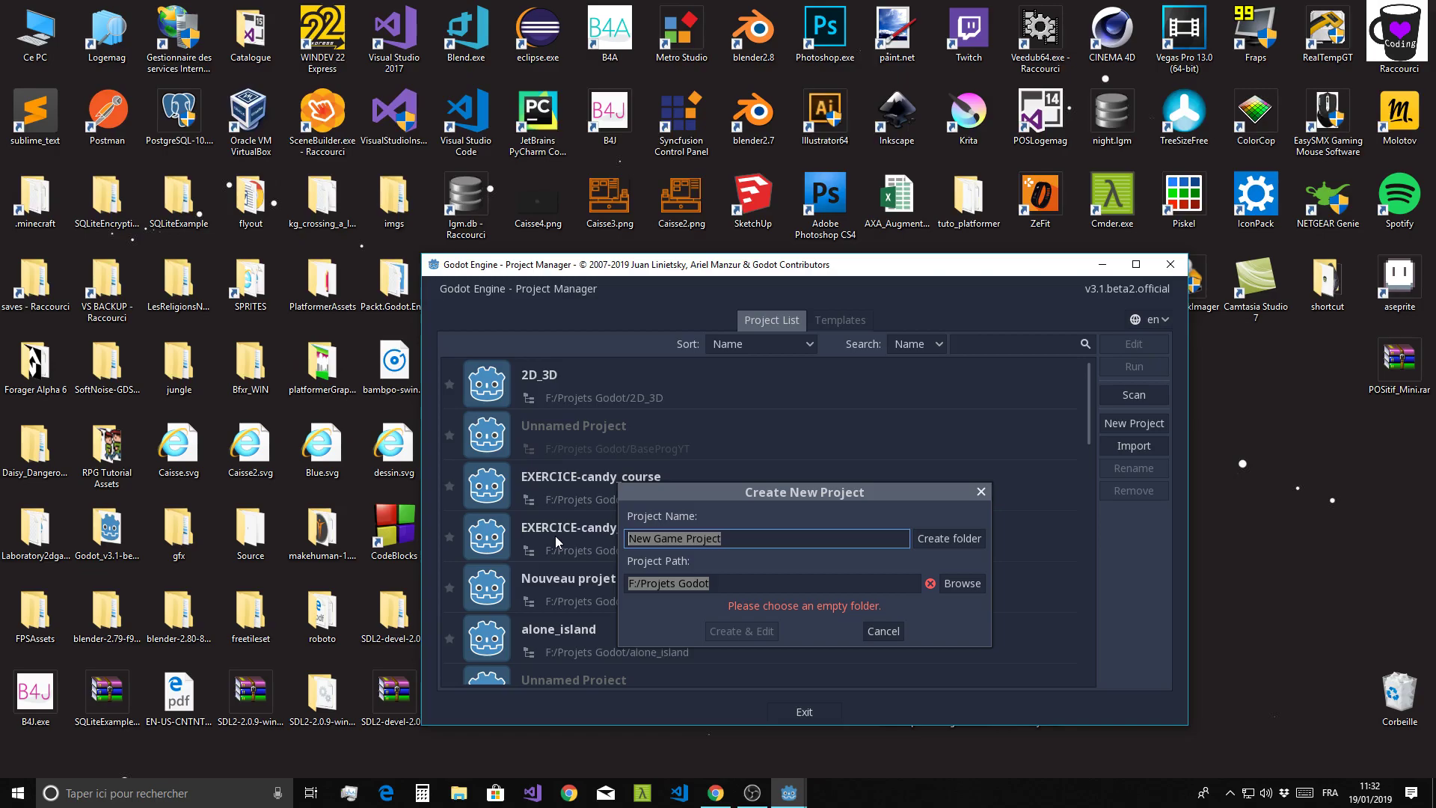
type("BasePro")
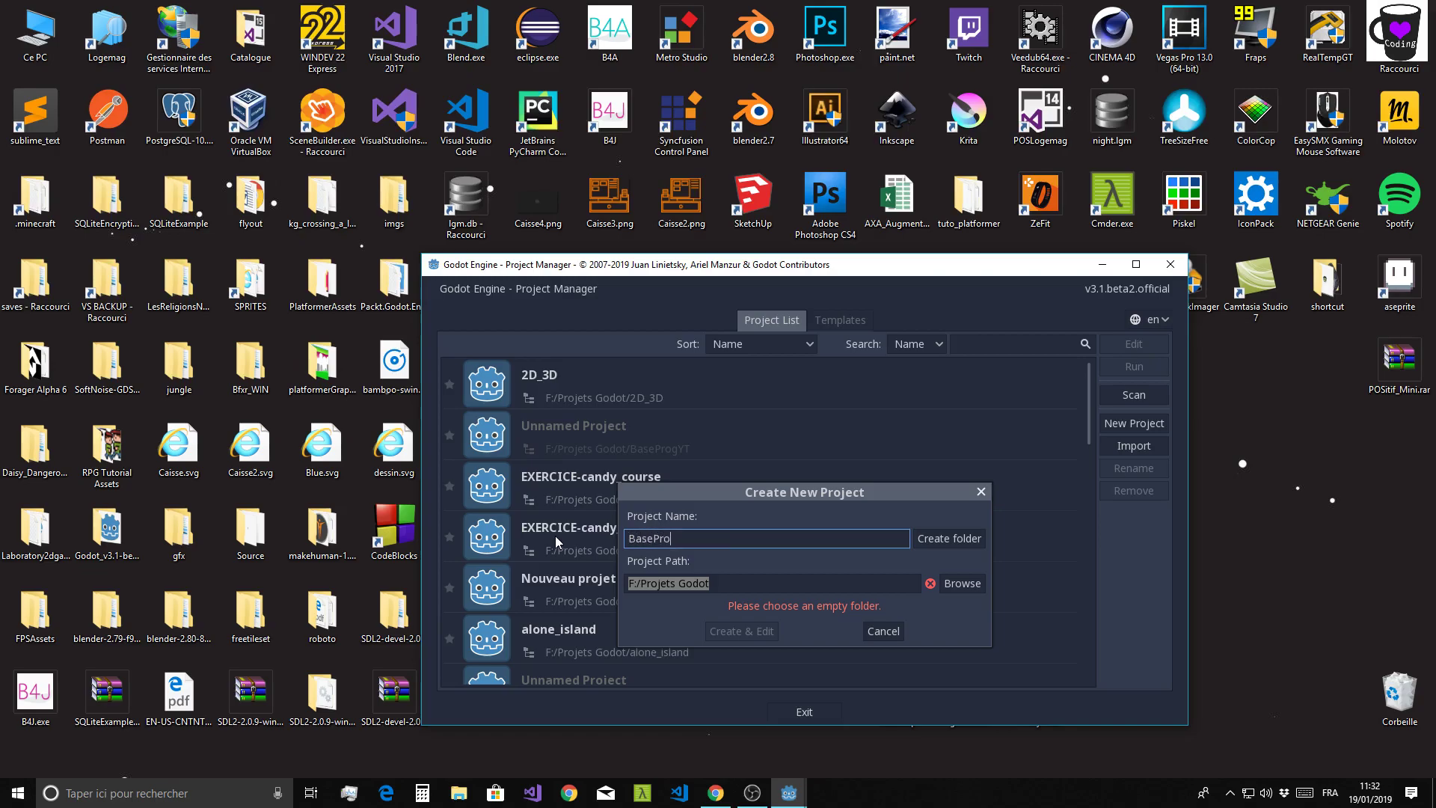
type("g")
left_click(965, 539)
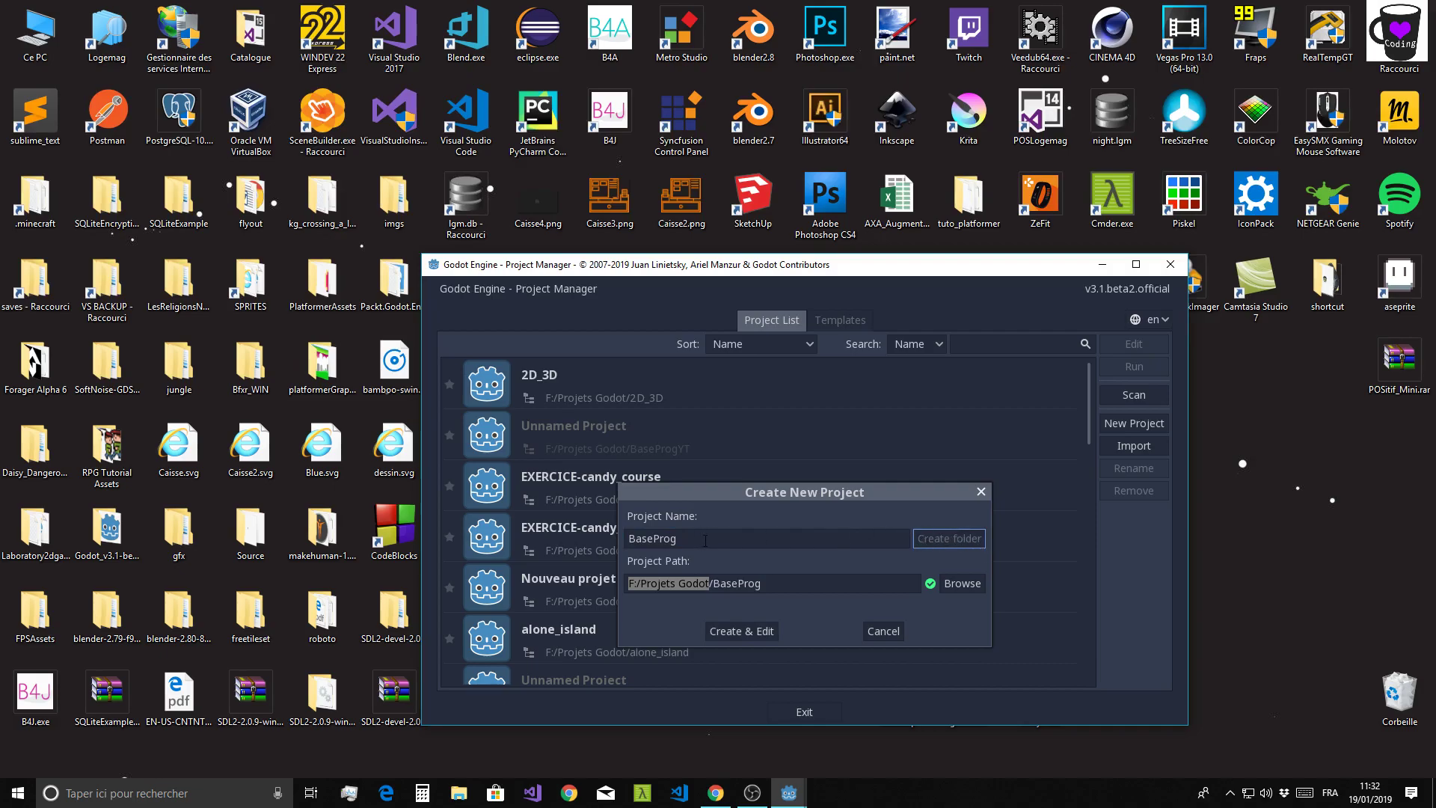
left_click(727, 635)
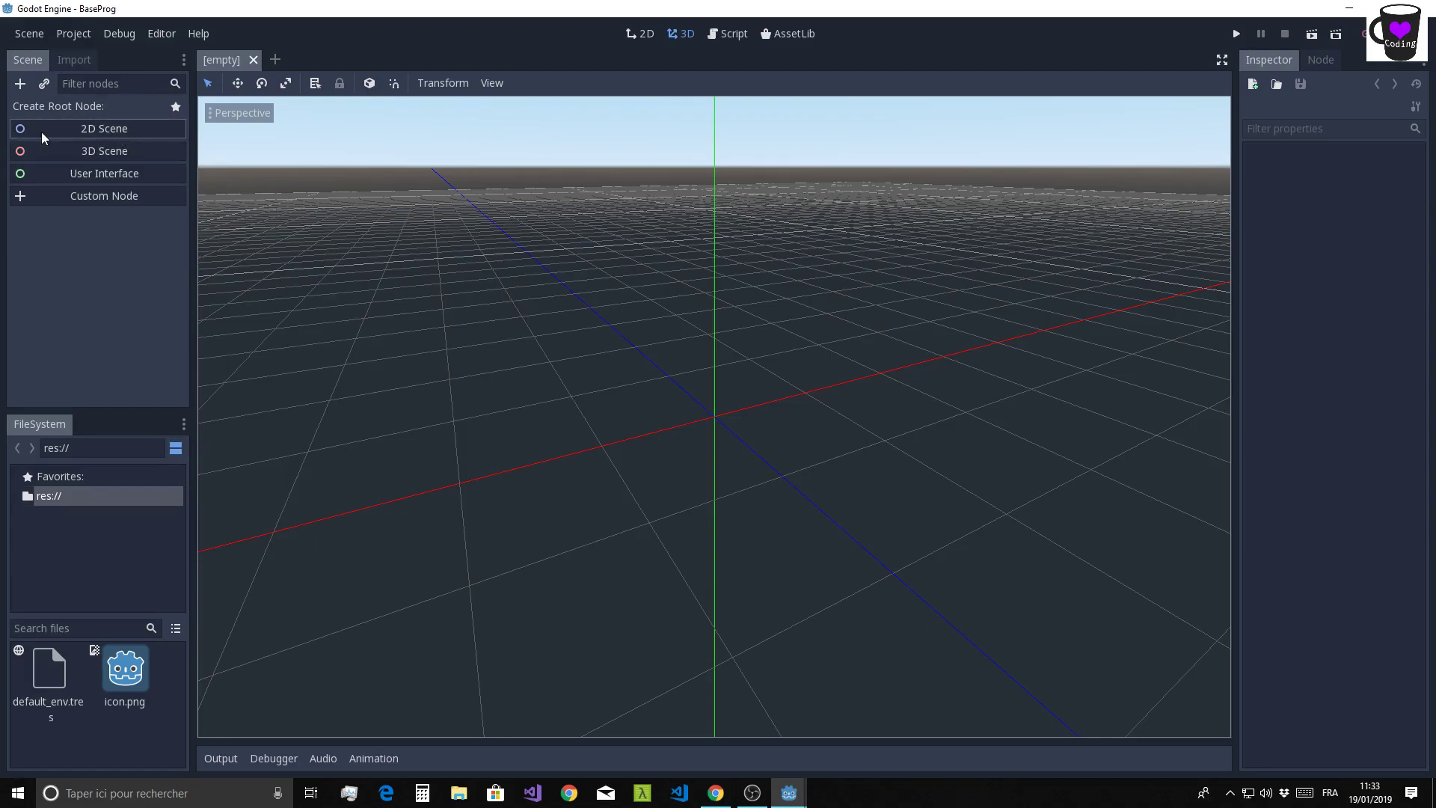
- Create a 2D scene with a Node2D root and rename the node to base
left_click(87, 128)
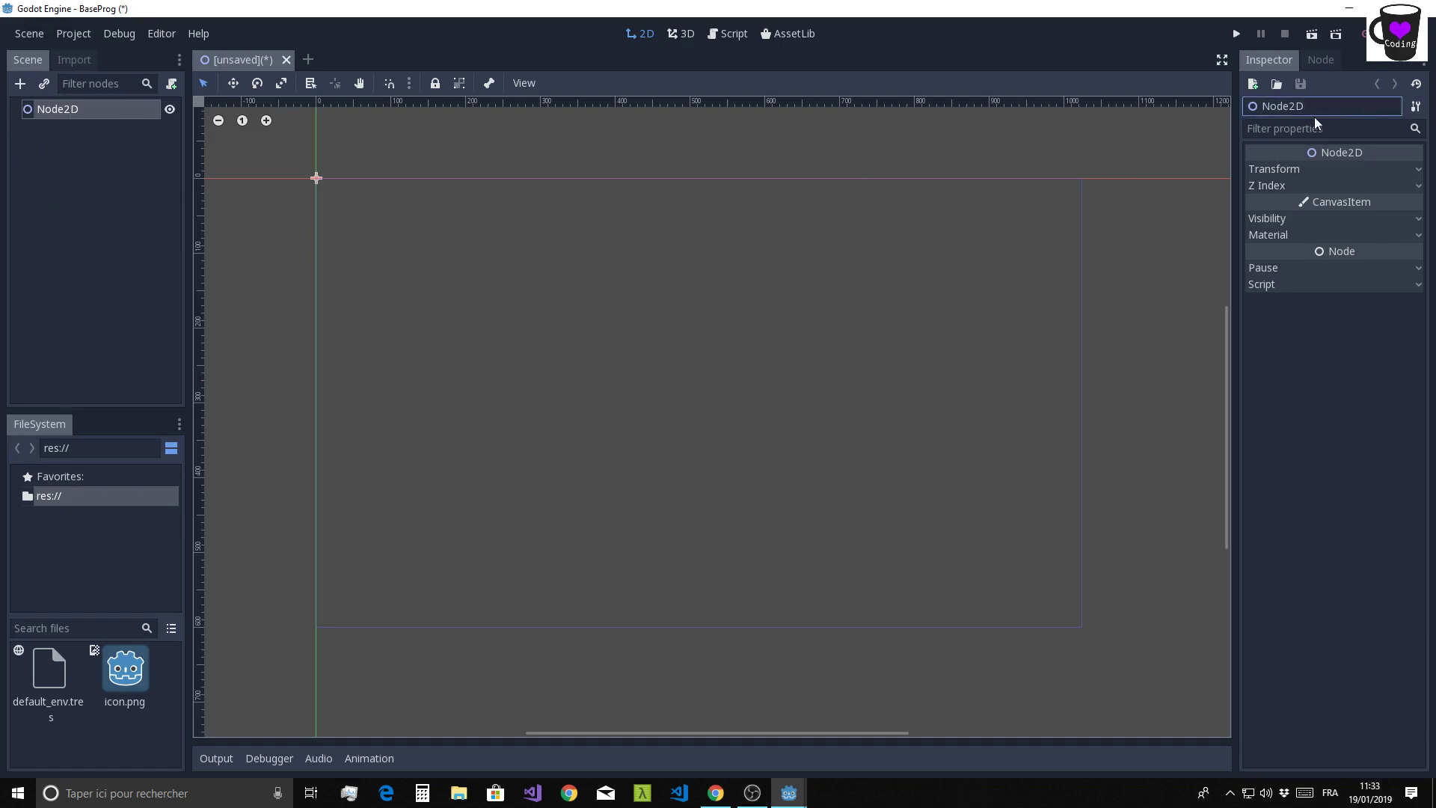
double_click(76, 110)
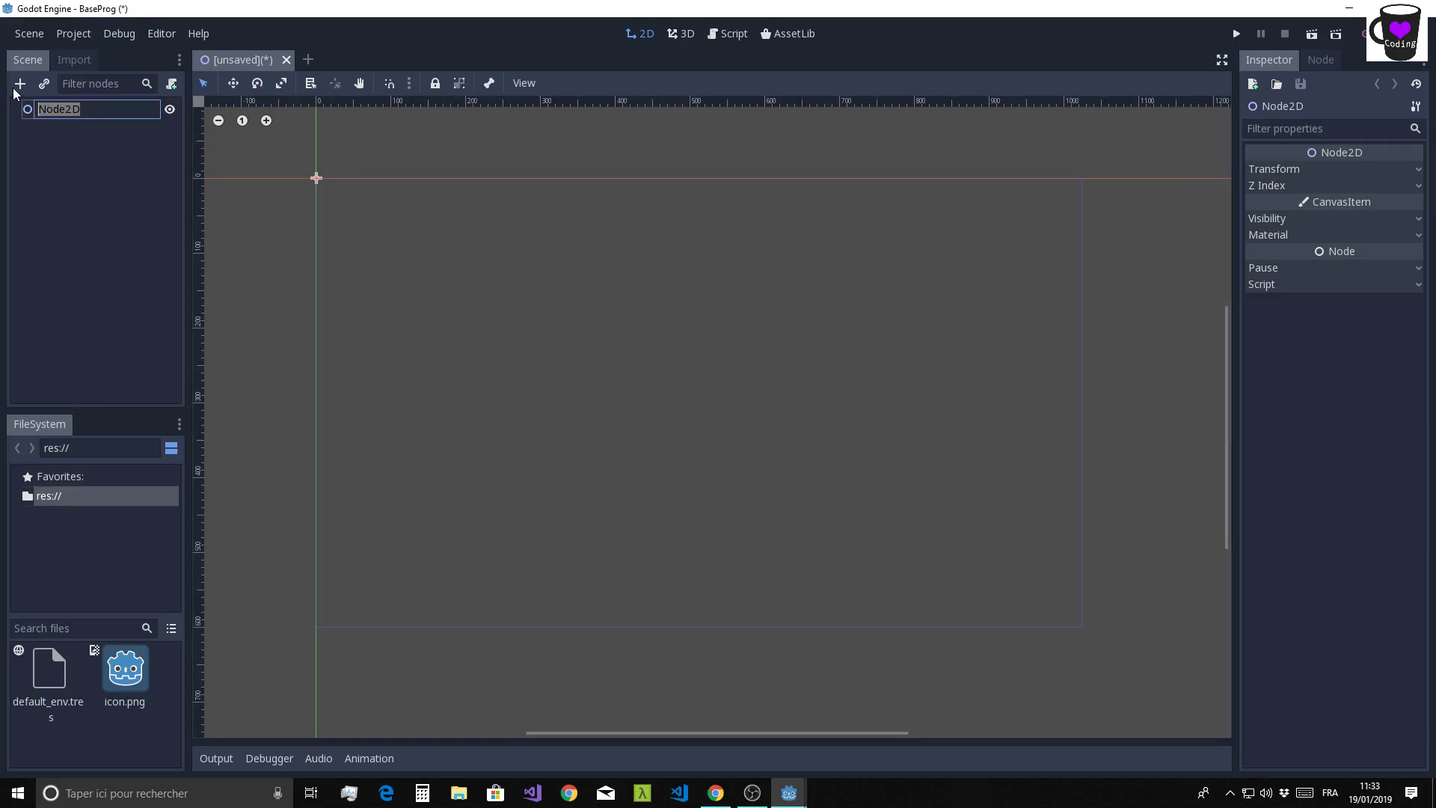
type("base")
key("Return")
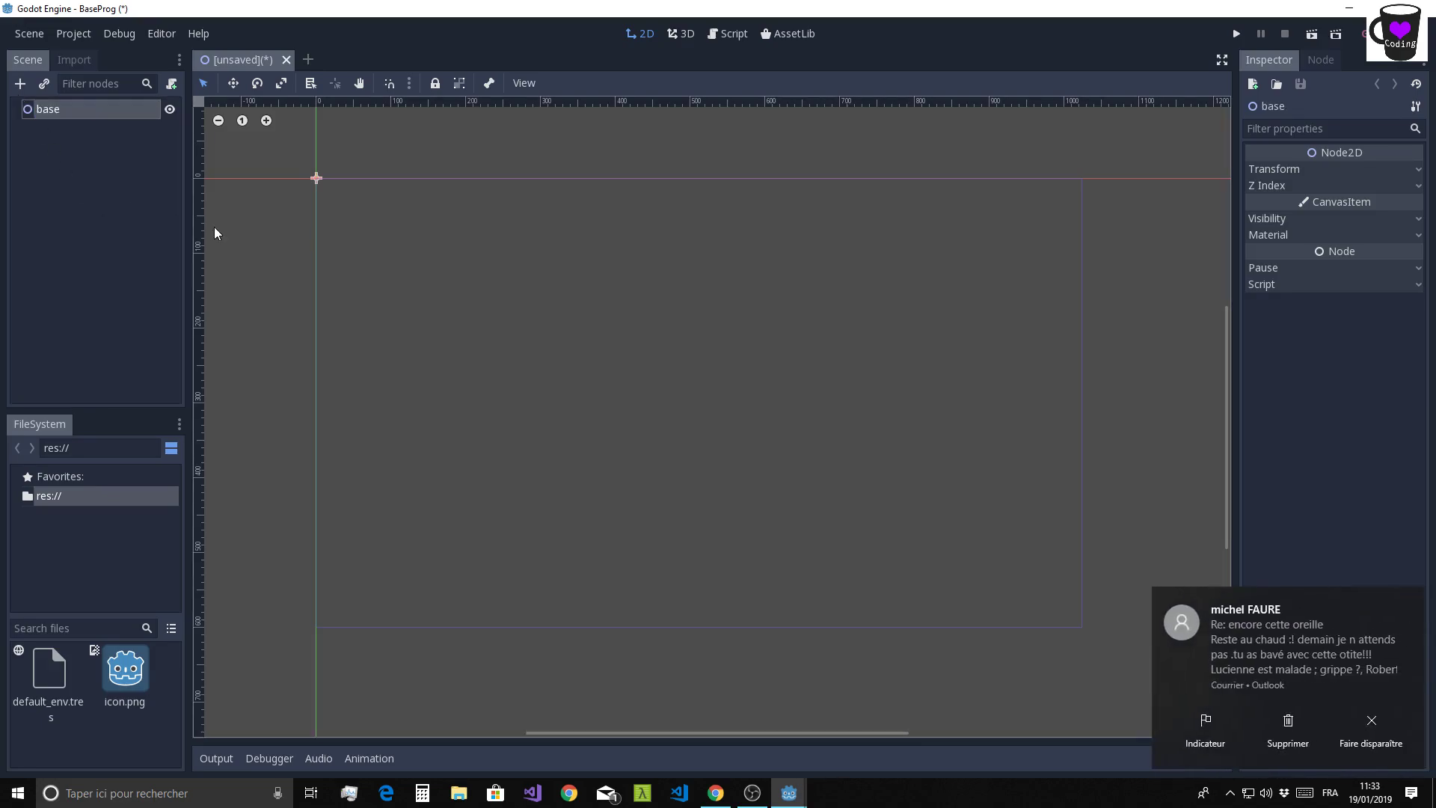
left_click(1372, 729)
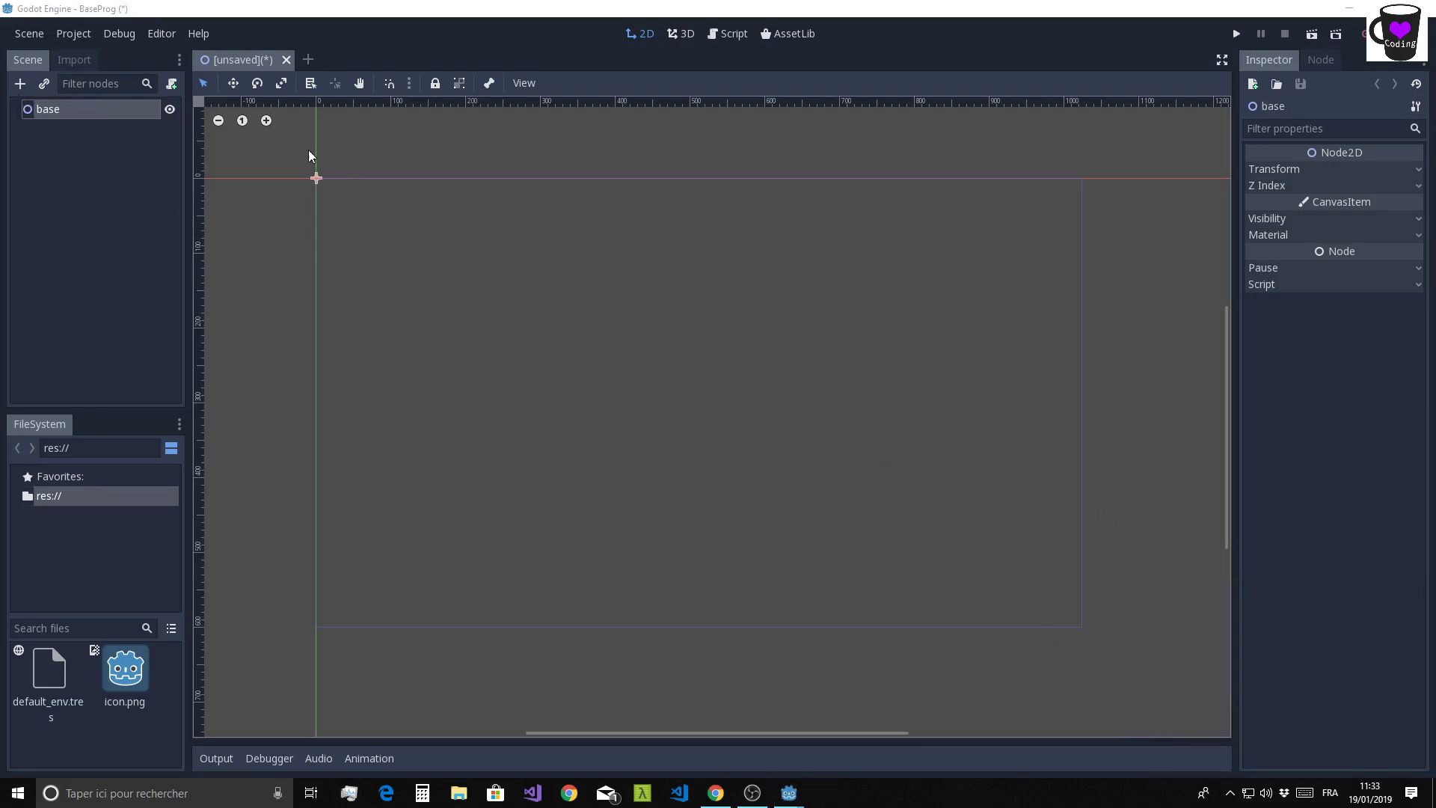
left_click(31, 38)
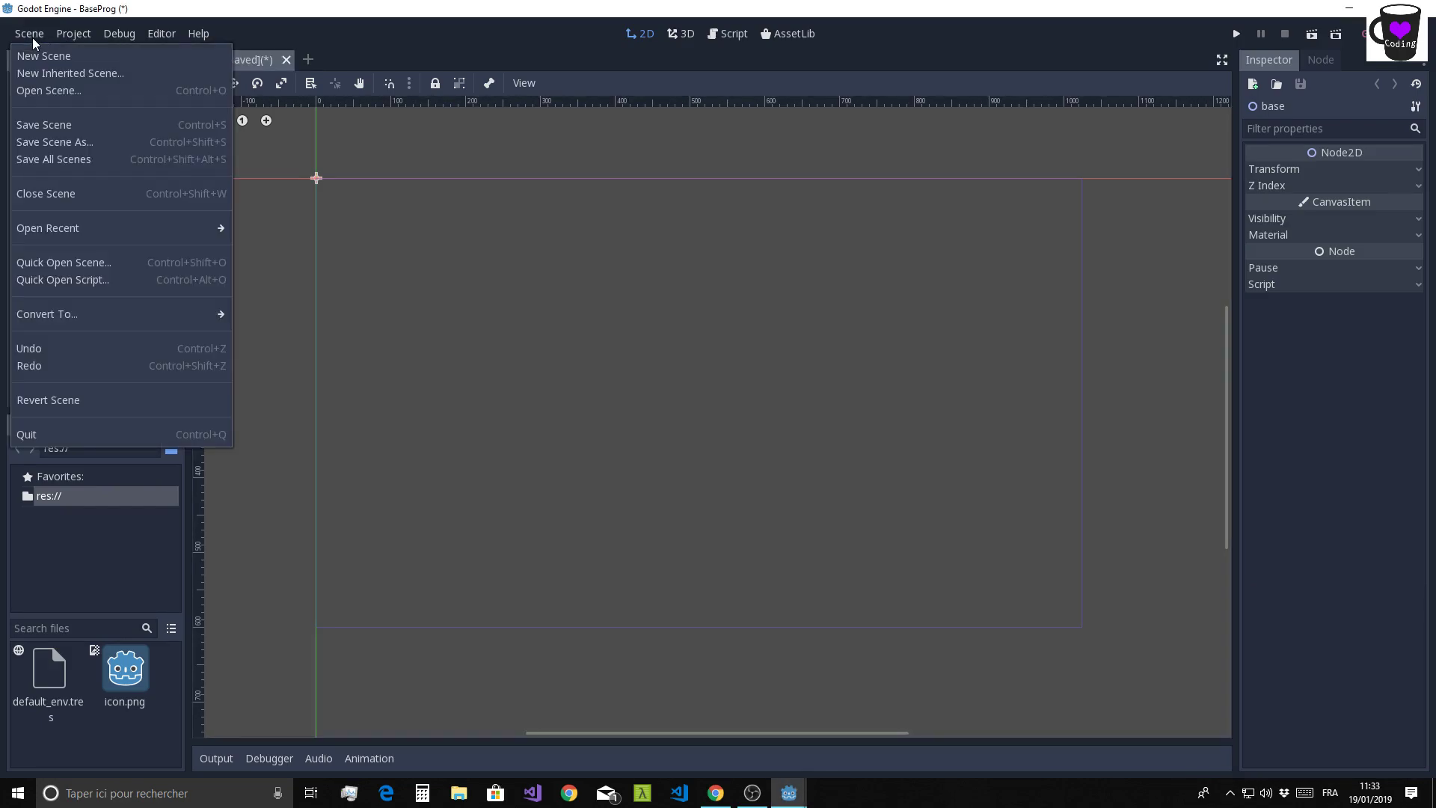
- Save the scene as base.tscn in res://
left_click(57, 131)
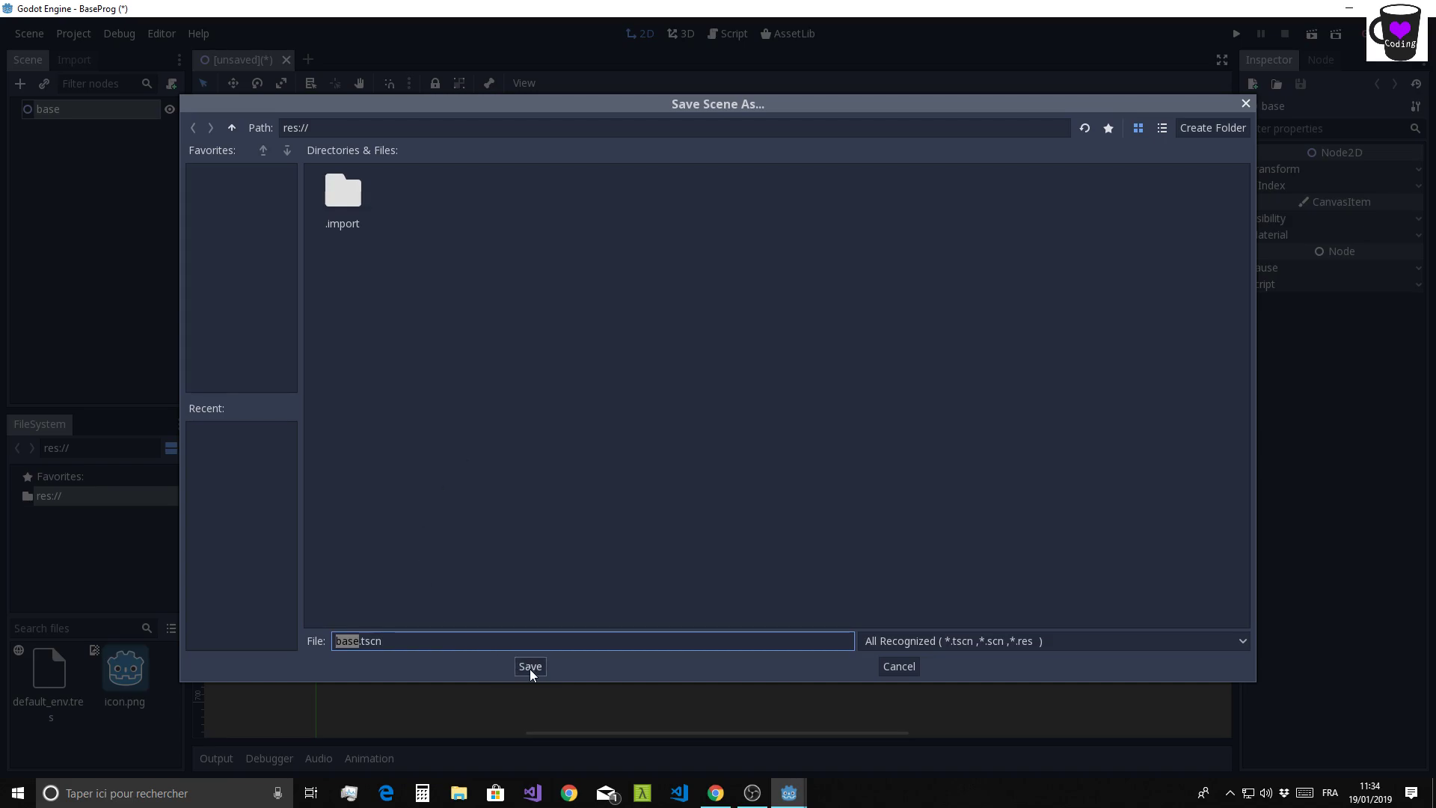
left_click(530, 670)
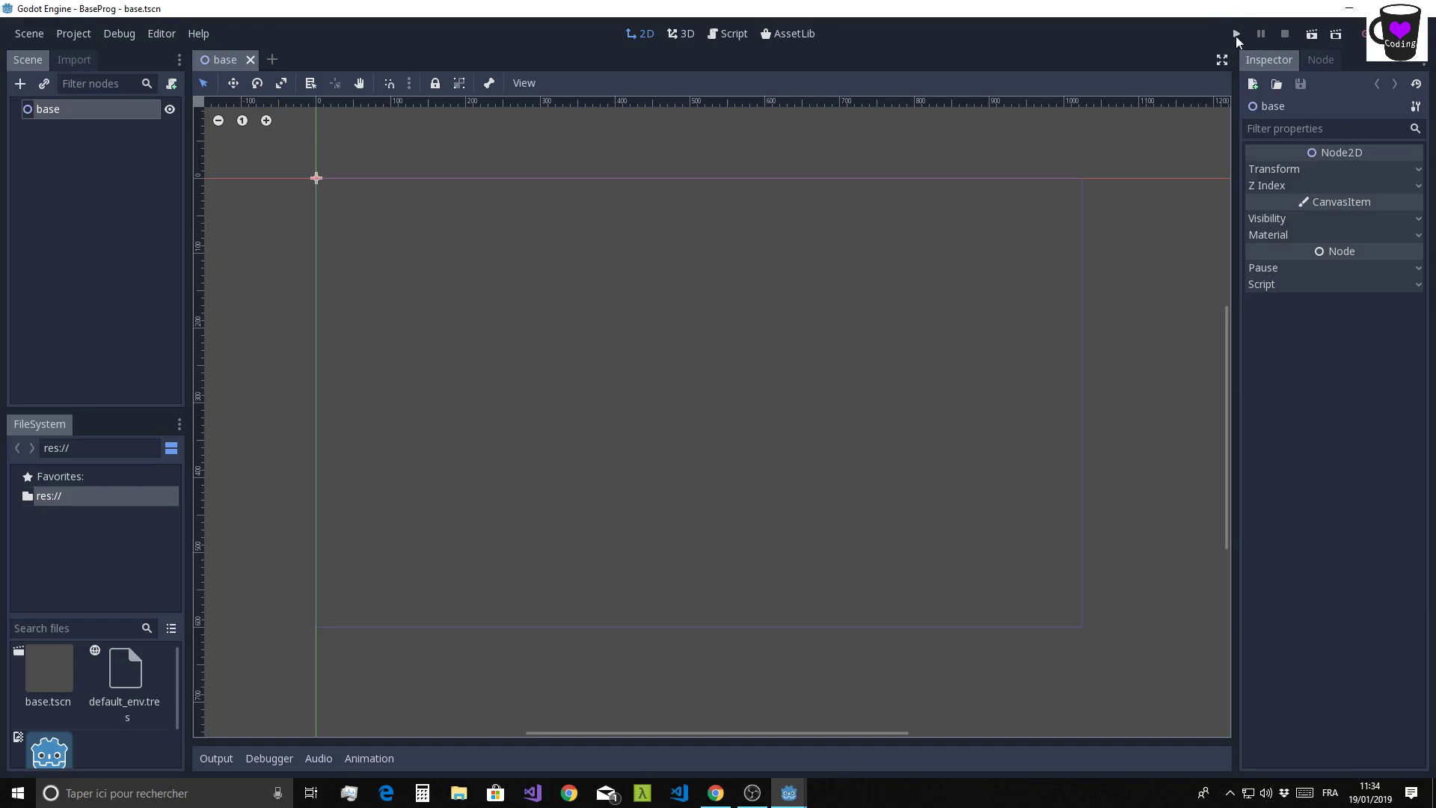
- Run the project with base.tscn as the main scene, then close the game window
left_click(1236, 35)
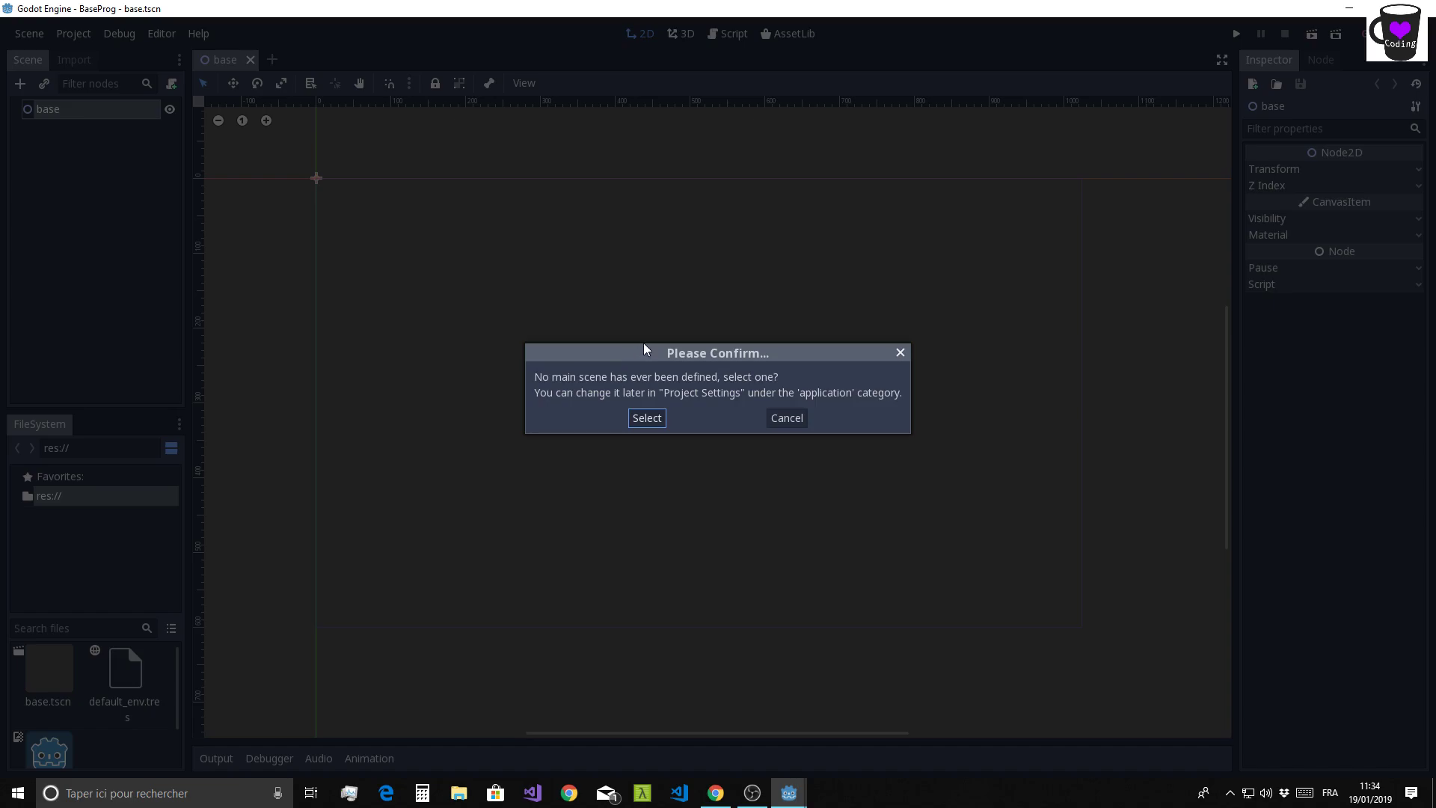
left_click(648, 417)
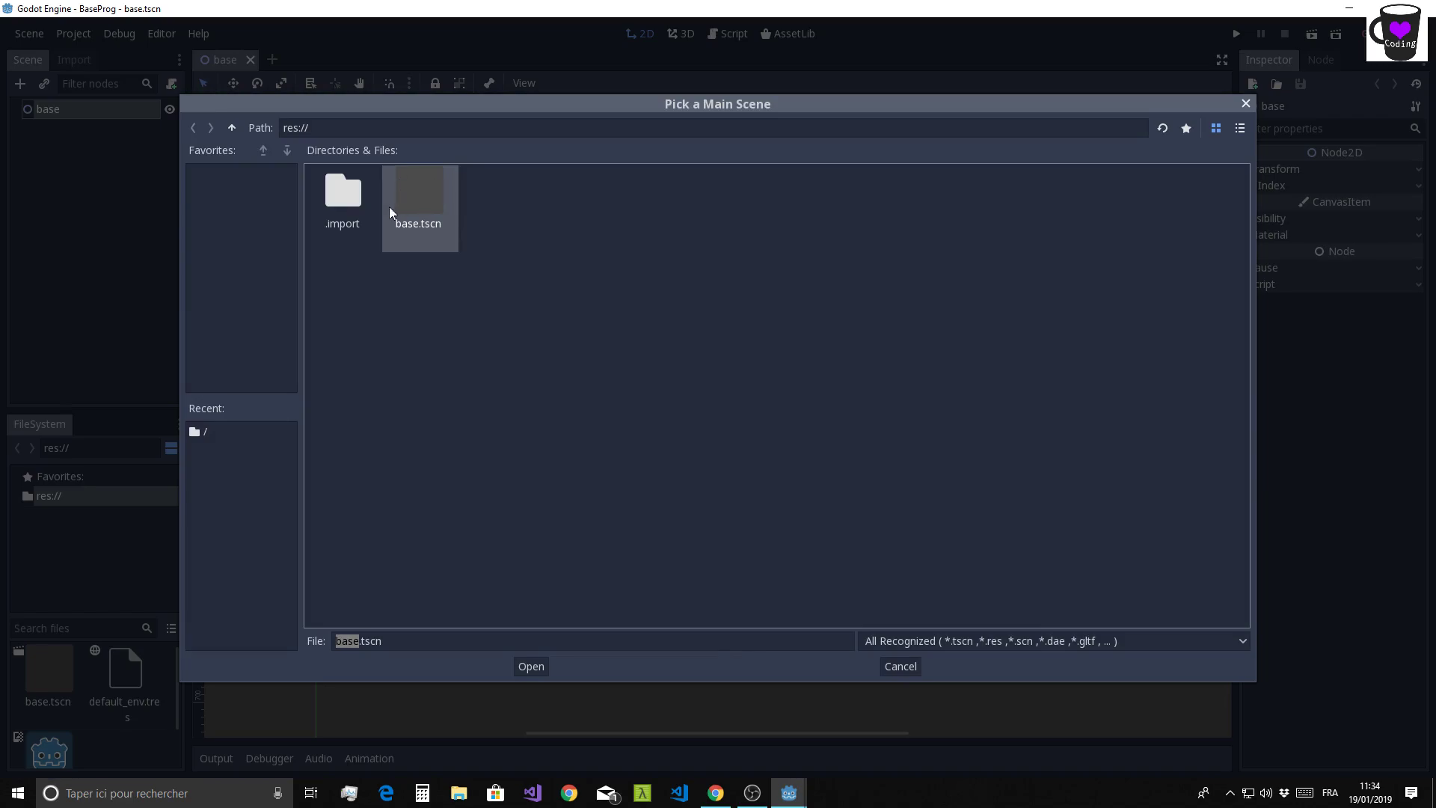
left_click(530, 668)
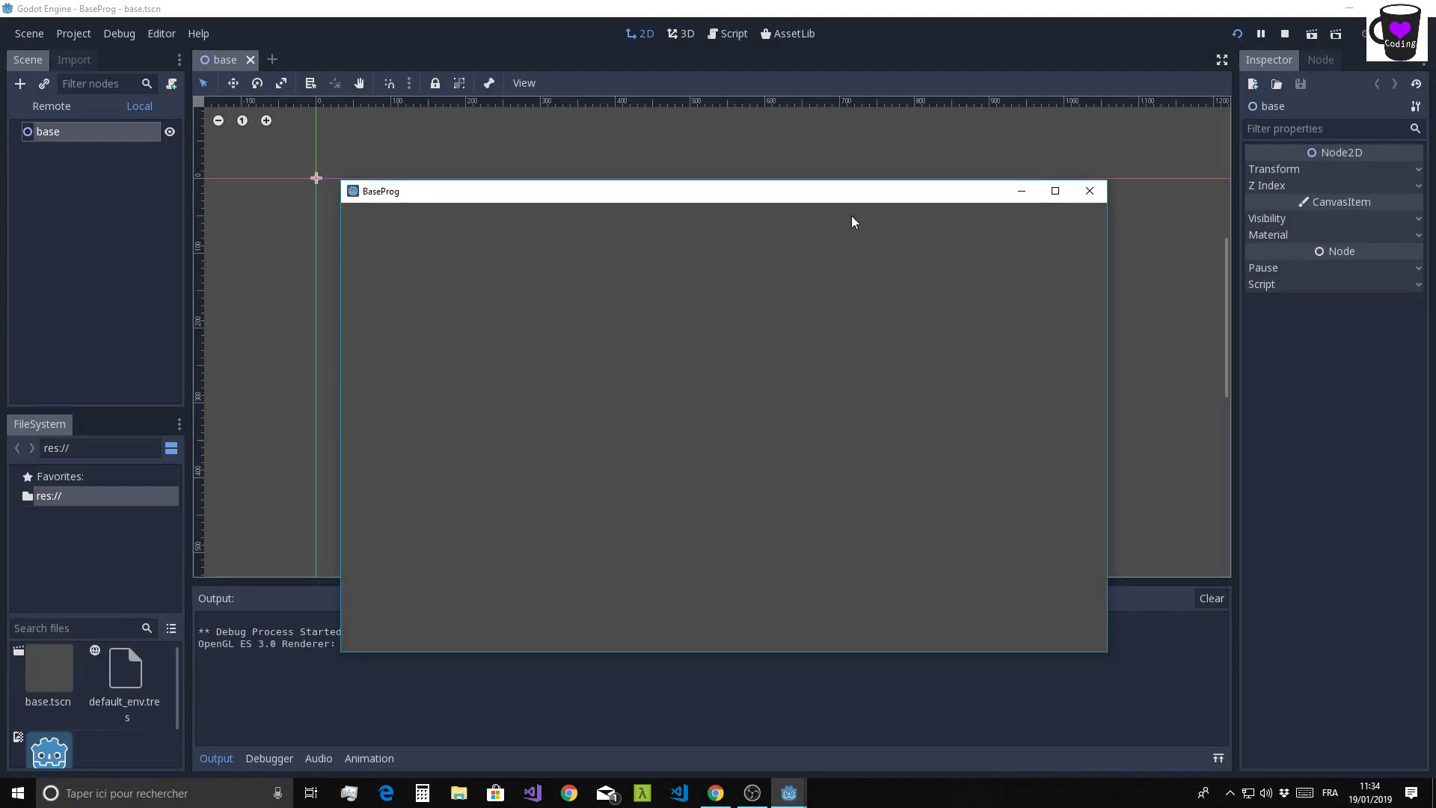
mouse_move(853, 196)
left_mouse_down()
mouse_move(821, 144)
mouse_move(853, 151)
left_mouse_up()
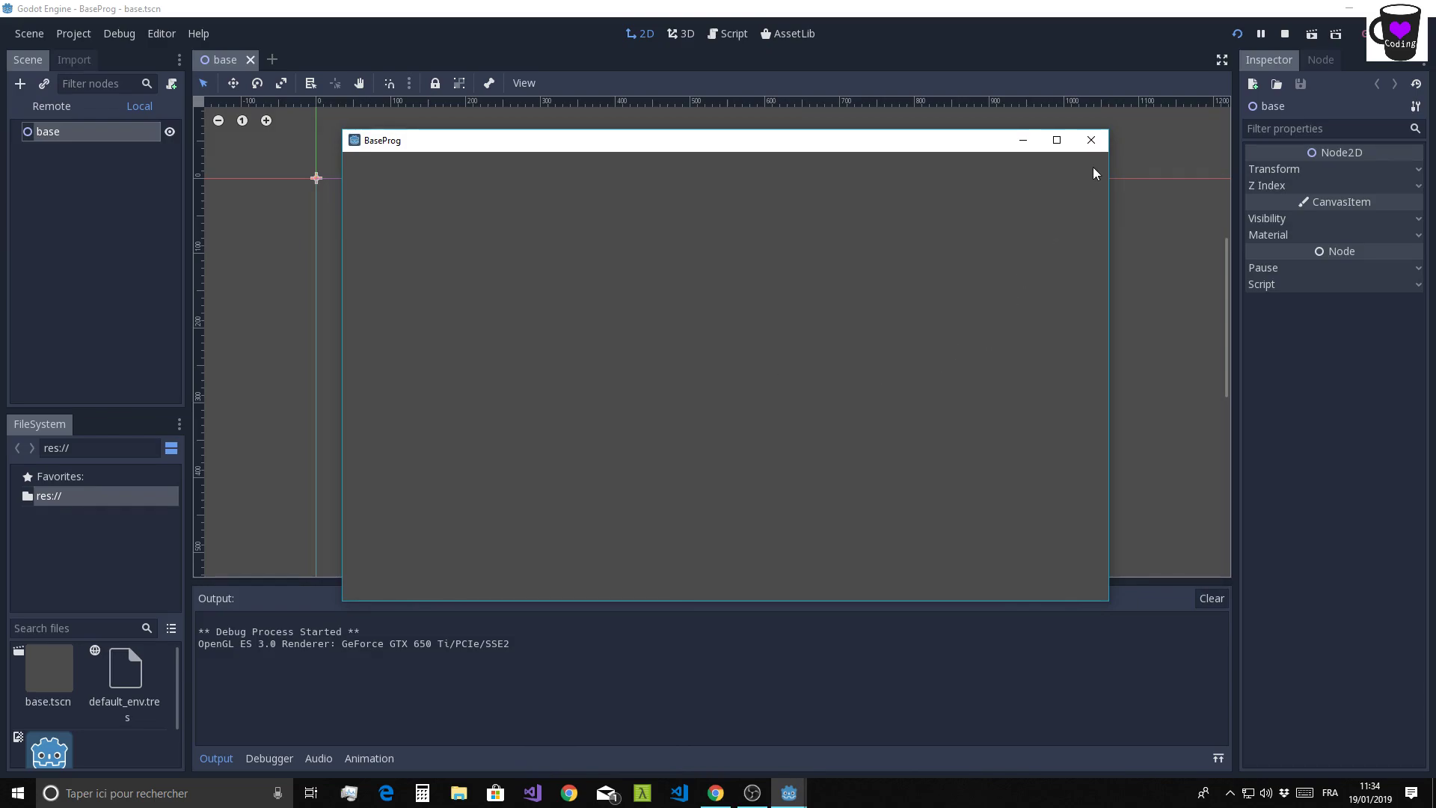
left_click(1092, 140)
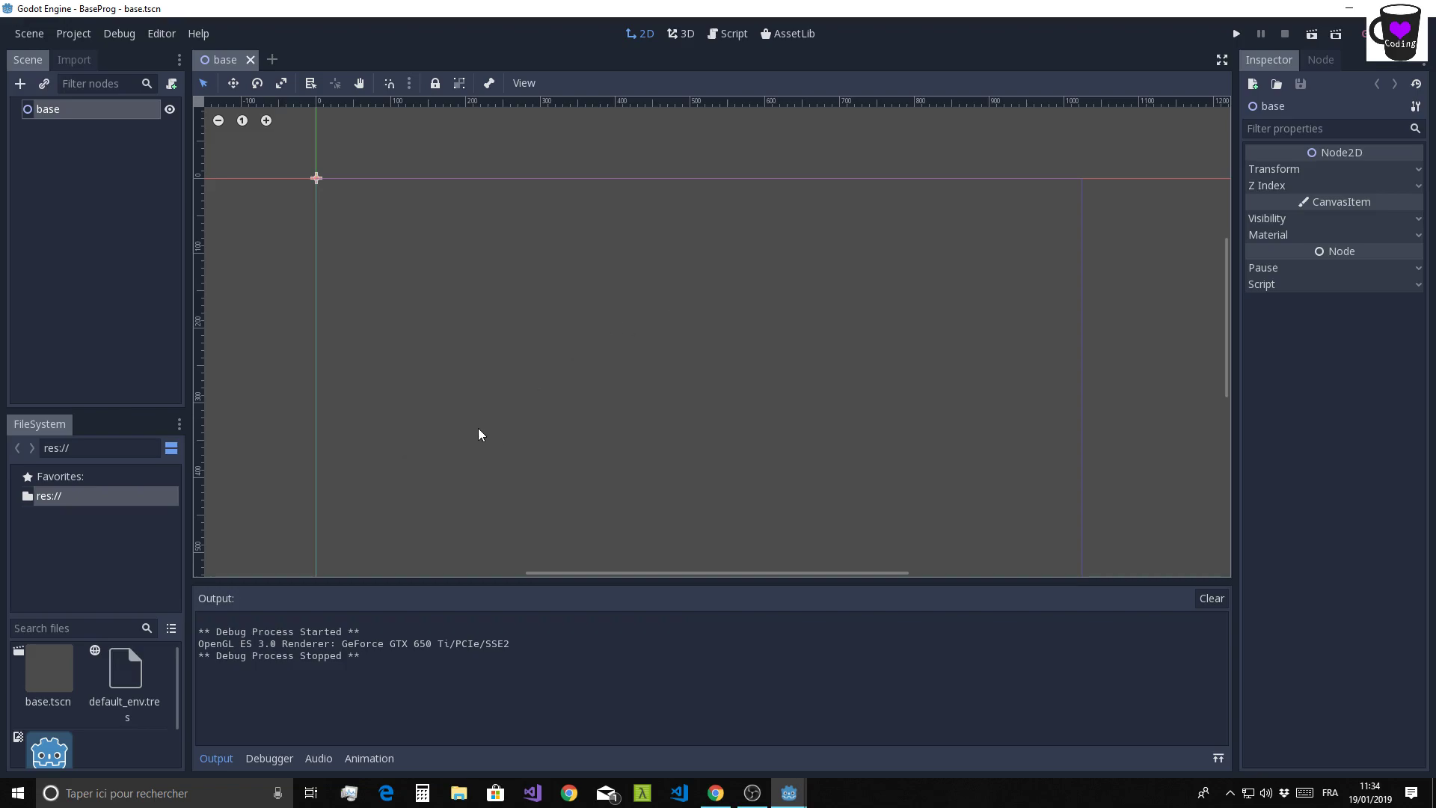
- Select base and set up a GDScript with Empty template at res://base.gd
left_click(68, 128)
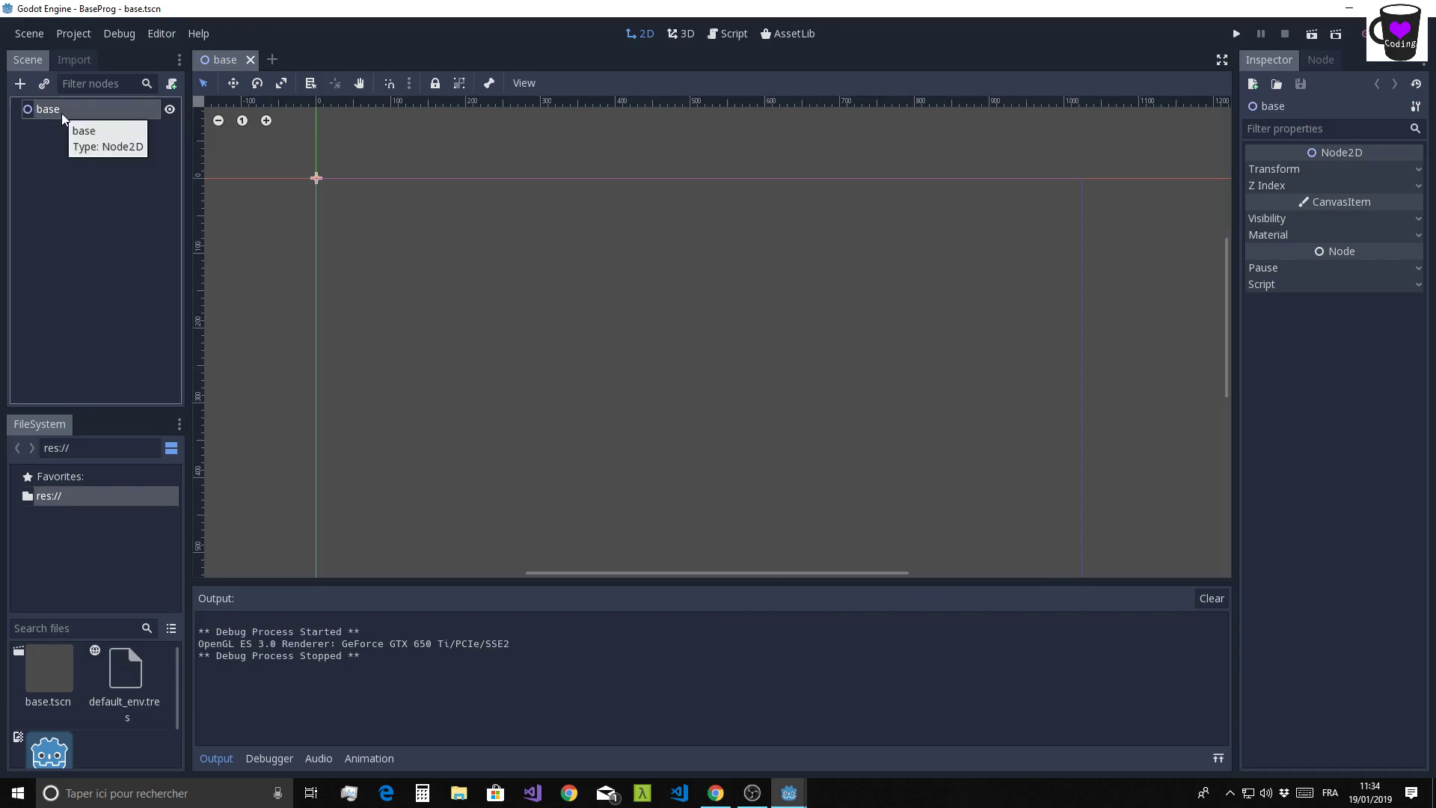
right_click(63, 115)
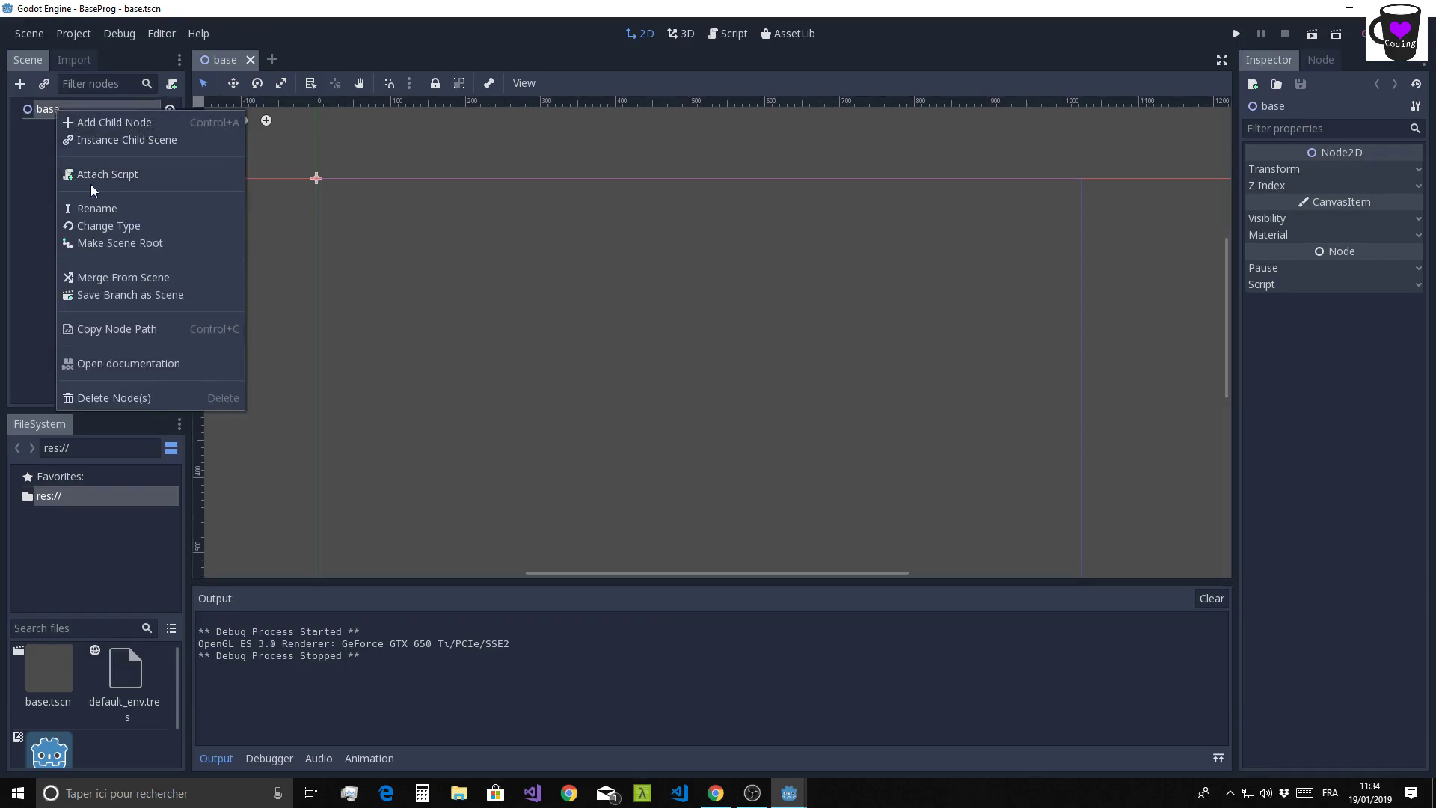
left_click(33, 187)
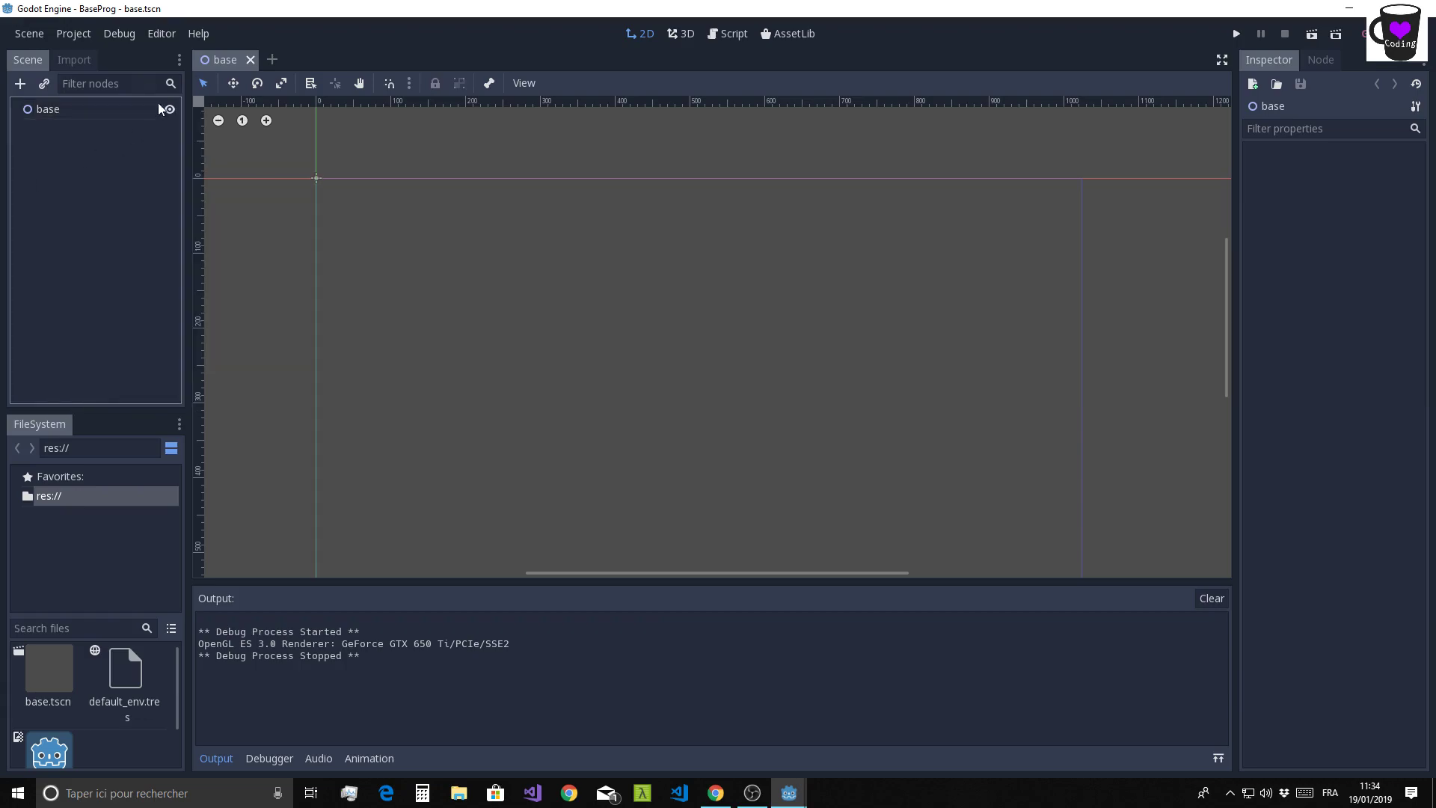
left_click(41, 112)
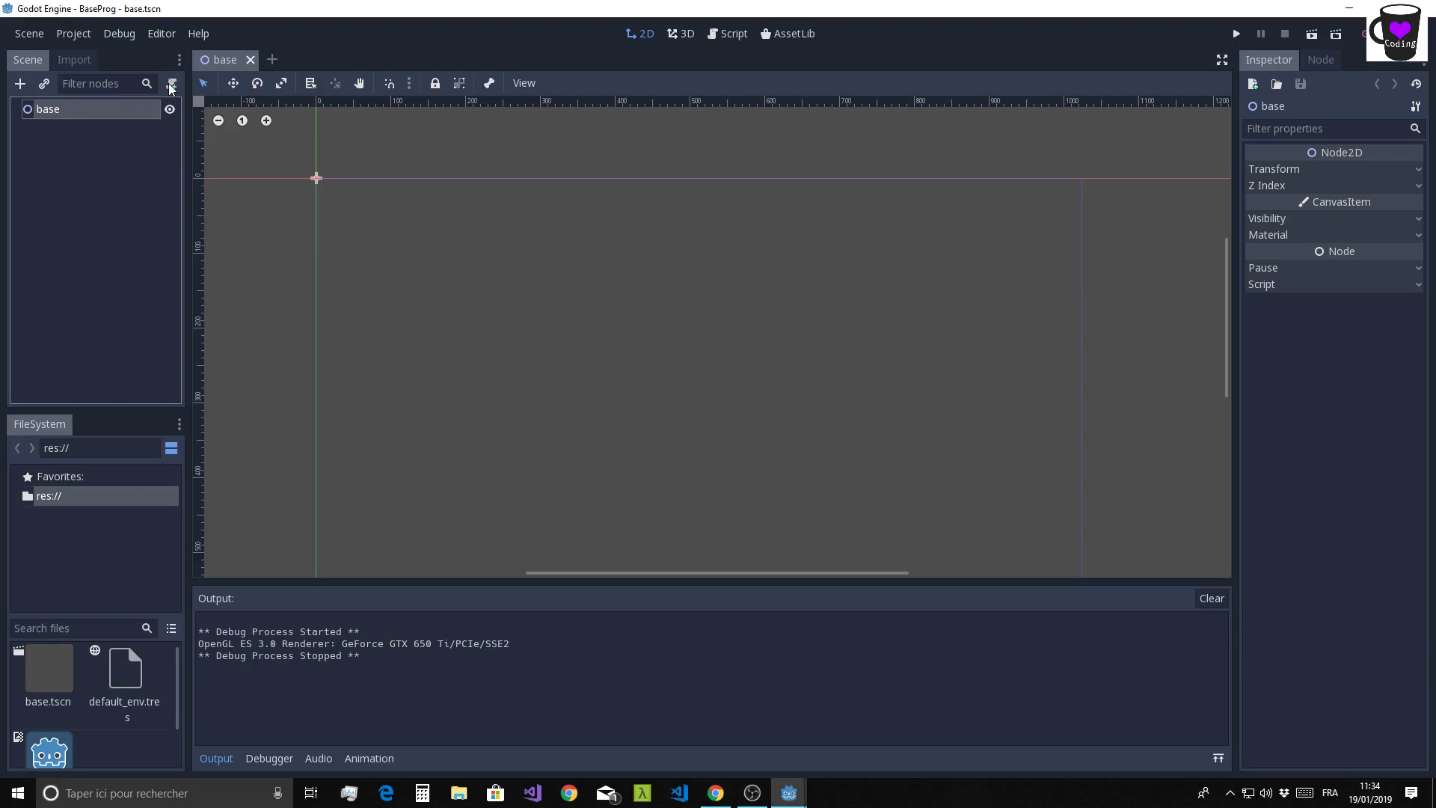
left_click(171, 85)
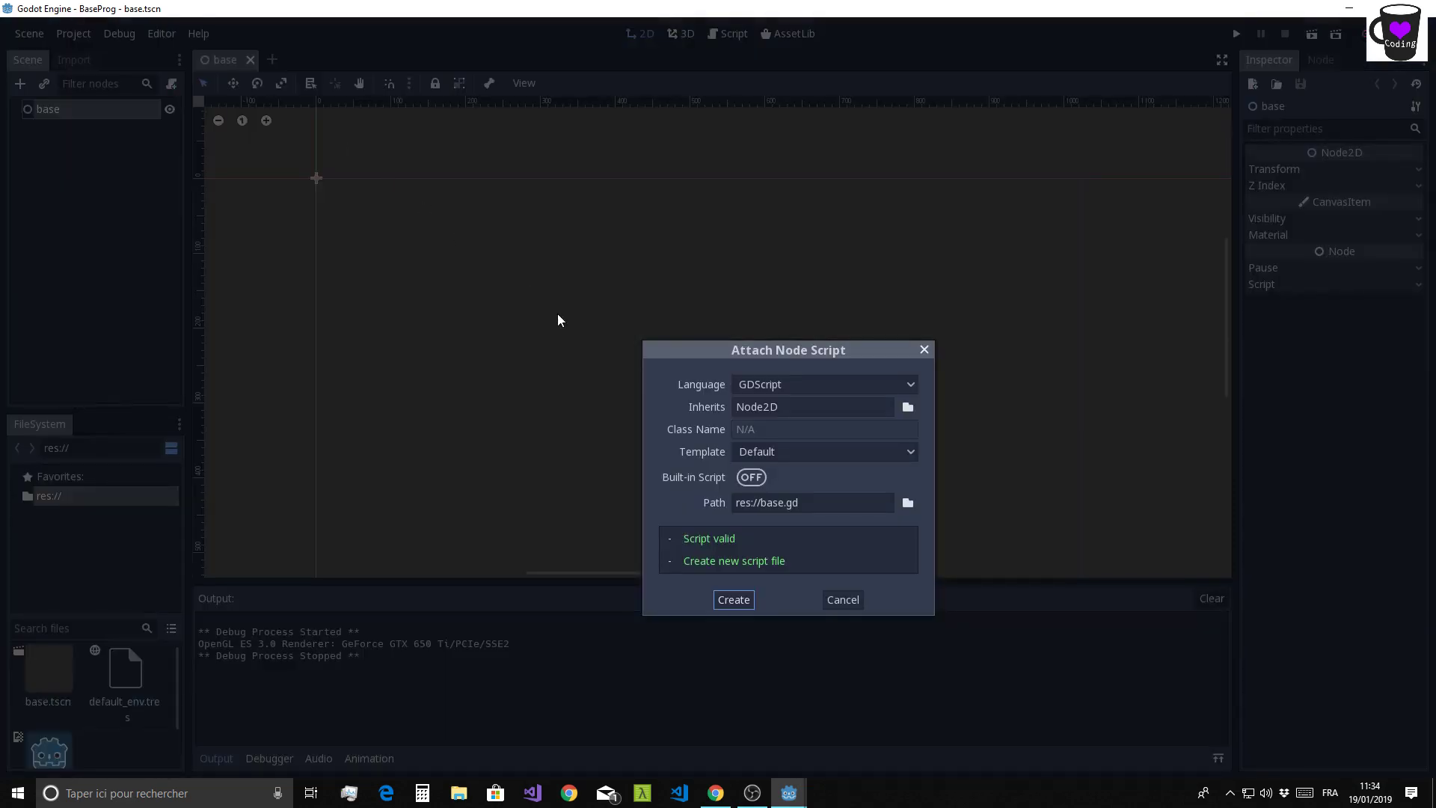
left_click(819, 385)
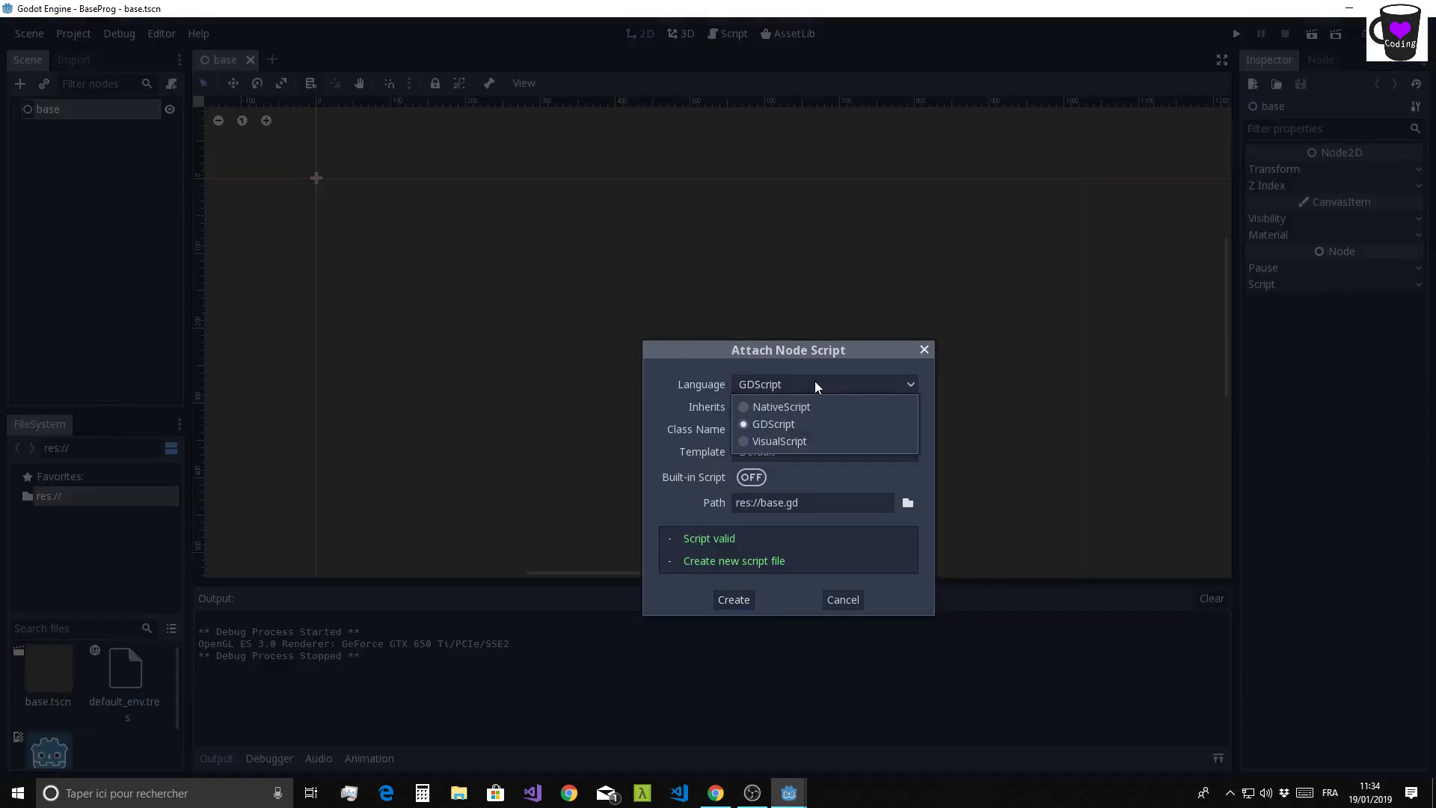
left_click(779, 424)
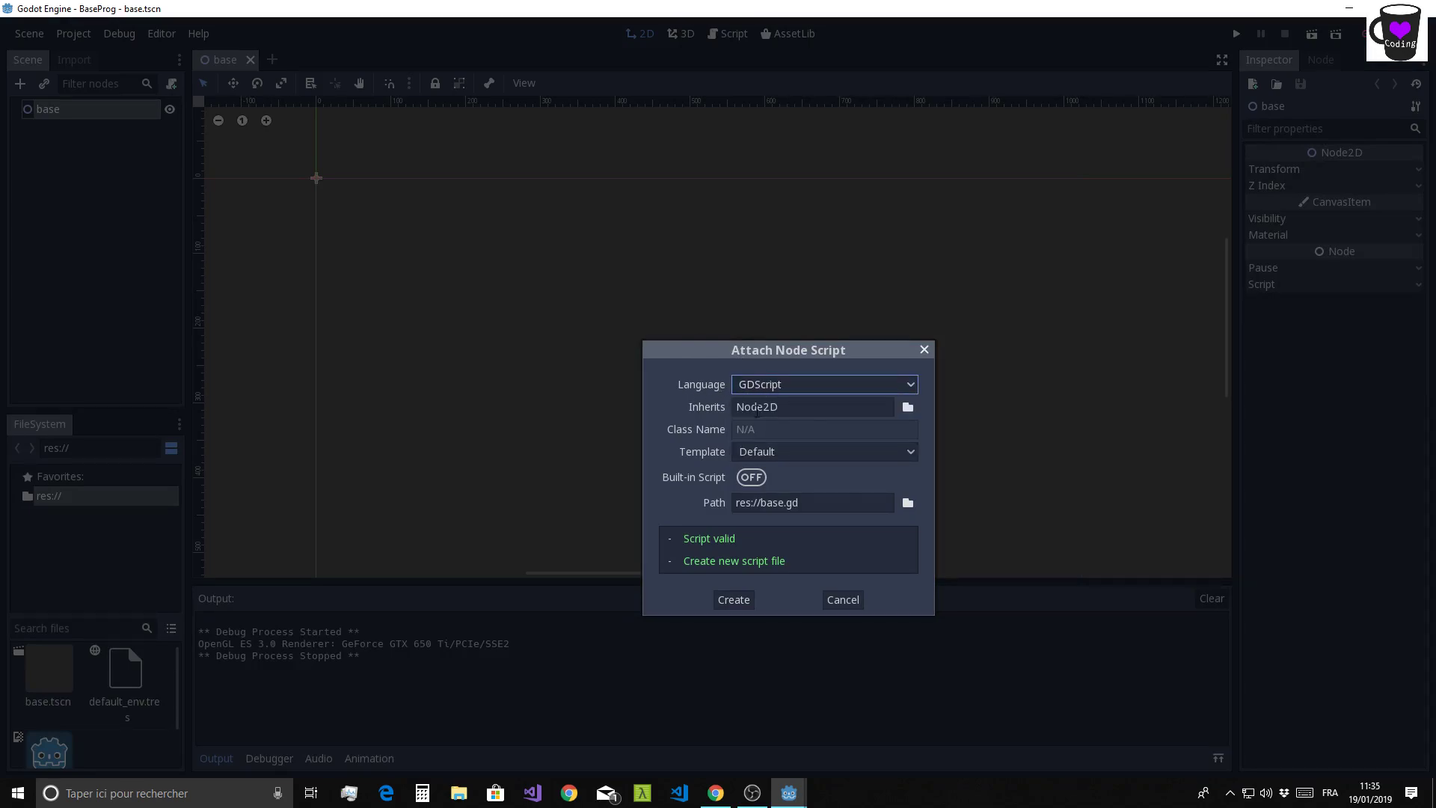
key("Tab")
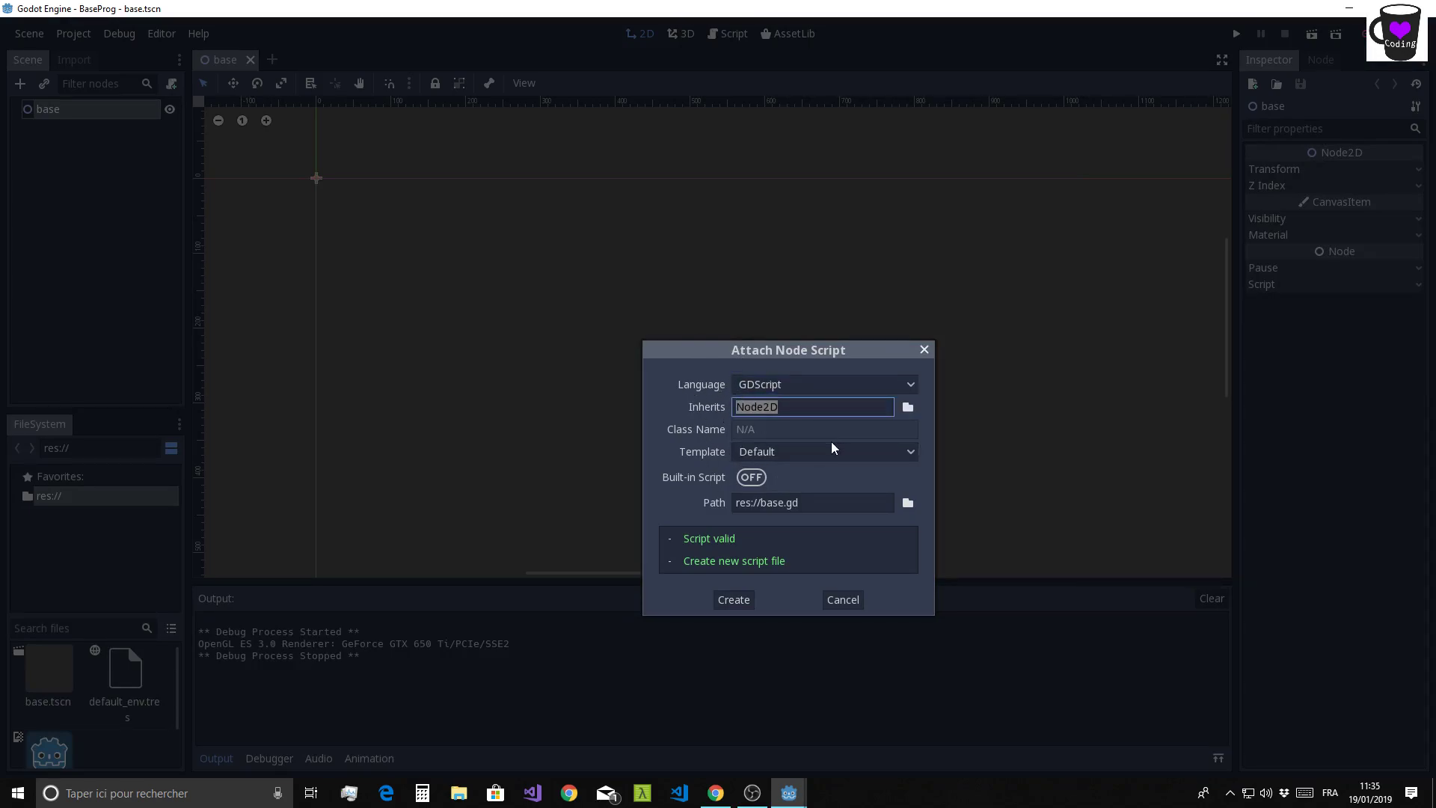
left_click(808, 451)
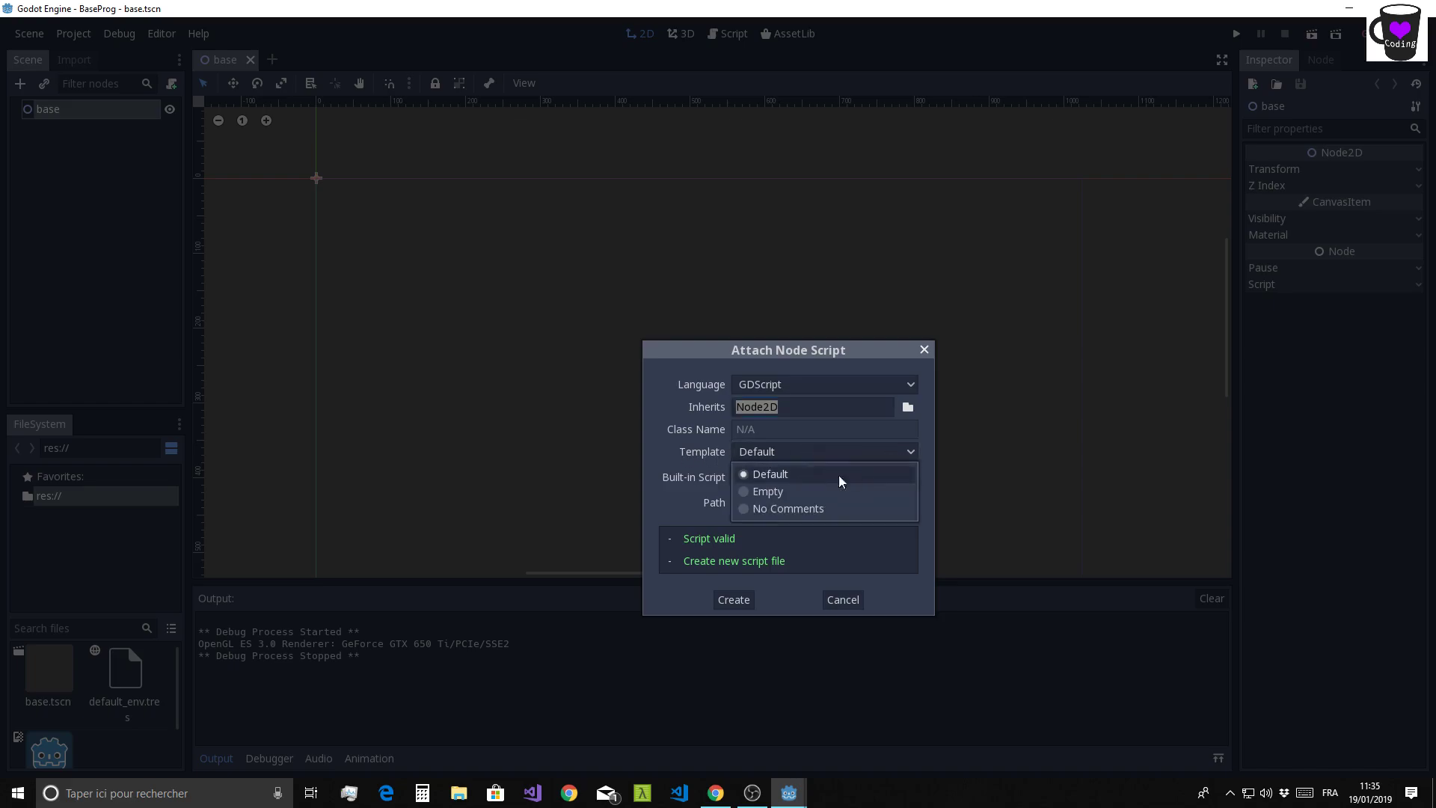
left_click(763, 492)
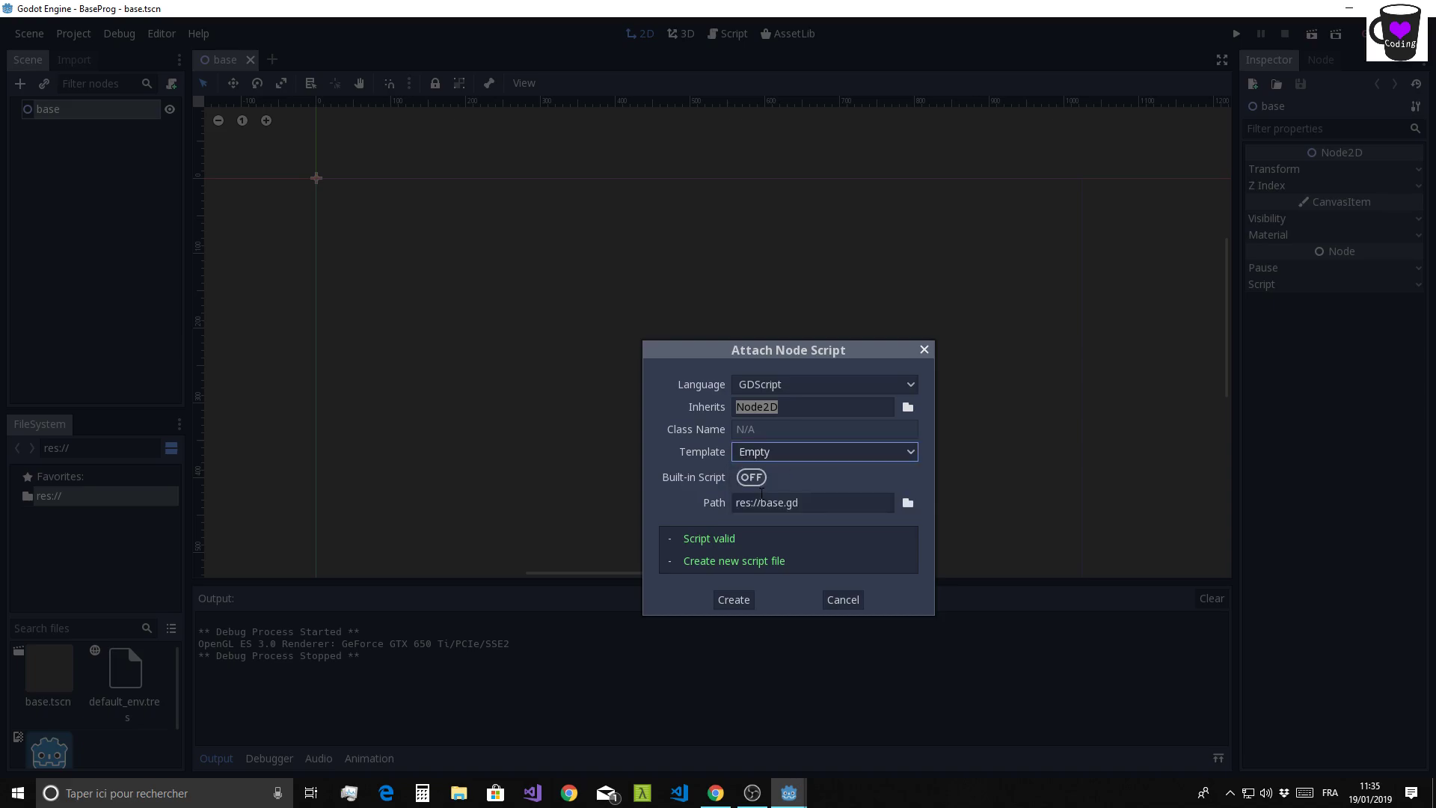
key("Tab")
key("Tab")
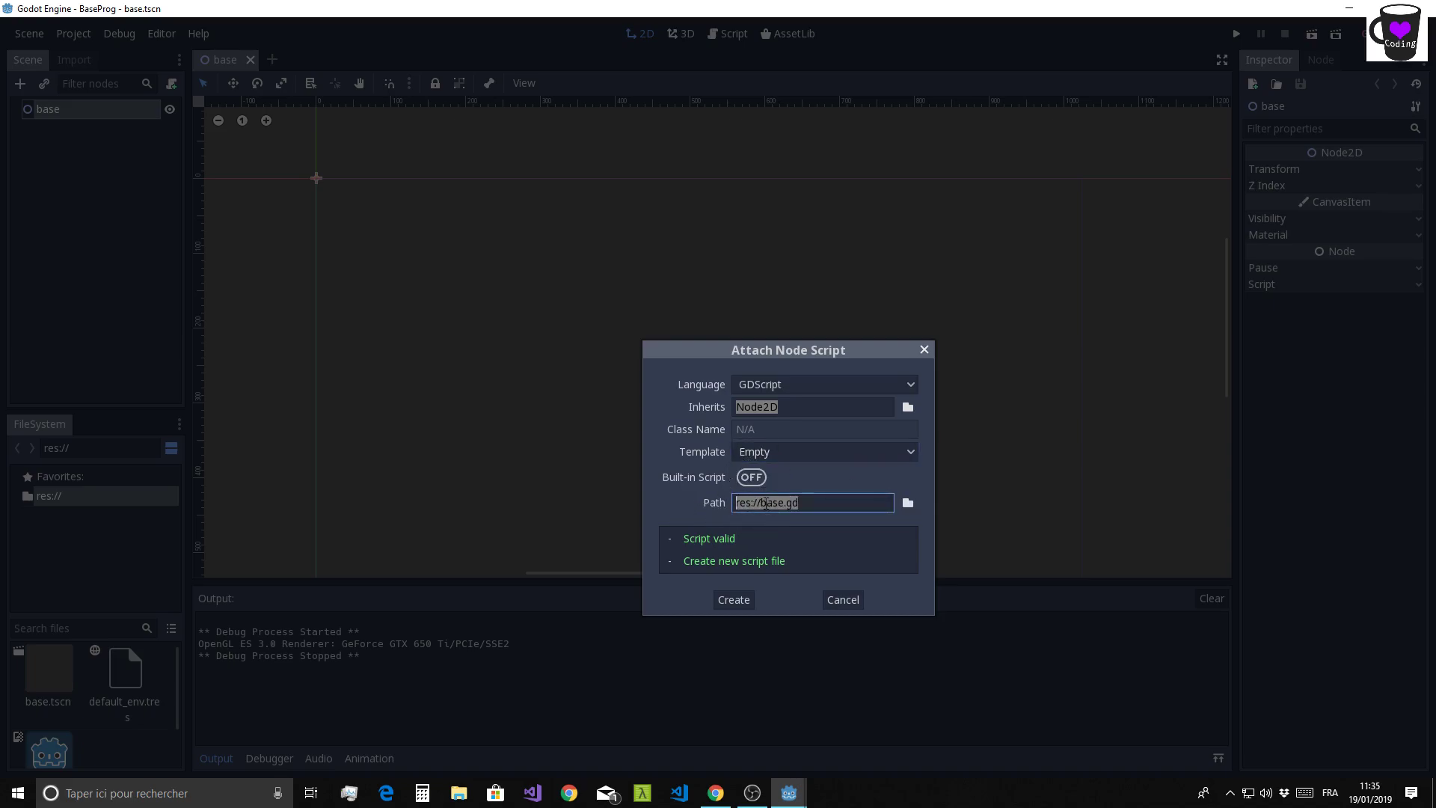
- Create base.gd and place the cursor on empty line 3 of the script
left_click(734, 599)
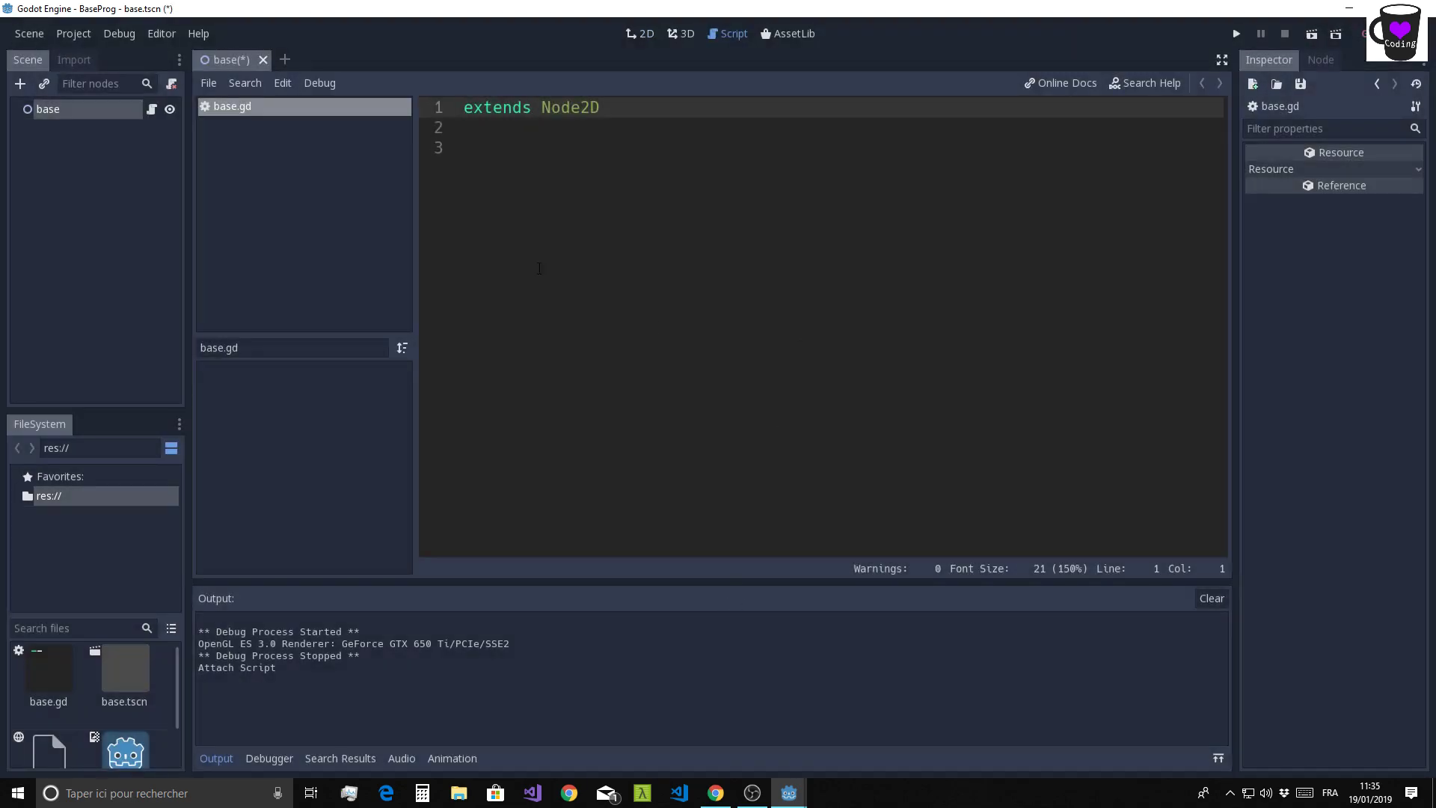
left_click(465, 127)
key("Down")
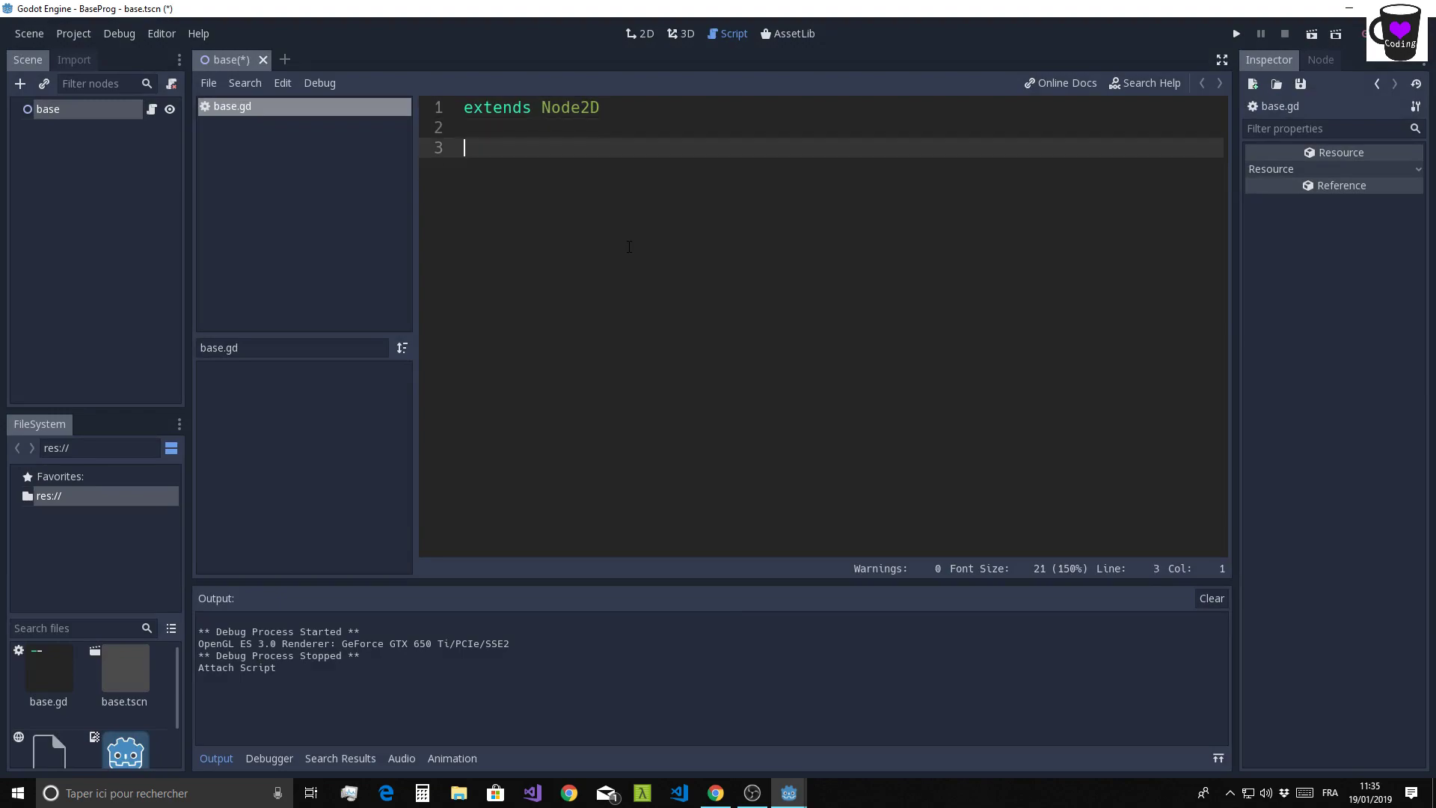
key("ctrl+z")
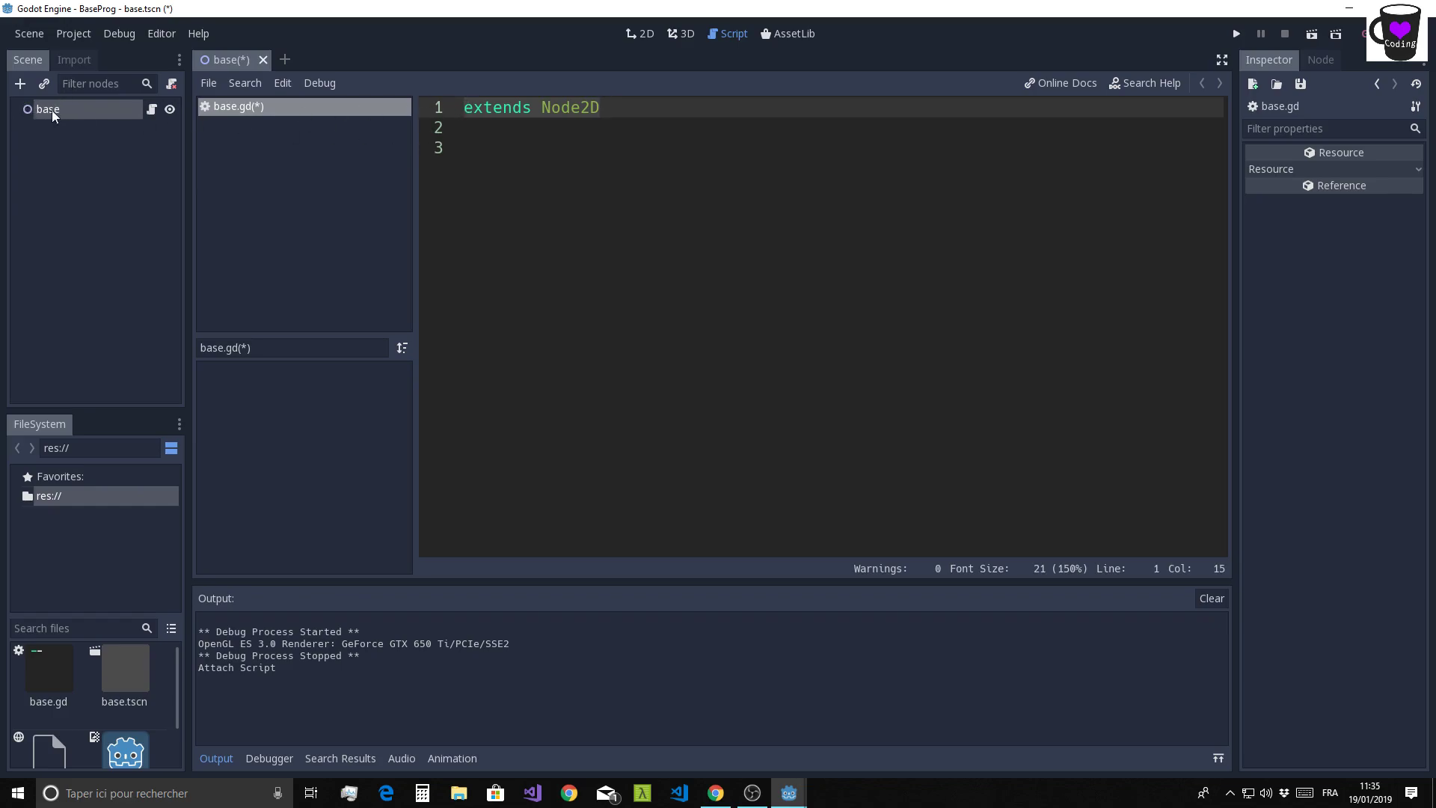
left_click(447, 128)
left_click(447, 148)
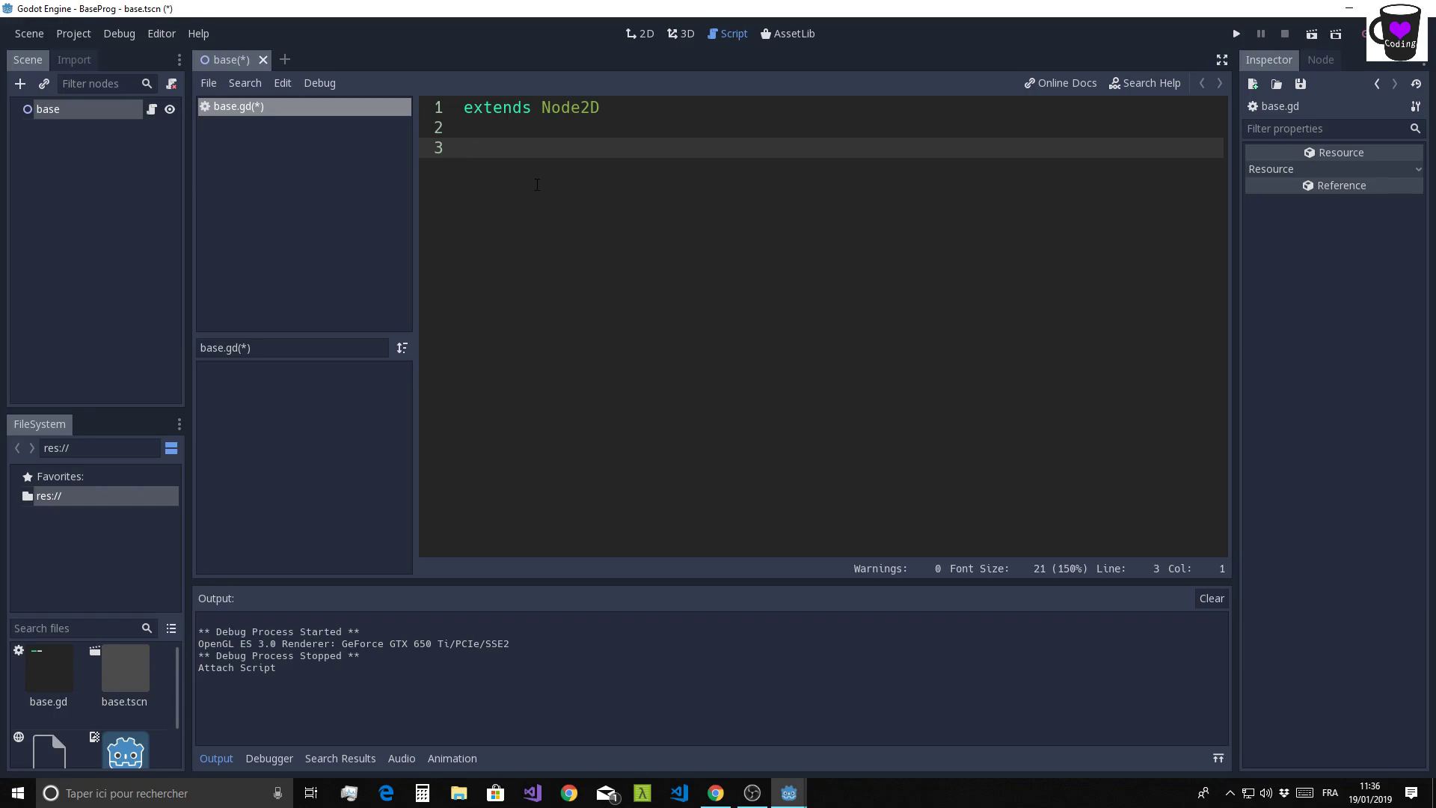
- Clear the stray 3 and type var vie_du_joueur on line 3
type("3")
key("Return")
key("Return")
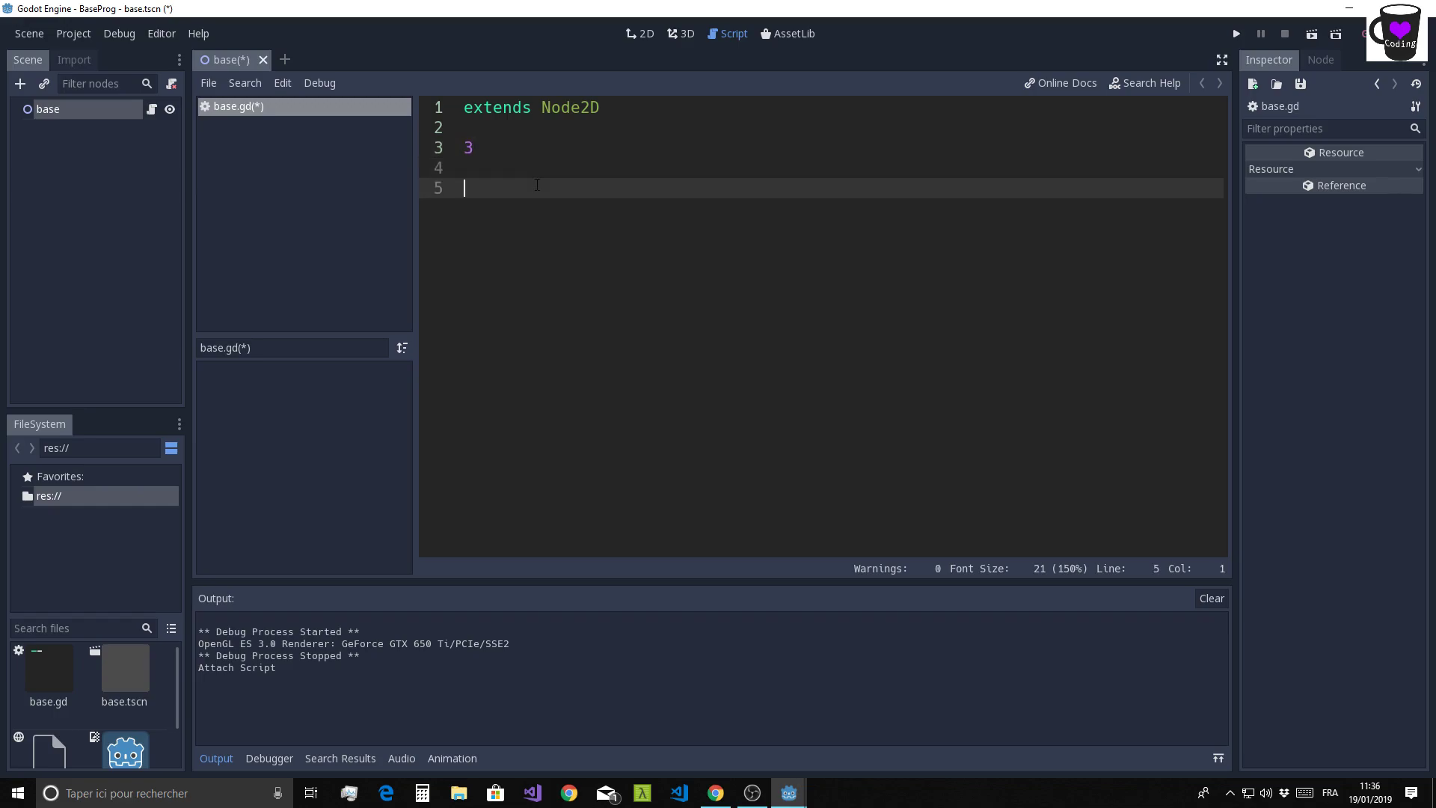
key("Up")
key("Up")
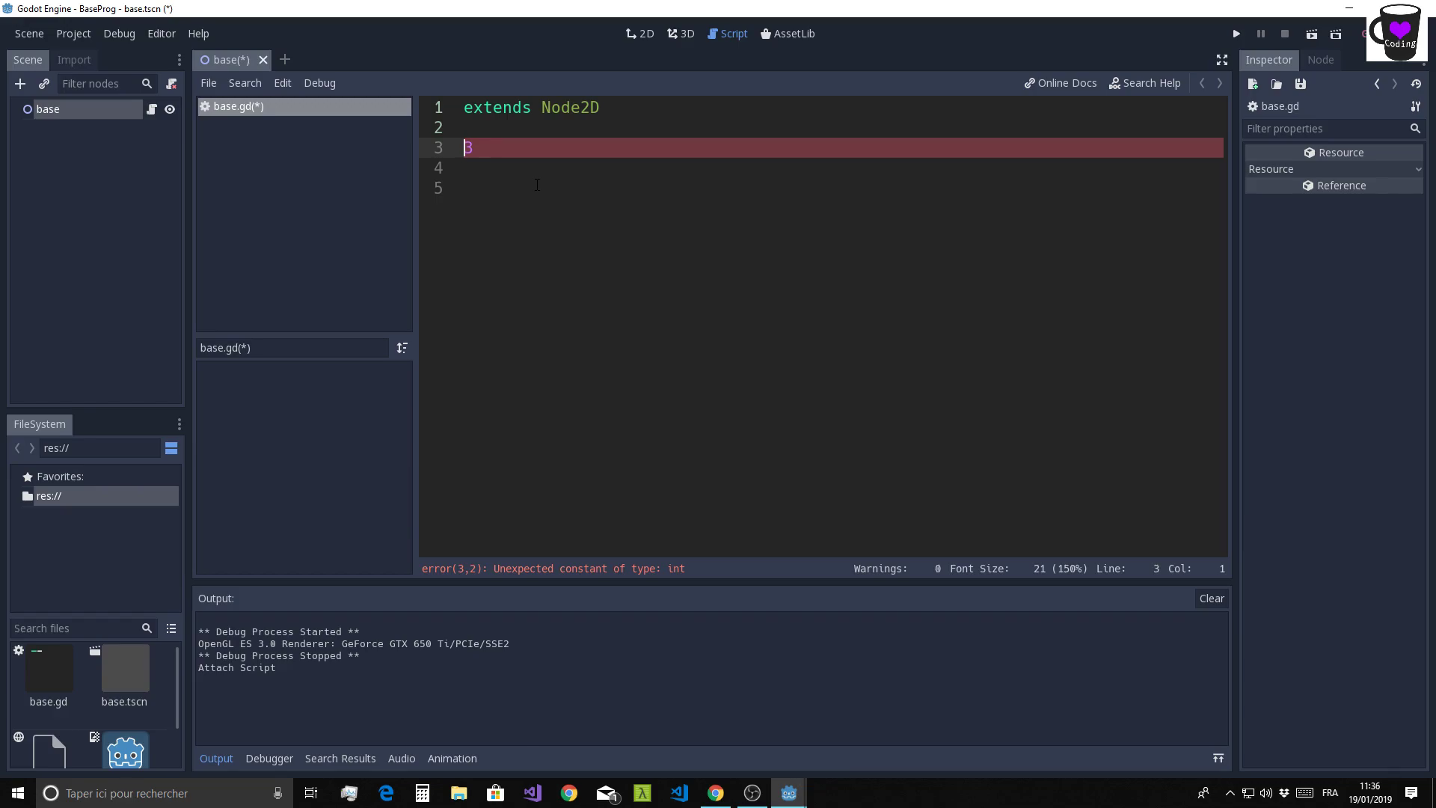
key("Delete")
key("Delete")
key("Delete")
type("va")
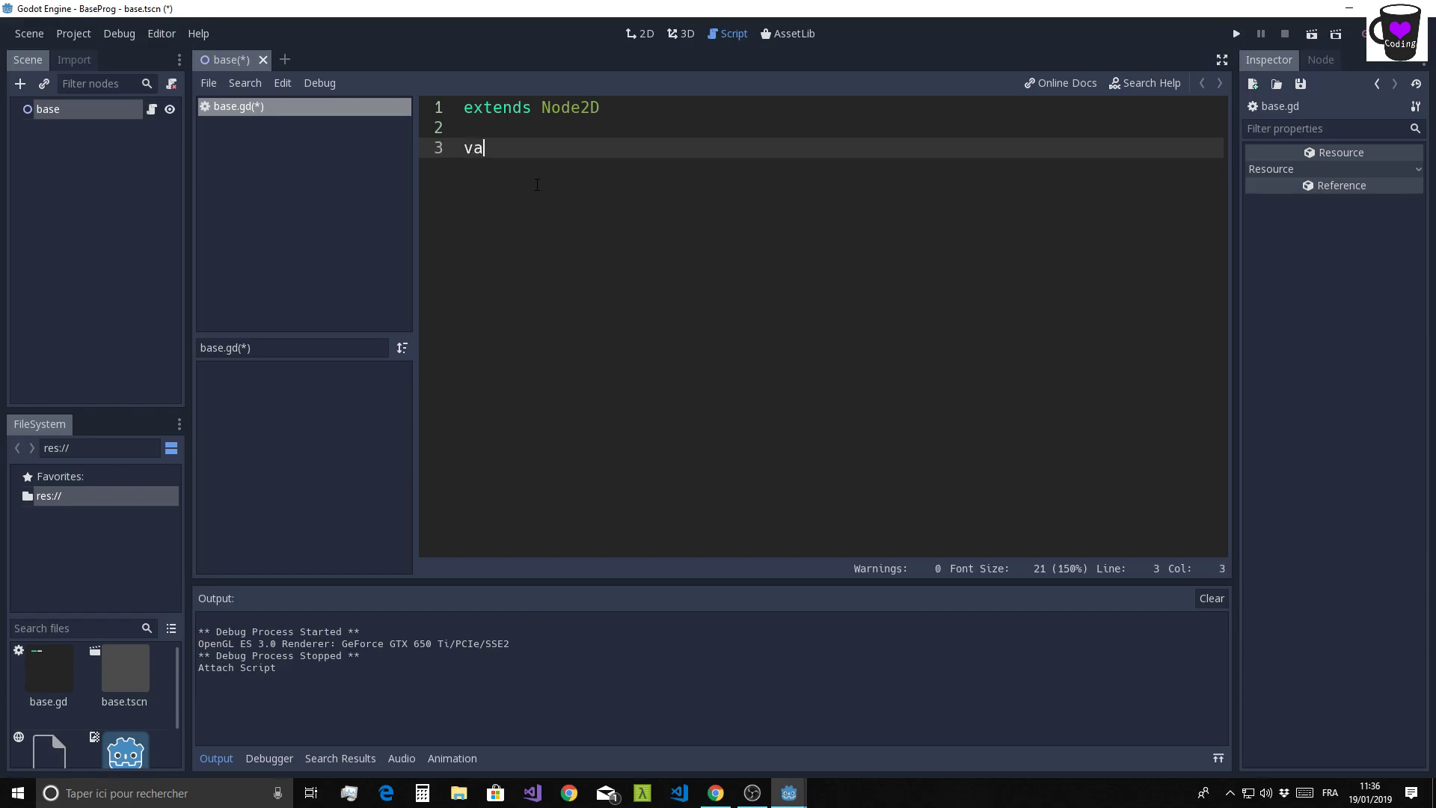
type("r vie_d")
type("u_jopue")
key("BackSpace")
key("BackSpace")
key("BackSpace")
type("ue")
type("ur")
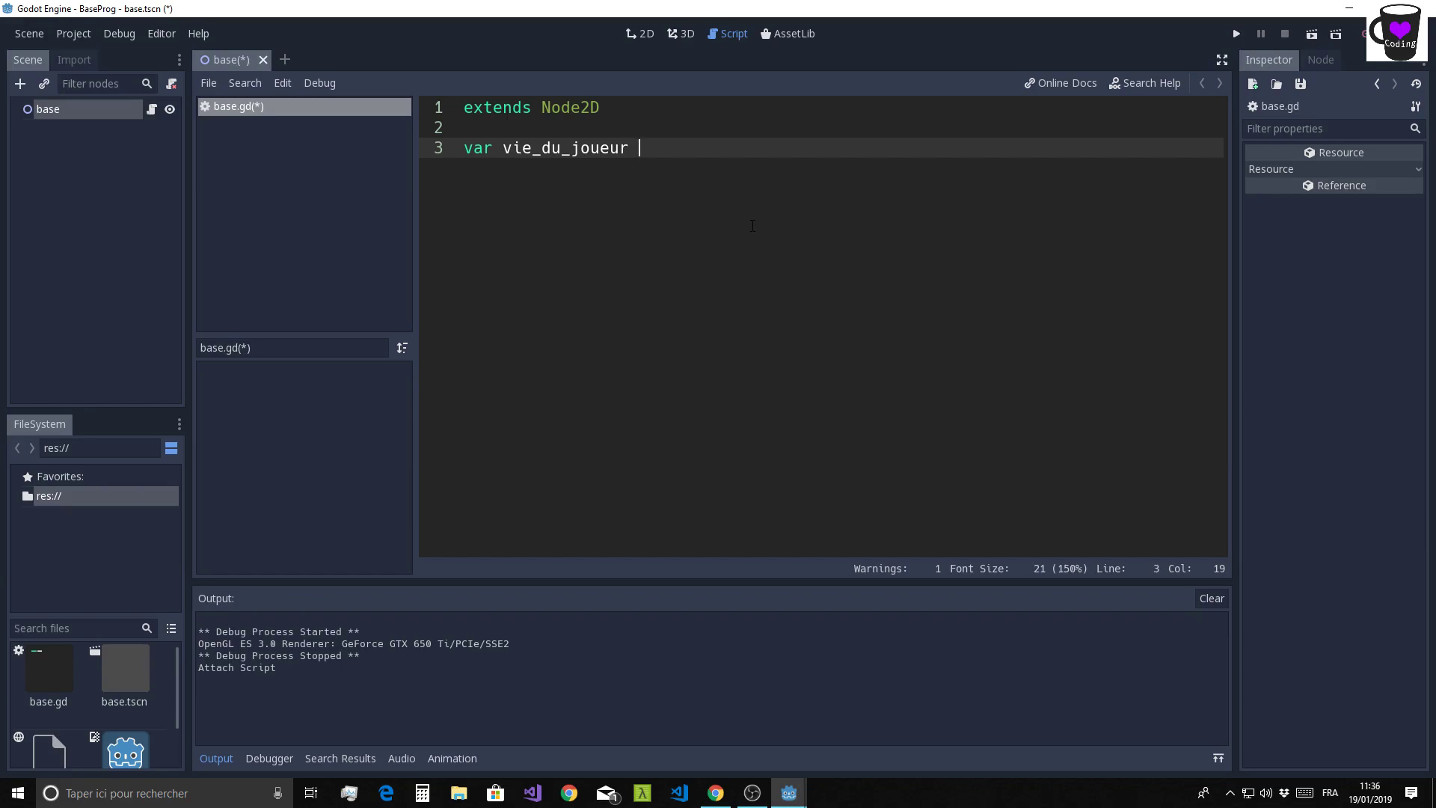
- Complete the line as var vie_du_joueur = 3 and remove the extra blank lines
key("Return")
key("Return")
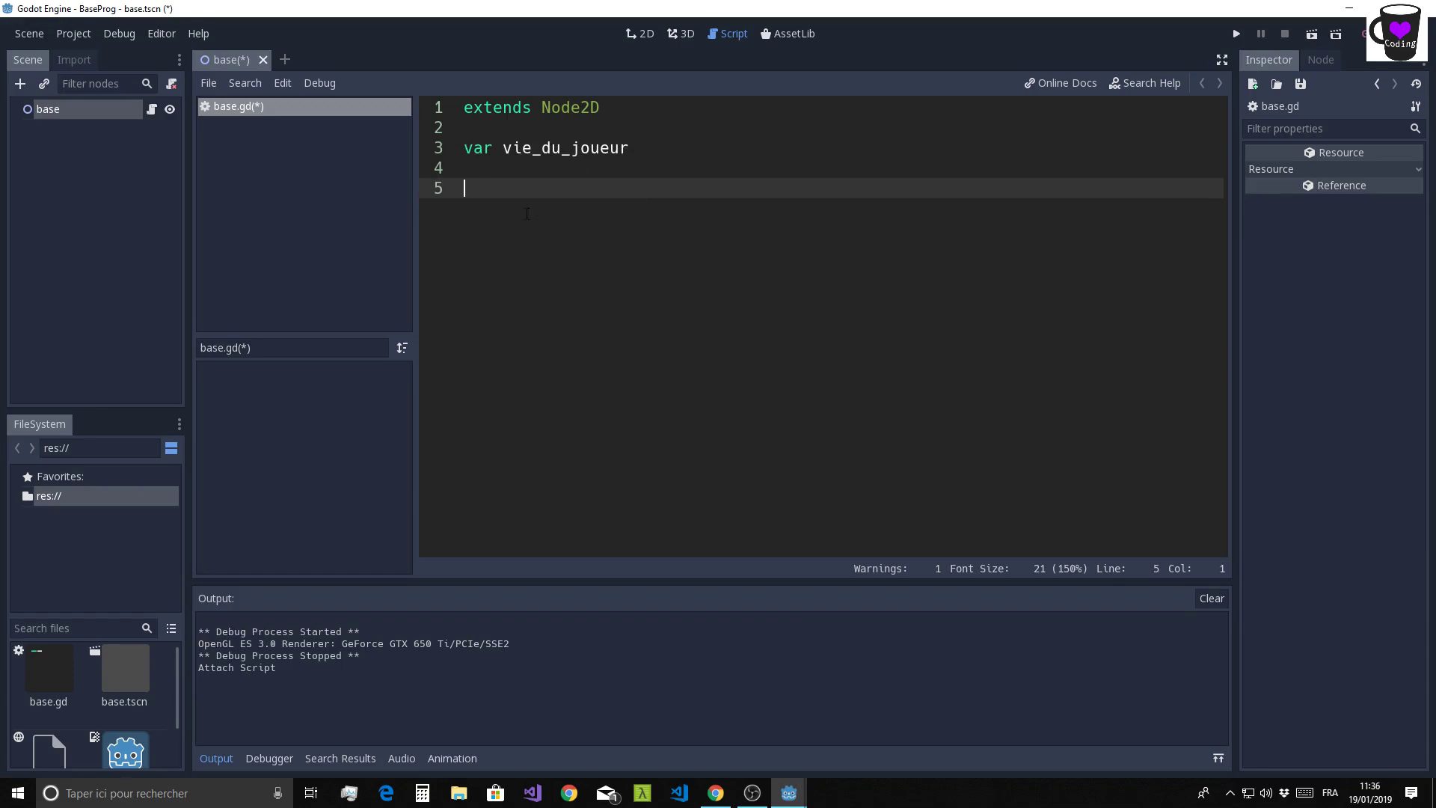
key("Up")
key("Up")
key("End")
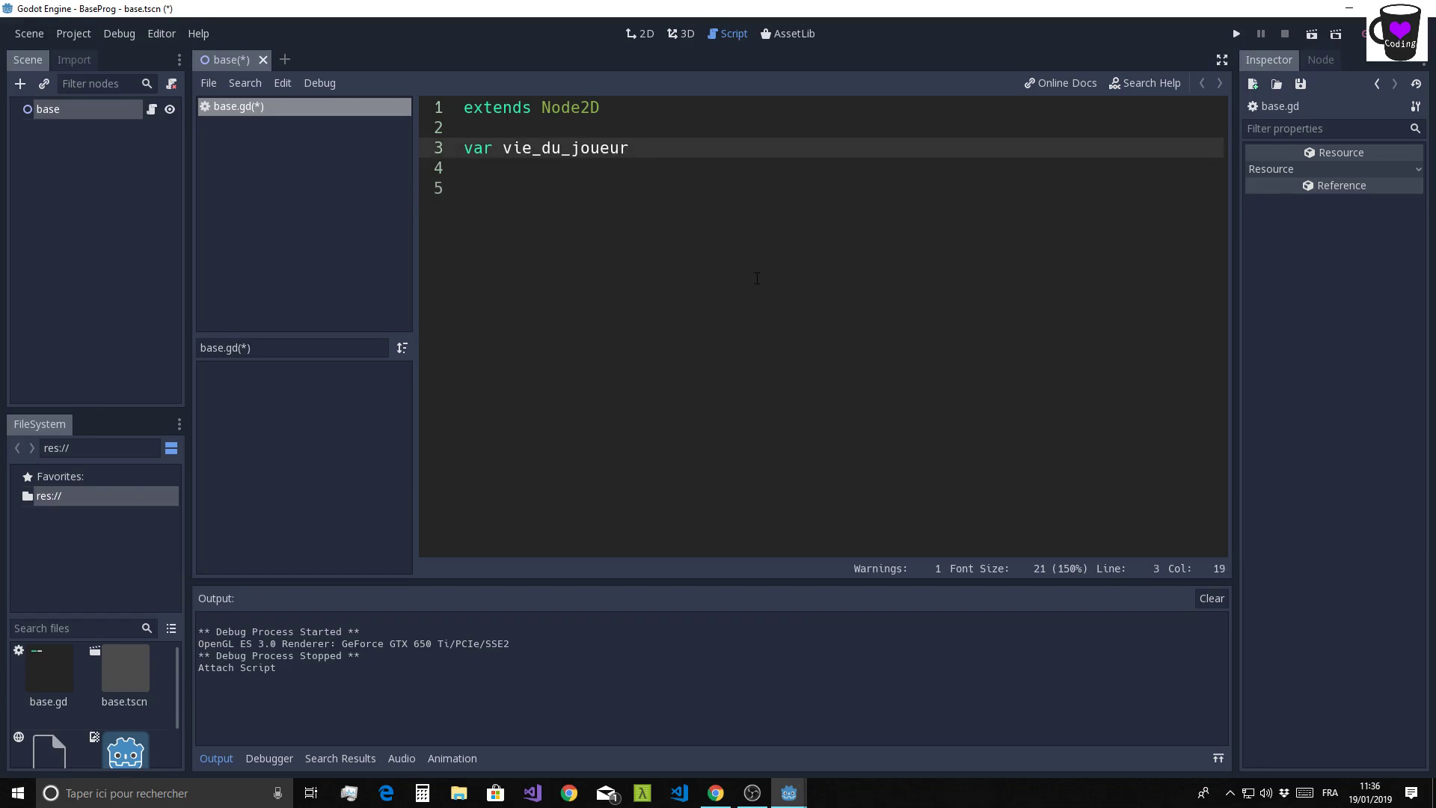
type("= ")
type("3")
key("Delete")
key("Delete")
left_click(511, 148)
double_click(511, 148)
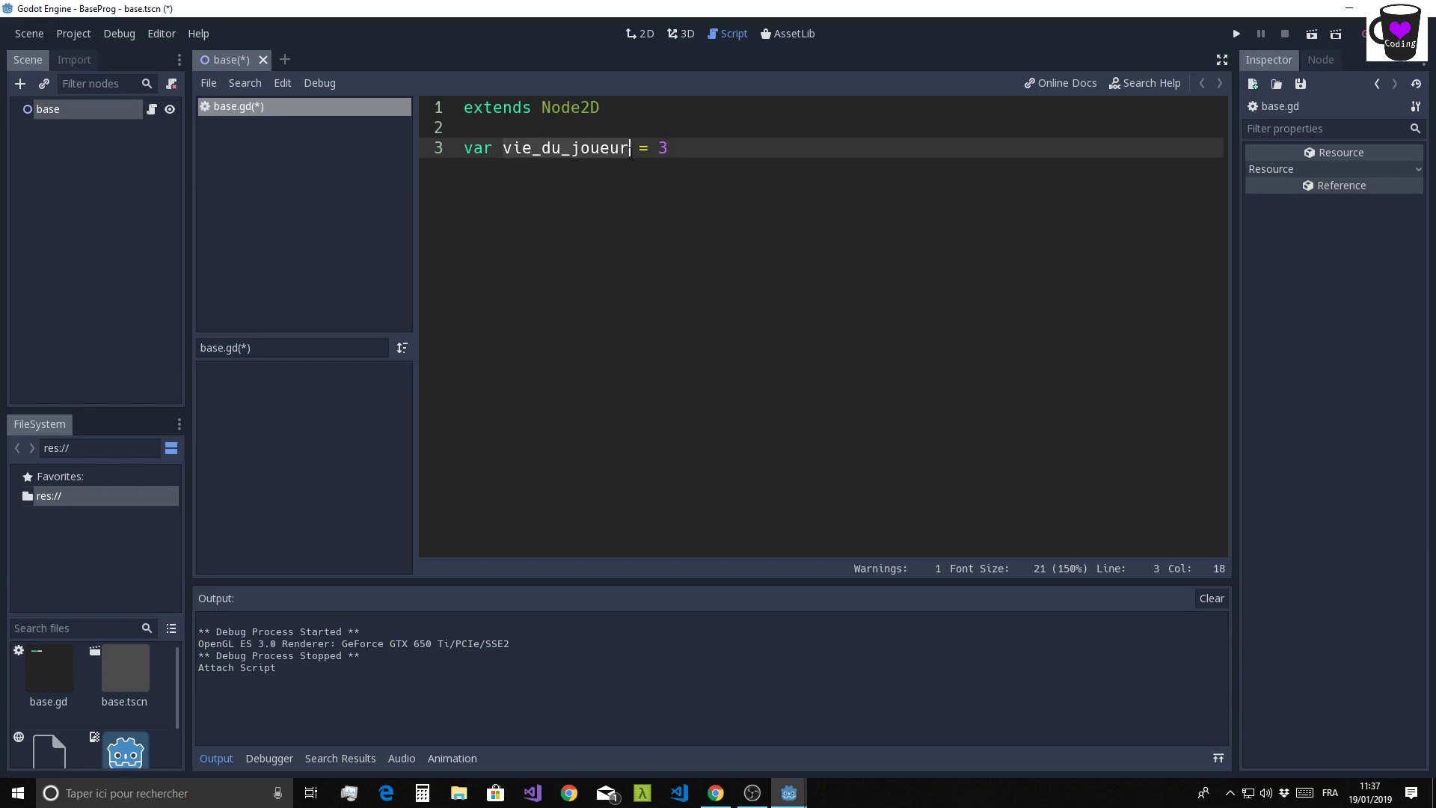
left_click(683, 148)
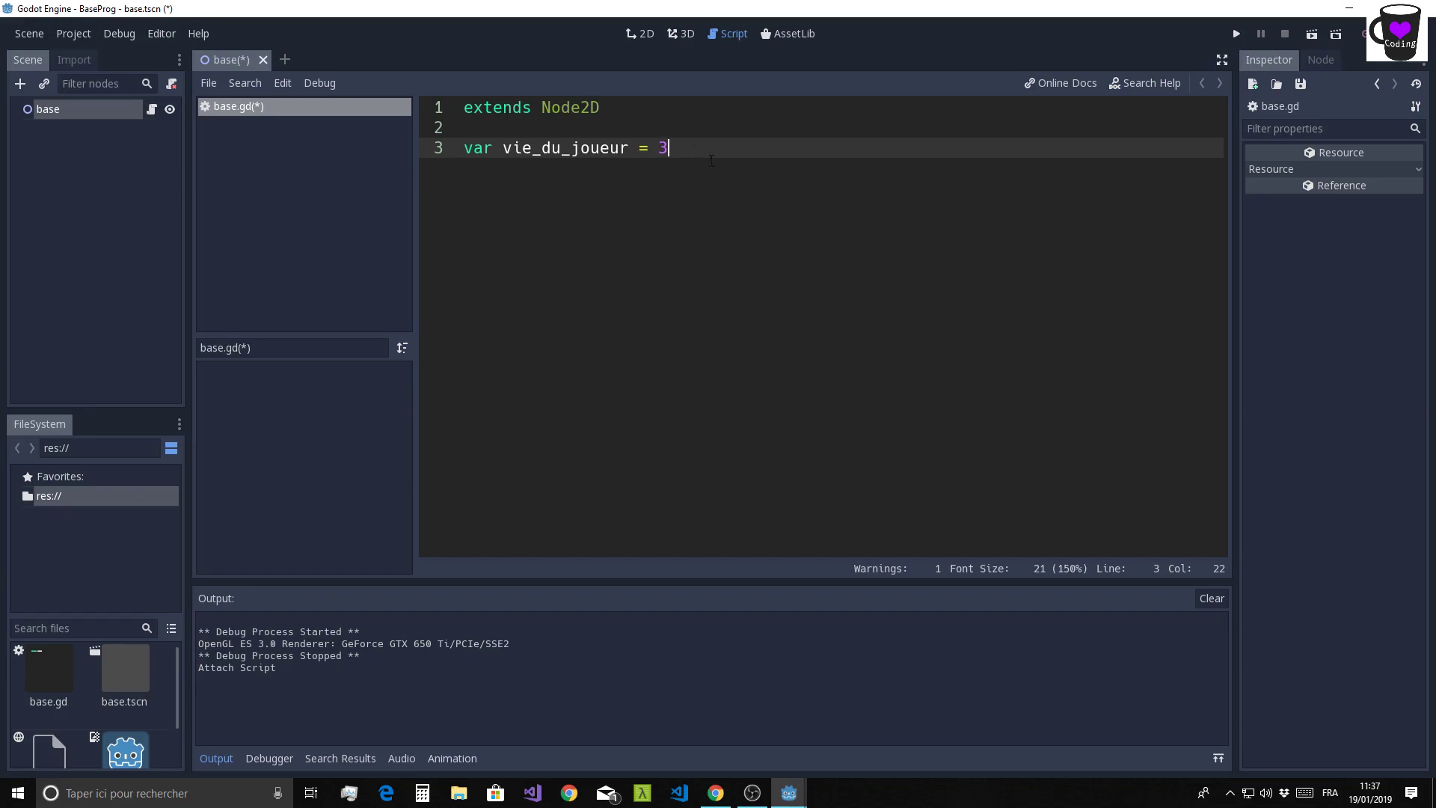
- Declare var mon_texte = "Hello World" on line 4 and highlight its string value
key("Return")
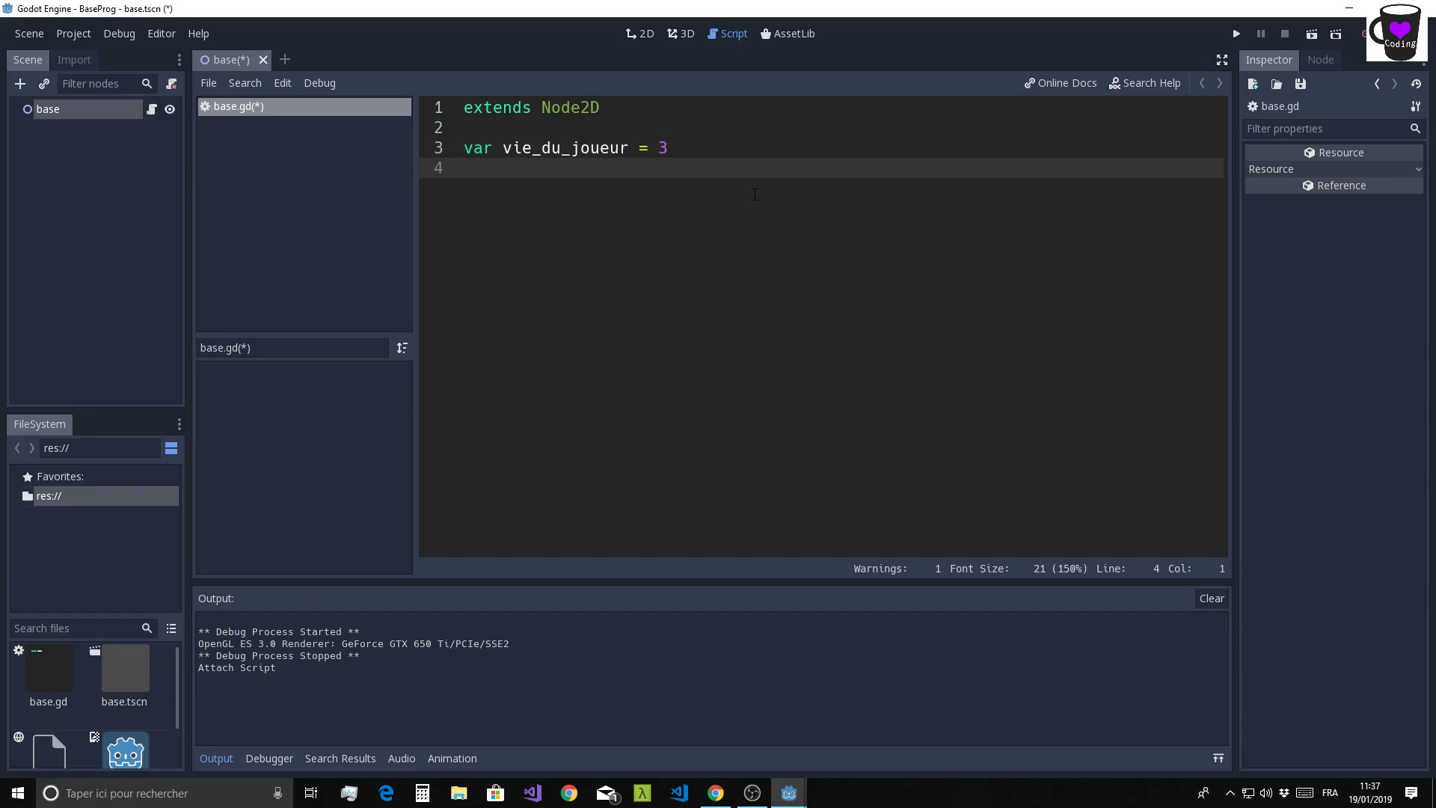
type("va")
type("r mon_")
type("text")
type("e = \"")
type("Hello ")
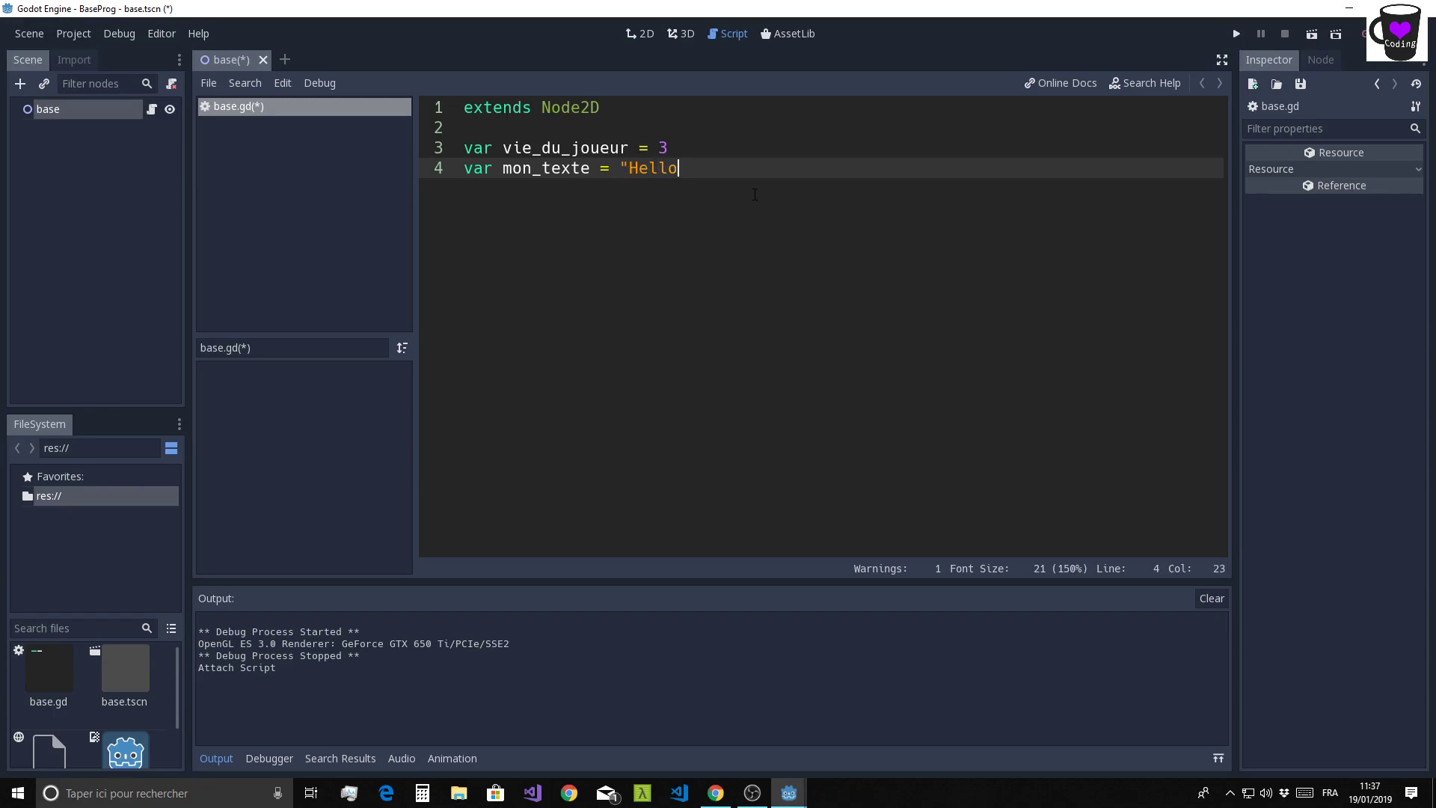
type("Worl")
type("d\"")
left_click_drag(466, 169, 618, 174)
left_click(612, 171)
left_click_drag(620, 170, 745, 171)
left_click(620, 186)
left_click_drag(620, 172, 762, 170)
- Leave one blank line below the mon_texte declaration
left_click(762, 170)
left_click_drag(620, 167, 748, 169)
left_click(687, 245)
left_click(806, 175)
left_click_drag(633, 167, 746, 168)
left_click(864, 165)
key("Return")
key("Return")
key("Return")
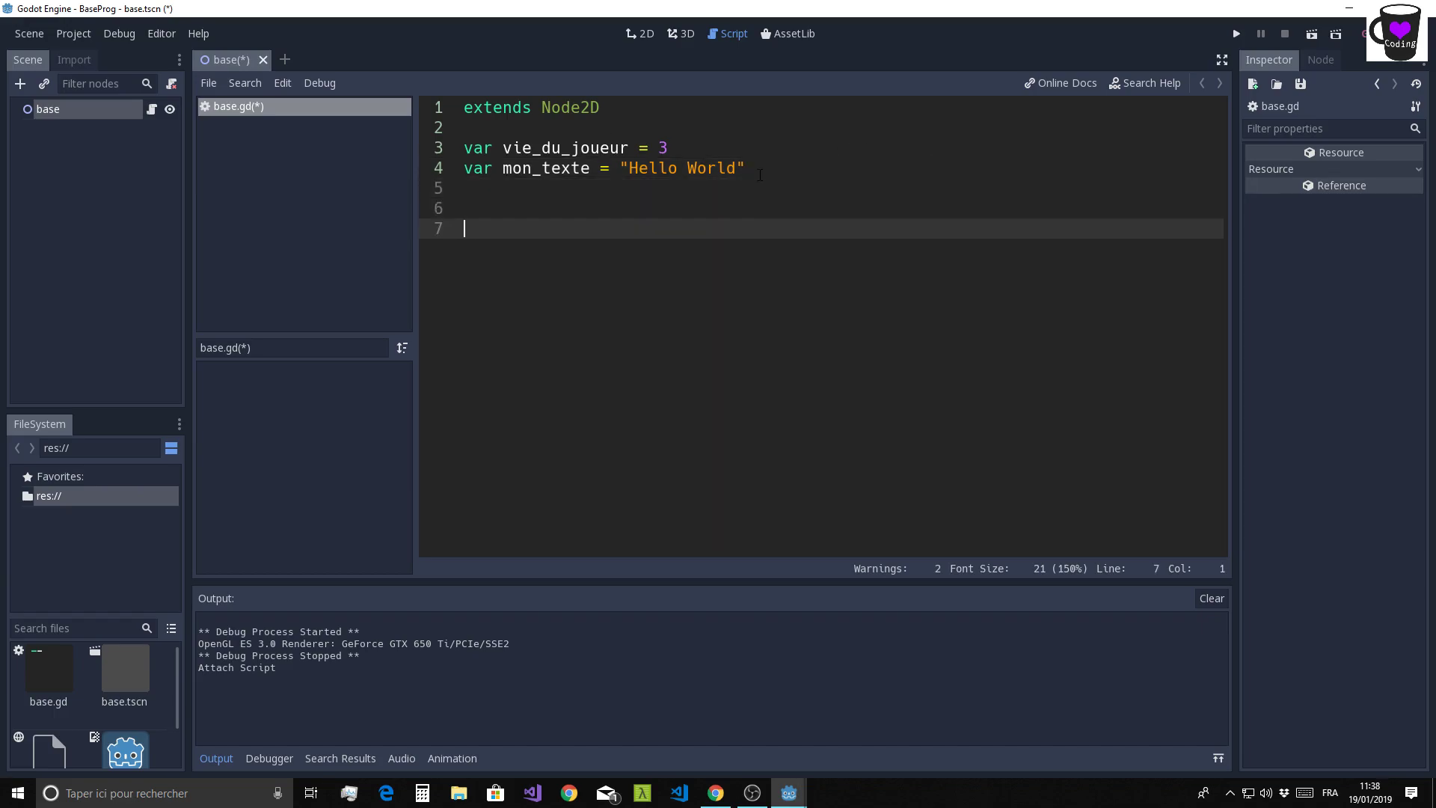
key("BackSpace")
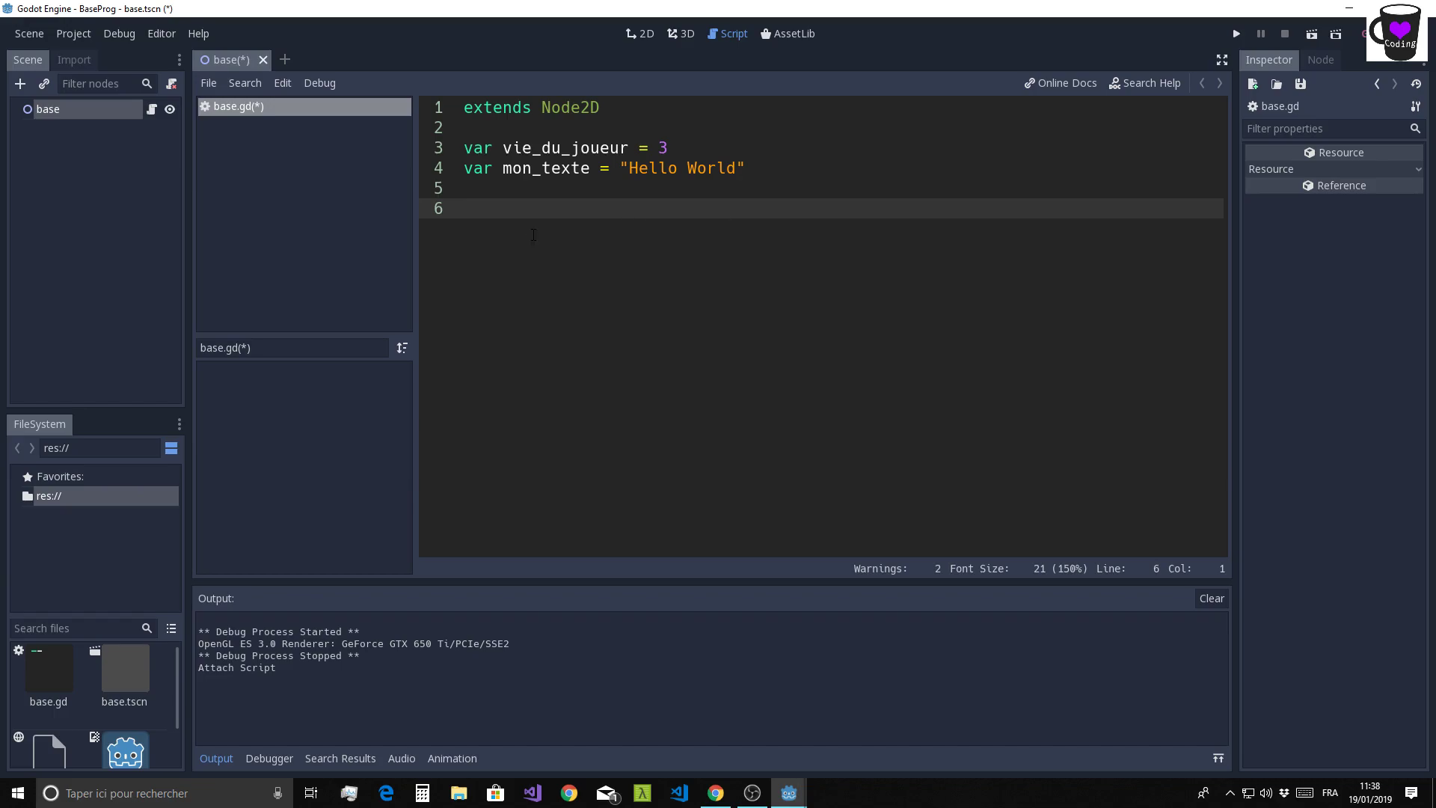
- Declare var vrai_ou_faux = false on line 5 using autocomplete for false
key("Up")
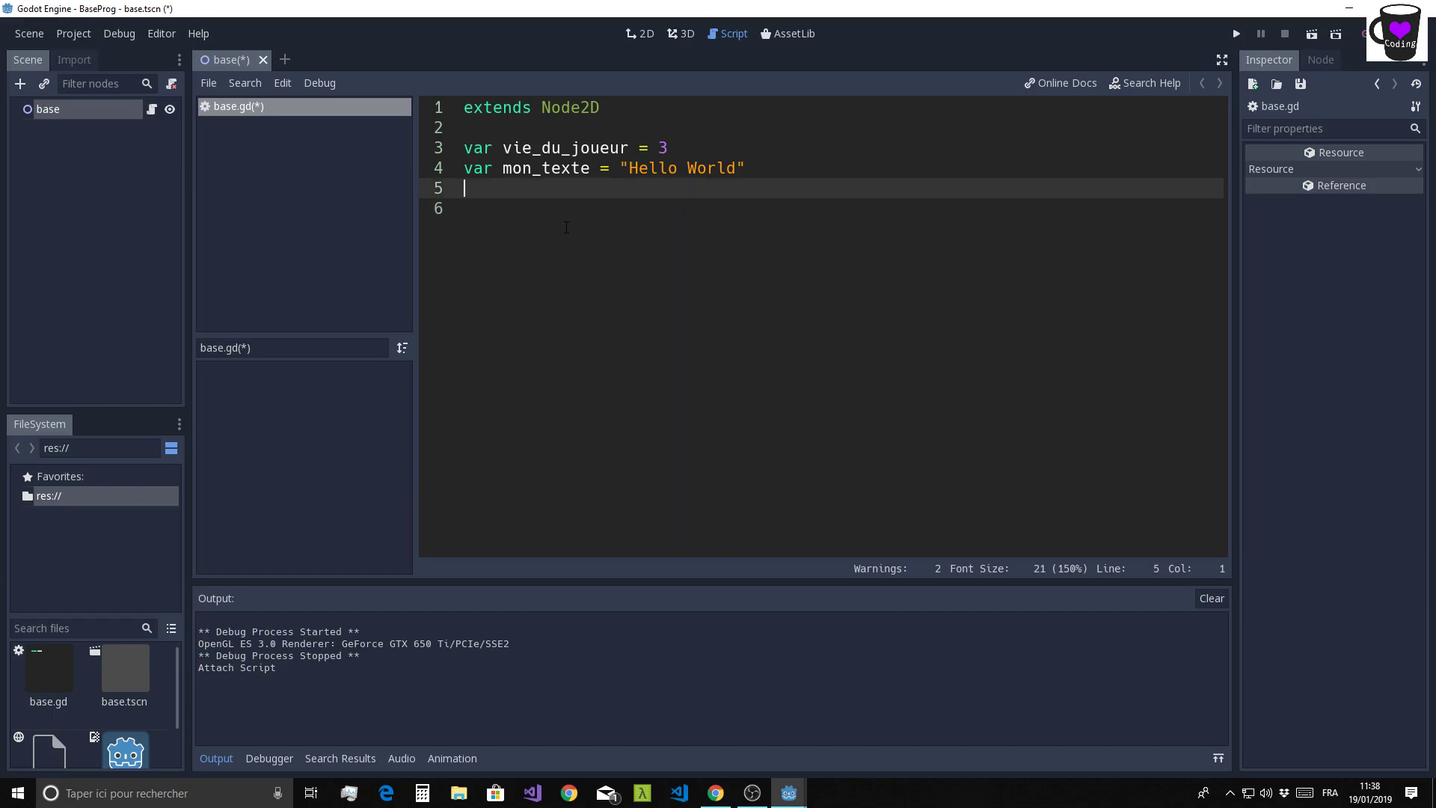
type("var ")
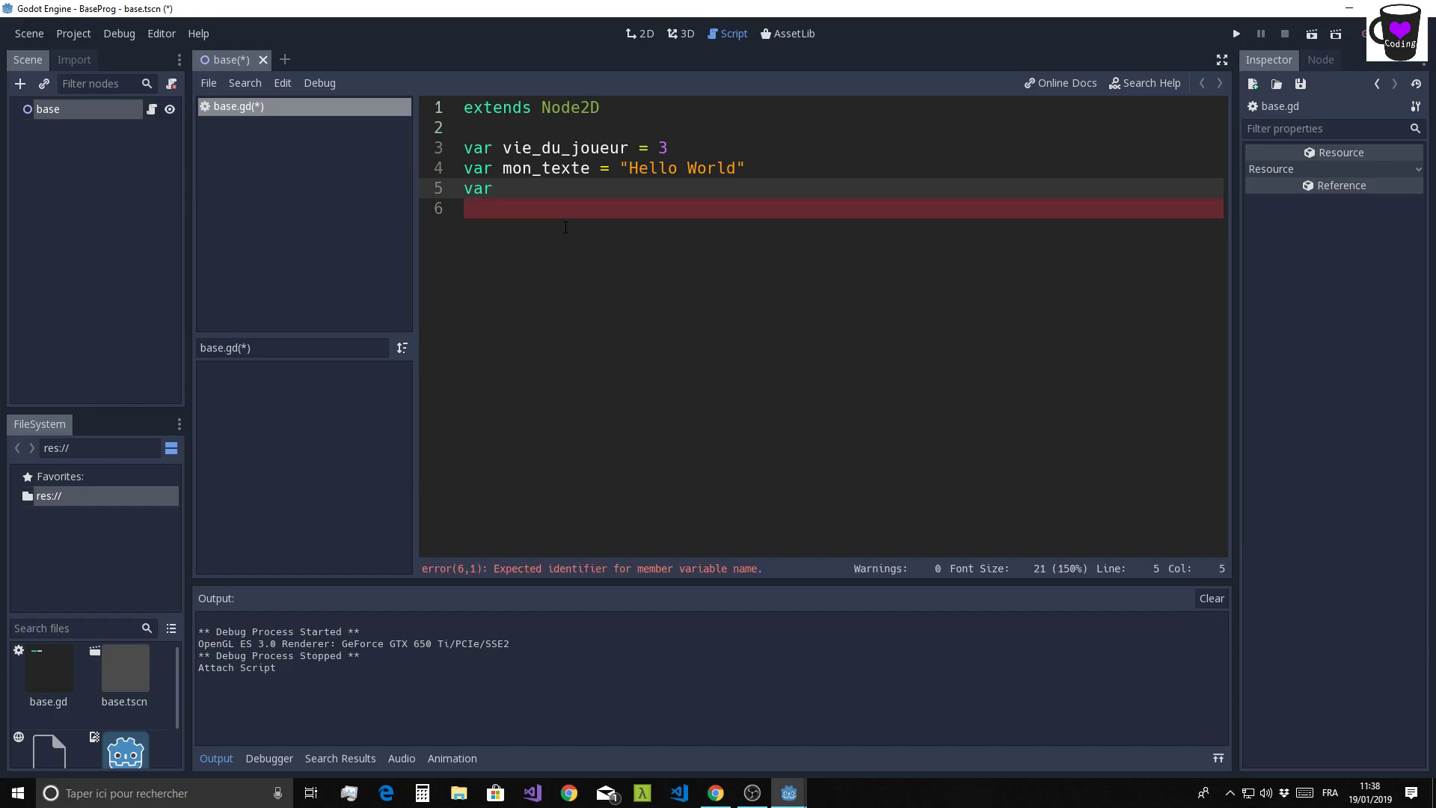
type("vrai_o")
type("u_fau")
type("x= f")
type("a")
key("BackSpace")
key("BackSpace")
type("fals")
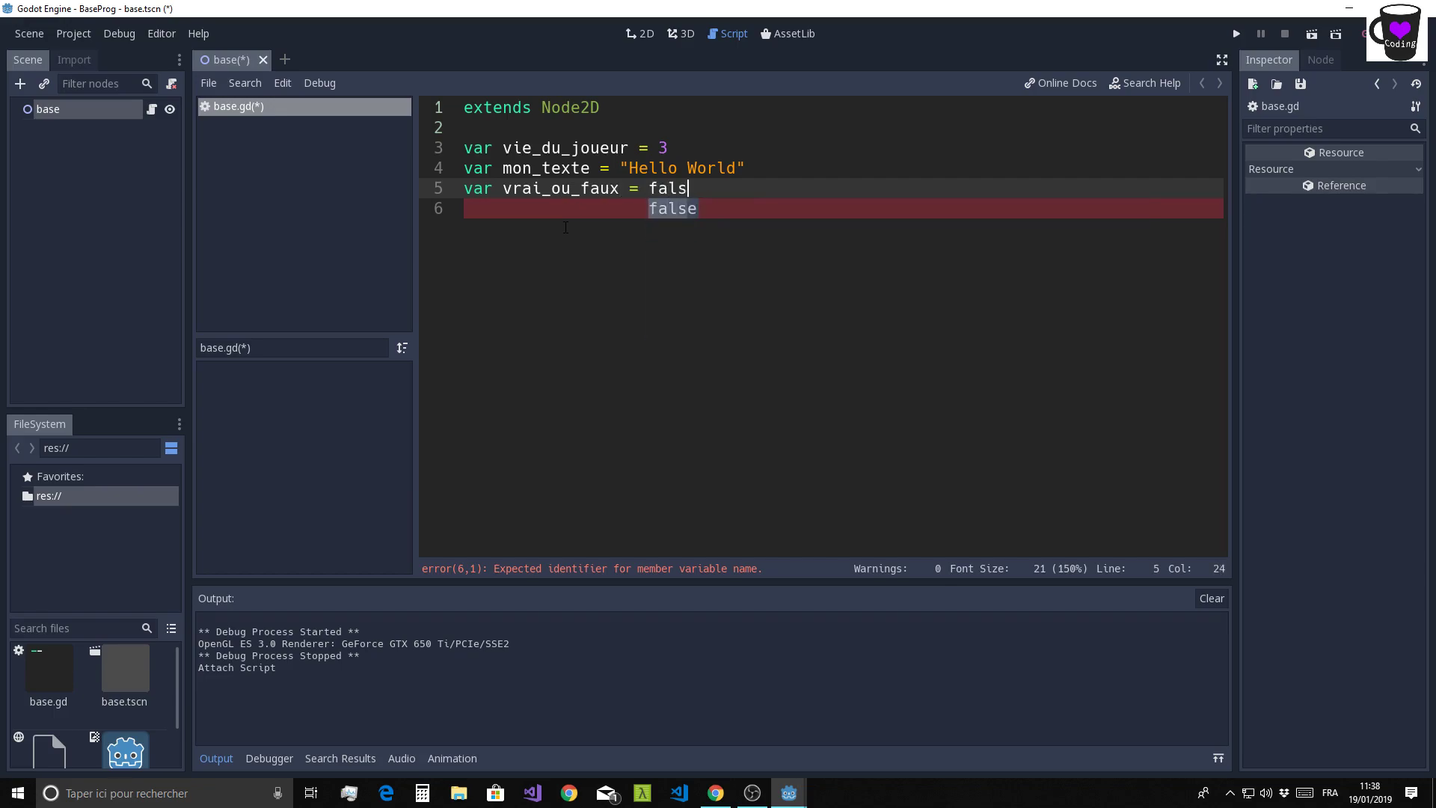
type("e")
key("Down")
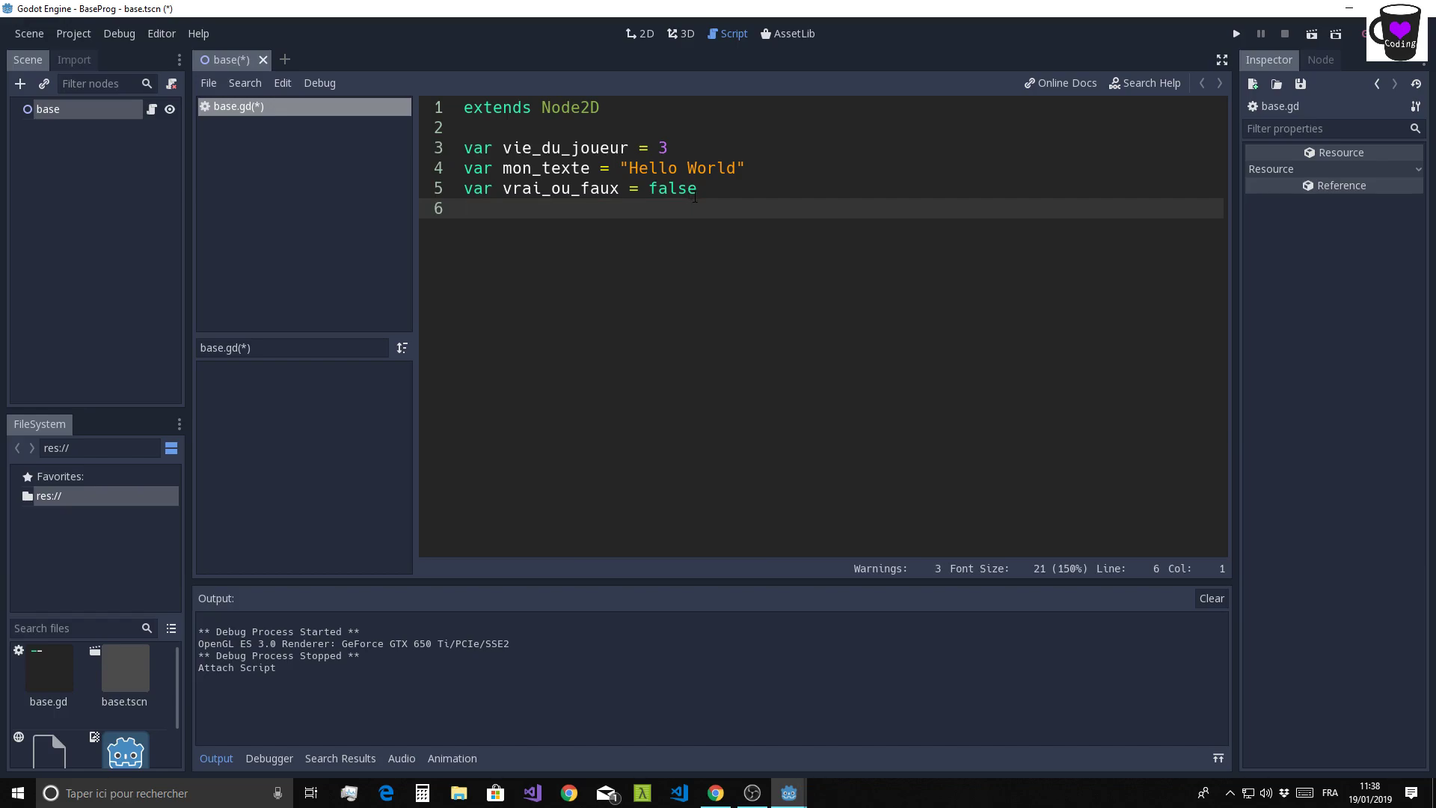
- Remove empty line 6 and add two blank lines after the variables
left_click(649, 188)
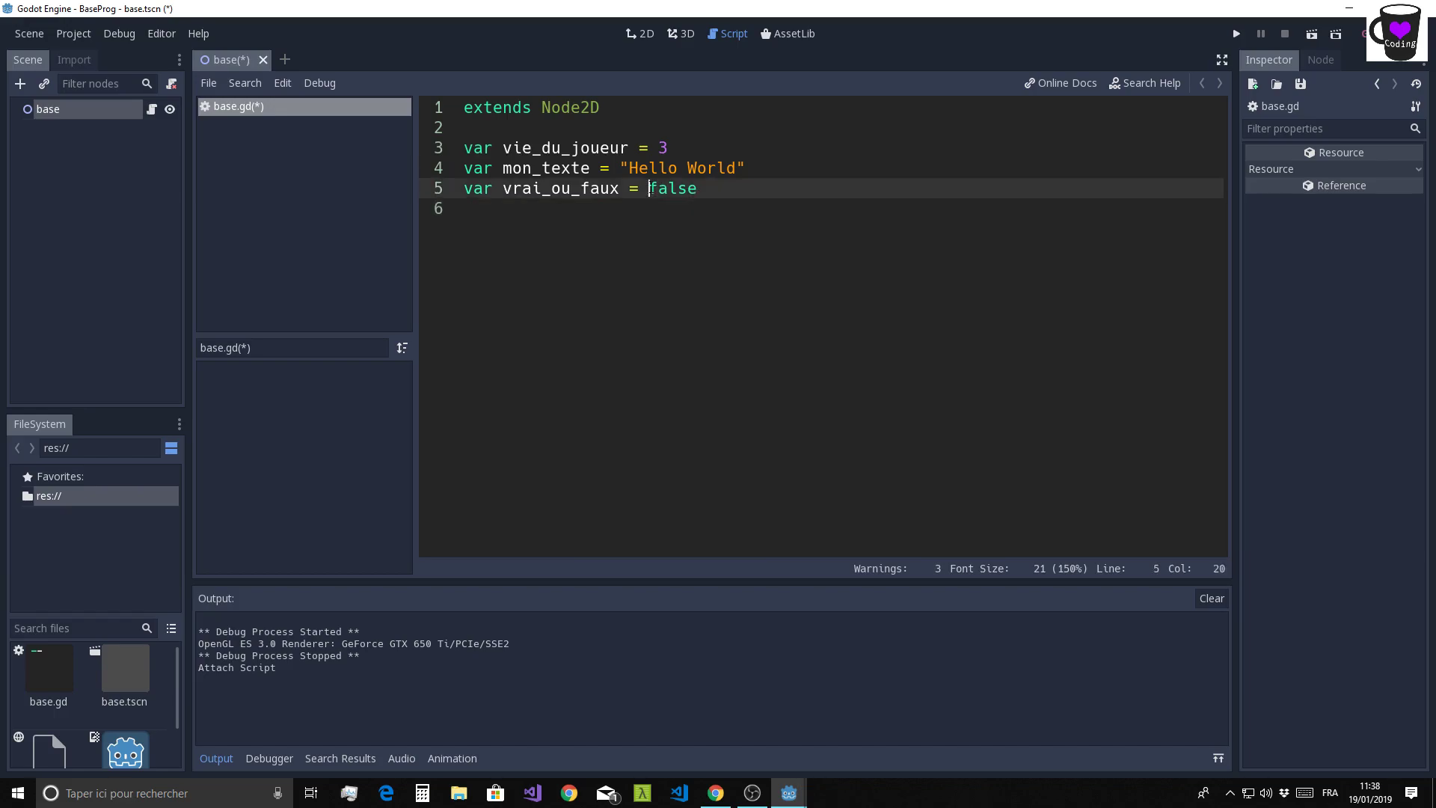
left_click_drag(503, 188, 615, 203)
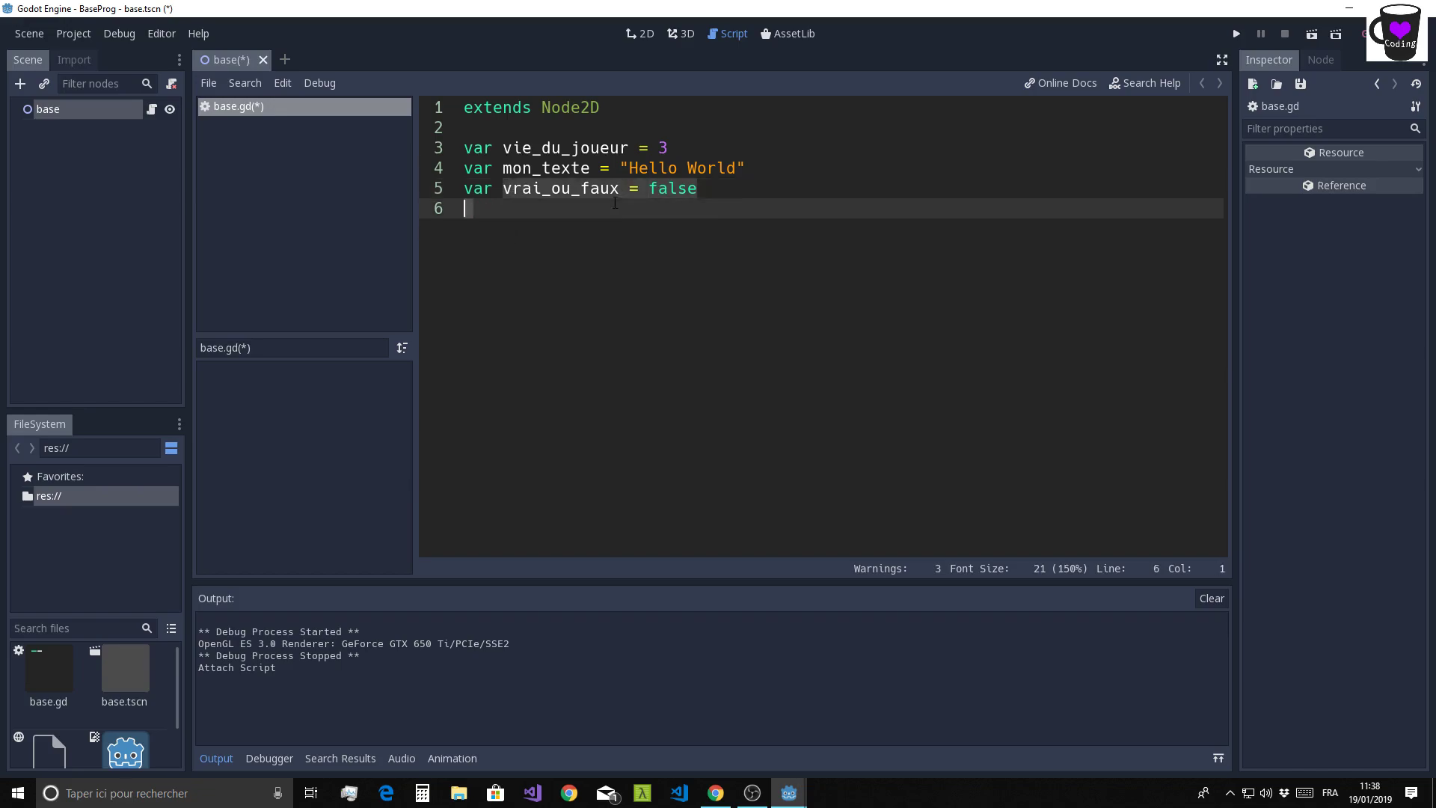
left_click(620, 188)
left_click(696, 189)
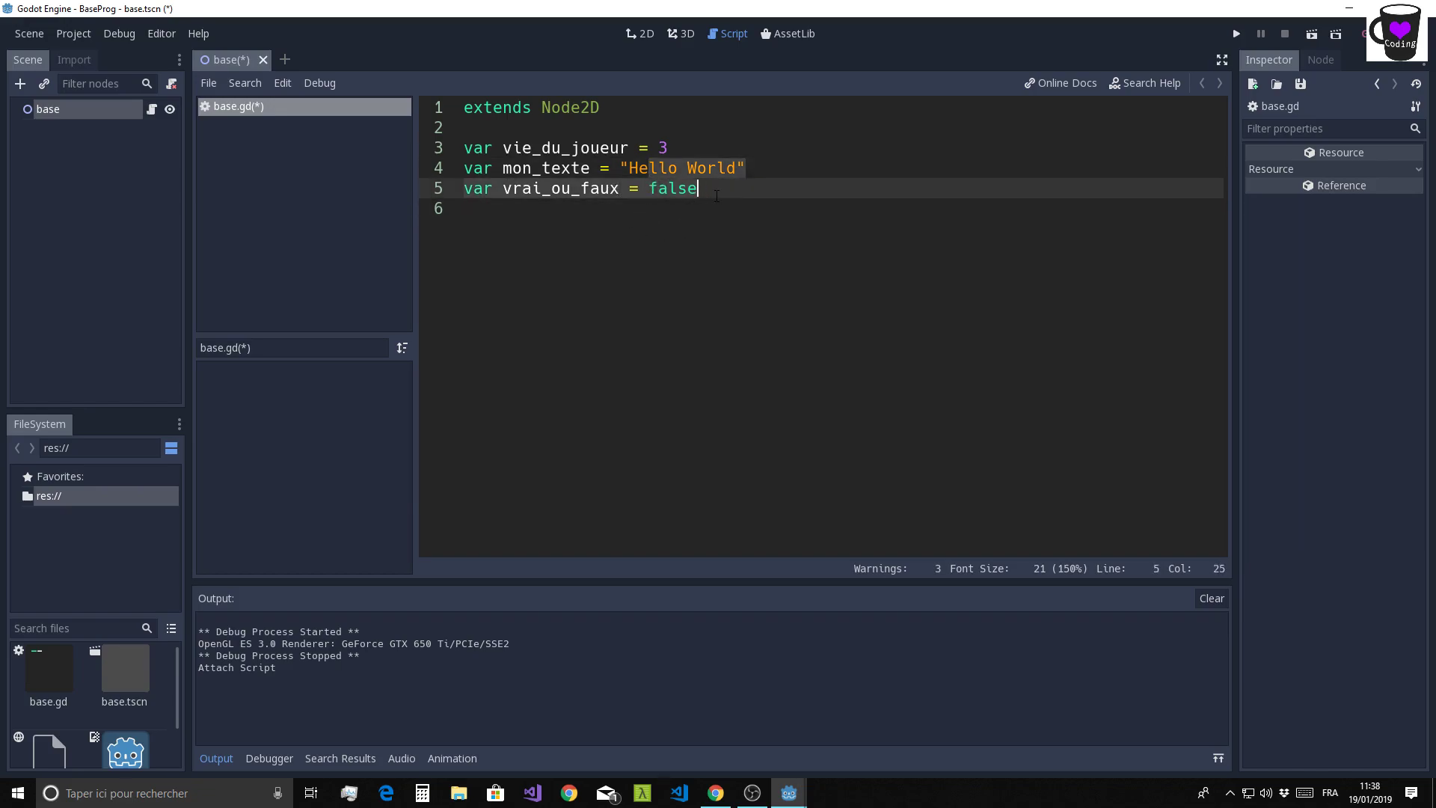
left_click(678, 245)
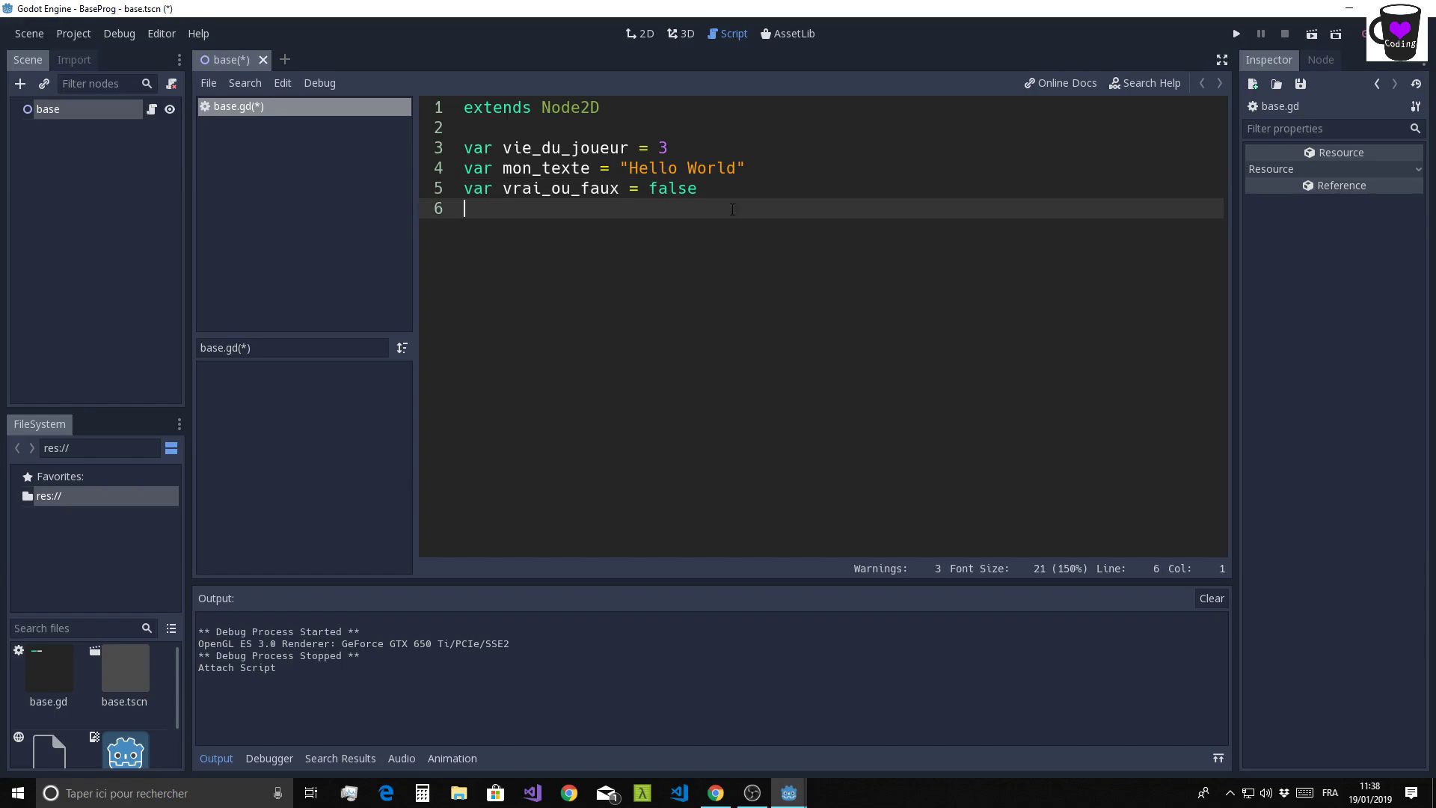
left_click(735, 196)
key("Delete")
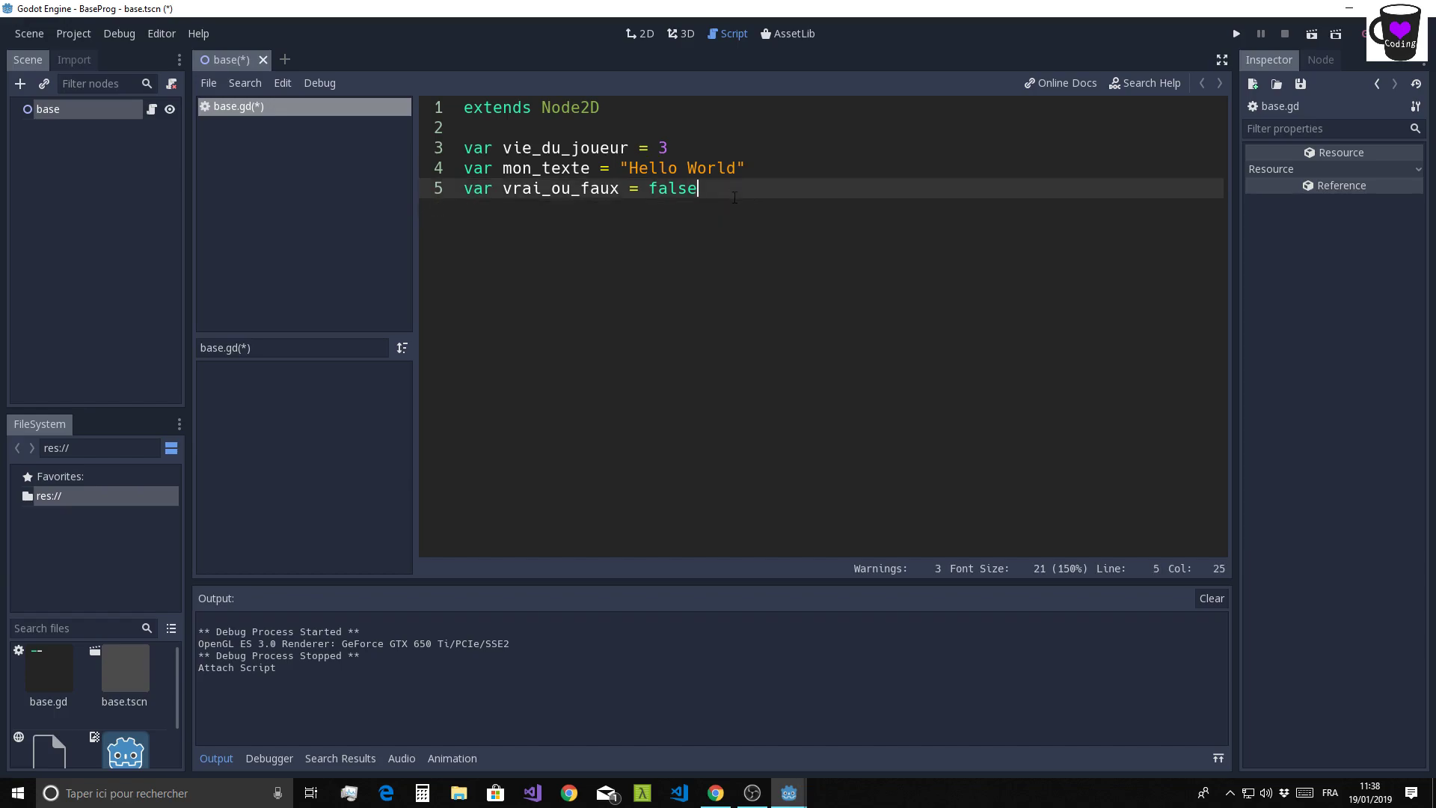
key("Return")
key("Return")
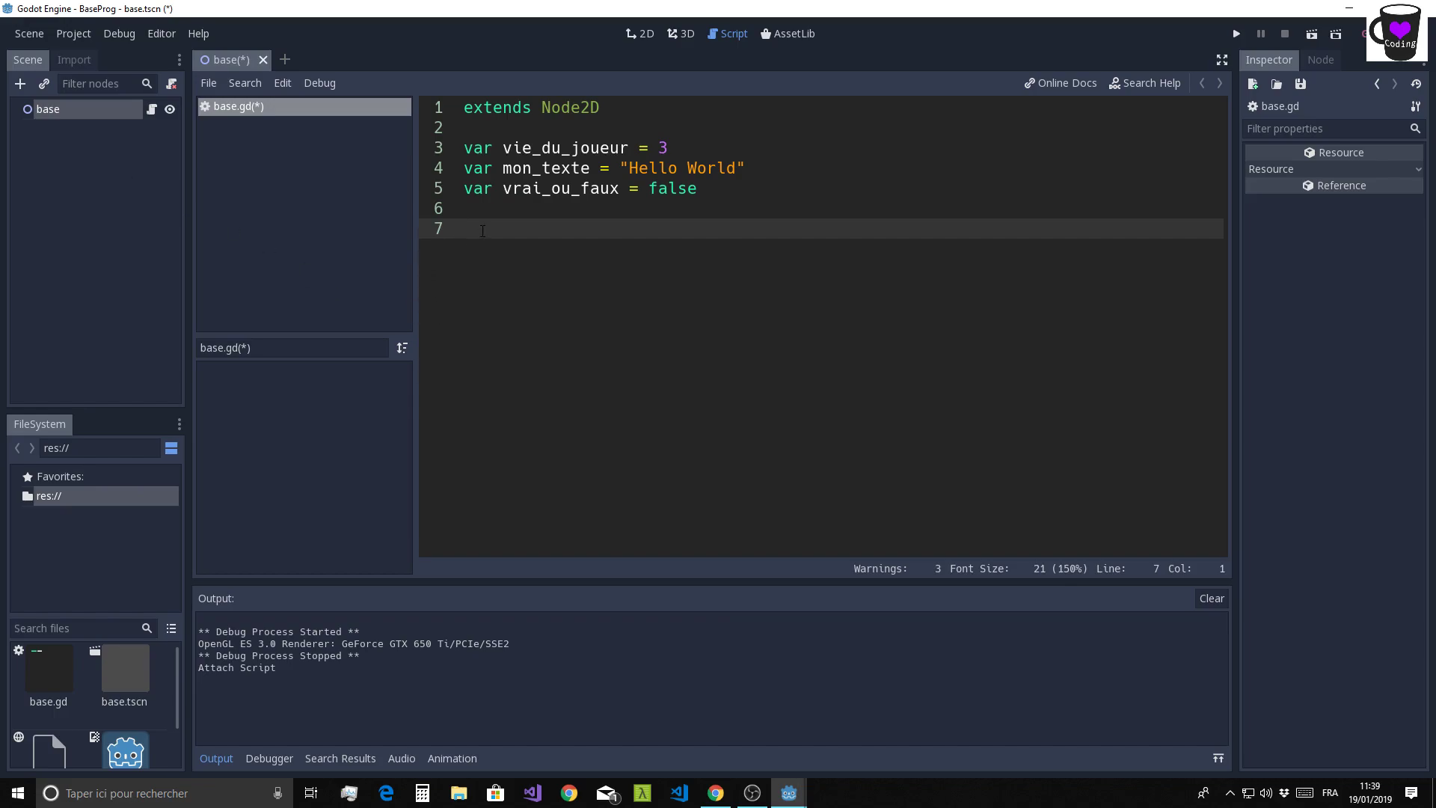
- Create func _ready(): from the completion list with pass in its body
type("func ")
type("_re")
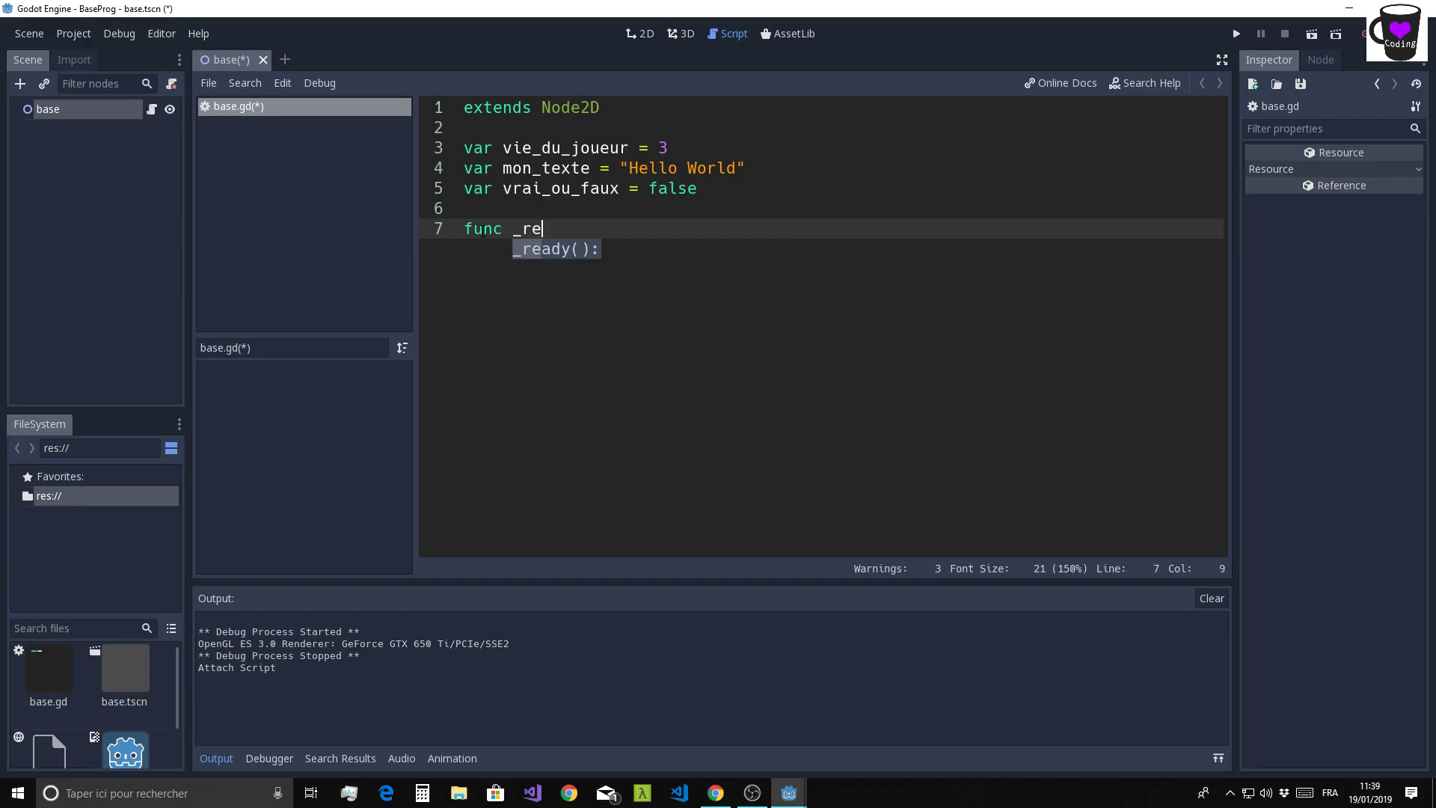
key("Return")
key("Return")
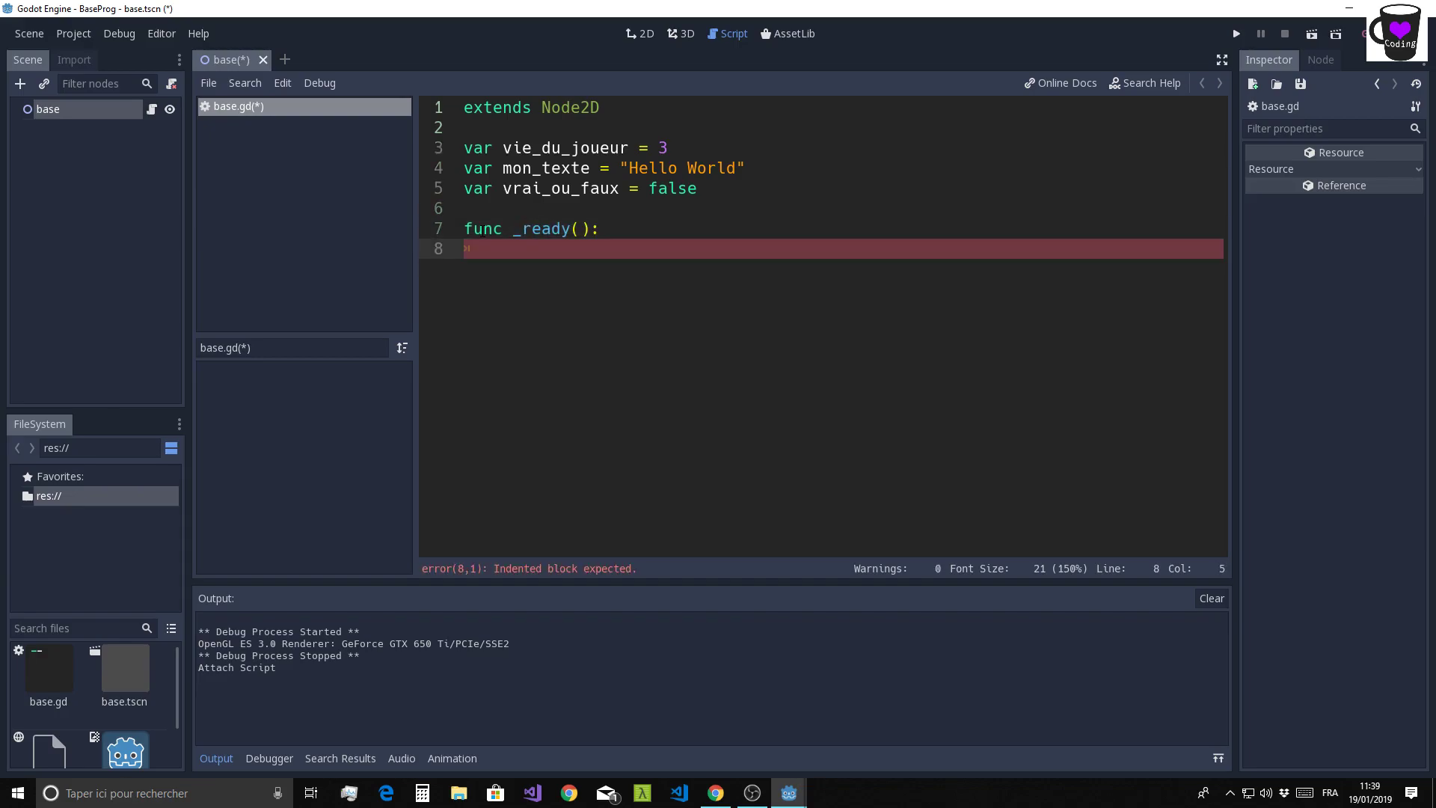
type("pa")
type("ss")
- Keep pass indented one level under _ready()
left_click(456, 253)
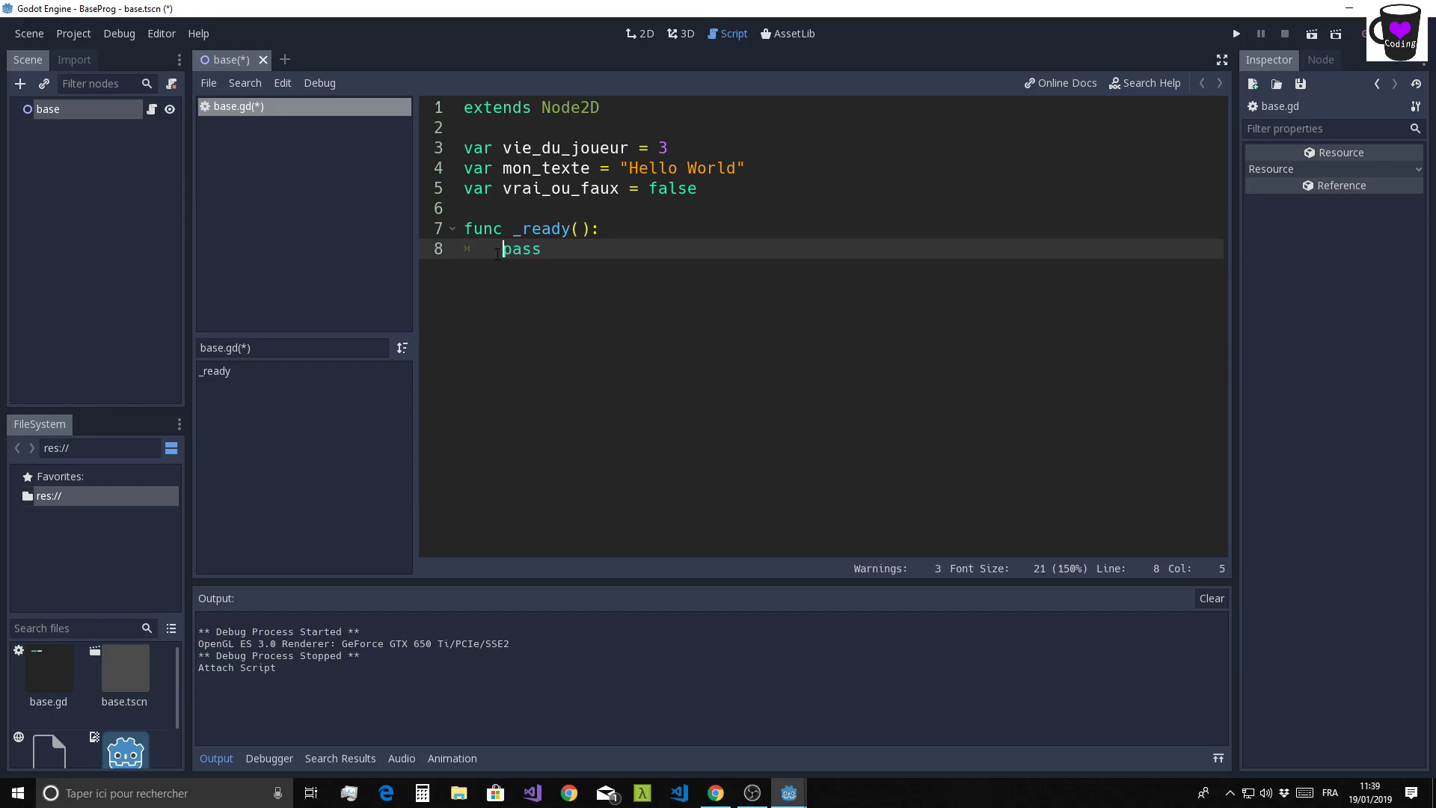
key("Delete")
left_click(531, 384)
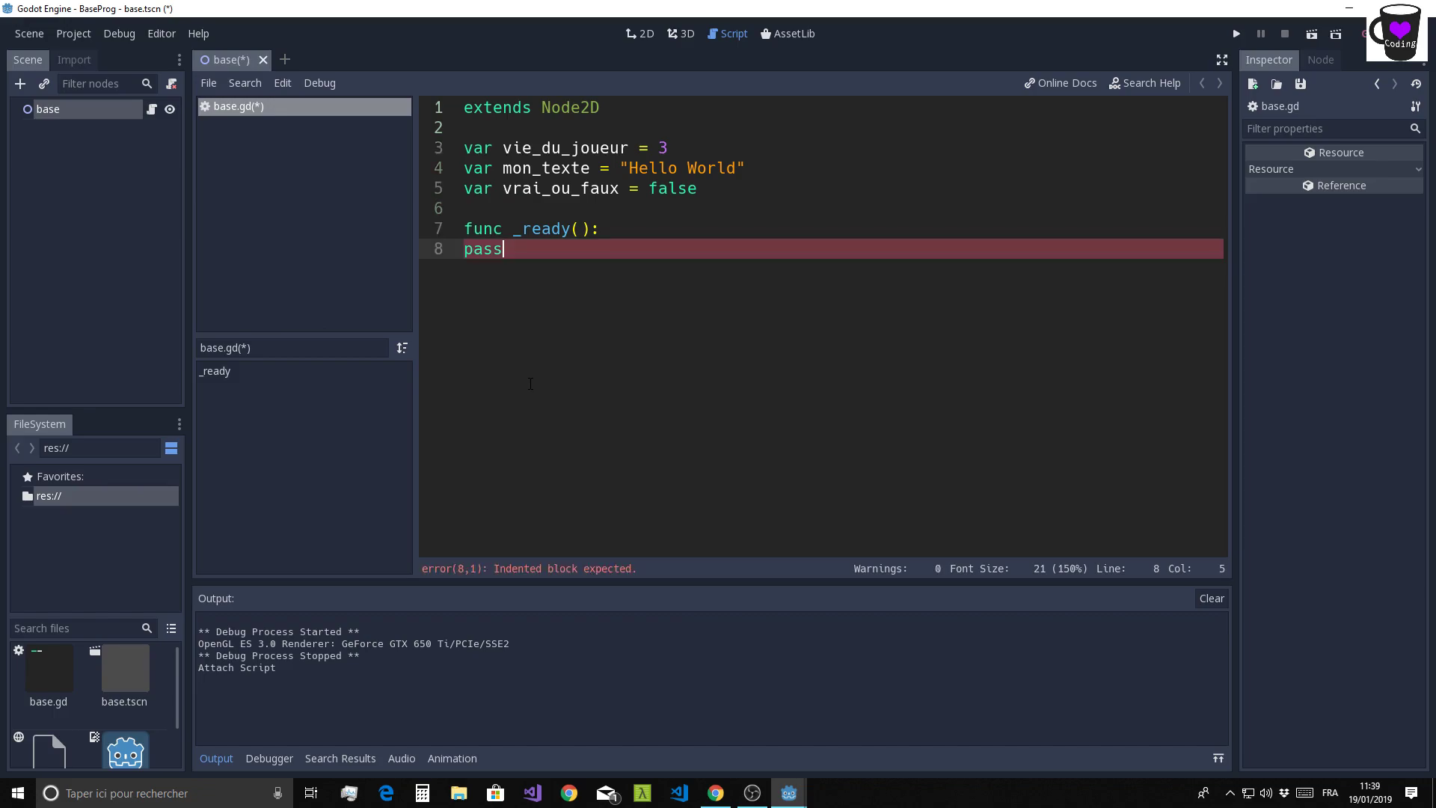
left_click(464, 250)
key("Tab")
left_click(571, 247)
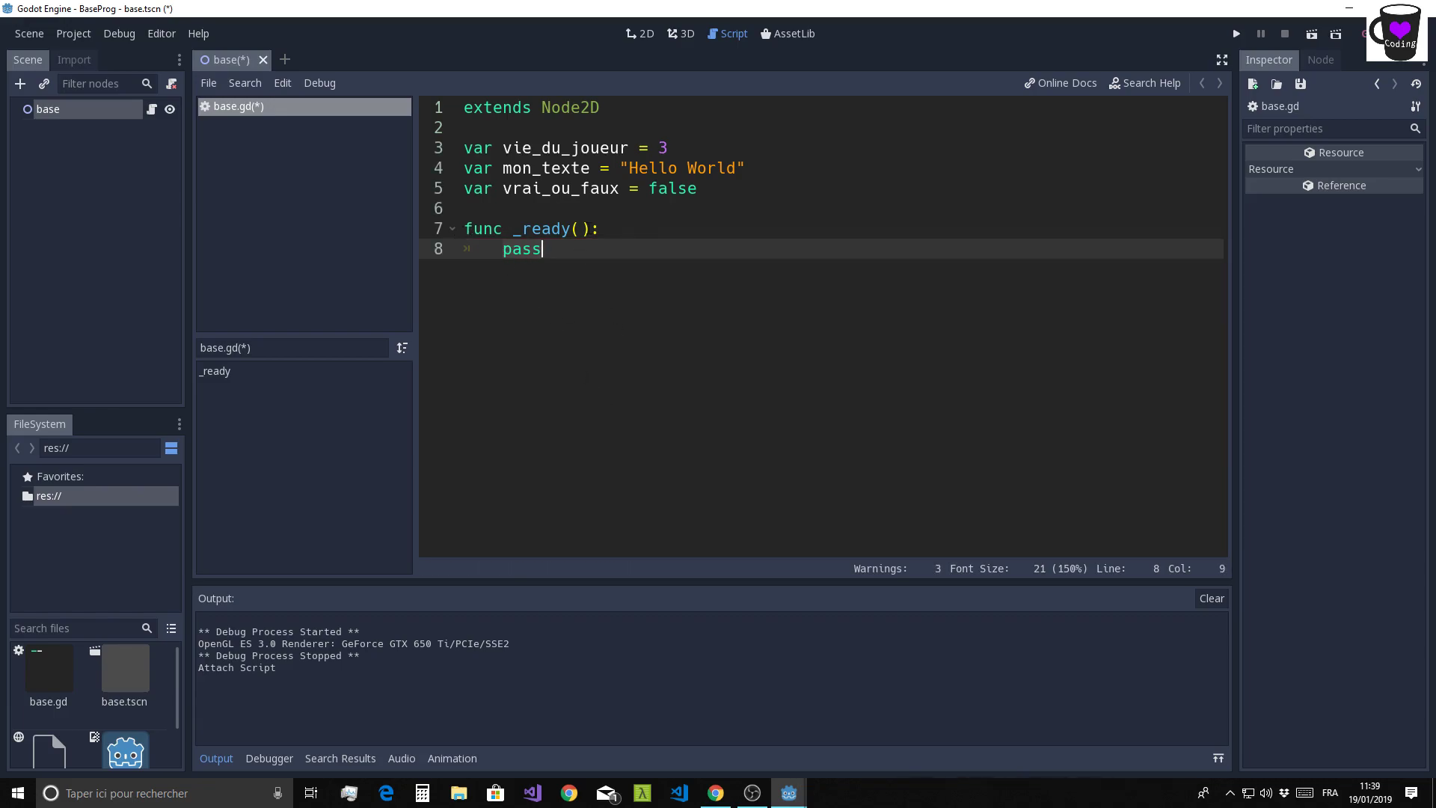
key("Up")
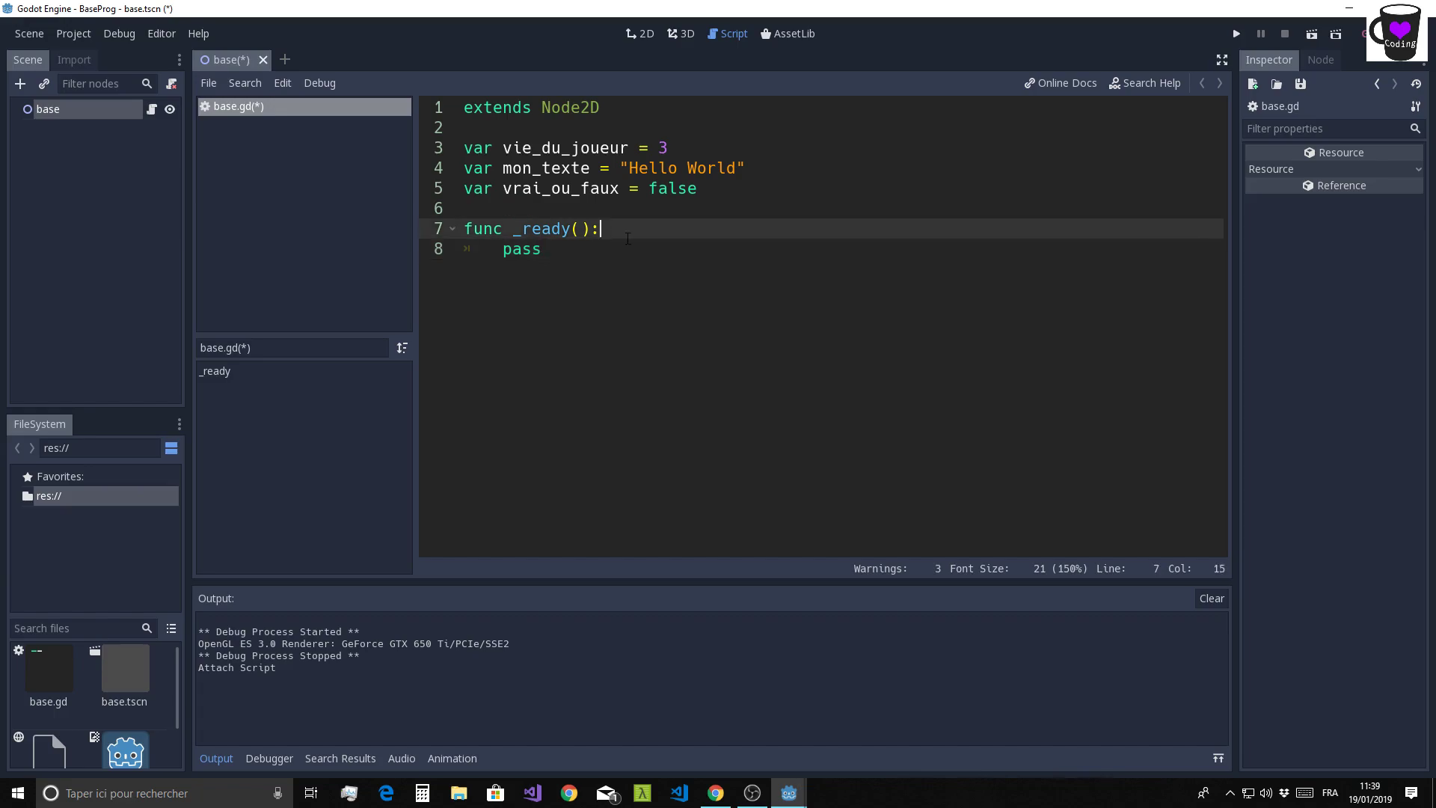
key("Down")
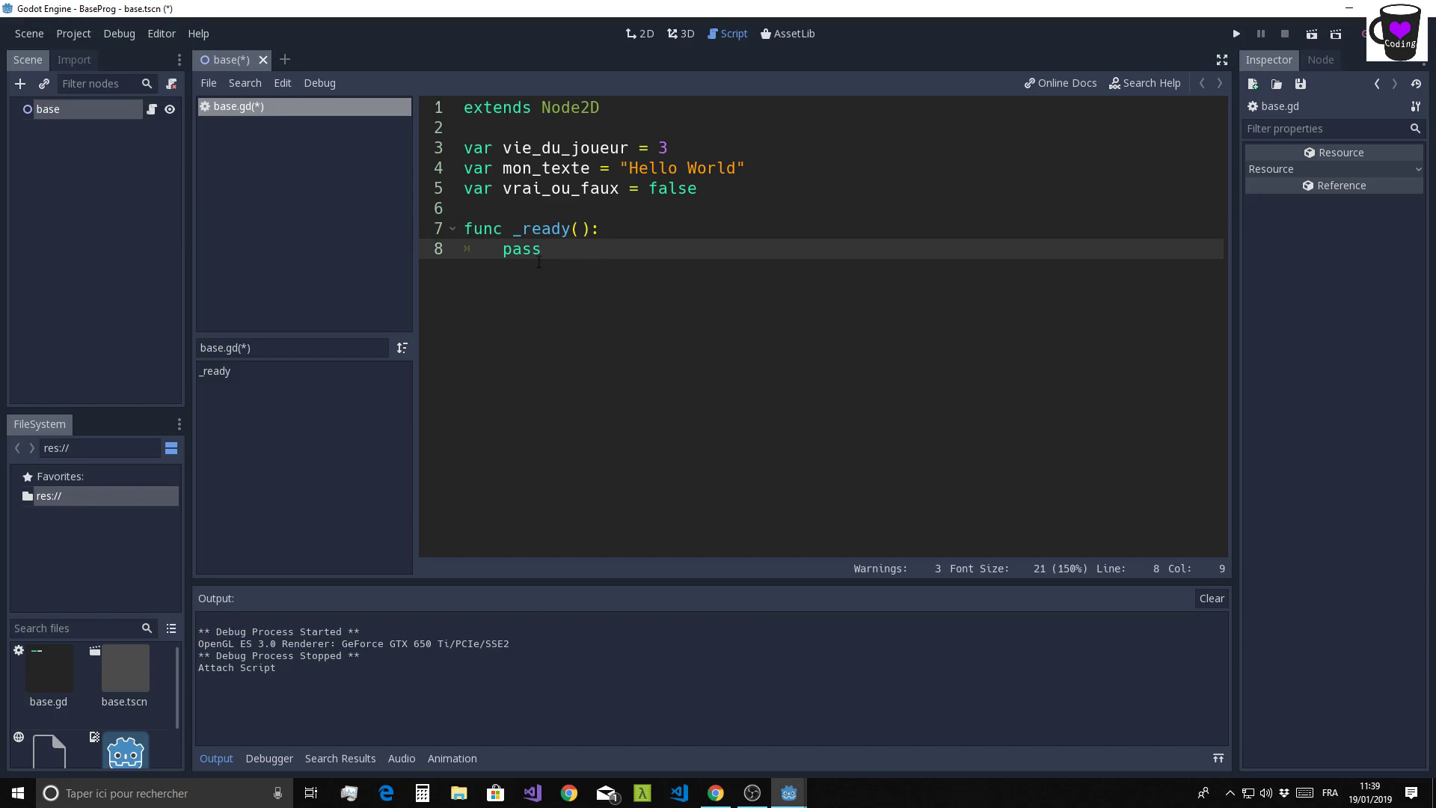
- Add an empty indented line at the top of _ready(), above pass
left_click(608, 231)
key("Return")
left_click_drag(520, 230, 573, 229)
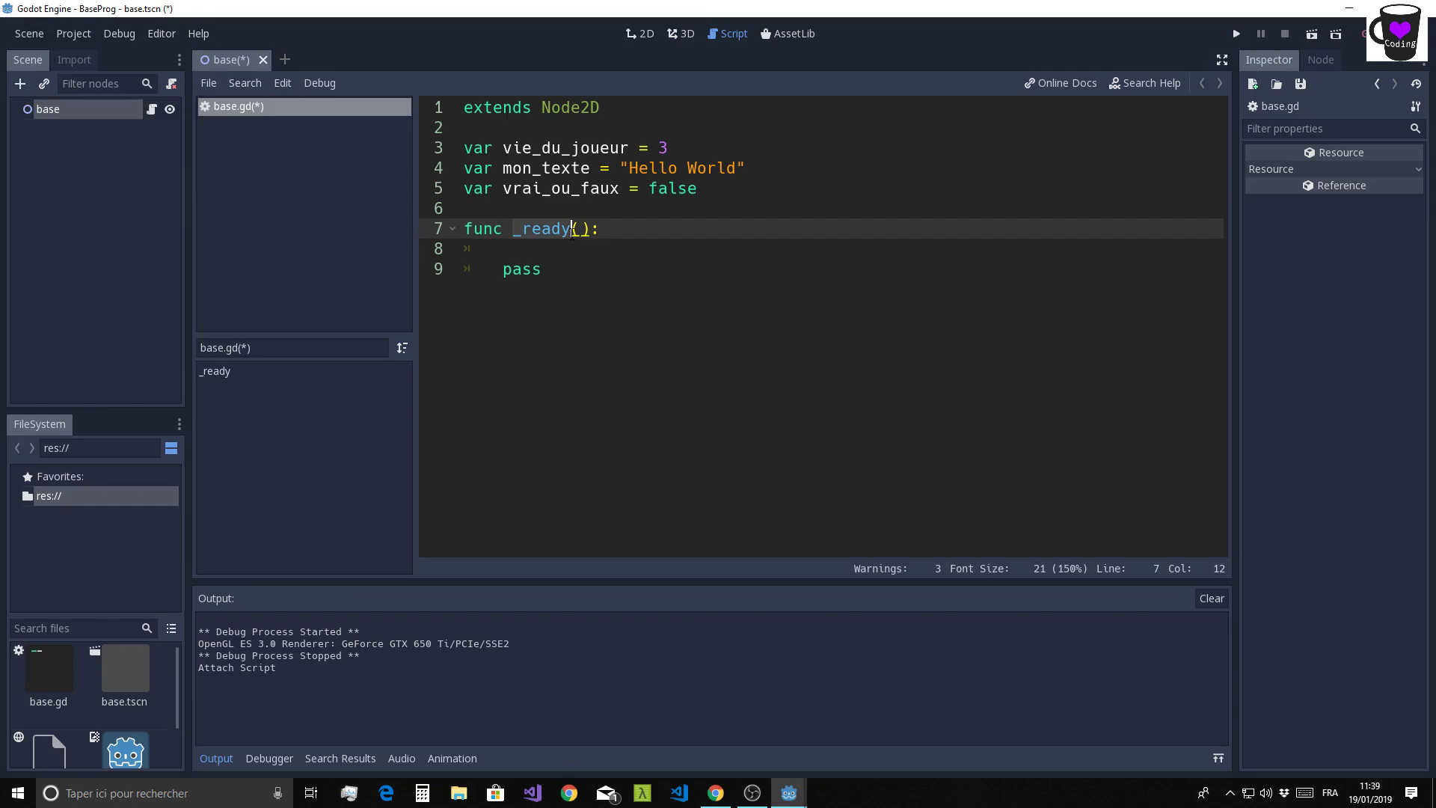
- Write print(vie_du_joueur) on line 8 via autocomplete and save base.gd
left_click(630, 252)
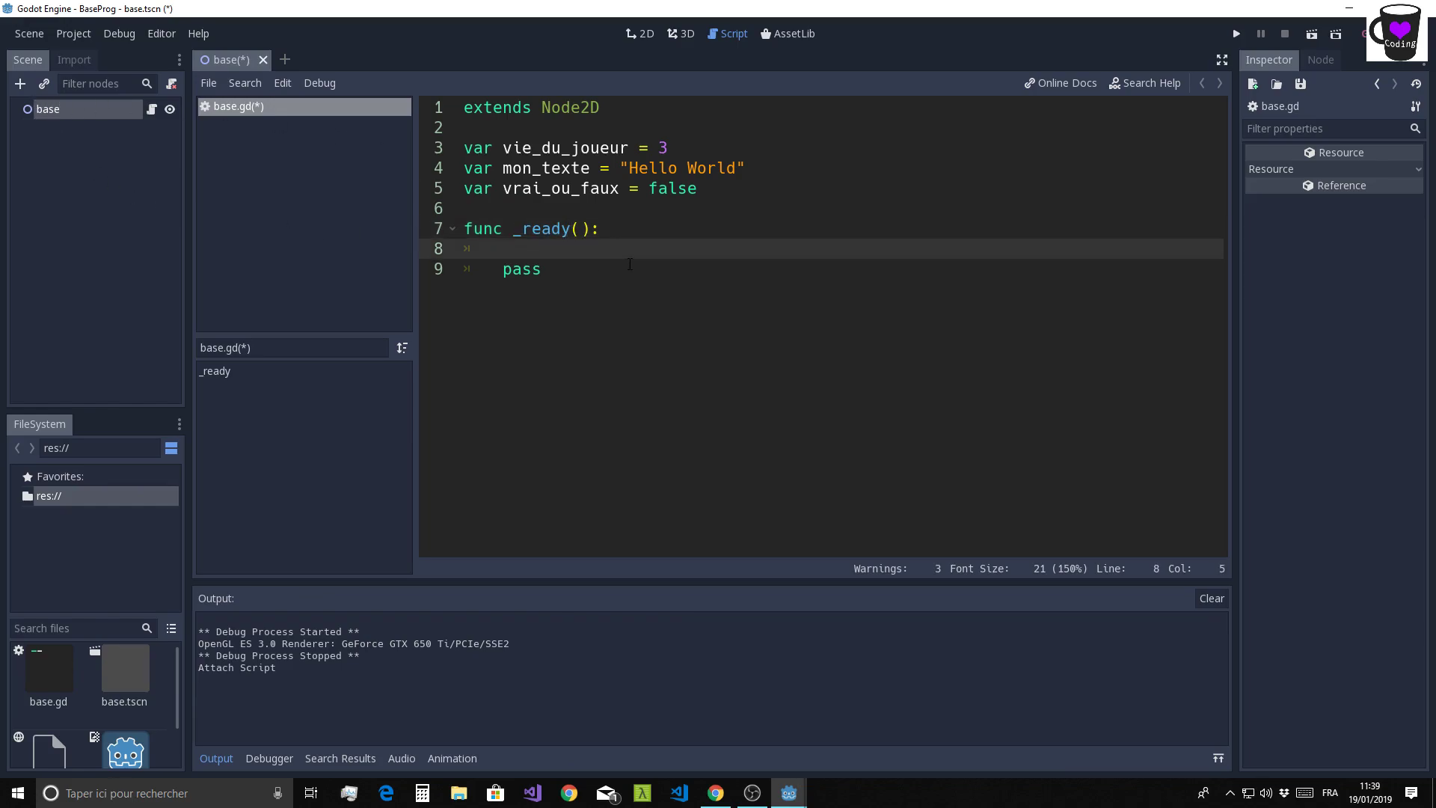
type("p")
type("rint")
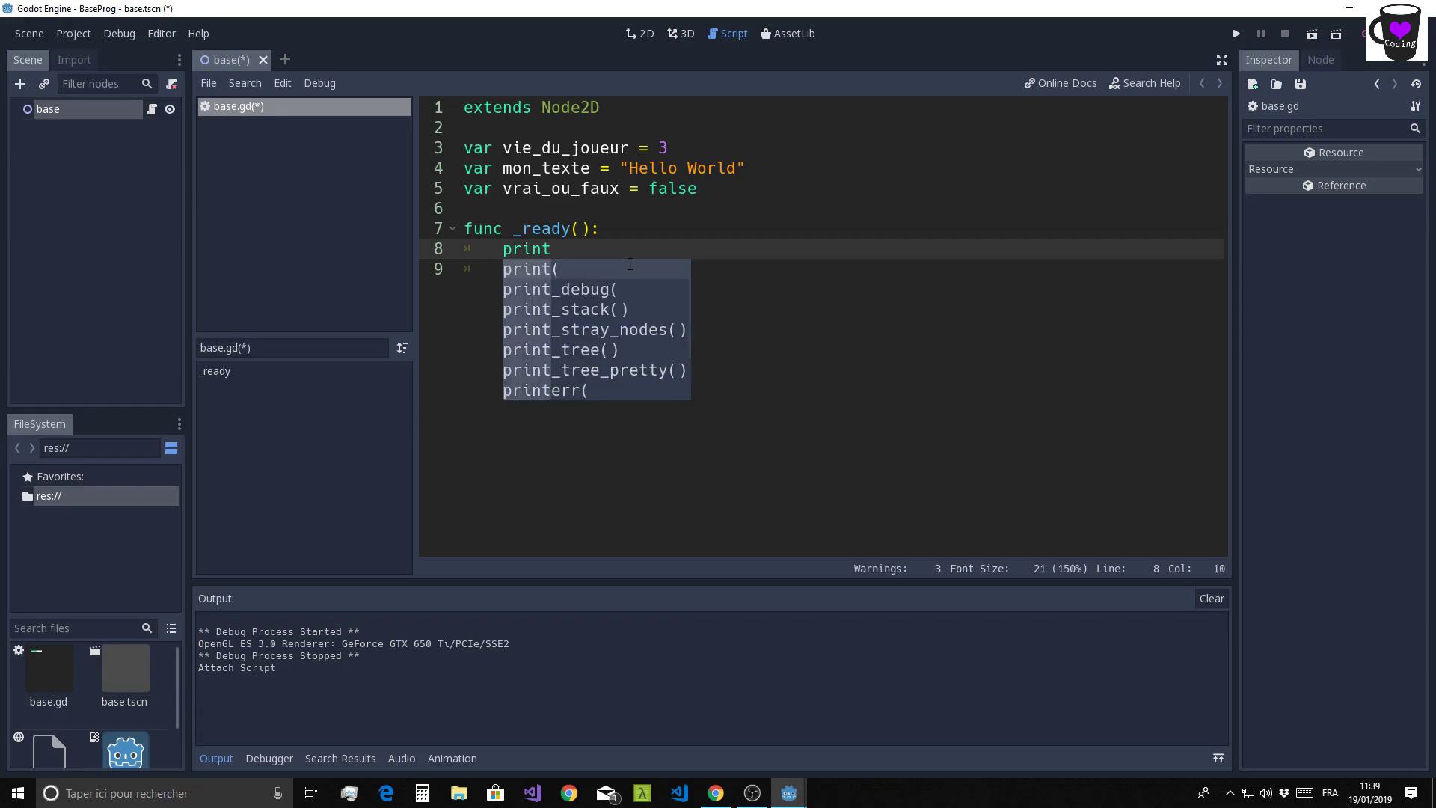
key("Return")
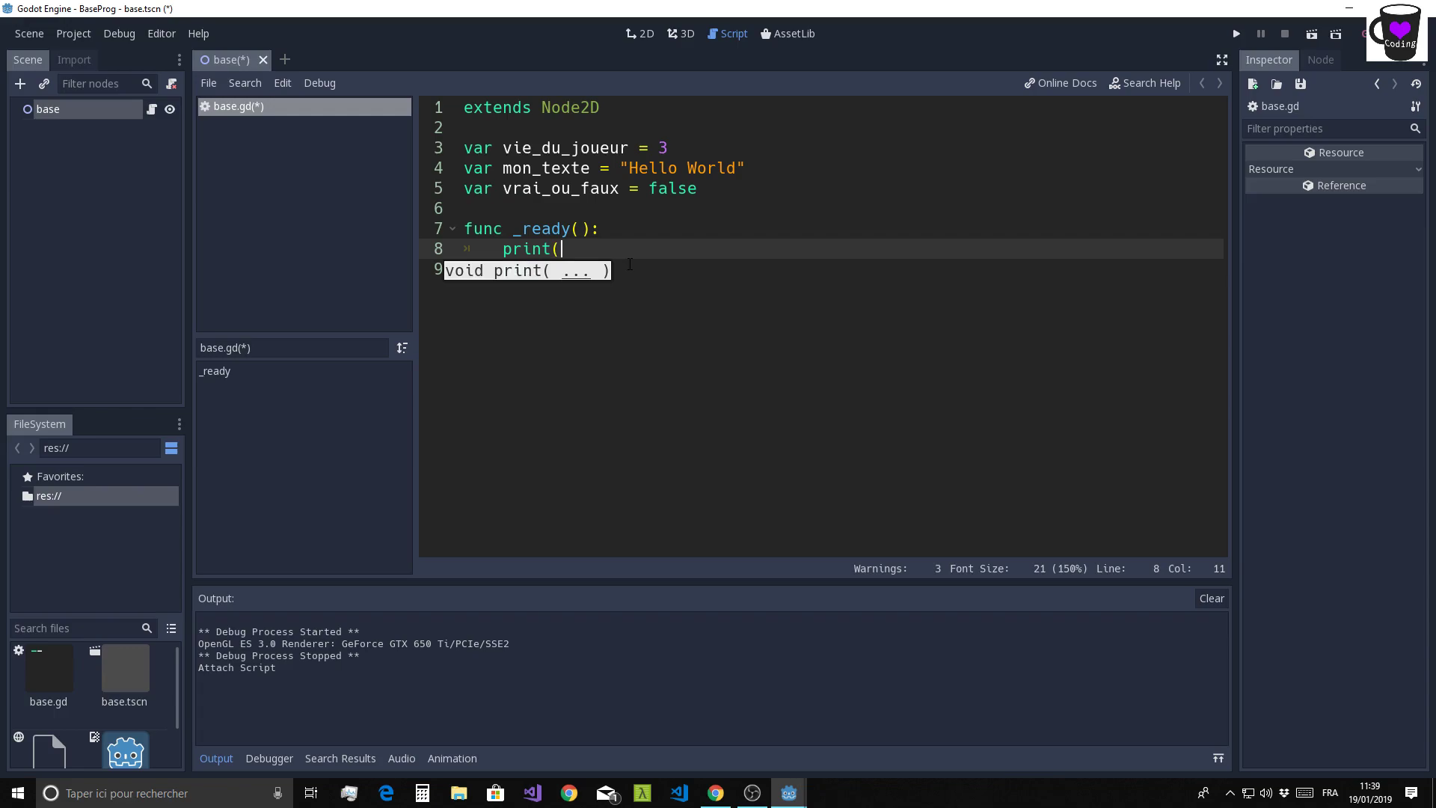
type("vie")
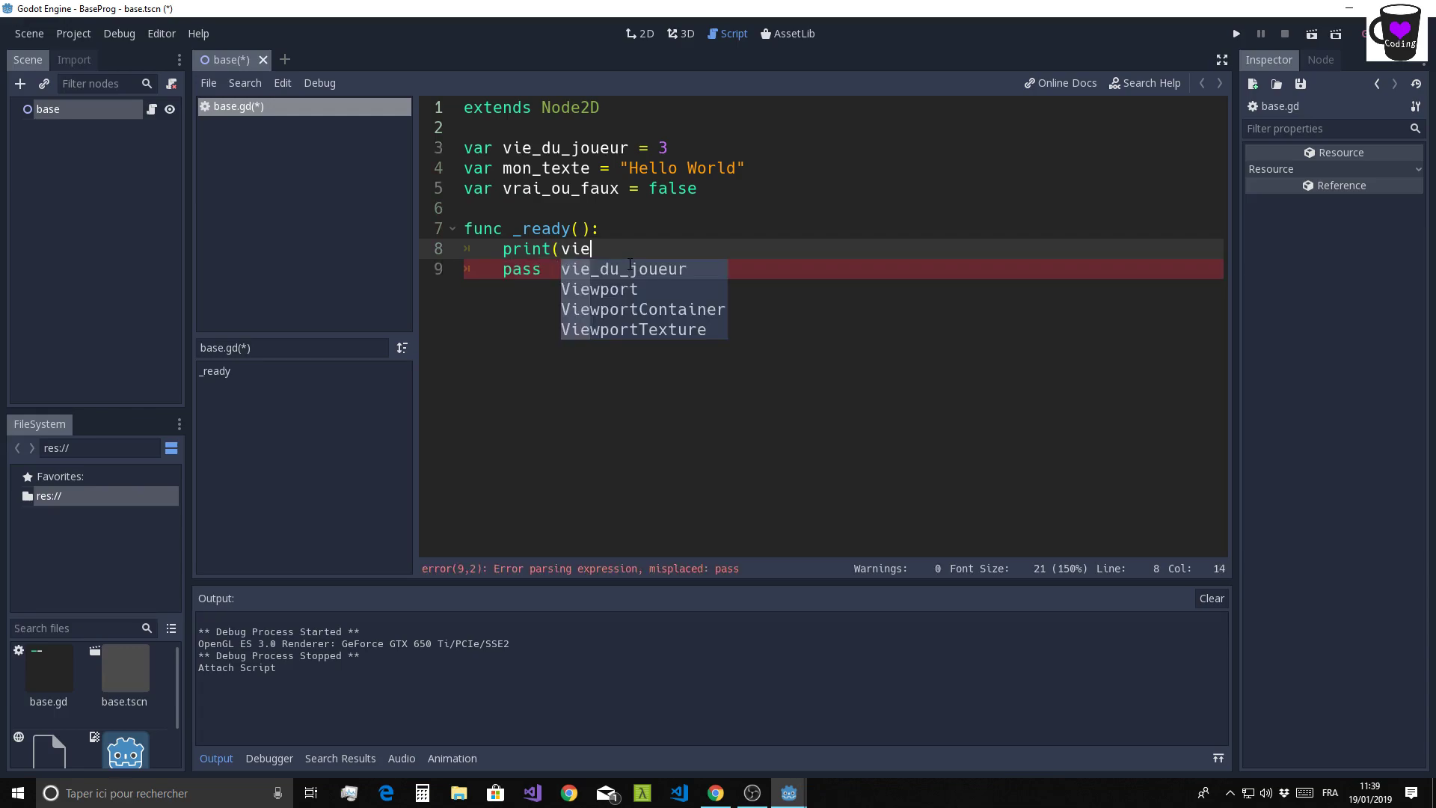
key("Return")
key("BackSpace")
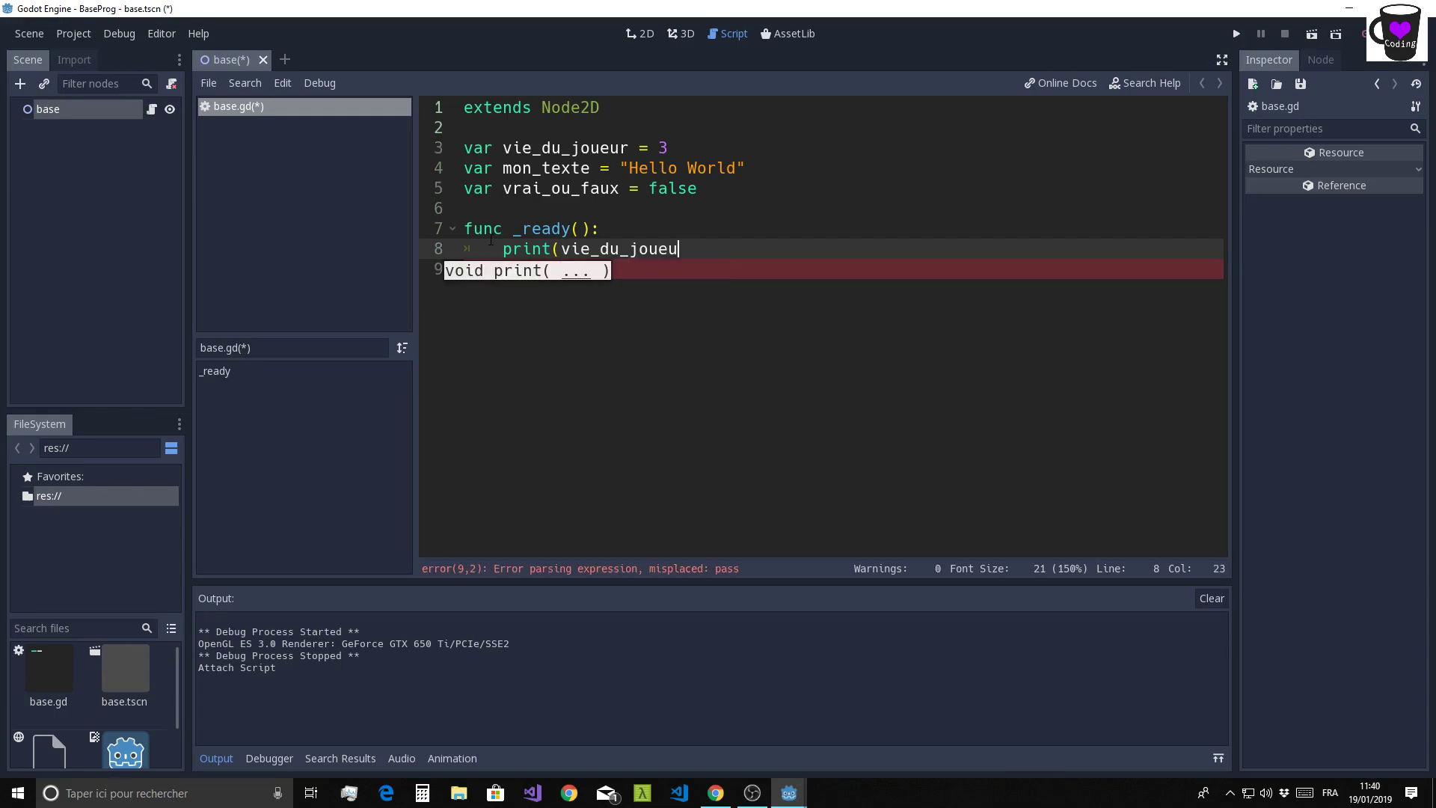
key("BackSpace")
key("BackSpace")
key("BackSpace")
key("BackSpace")
key("BackSpace")
key("BackSpace")
type("e")
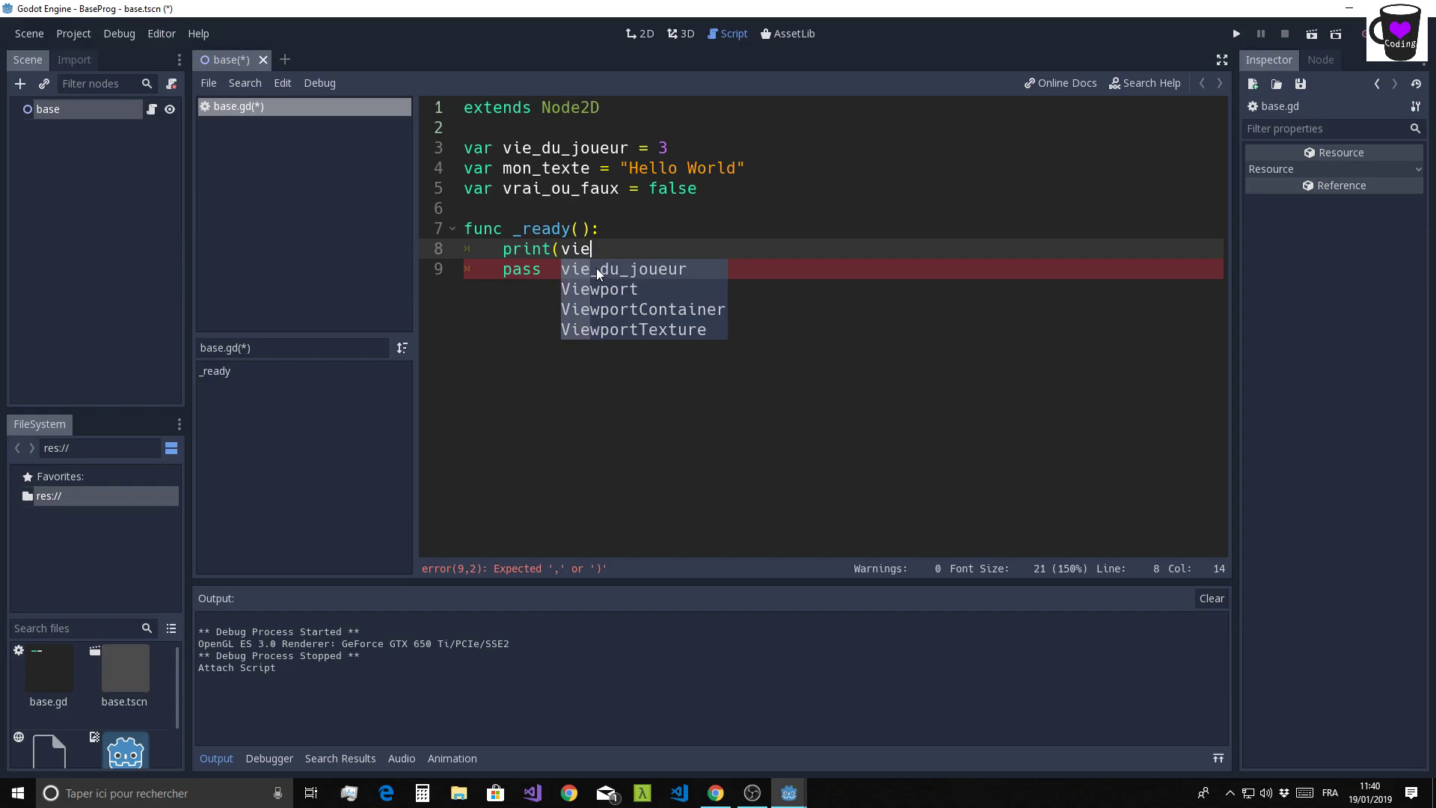
left_click(596, 271)
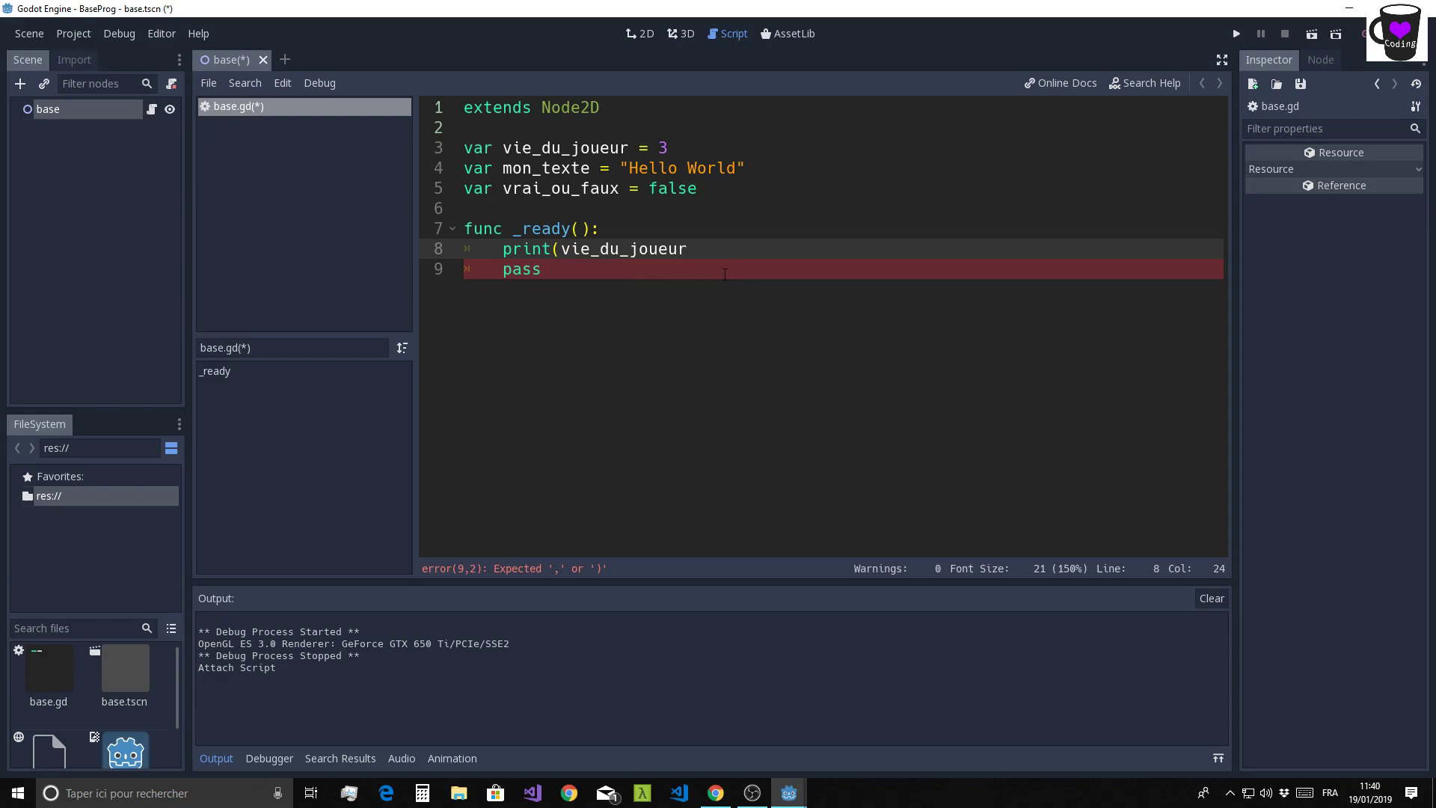
type(")")
left_click(640, 343)
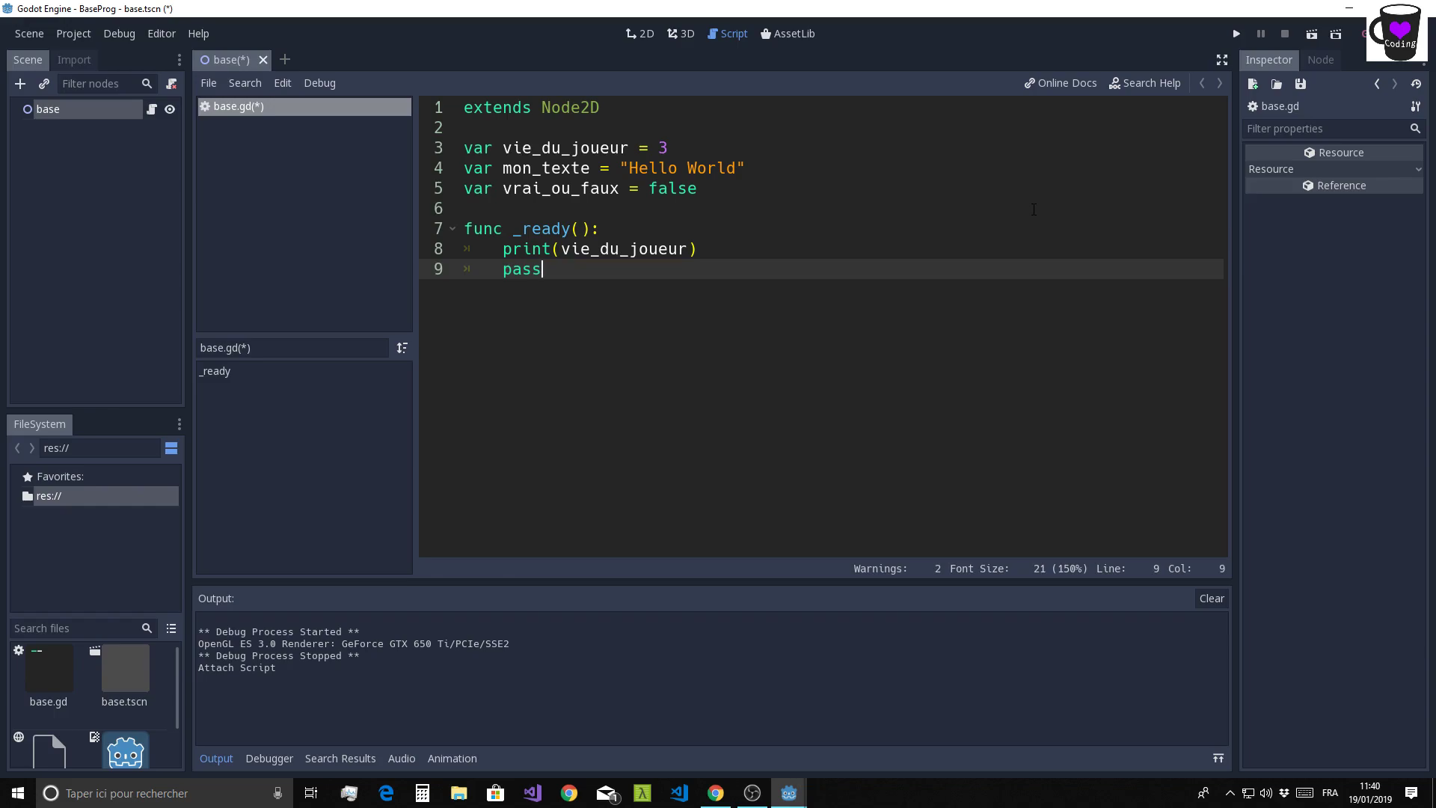
key("ctrl+s")
- Run the project with F5 and check the Output panel shows 3
key("F5")
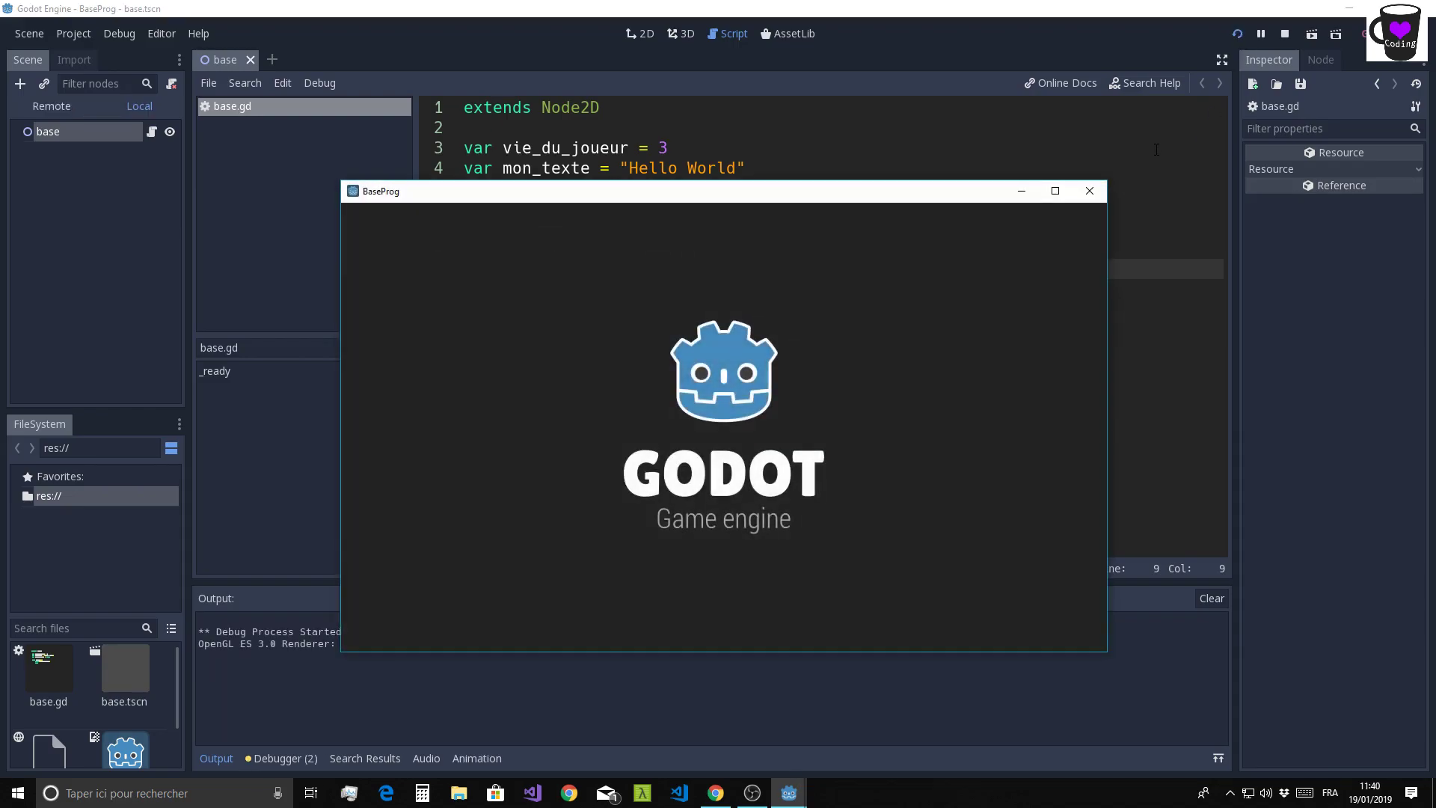
left_click_drag(847, 200, 857, 211)
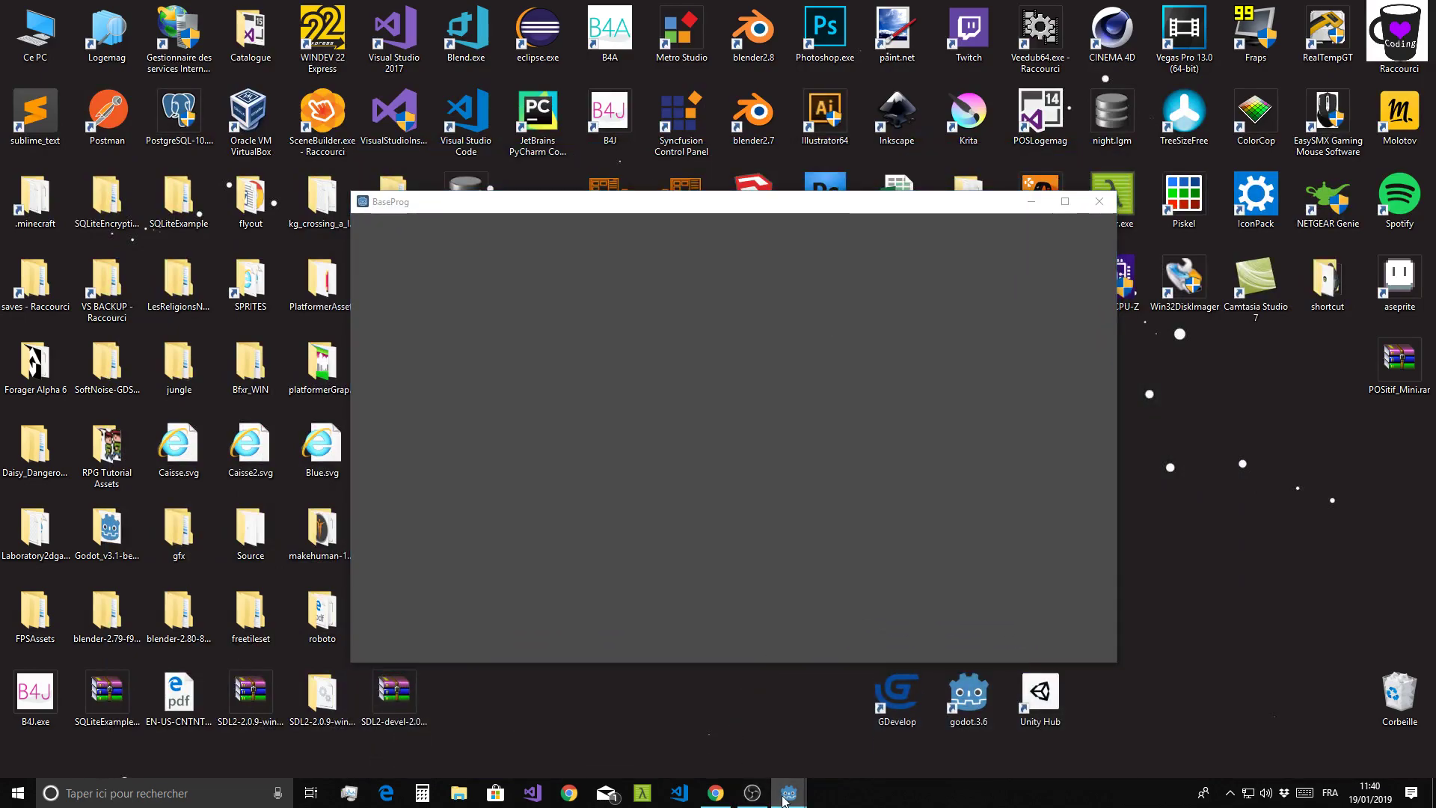
mouse_move(789, 793)
left_click(816, 726)
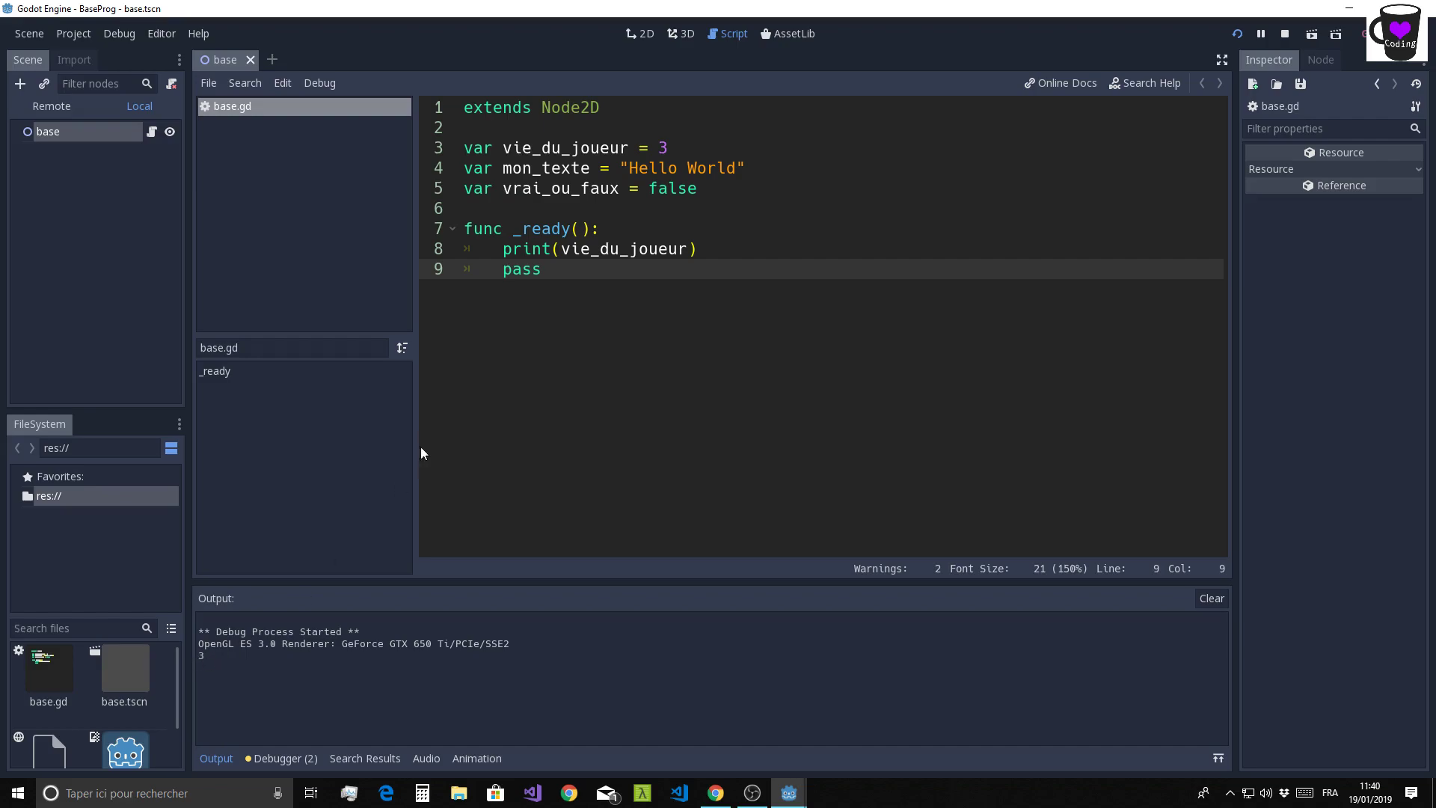
key("Up")
key("End")
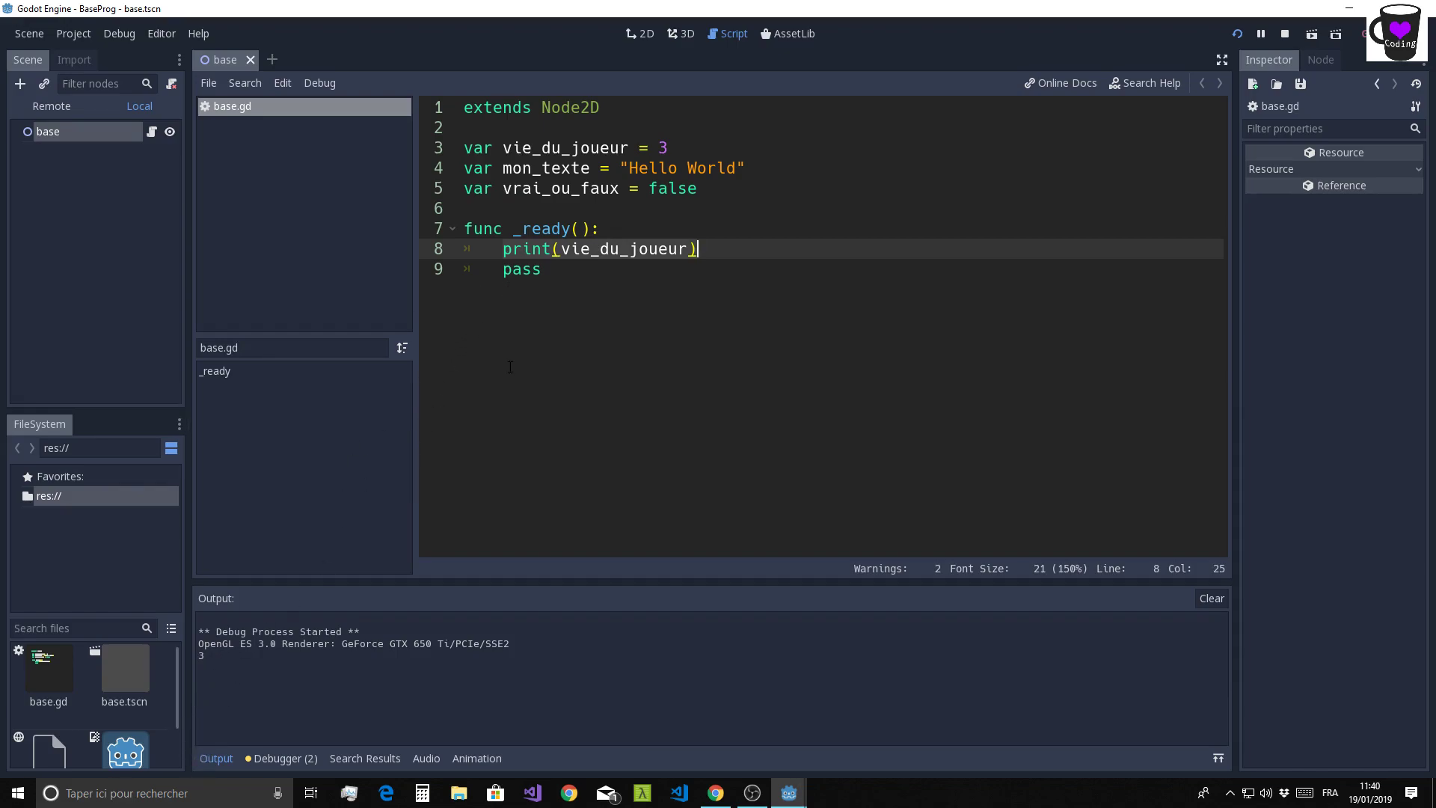
left_click(572, 337)
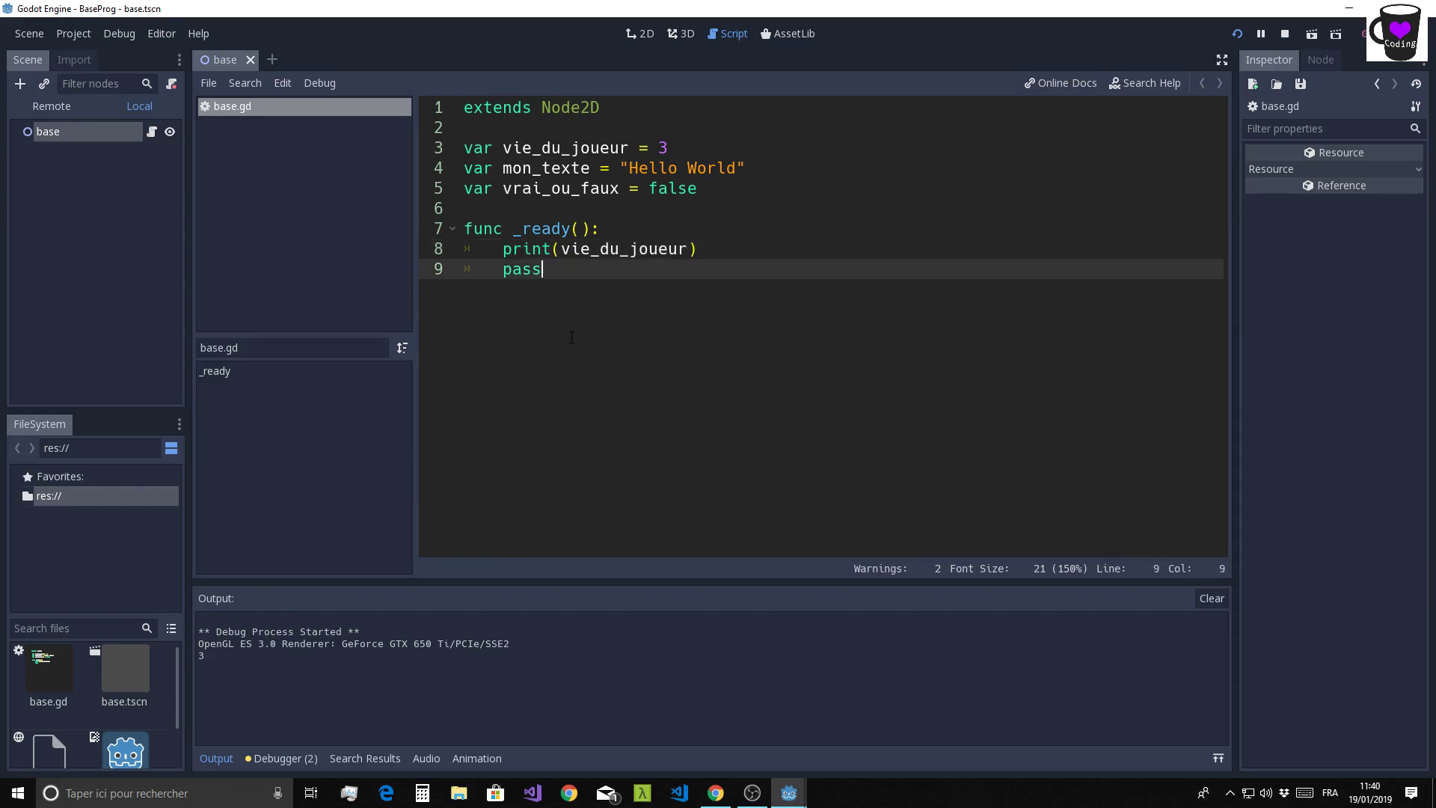
left_click(591, 168)
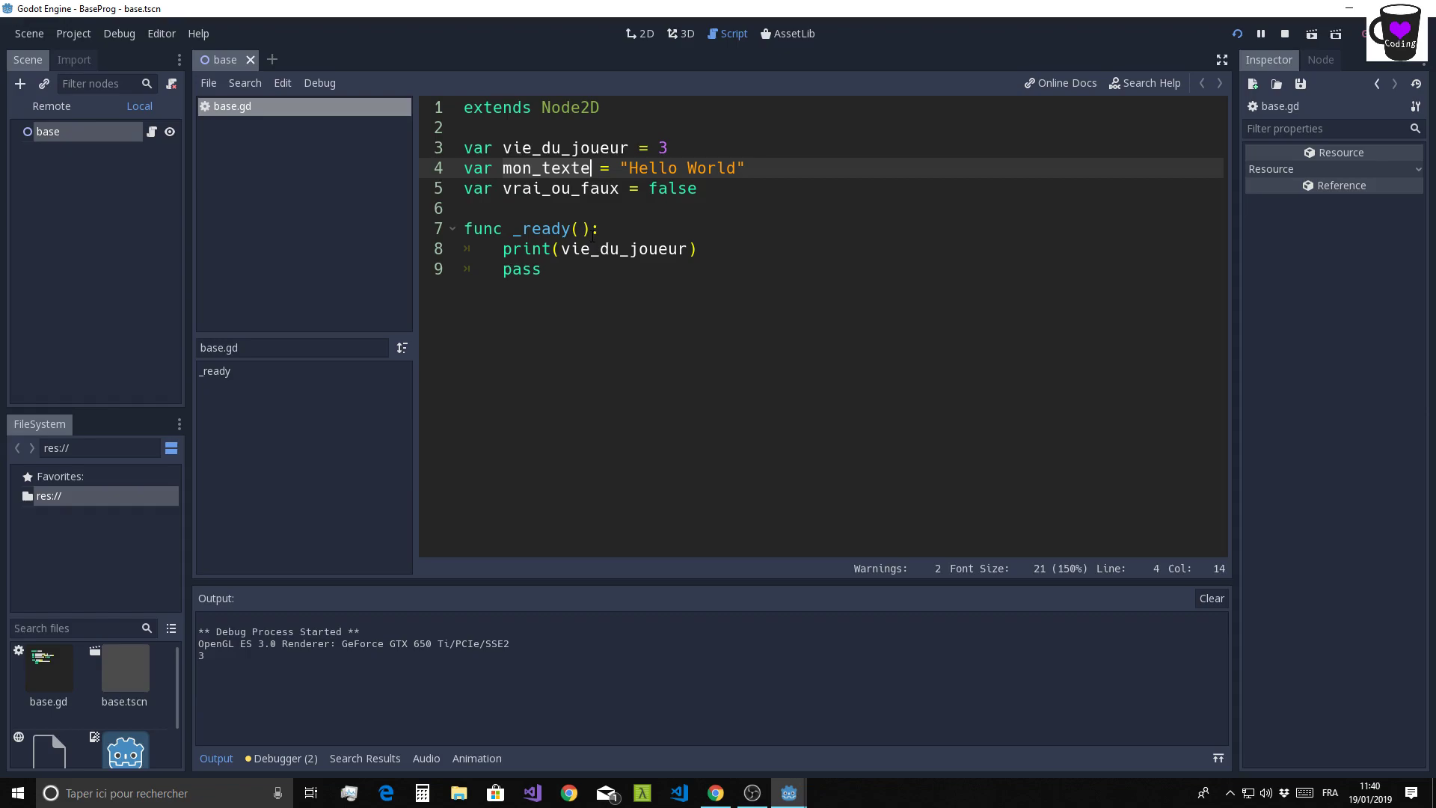
- Add print(mon_texte) after print(vie_du_joueur) in _ready()
left_click(716, 249)
key("Return")
type("print(")
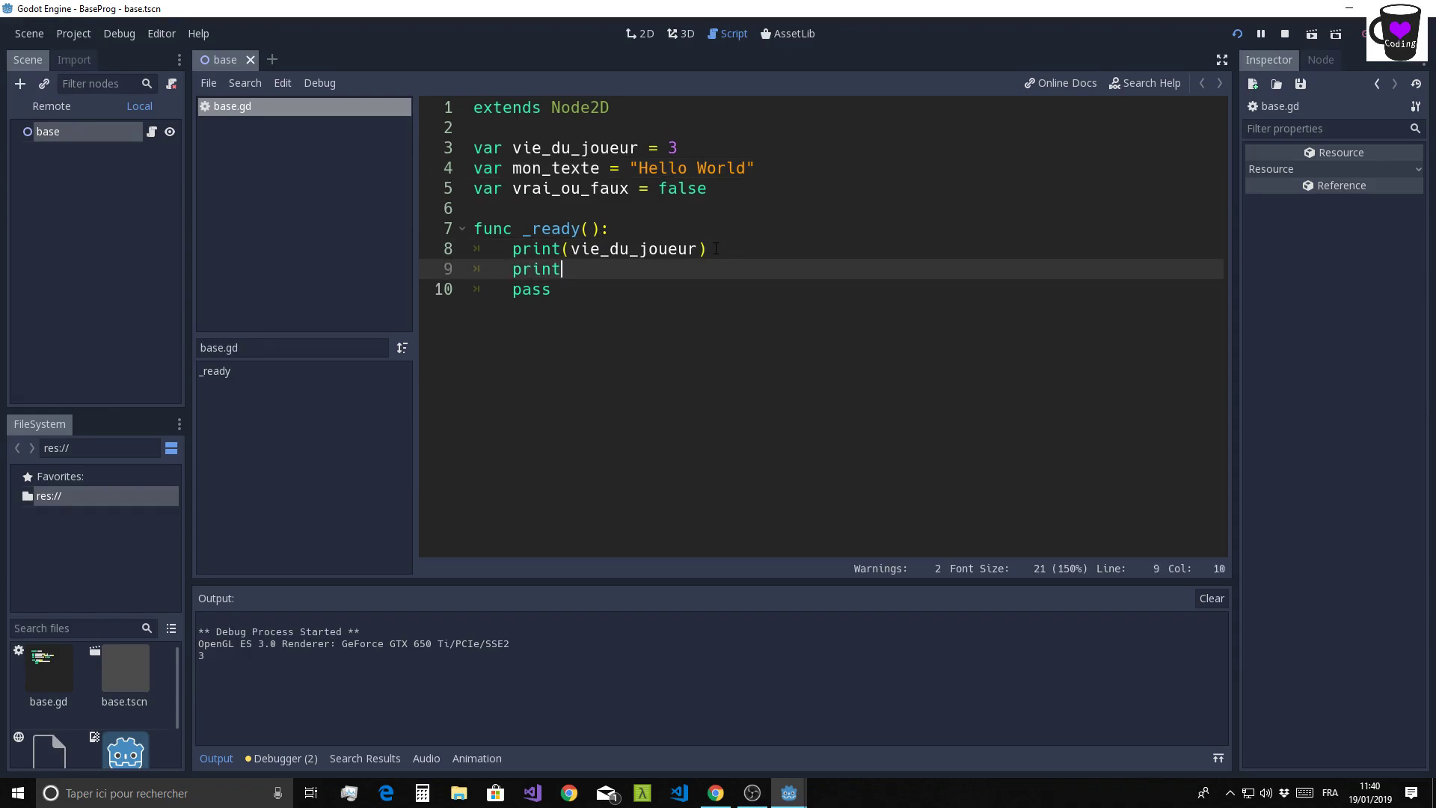
type("mon")
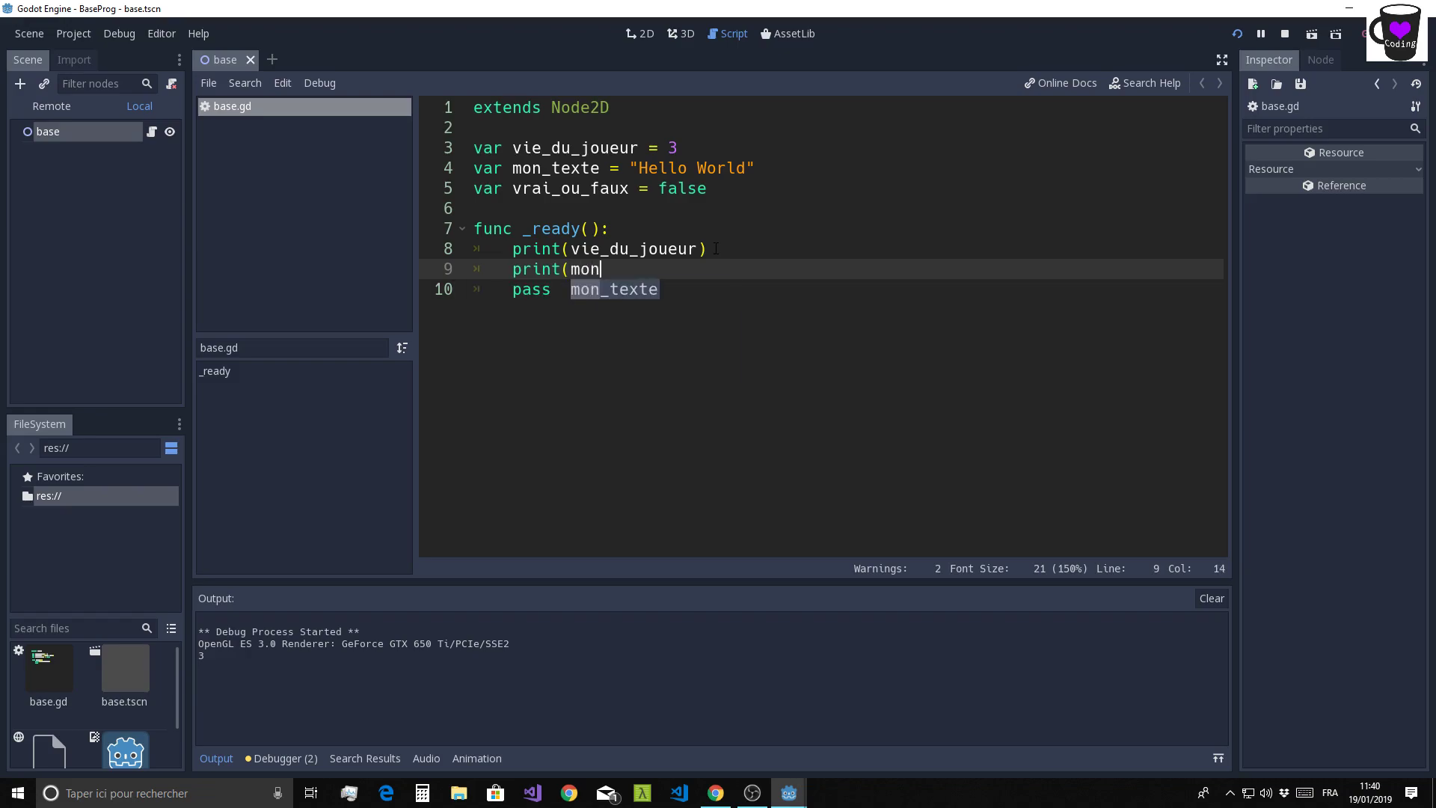
key("Return")
type(")")
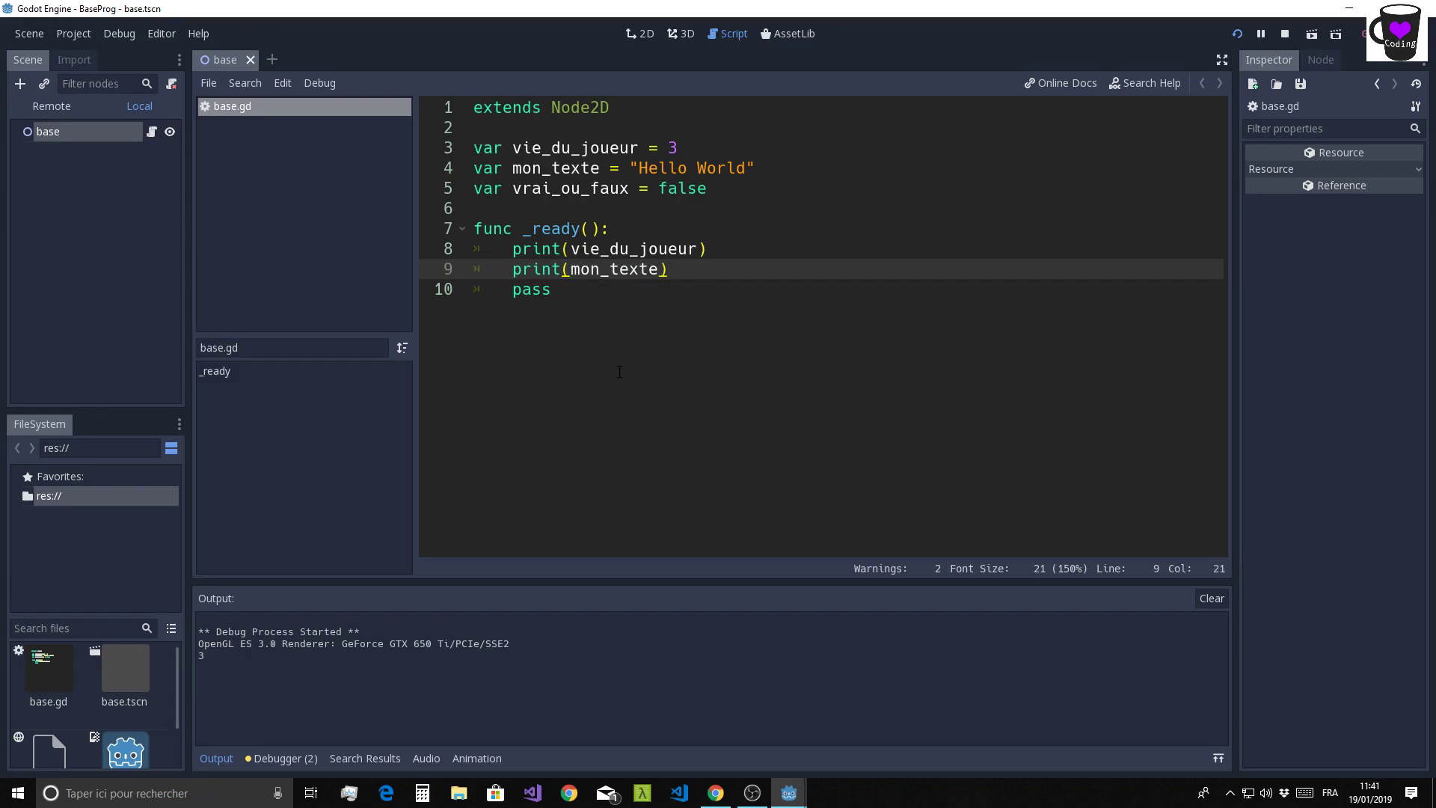
left_click(619, 372)
- Rerun the project, see 3 and Hello World in Output, then stop it
left_click(1284, 34)
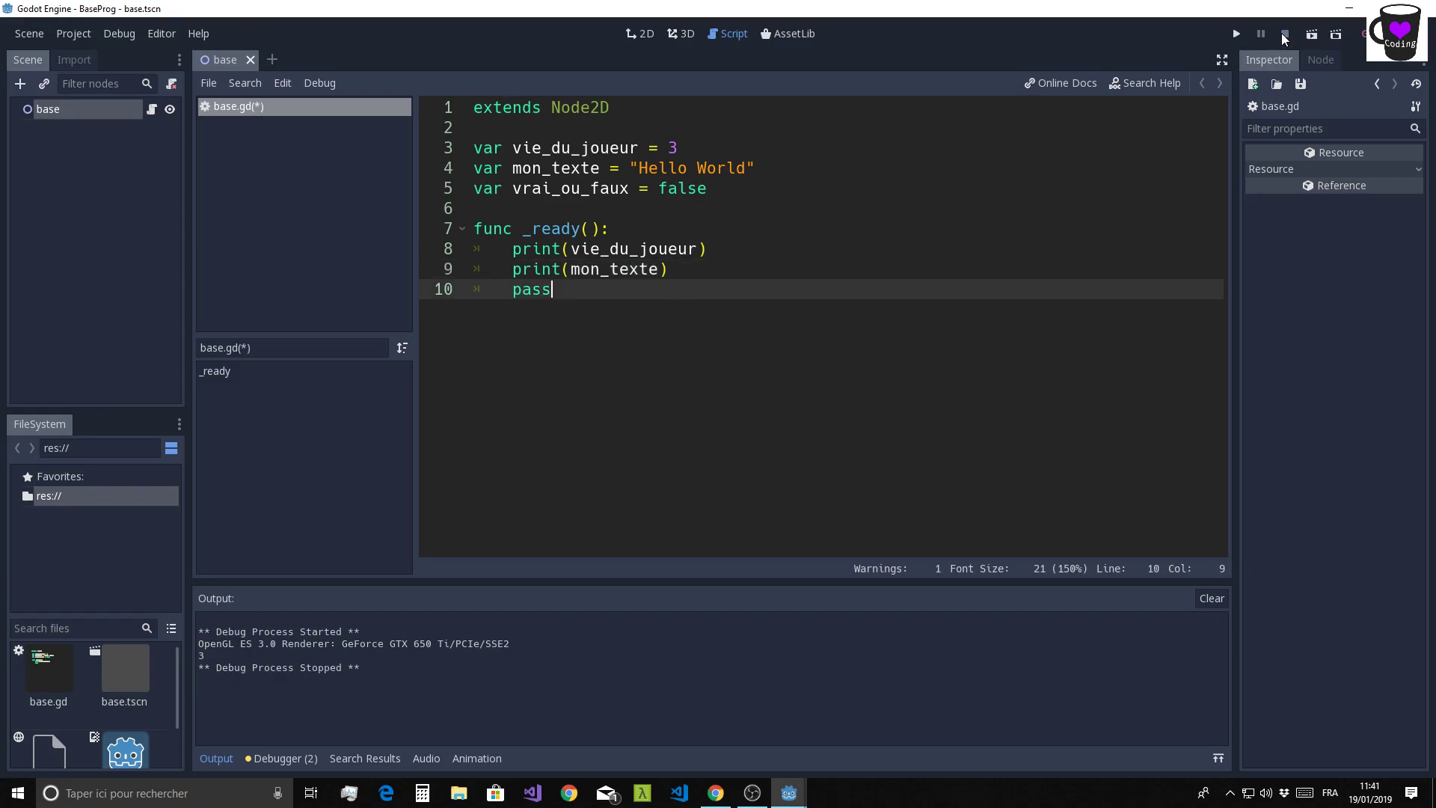
left_click(1236, 35)
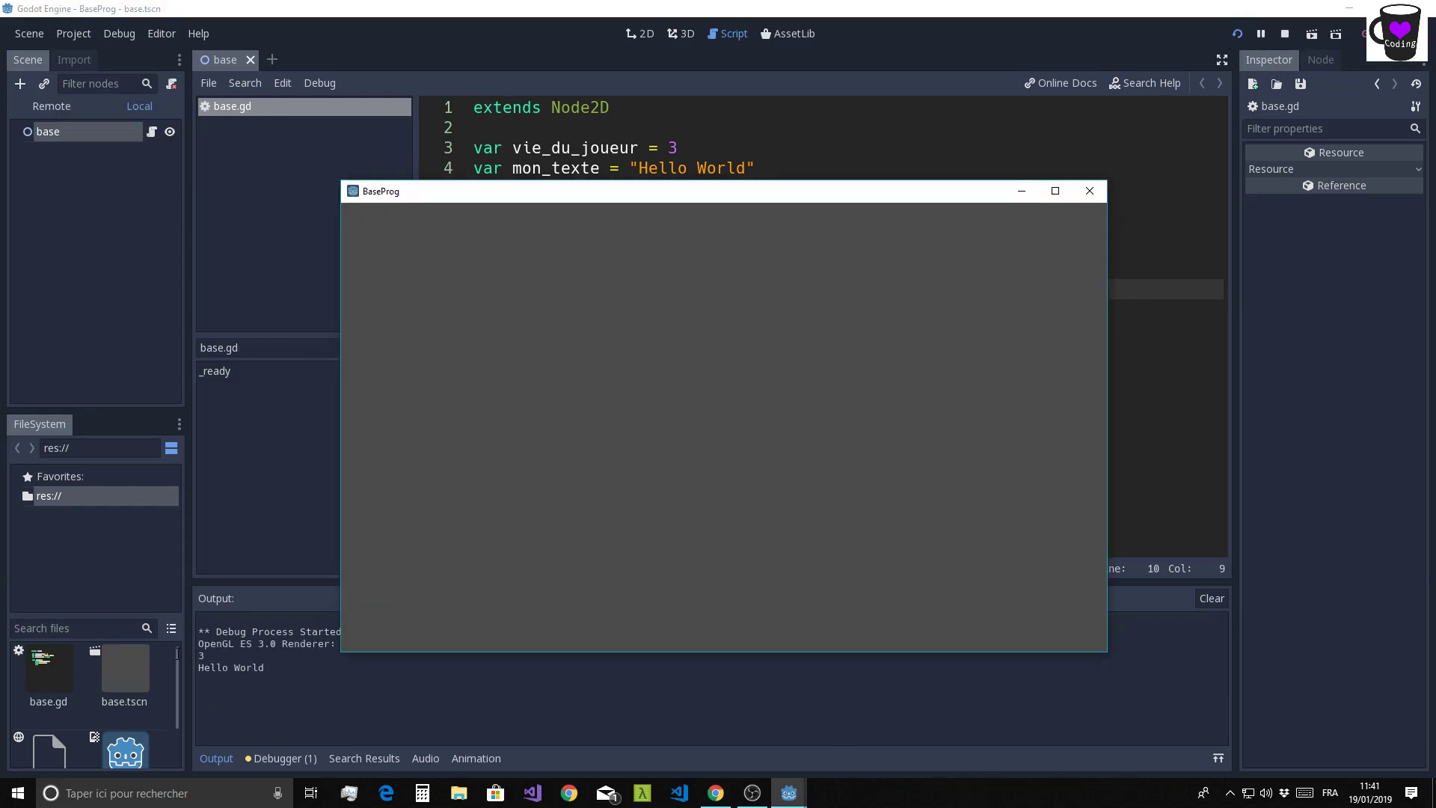
left_click(194, 658)
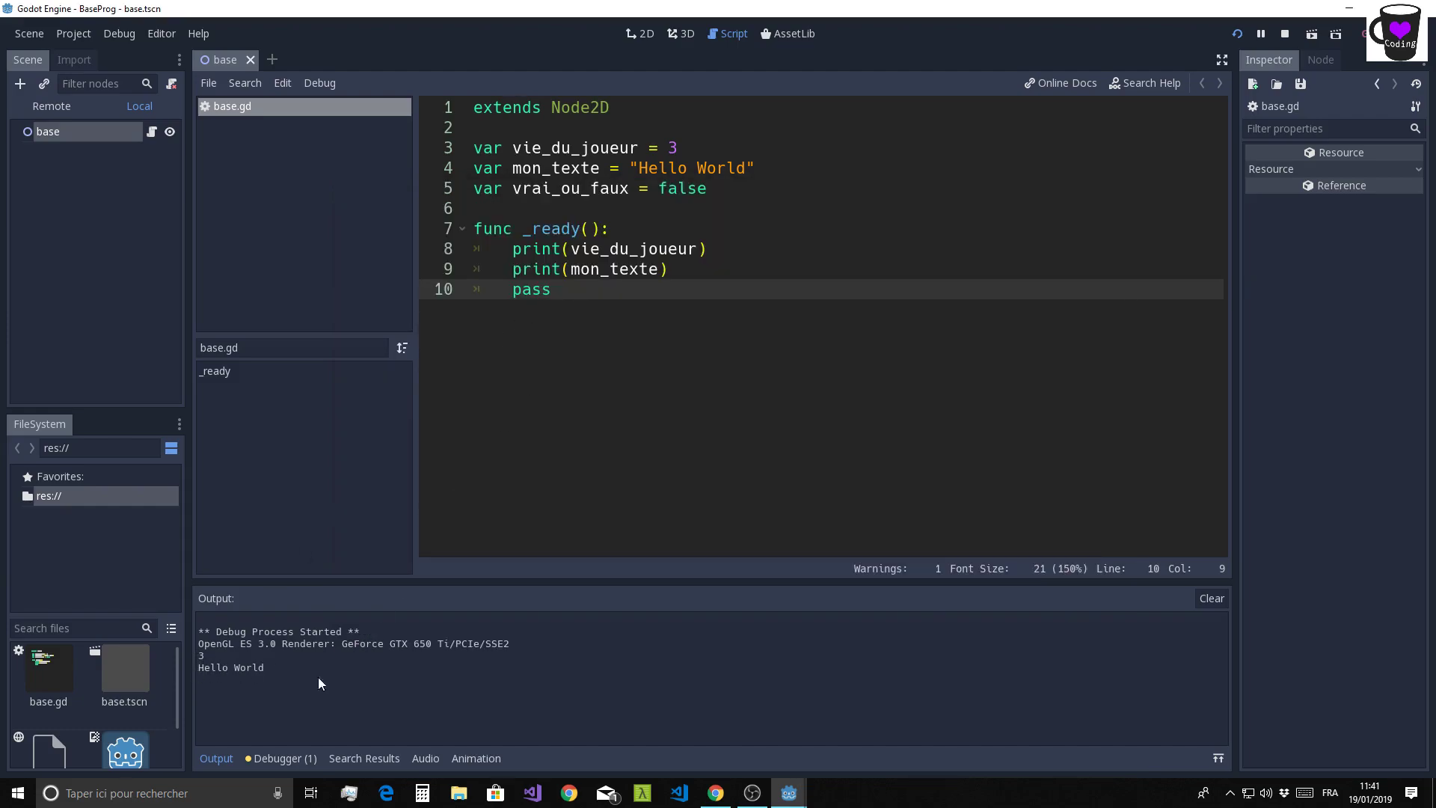
left_click(1285, 36)
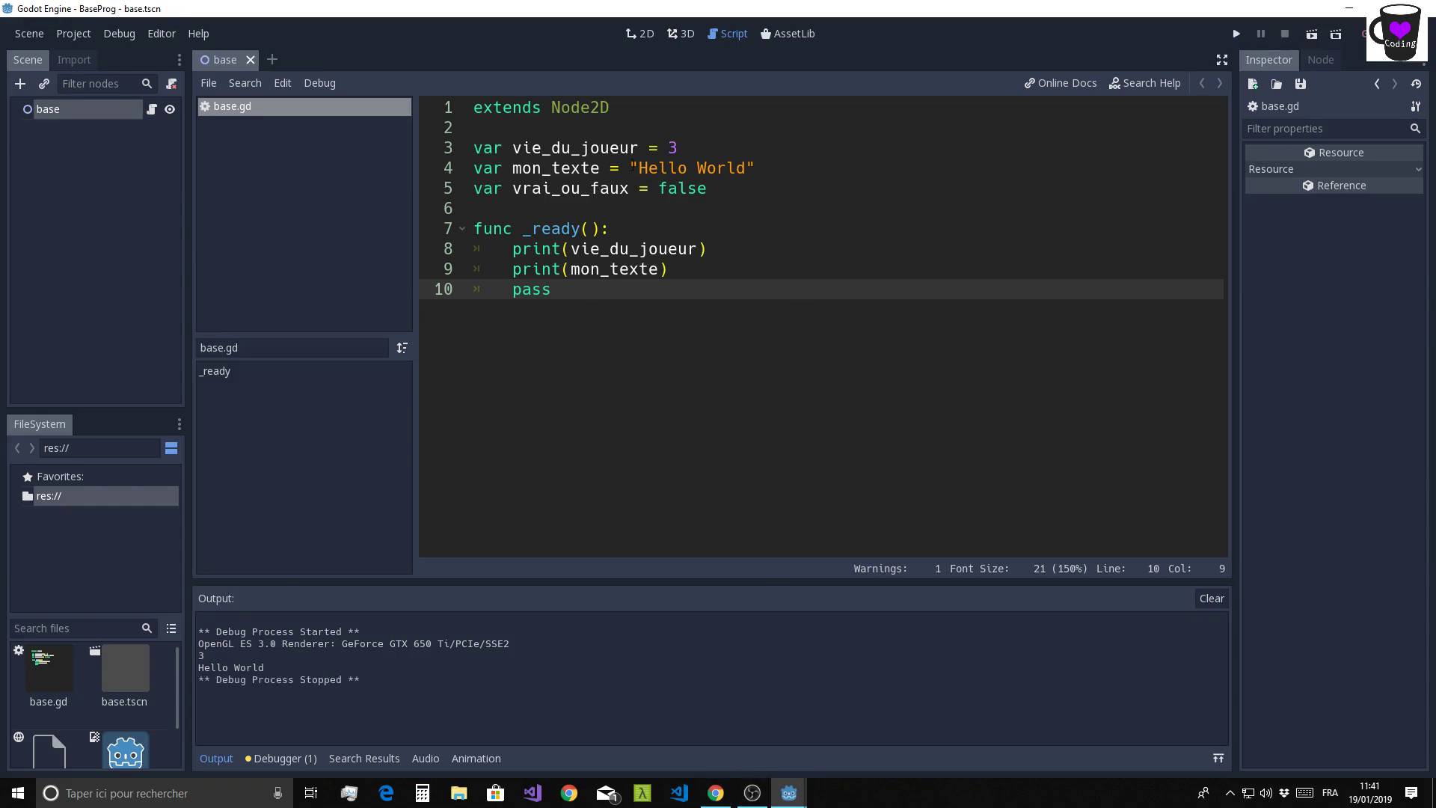
left_click(803, 162)
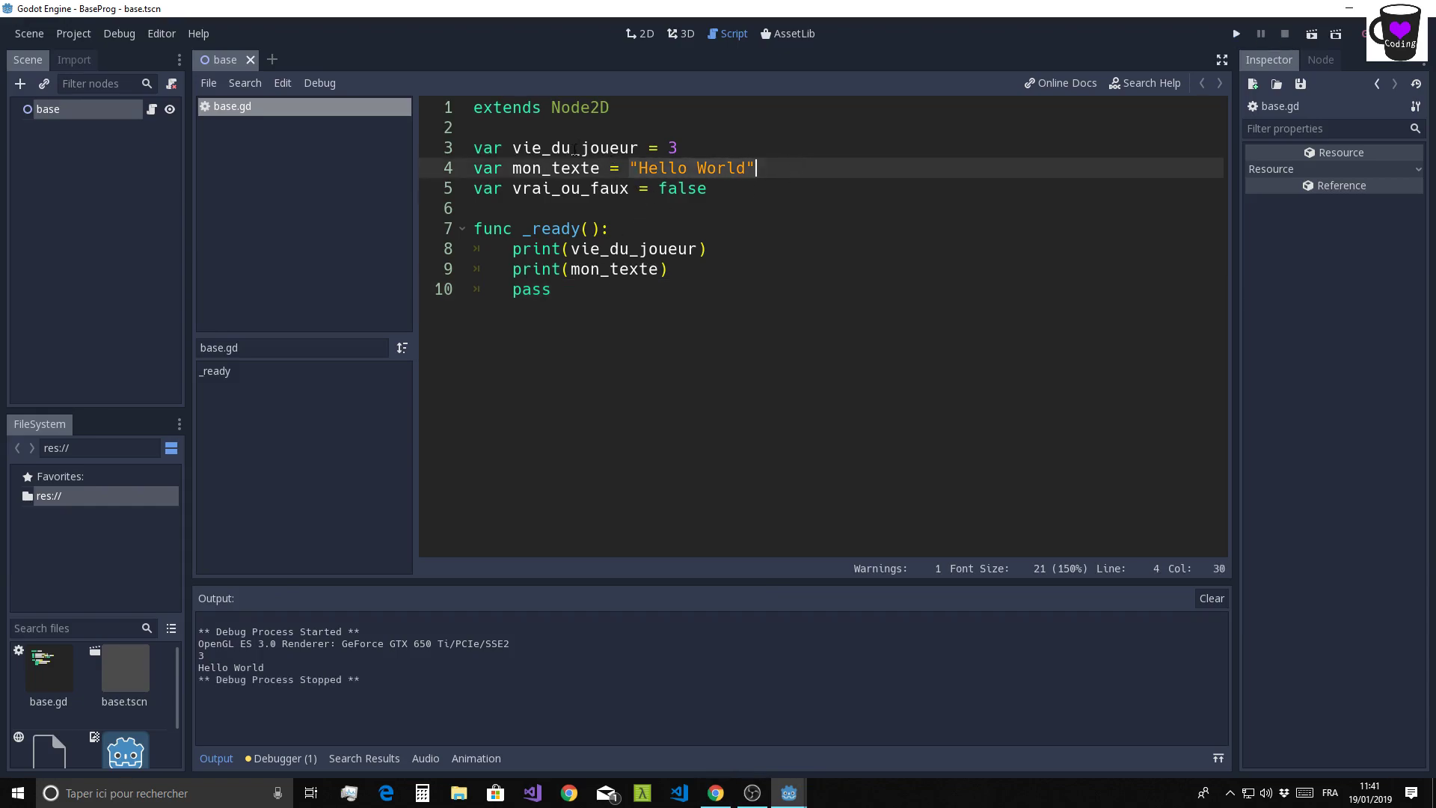
- Add print(vrai_ou_faux) after print(mon_texte) in _ready()
left_click(706, 156)
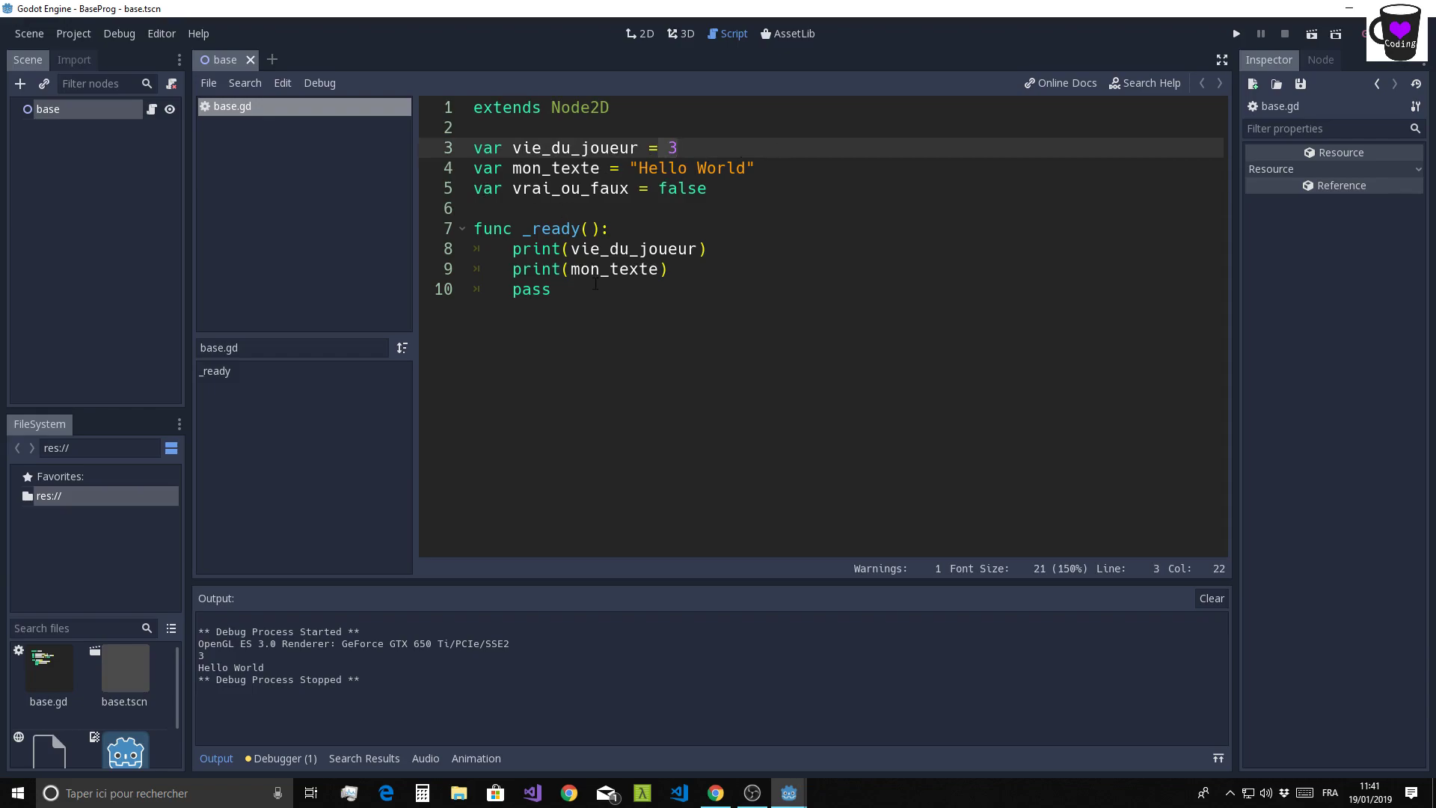
left_click(683, 274)
key("Return")
type("pr")
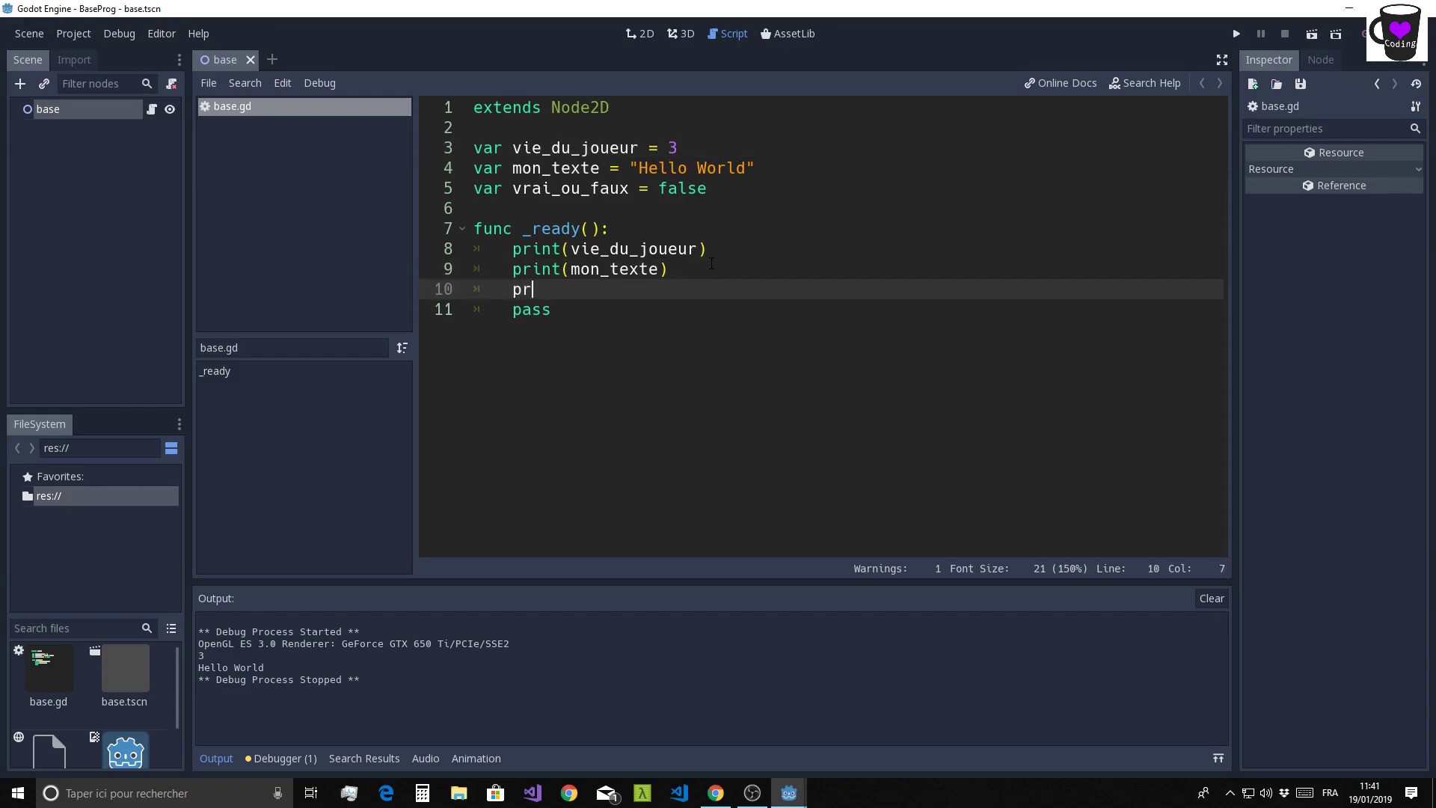
type("int(")
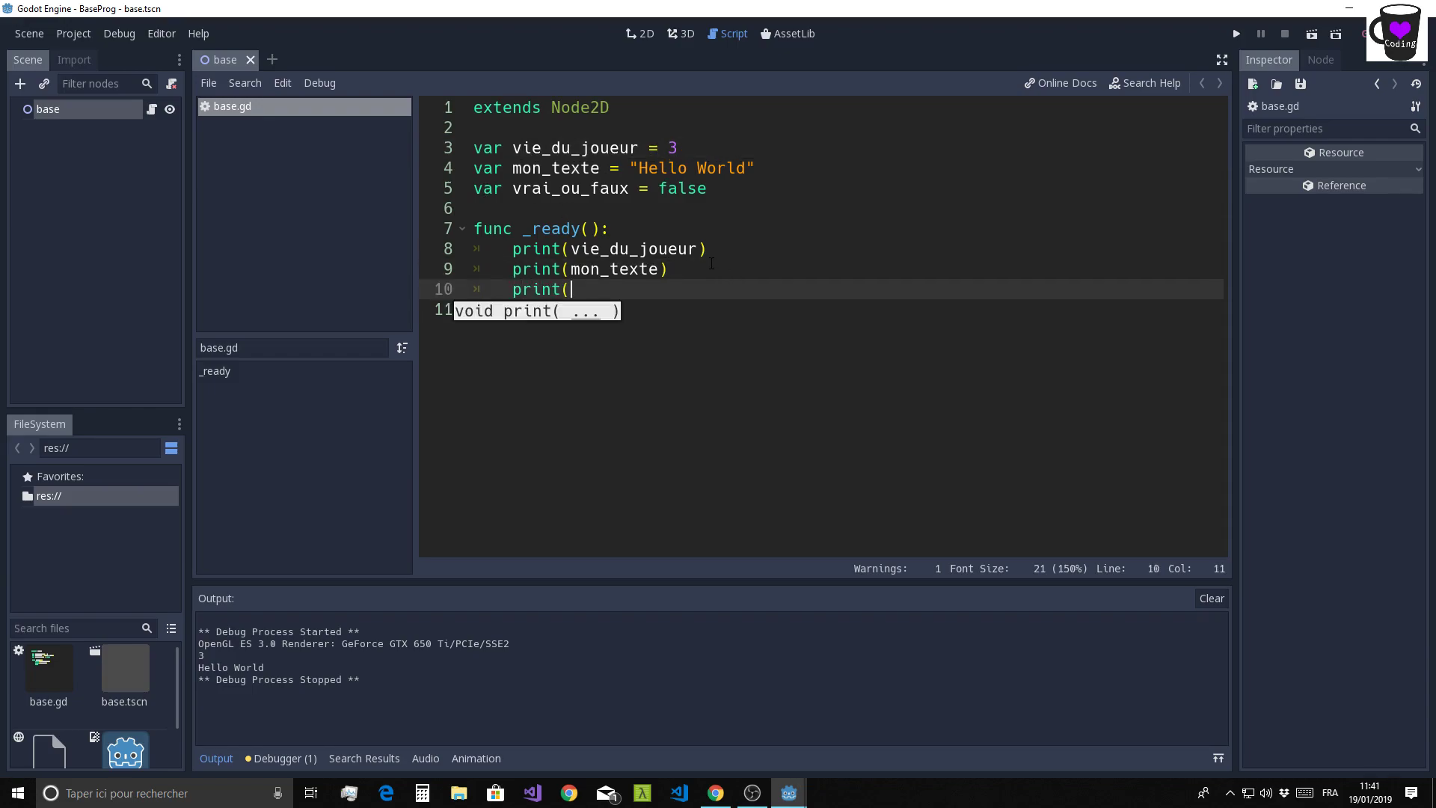
type("vr")
key("Return")
type(")")
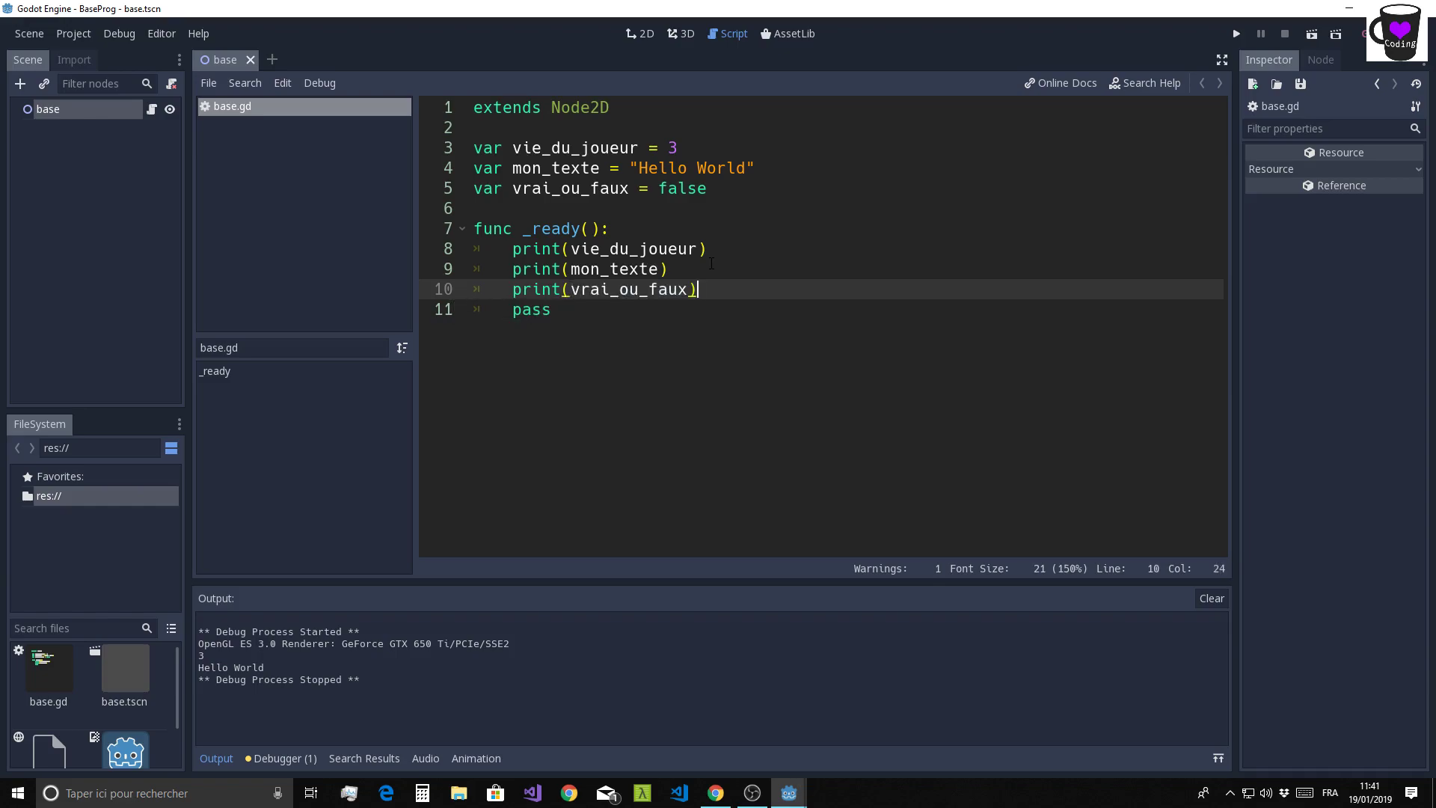
left_click(474, 310)
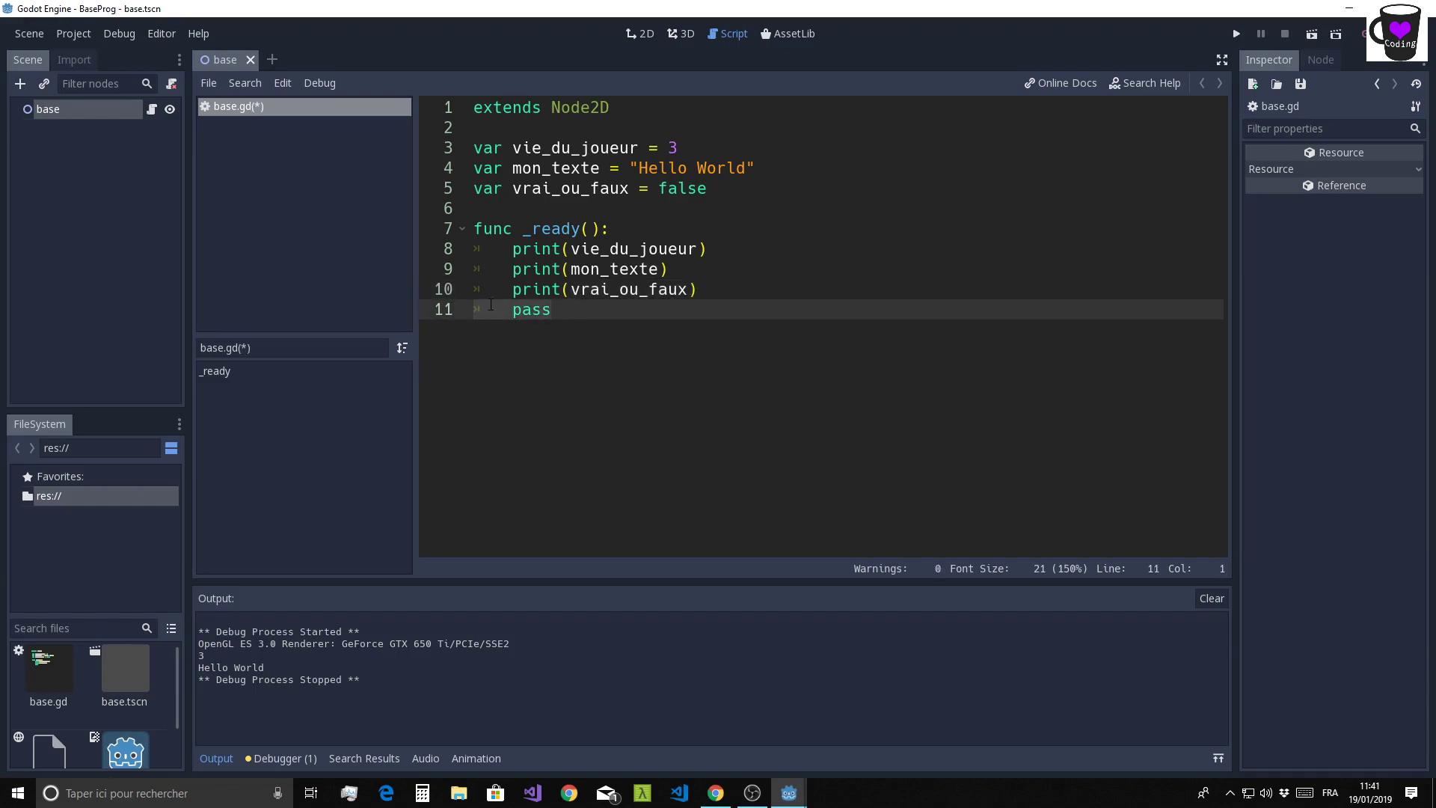
left_click(614, 318)
- Run the project, confirm False follows 3 and Hello World, and stop it
left_click(1236, 34)
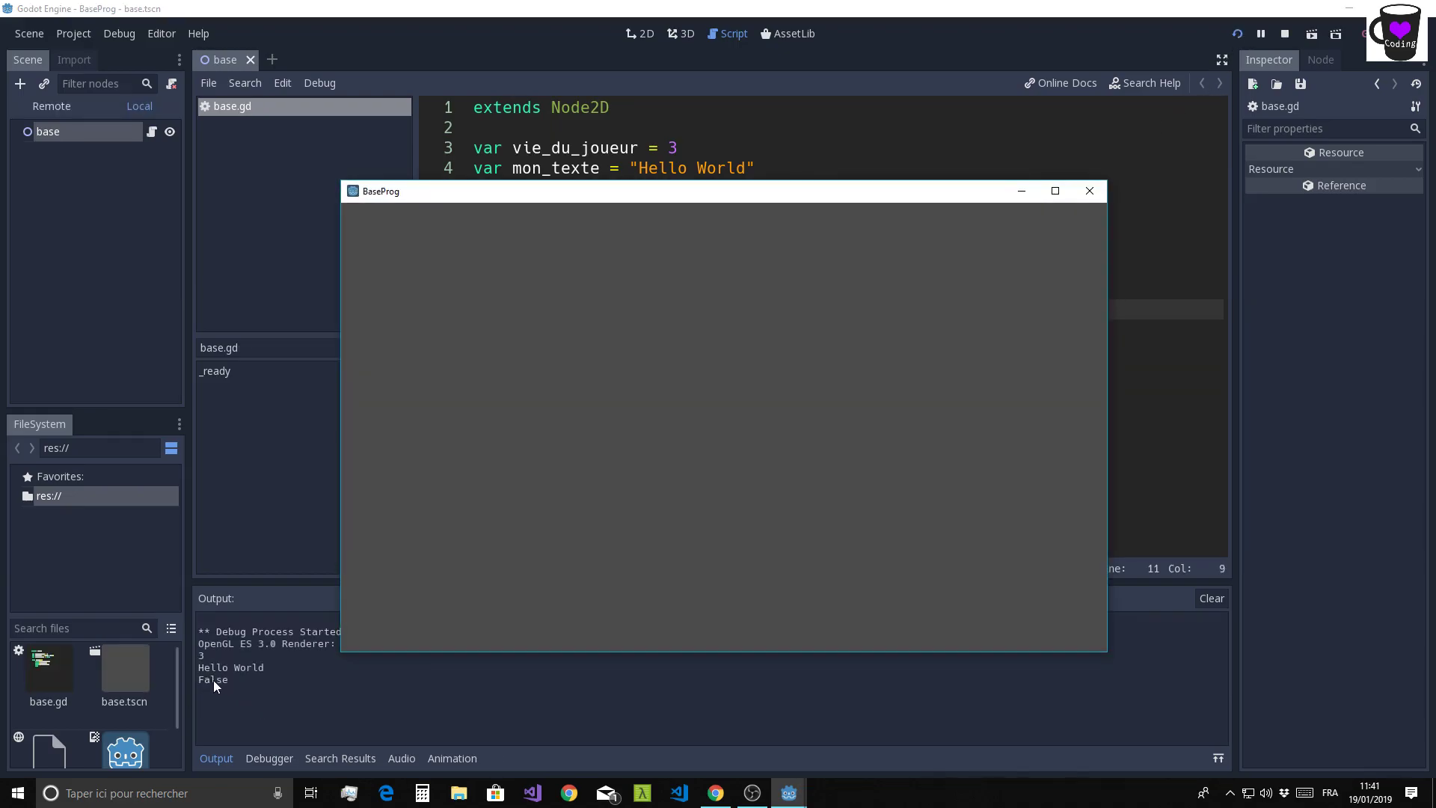
left_click_drag(628, 191, 897, 275)
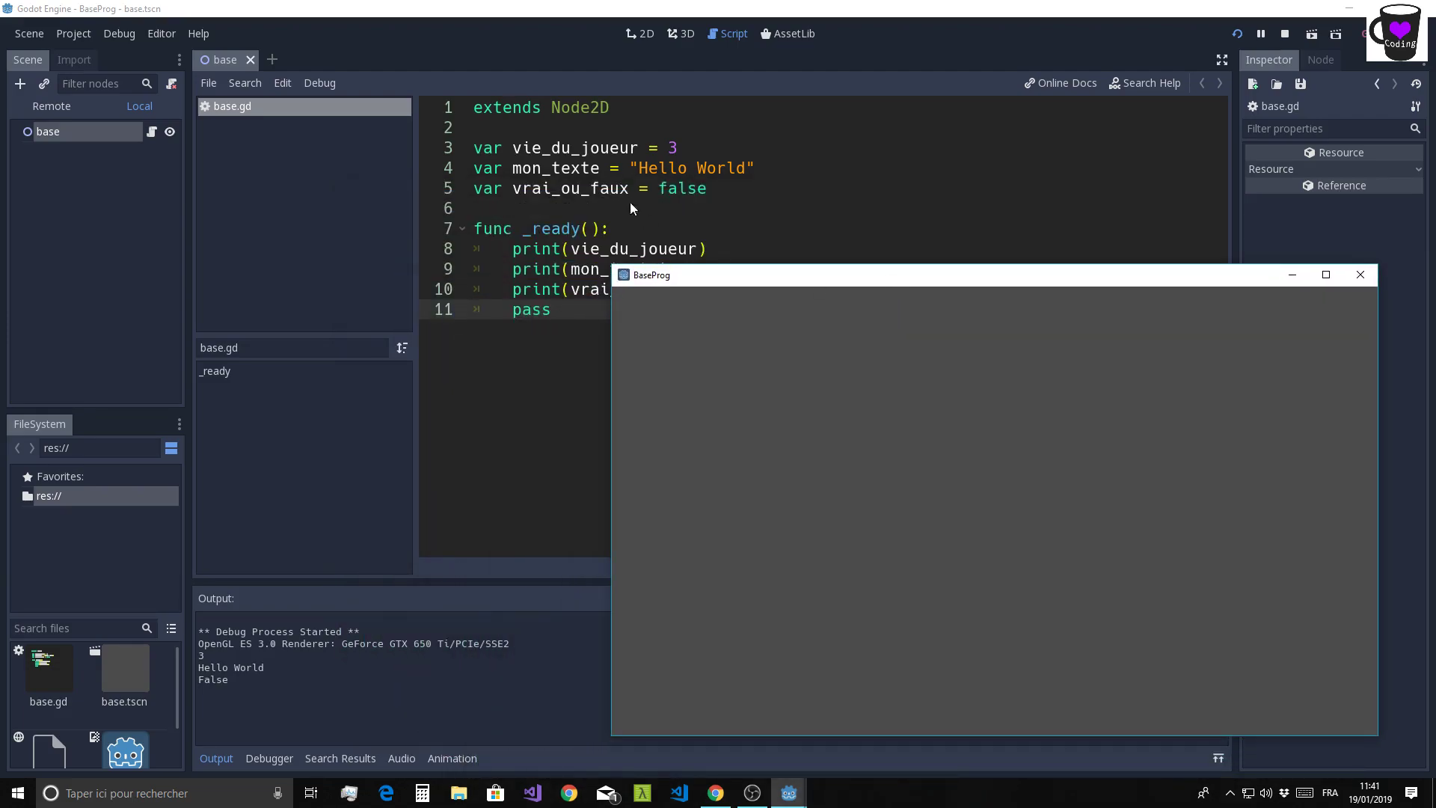
left_click(709, 188)
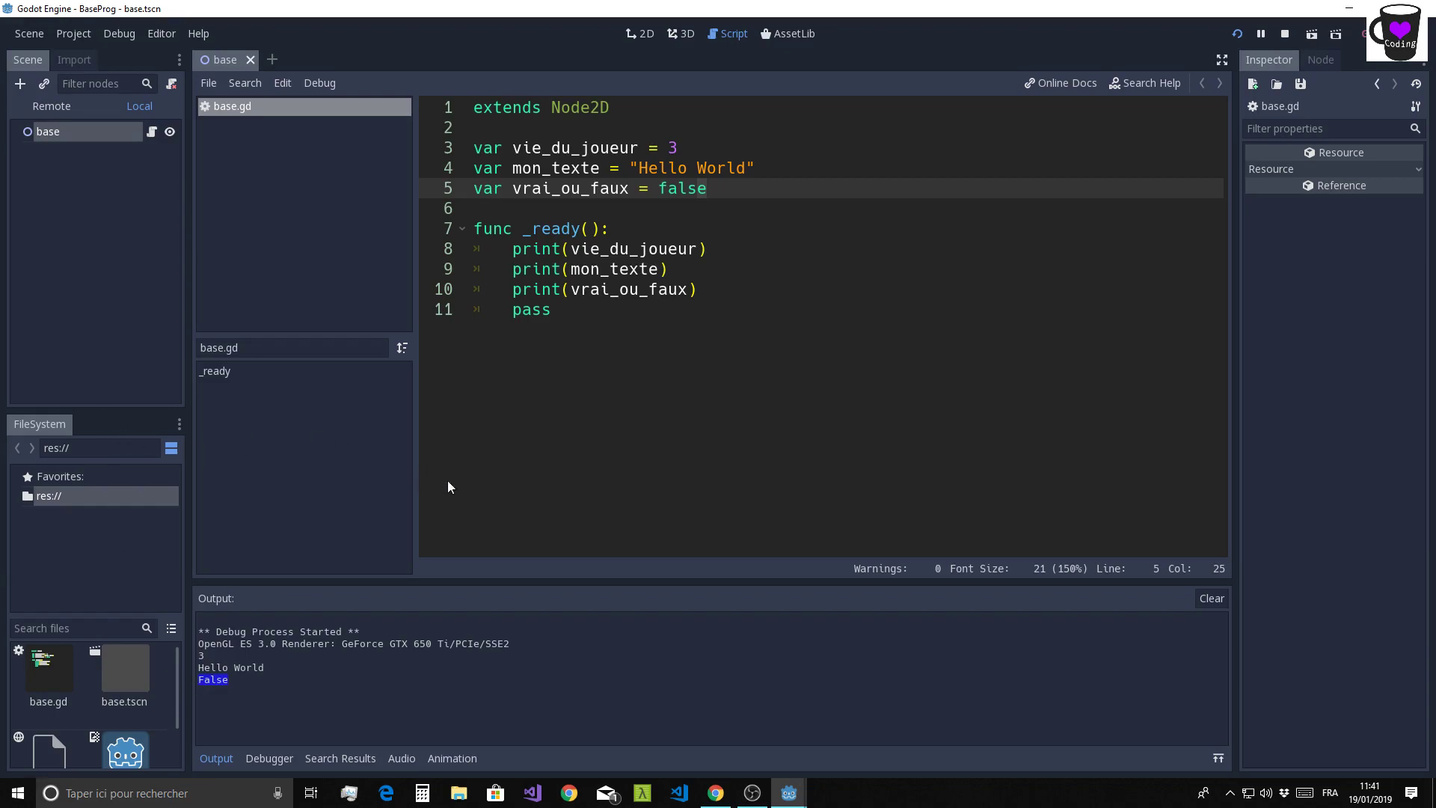
left_click(1284, 34)
left_click(659, 309)
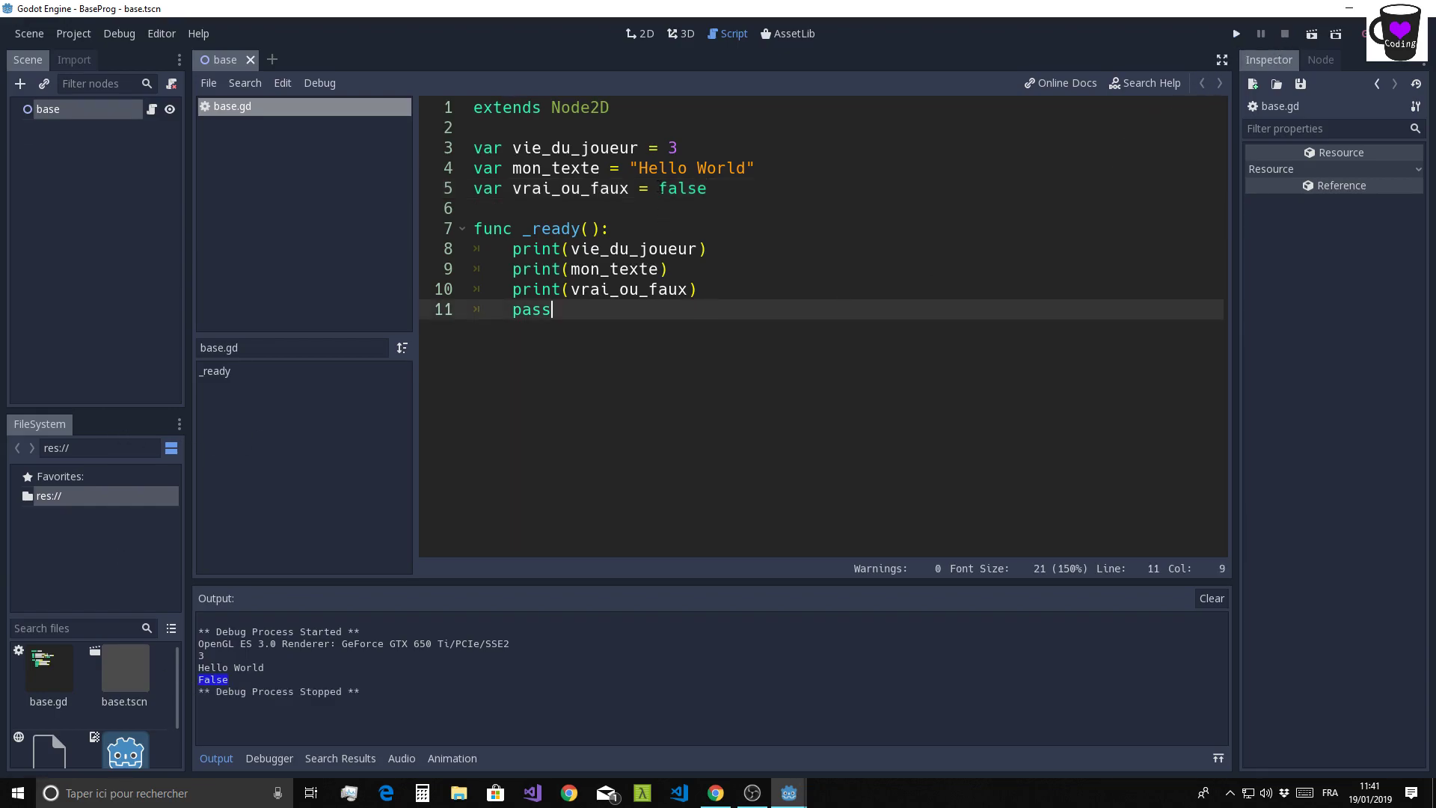
left_click(745, 191)
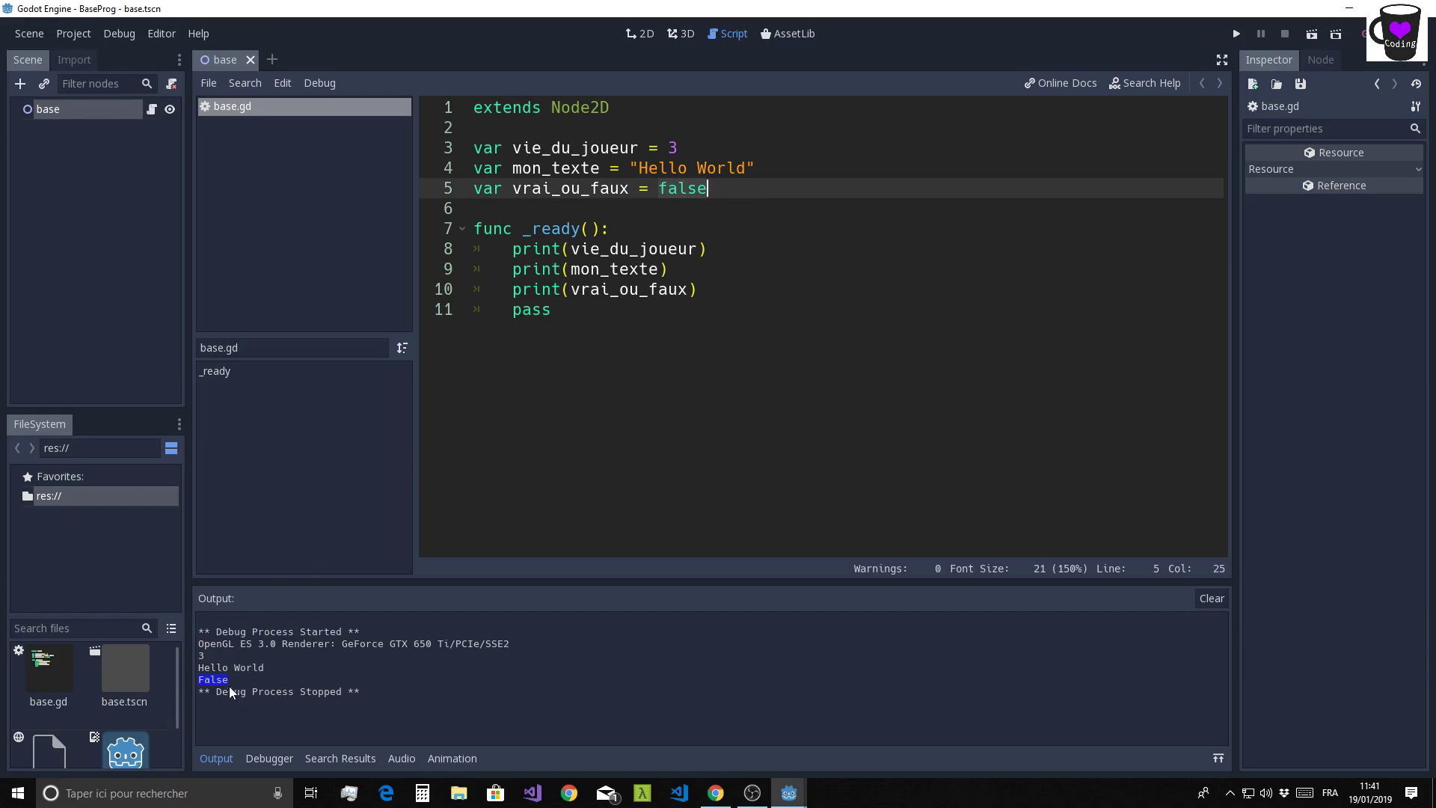
left_click(627, 356)
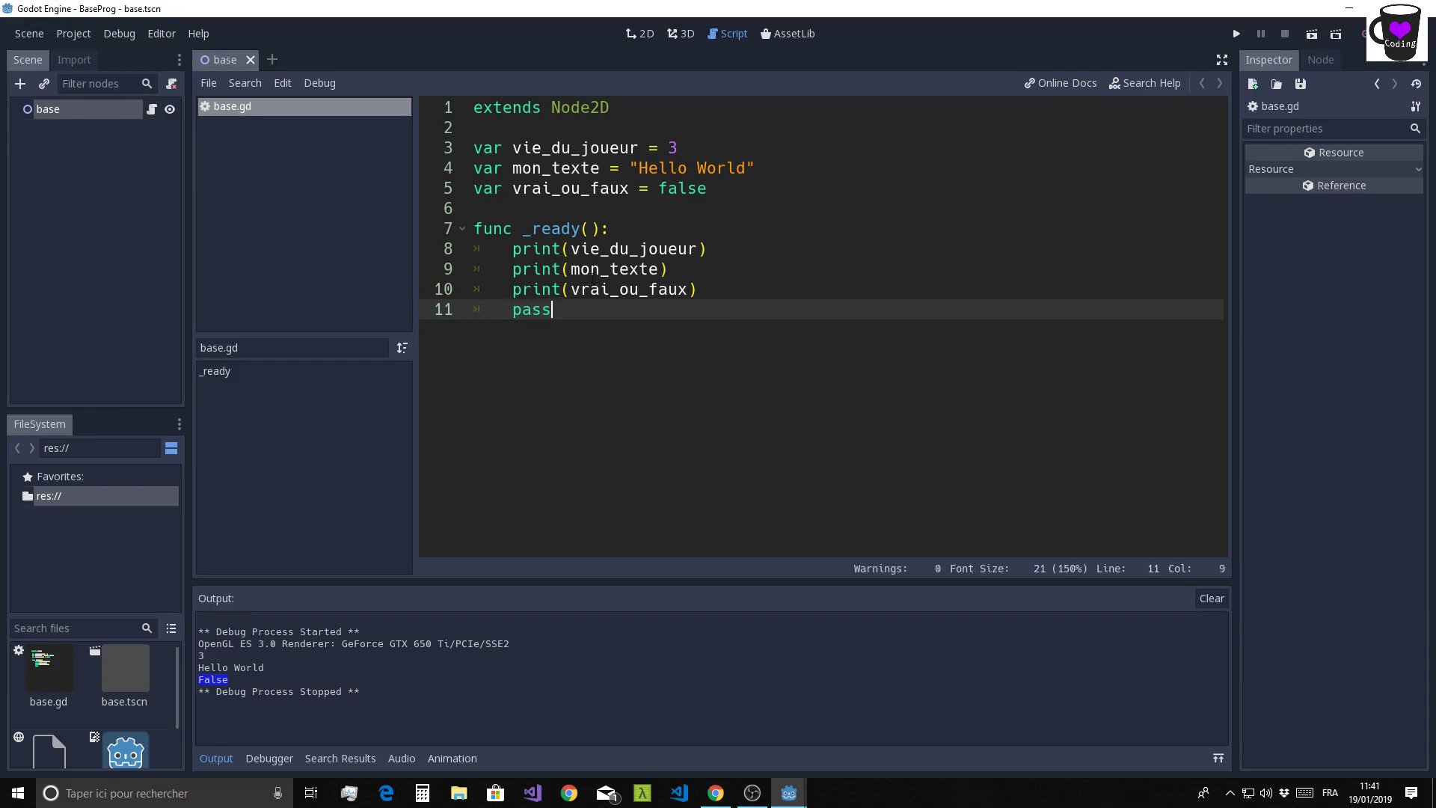
left_click(726, 191)
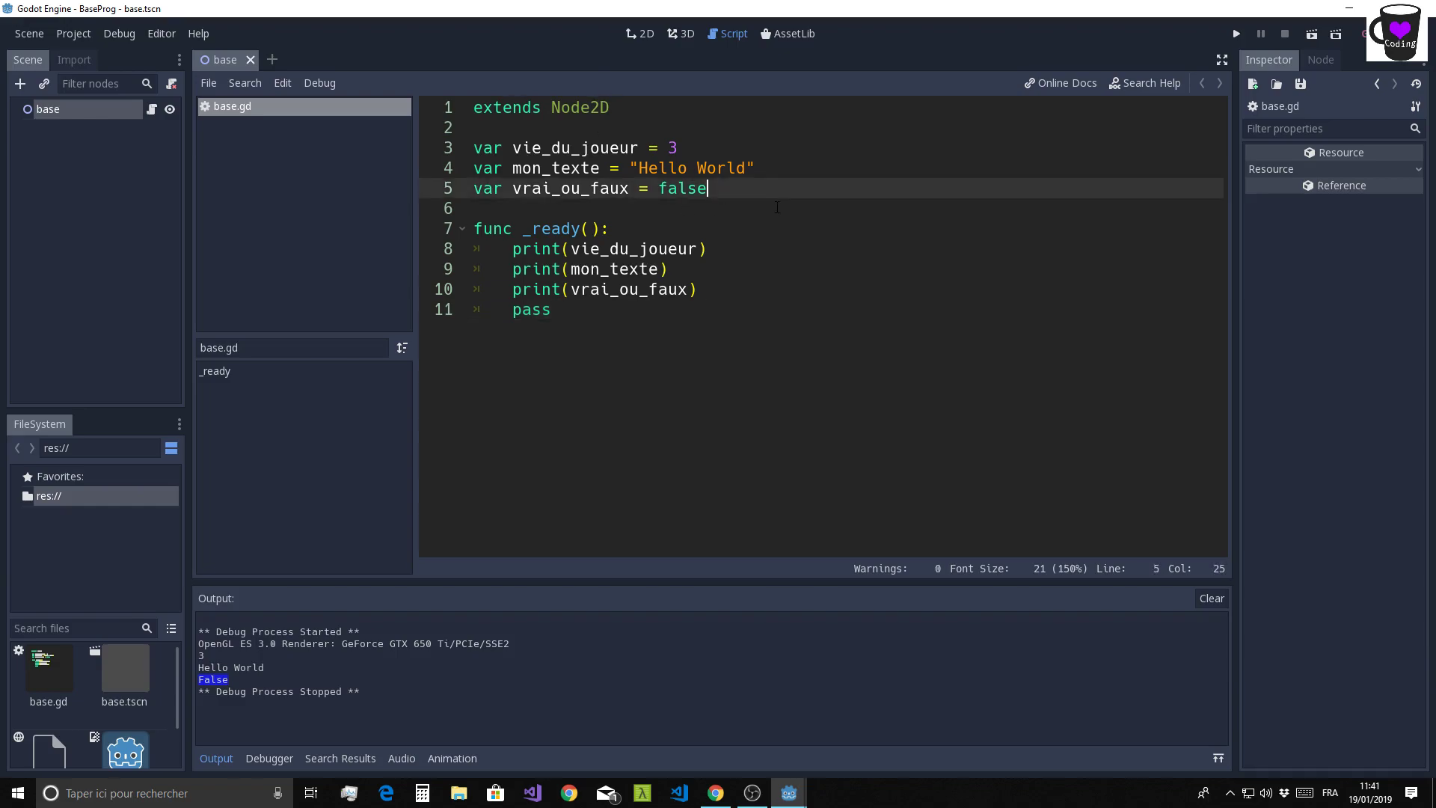
- Insert blank lines between the vrai_ou_faux declaration and func _ready()
key("Return")
key("Return")
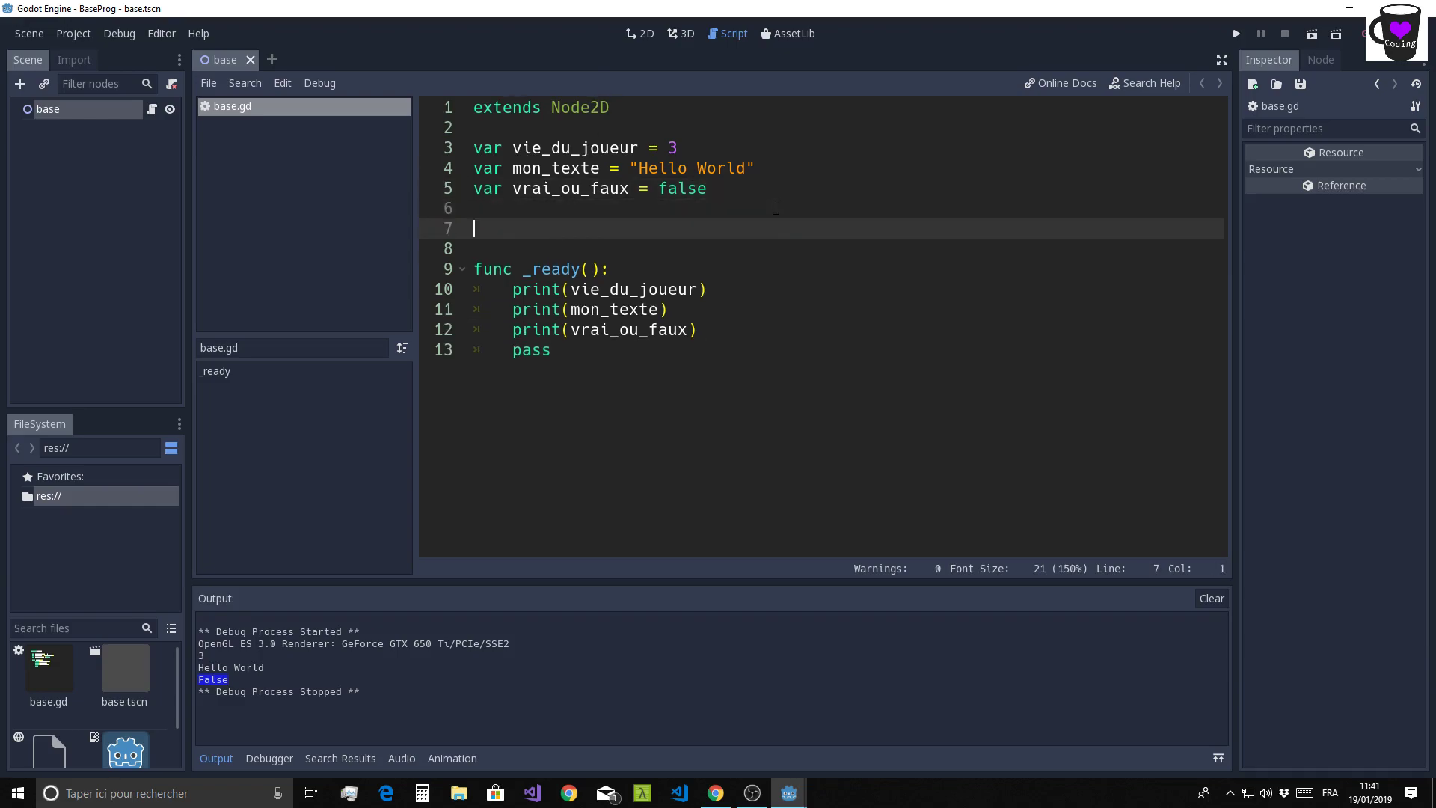
left_click_drag(715, 188, 405, 153)
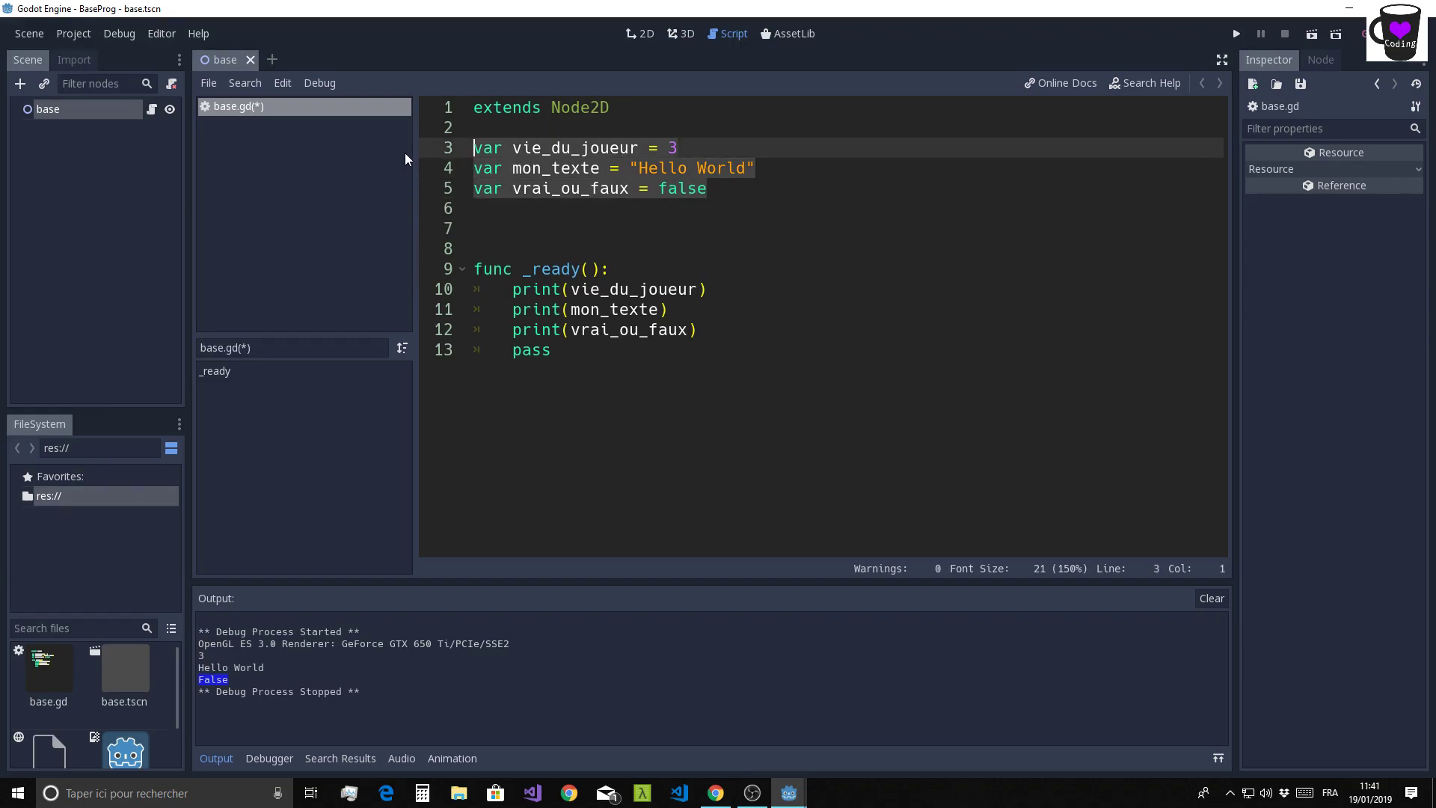
left_click(712, 243)
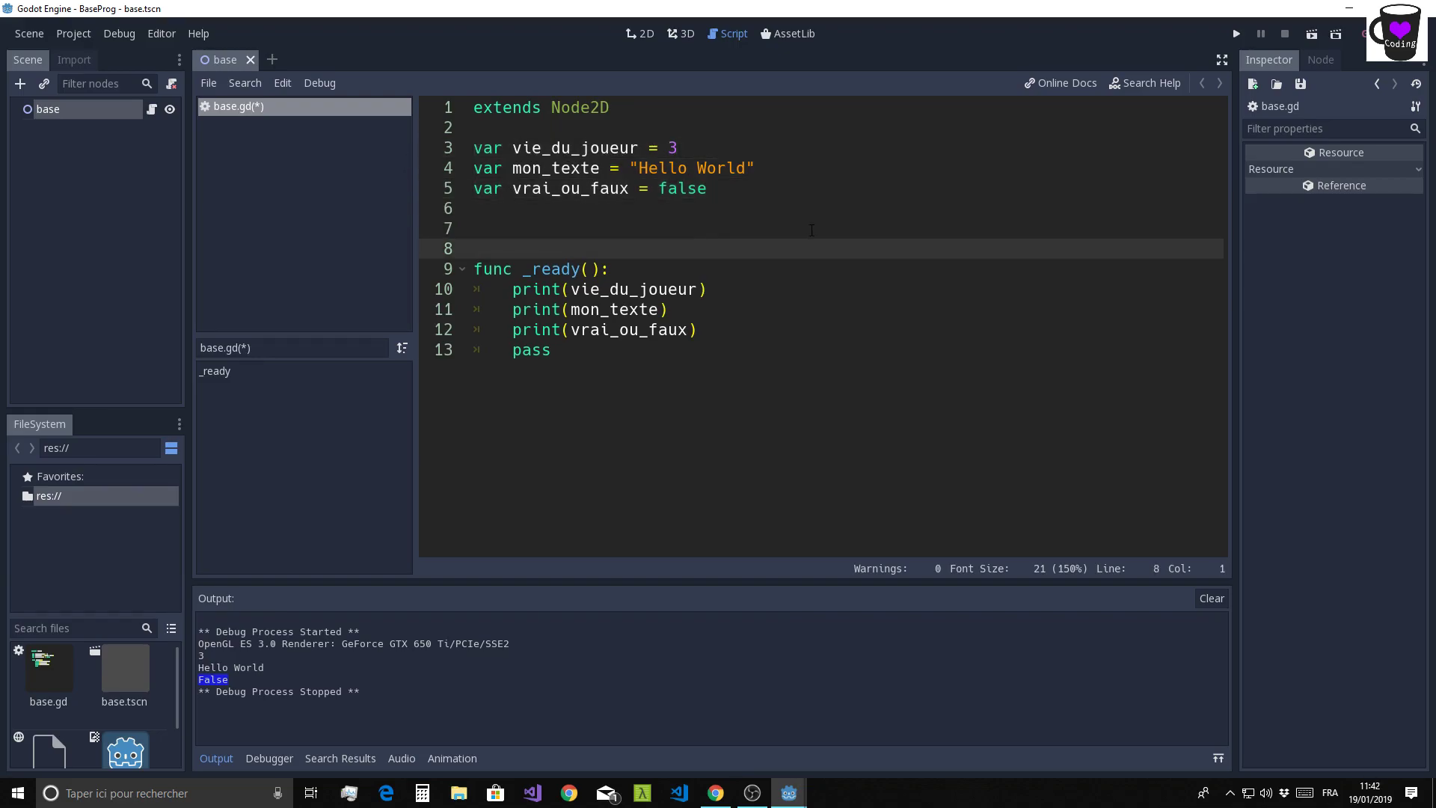
left_click(554, 356)
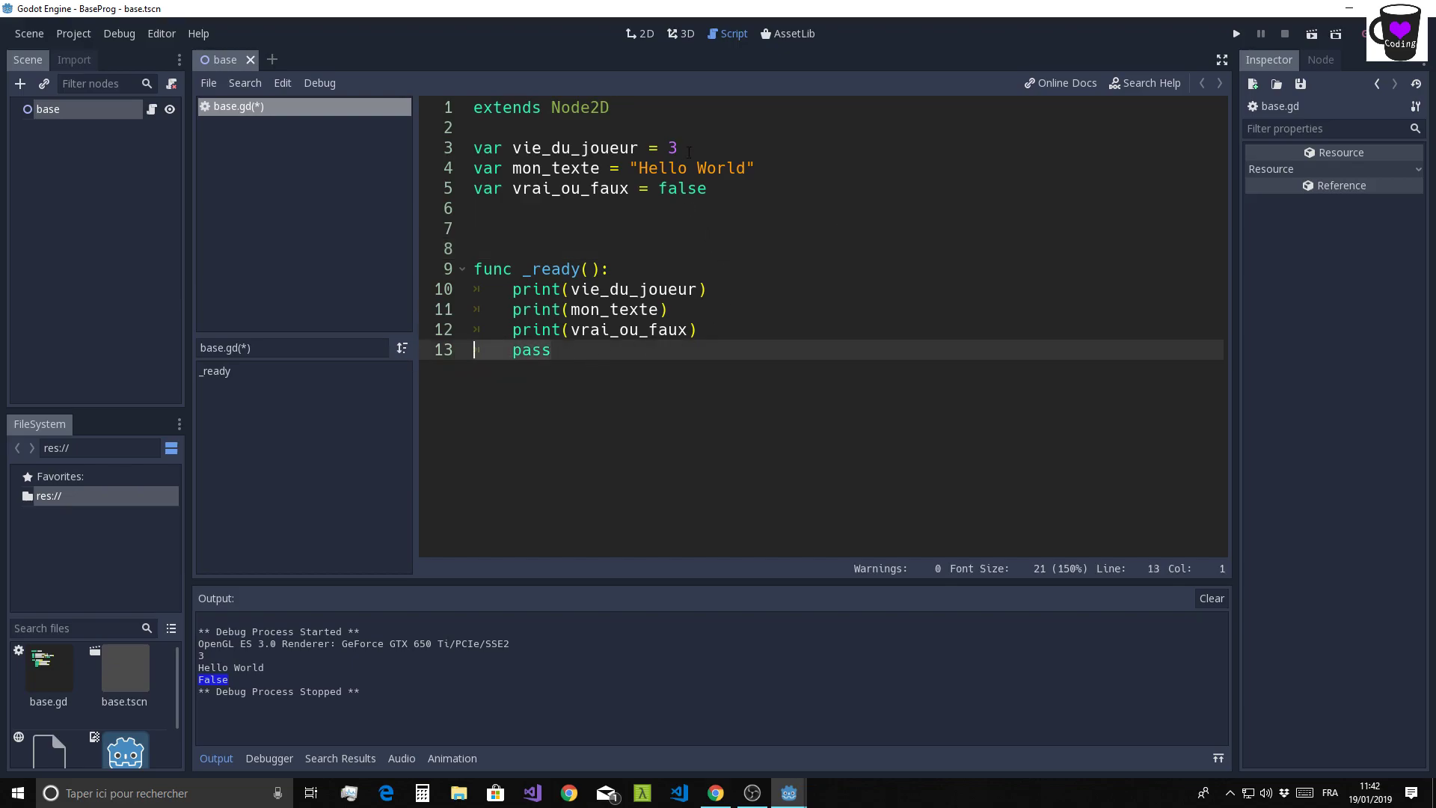
left_click(752, 152)
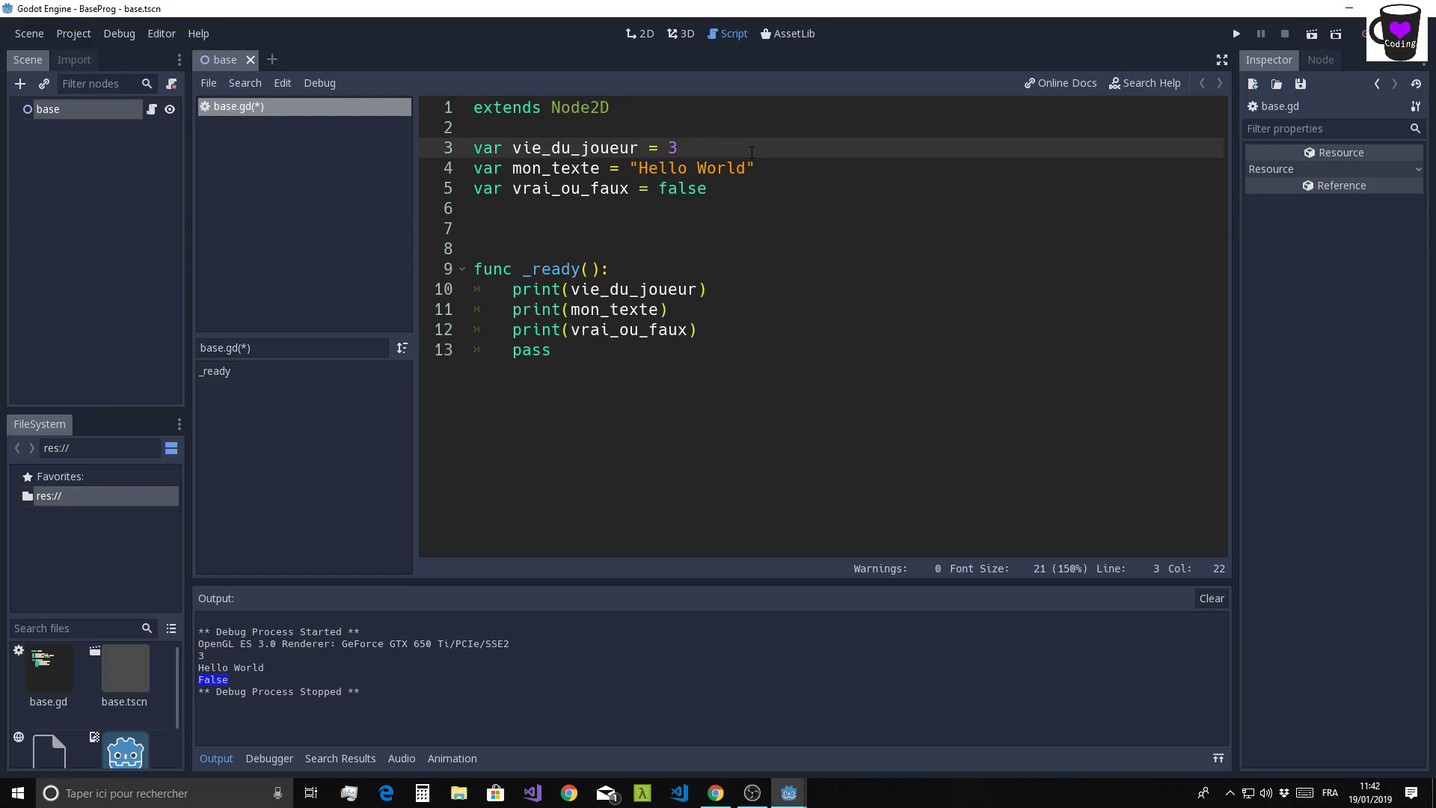
left_click_drag(513, 148, 640, 147)
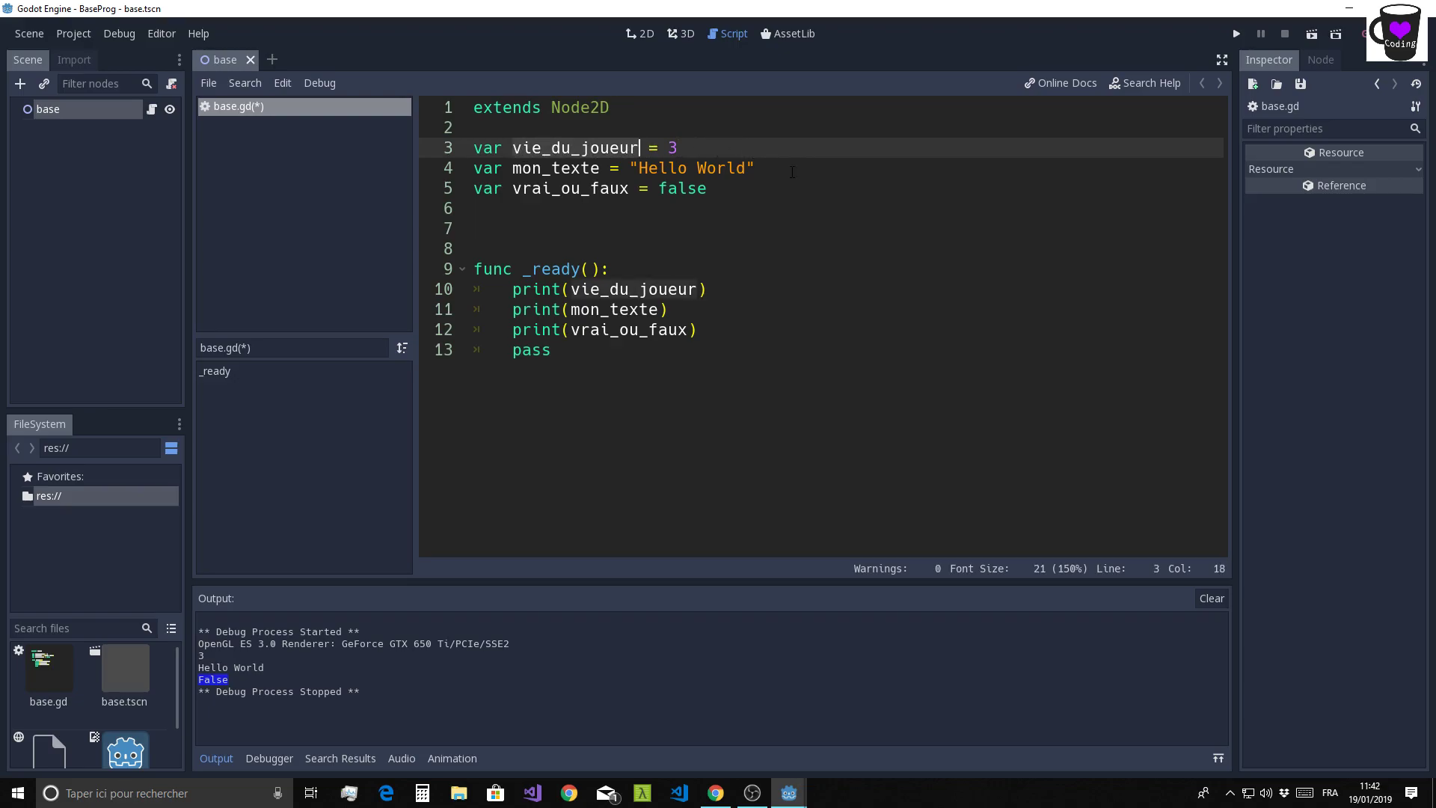
- Declare var a = 5, var b = 2 and var c = a + b below the variables
left_click(746, 196)
key("Return")
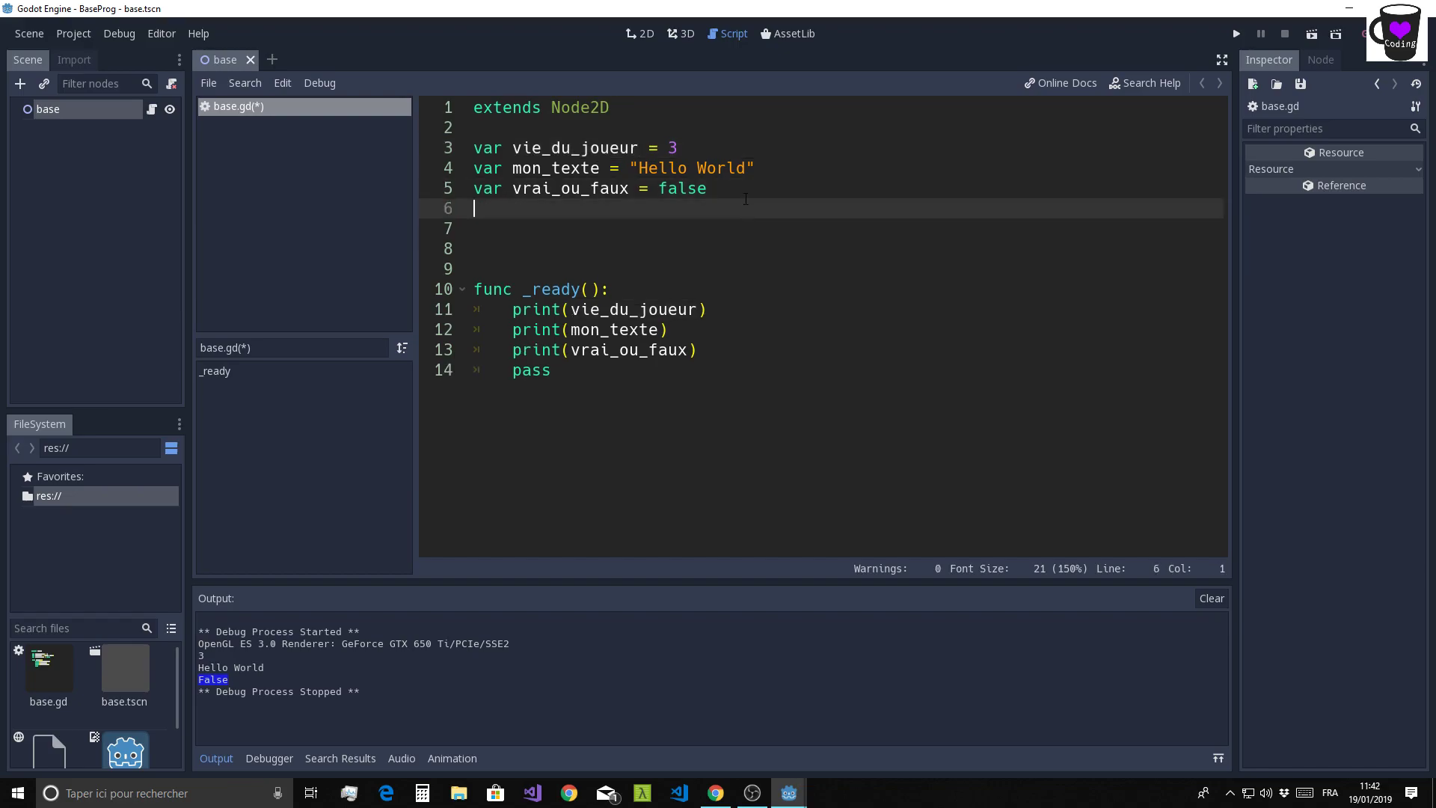
key("Return")
type("var a")
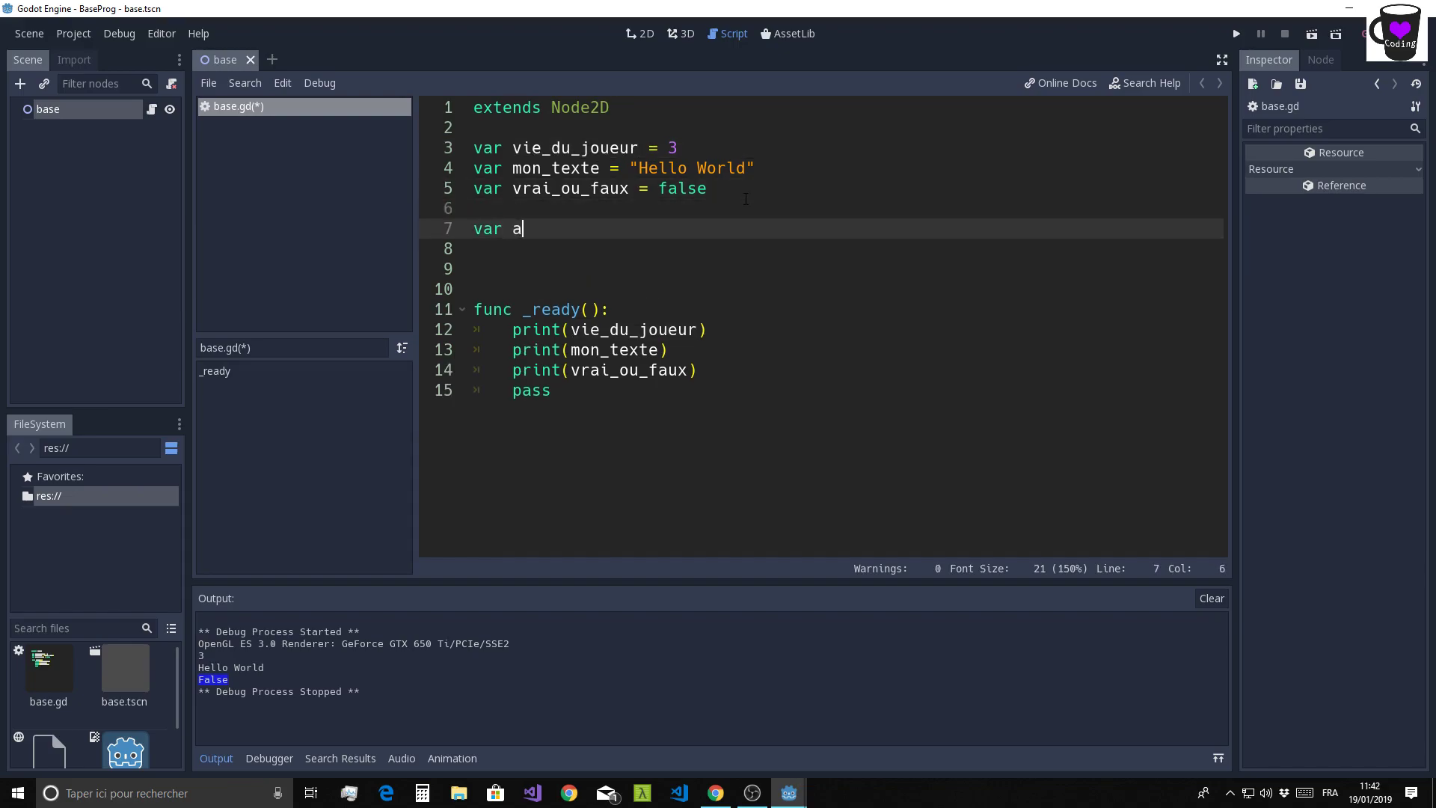
type(" = ")
type("5")
key("Return")
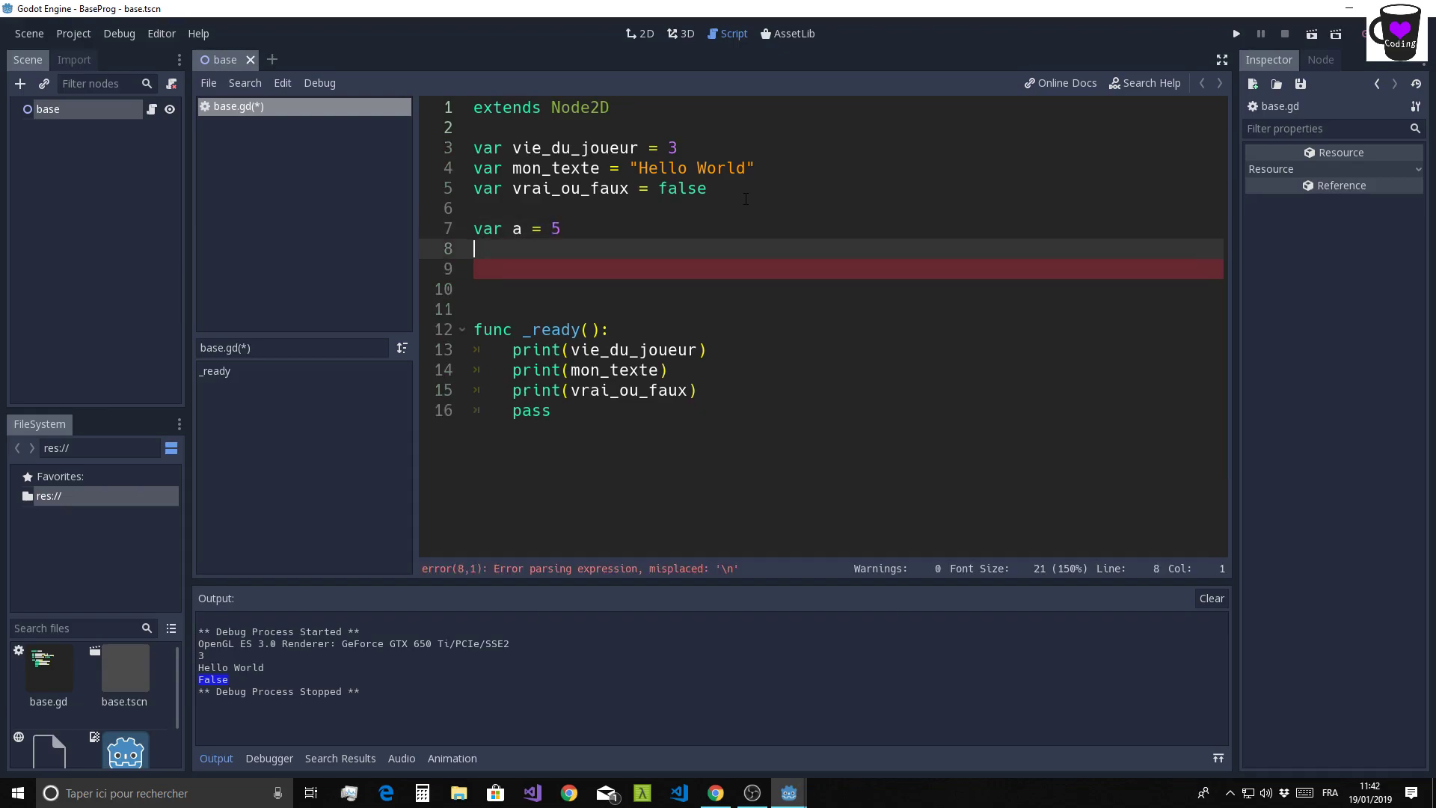
type("var b = ")
type("2")
key("Return")
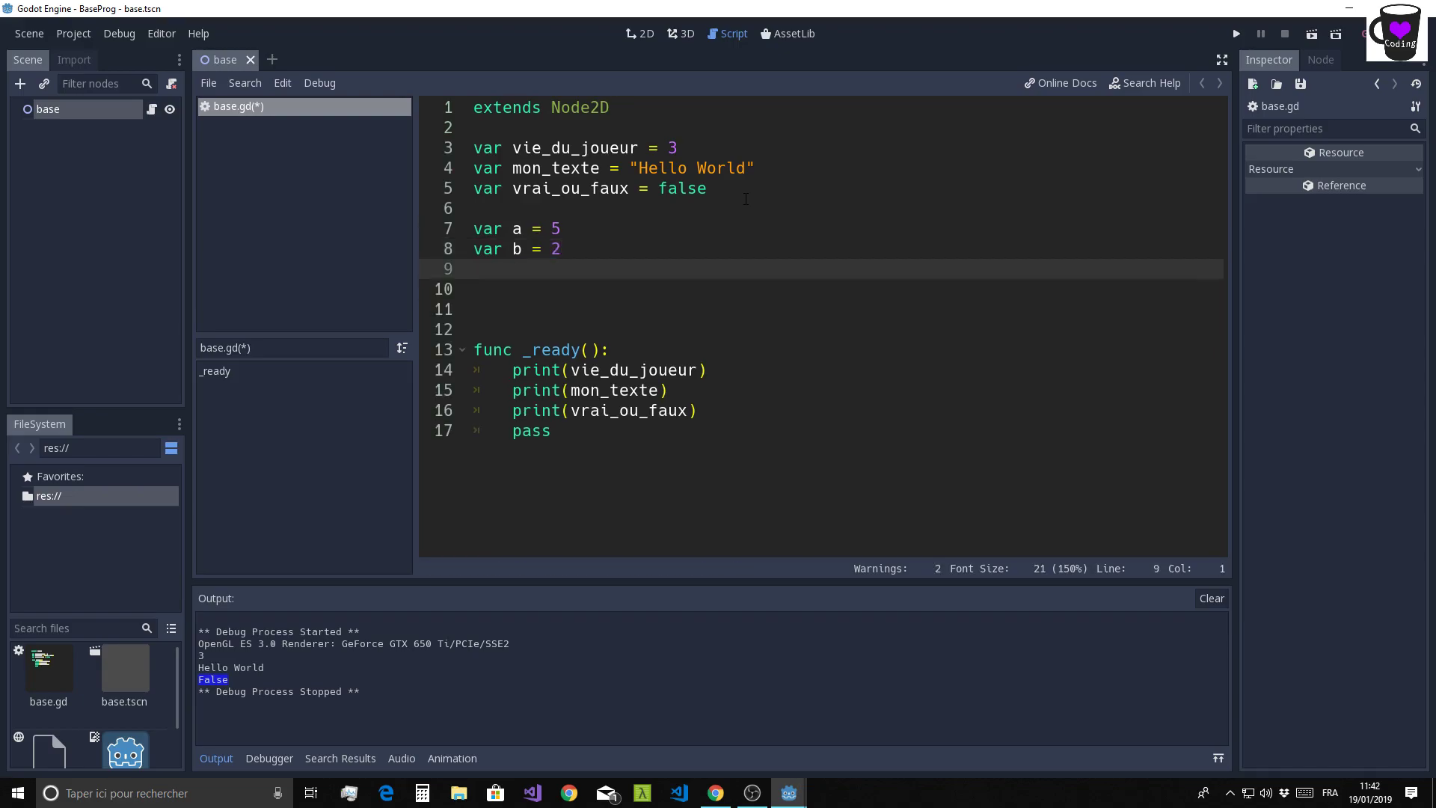
type("var c ")
type("=")
type(" a + ")
type("b")
left_click(803, 183)
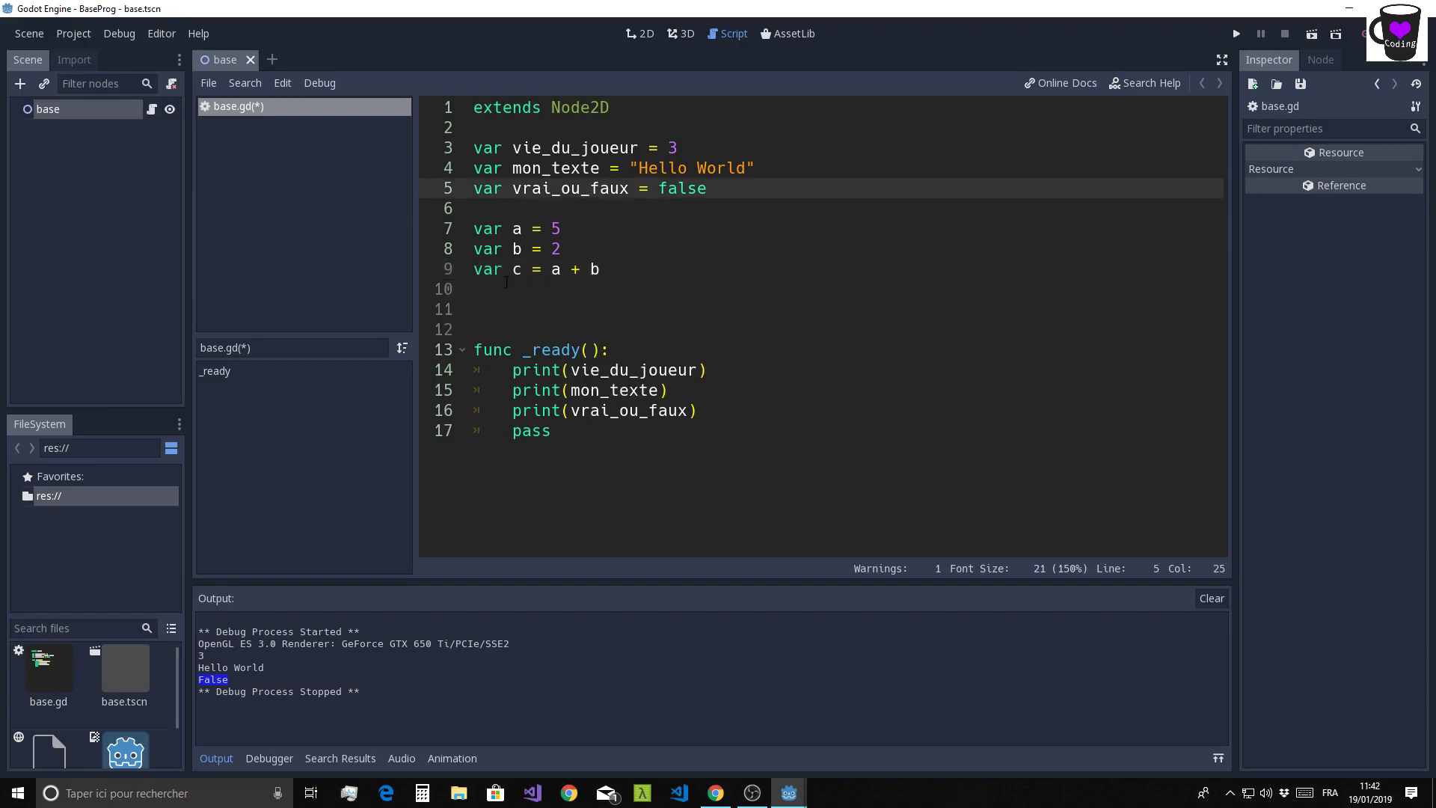
- Review the var a = 5 and var b = 2 lines, highlighting the = signs
left_click(428, 231)
left_click(484, 229)
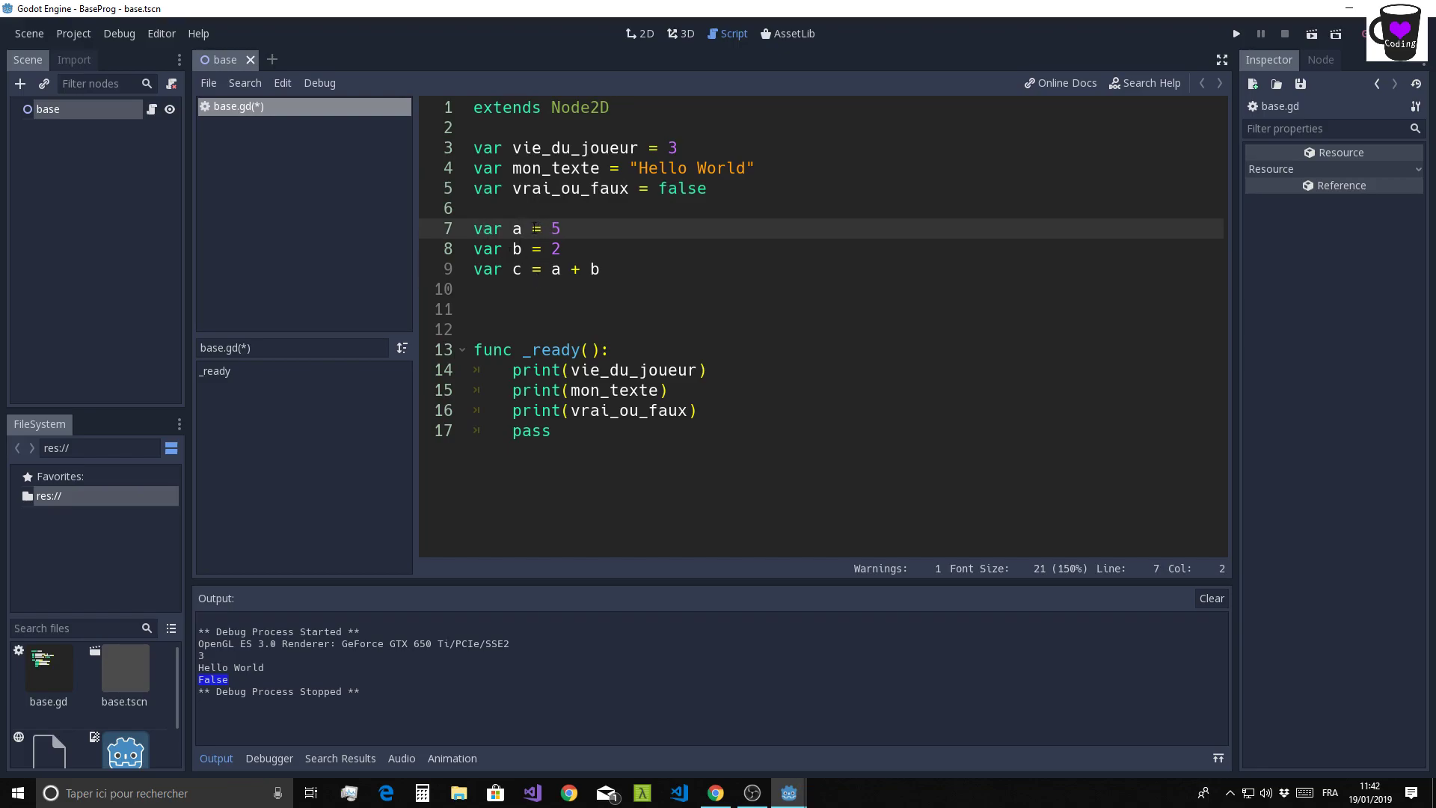
double_click(537, 228)
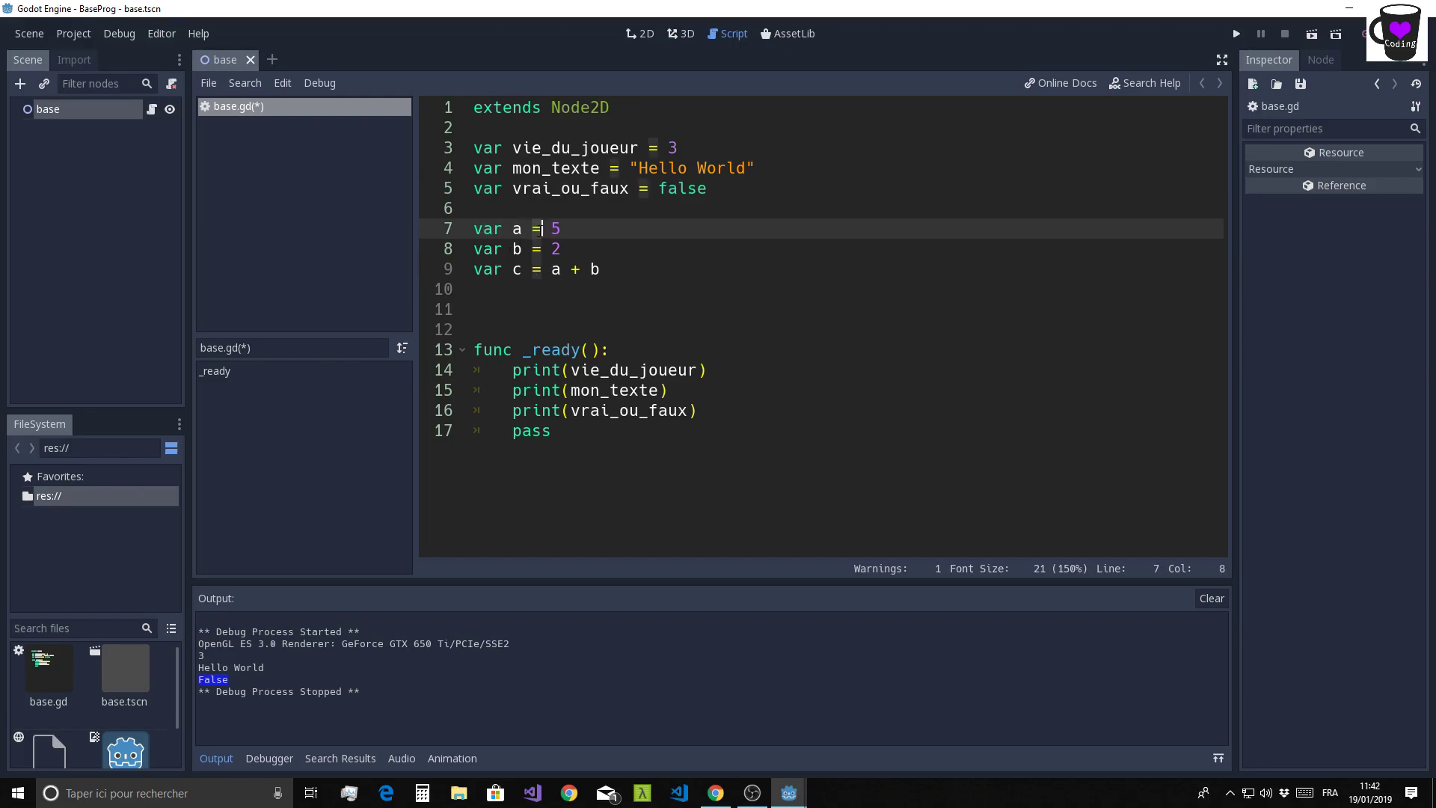
left_click(472, 249)
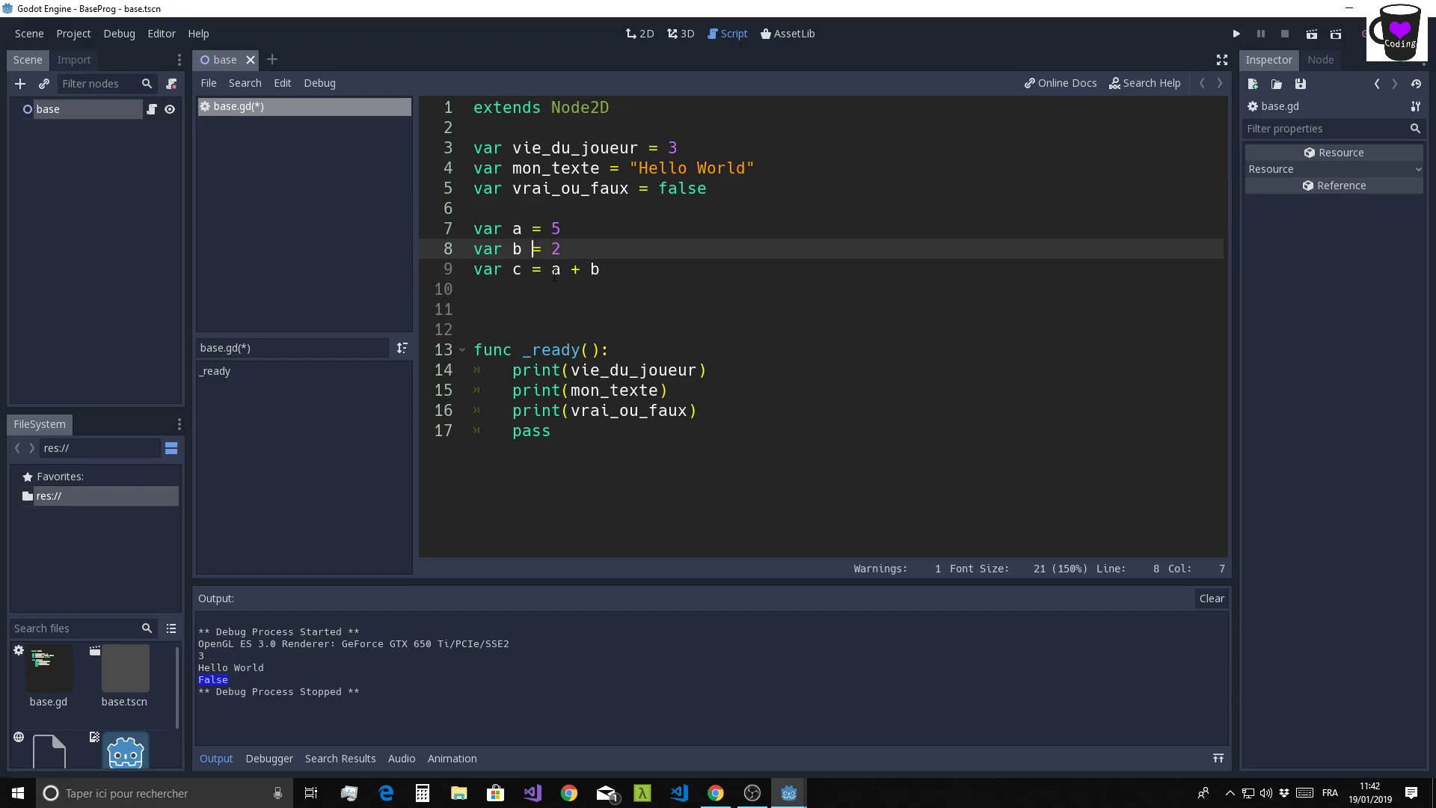
left_click(644, 250)
left_click(619, 309)
left_click(618, 249)
left_click(618, 308)
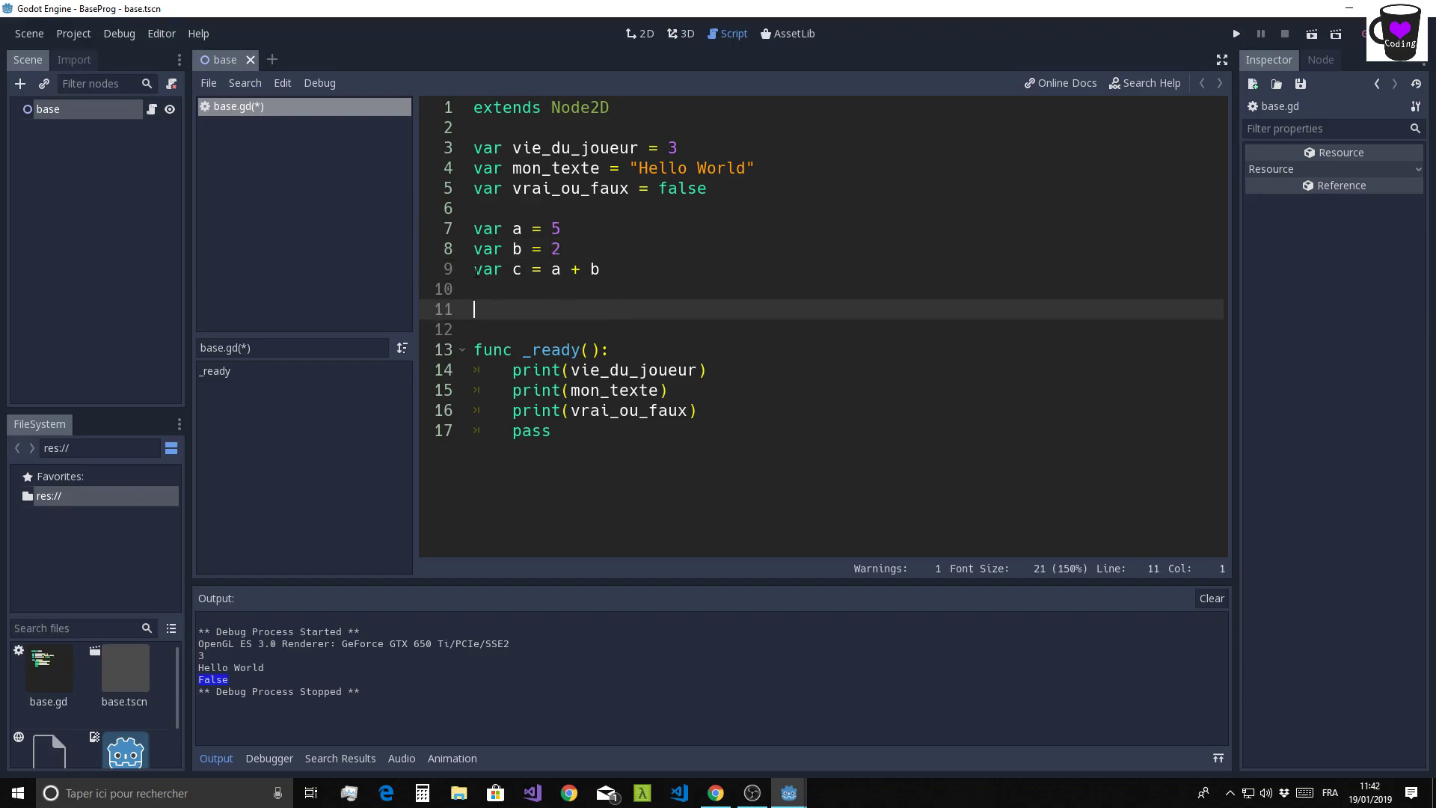
- Review the c = a + b sum, then move to empty line 11 in _ready()
left_click(521, 269)
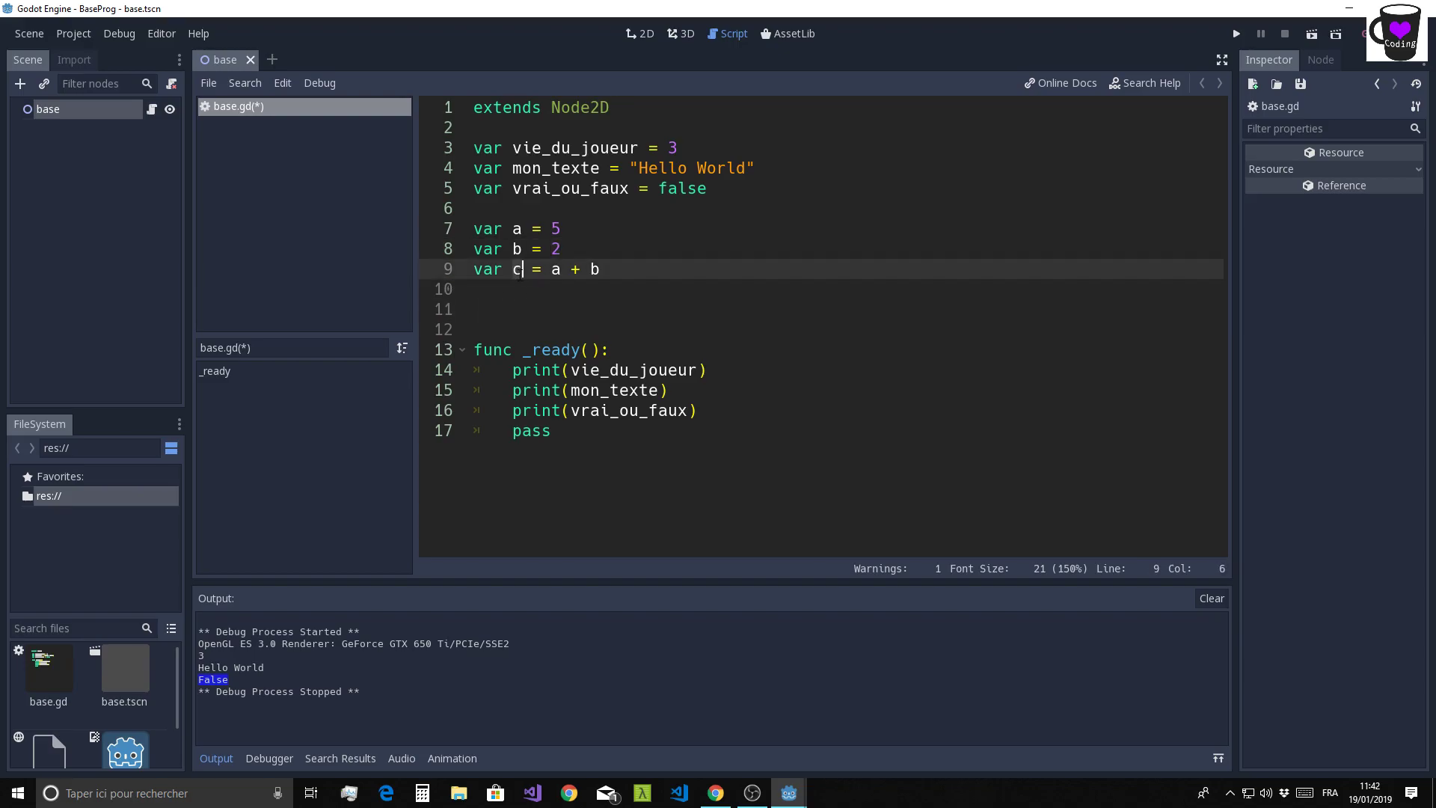
left_click(554, 269)
left_click(561, 269)
left_click(580, 270)
key("End")
left_click(598, 305)
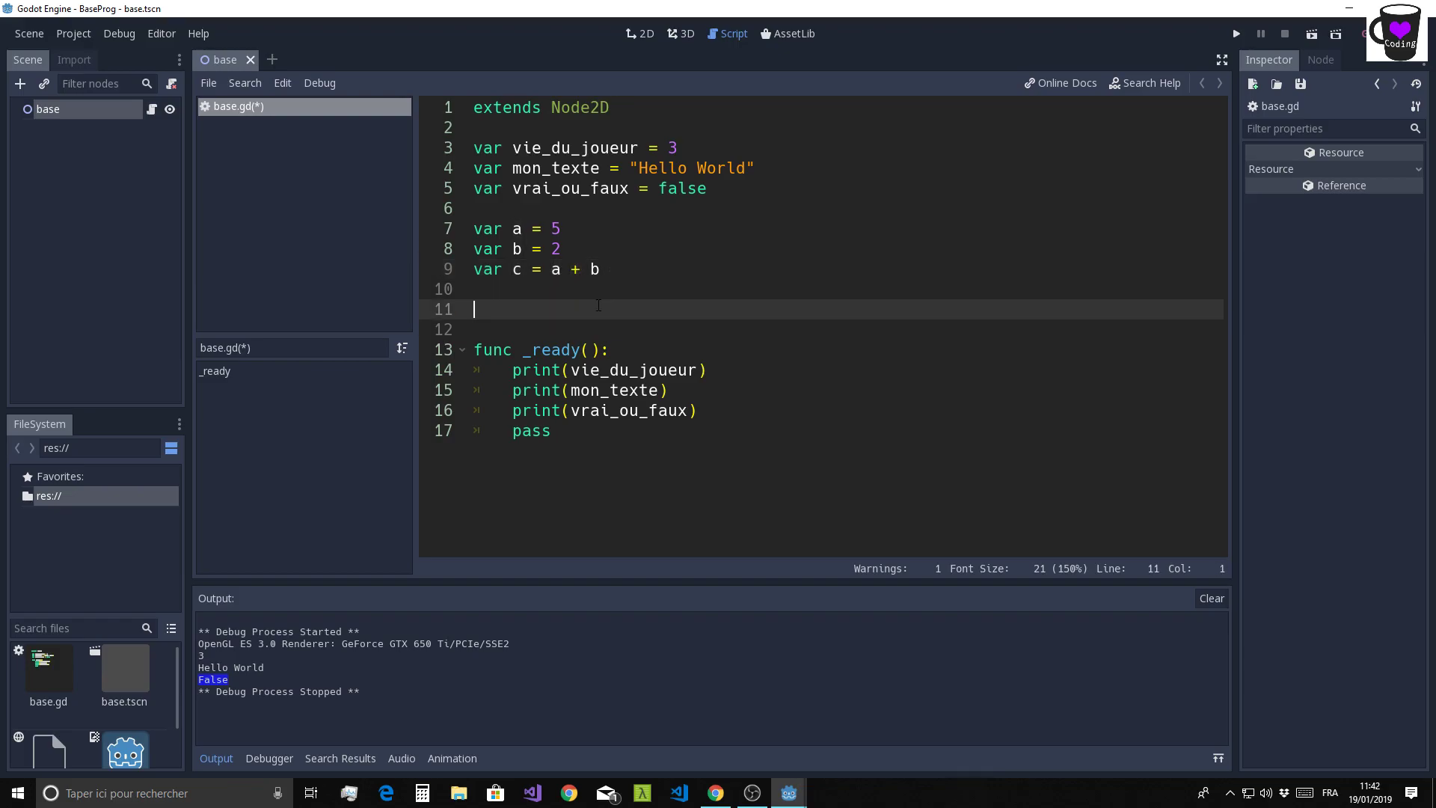
- Add print(c) on a new line at the end of _ready()
left_click(731, 412)
key("Return")
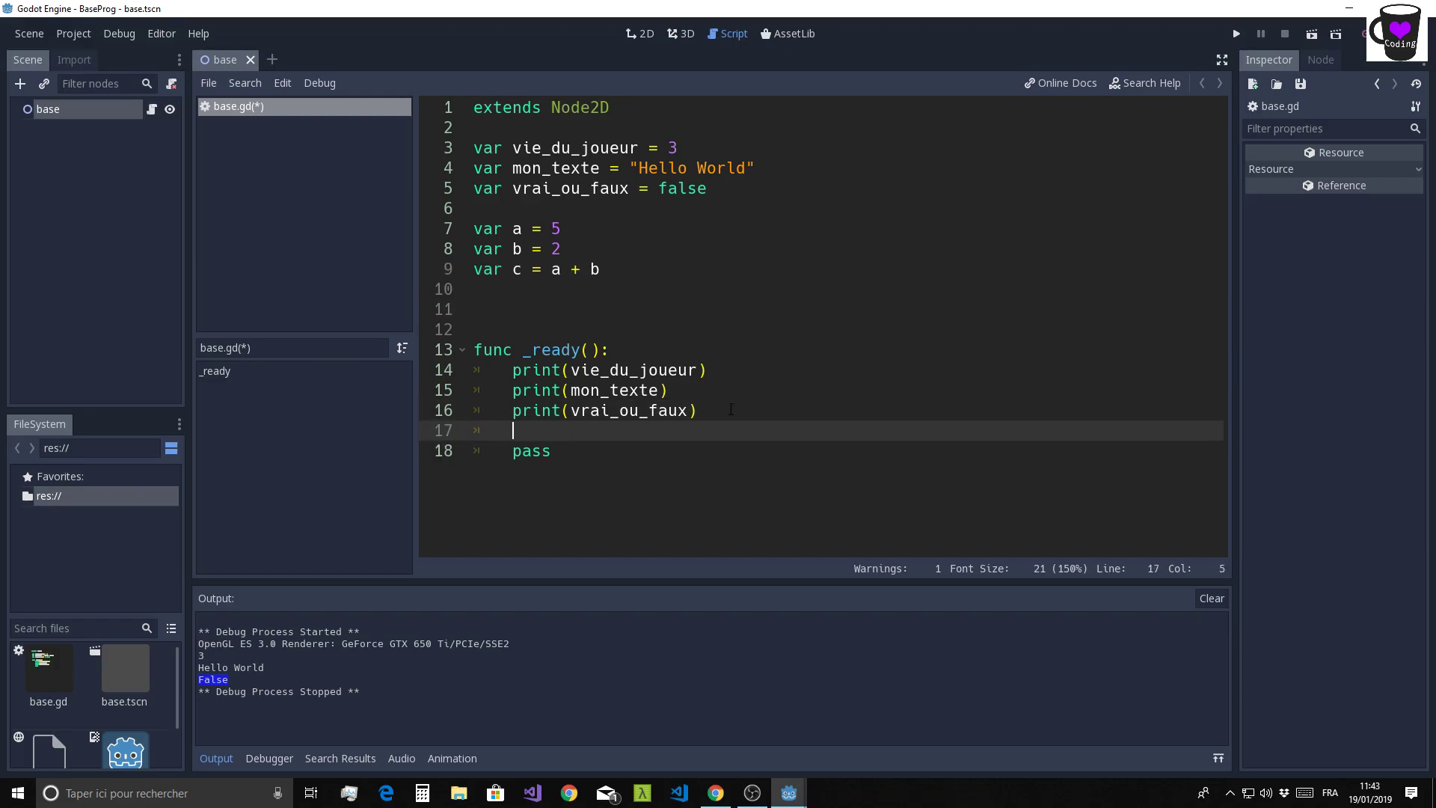
type("print(")
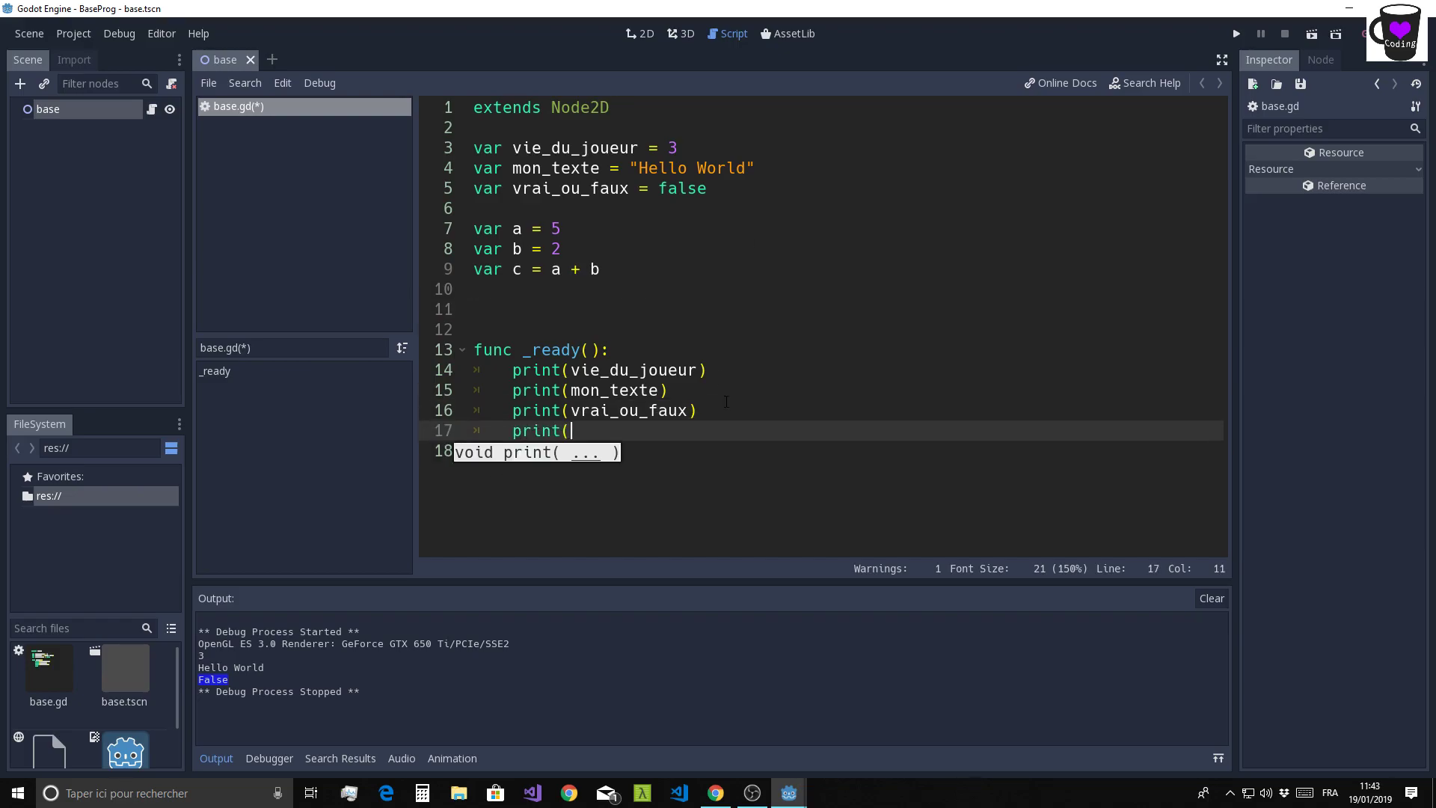
type("c")
type(")")
left_click(815, 352)
- Run the project, confirm 7 in Output, and close the BaseProg game window
left_click(1237, 34)
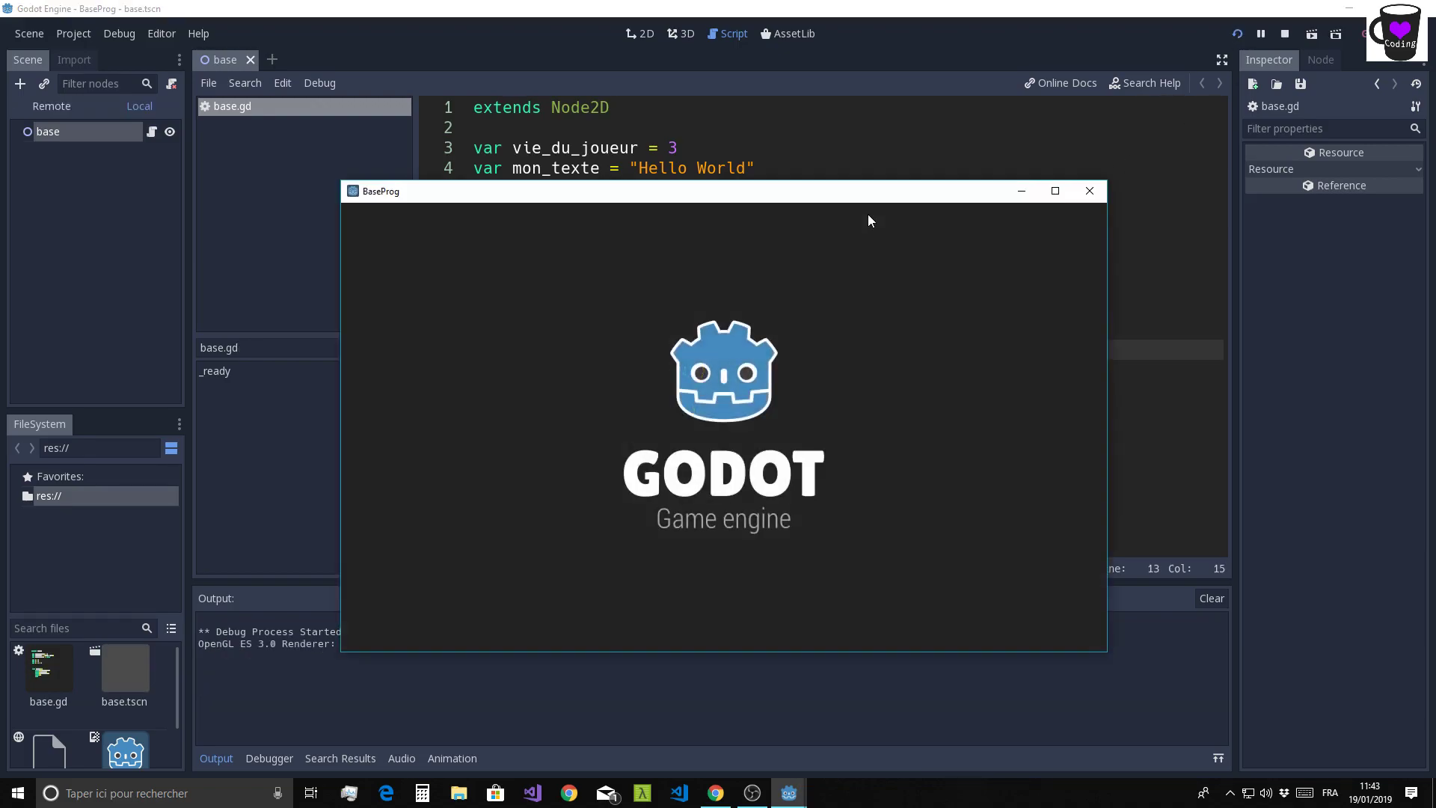
left_click(206, 701)
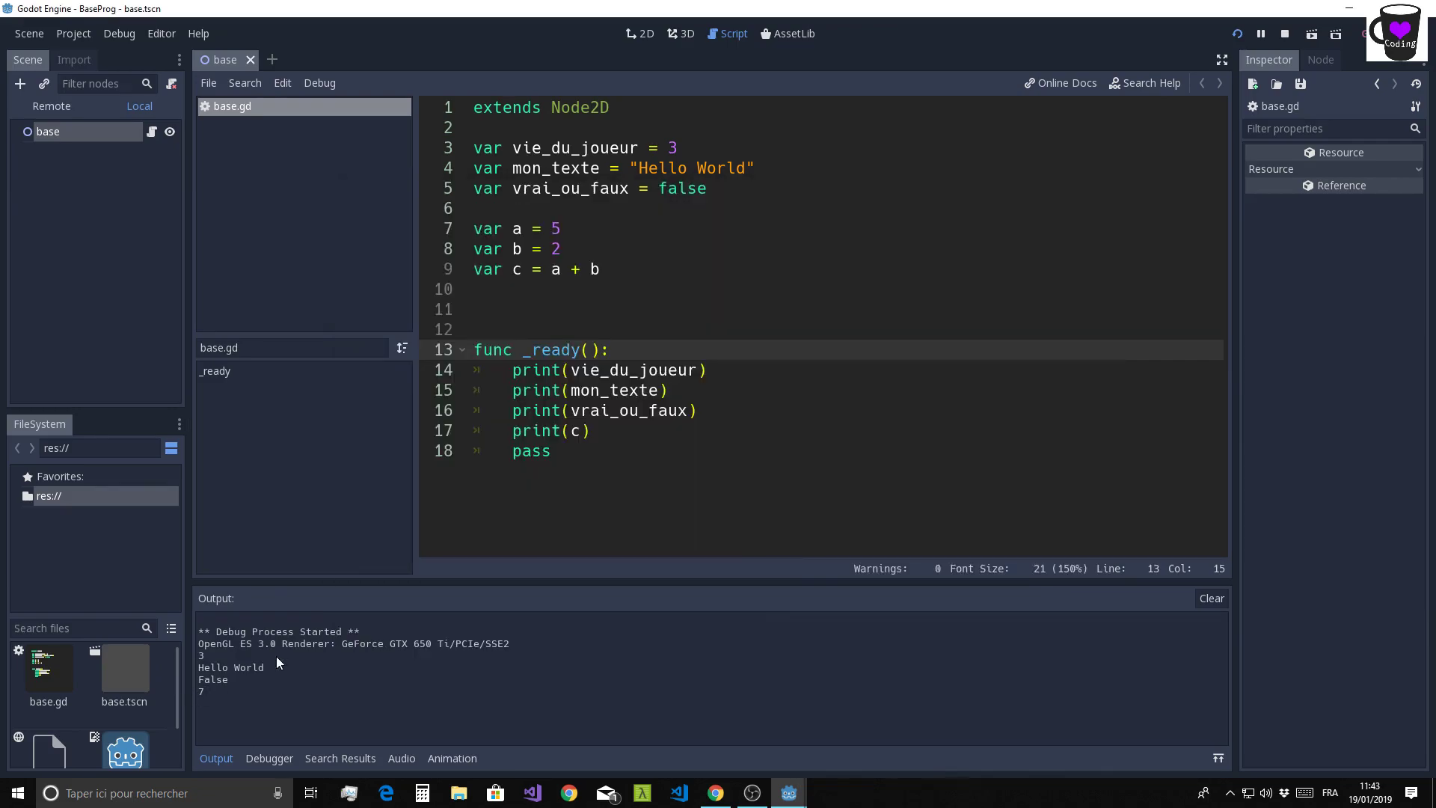
mouse_move(816, 793)
left_click(933, 686)
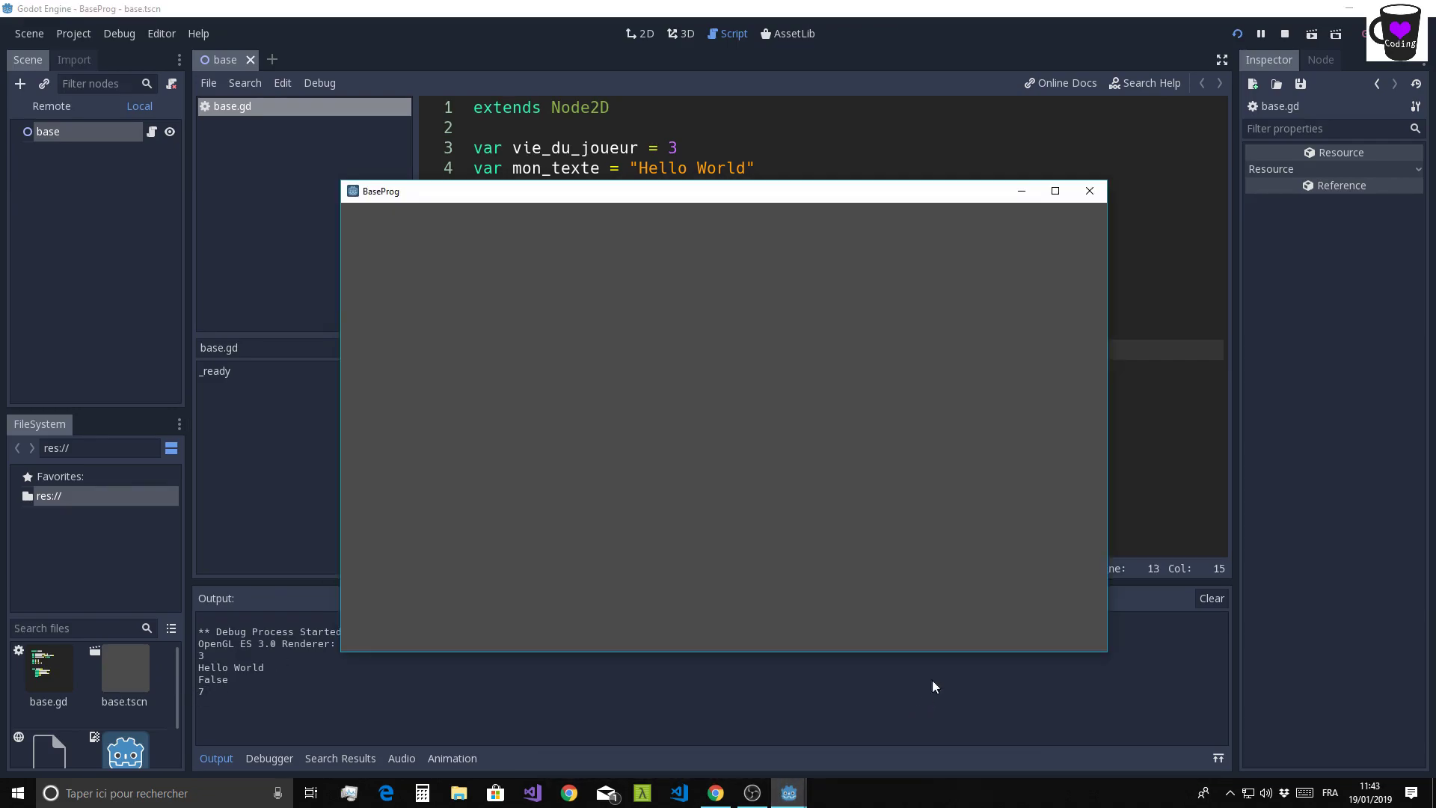
left_click(1089, 191)
left_click(583, 309)
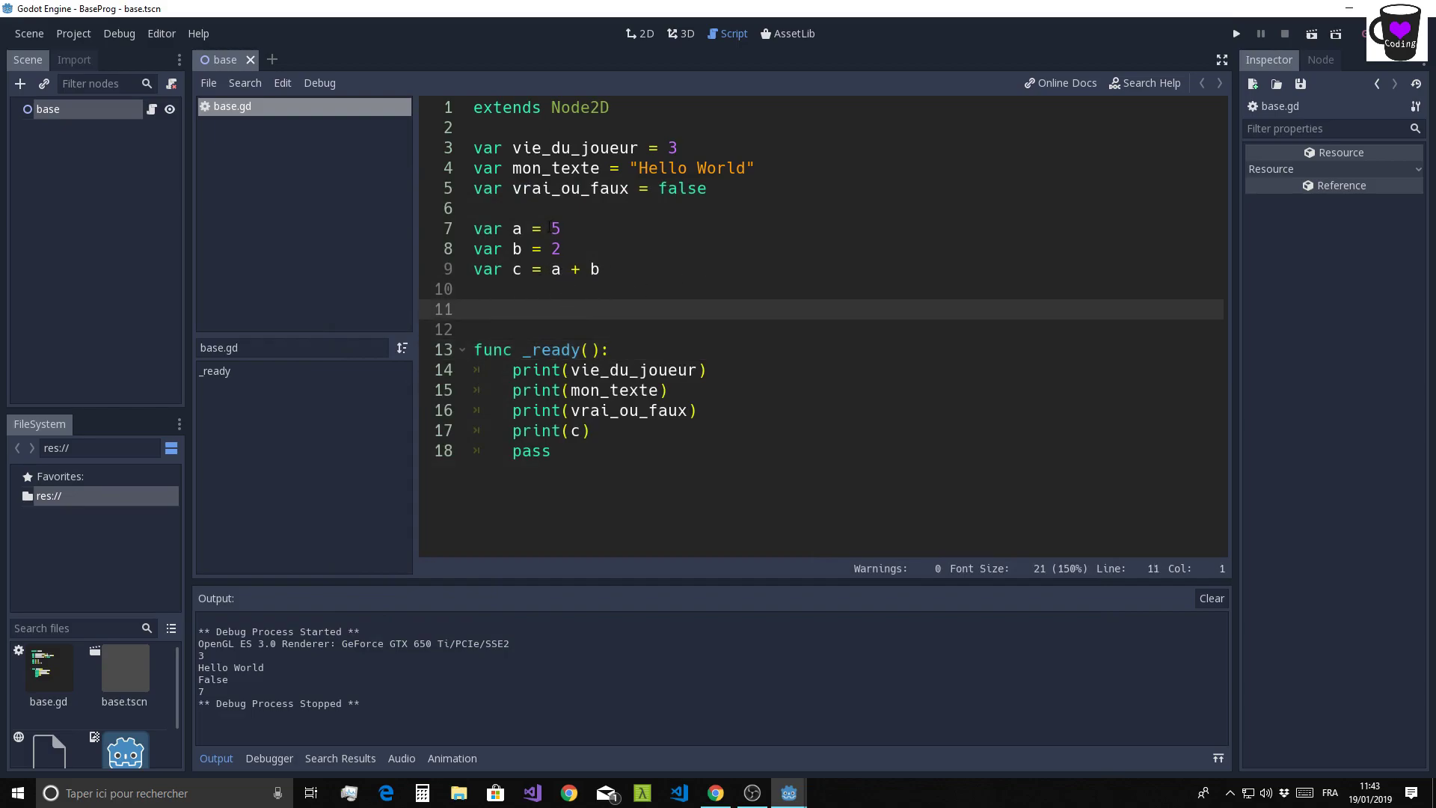
left_click(555, 274)
- Remove '= a + b' from the var c declaration on line 9
left_click(641, 271)
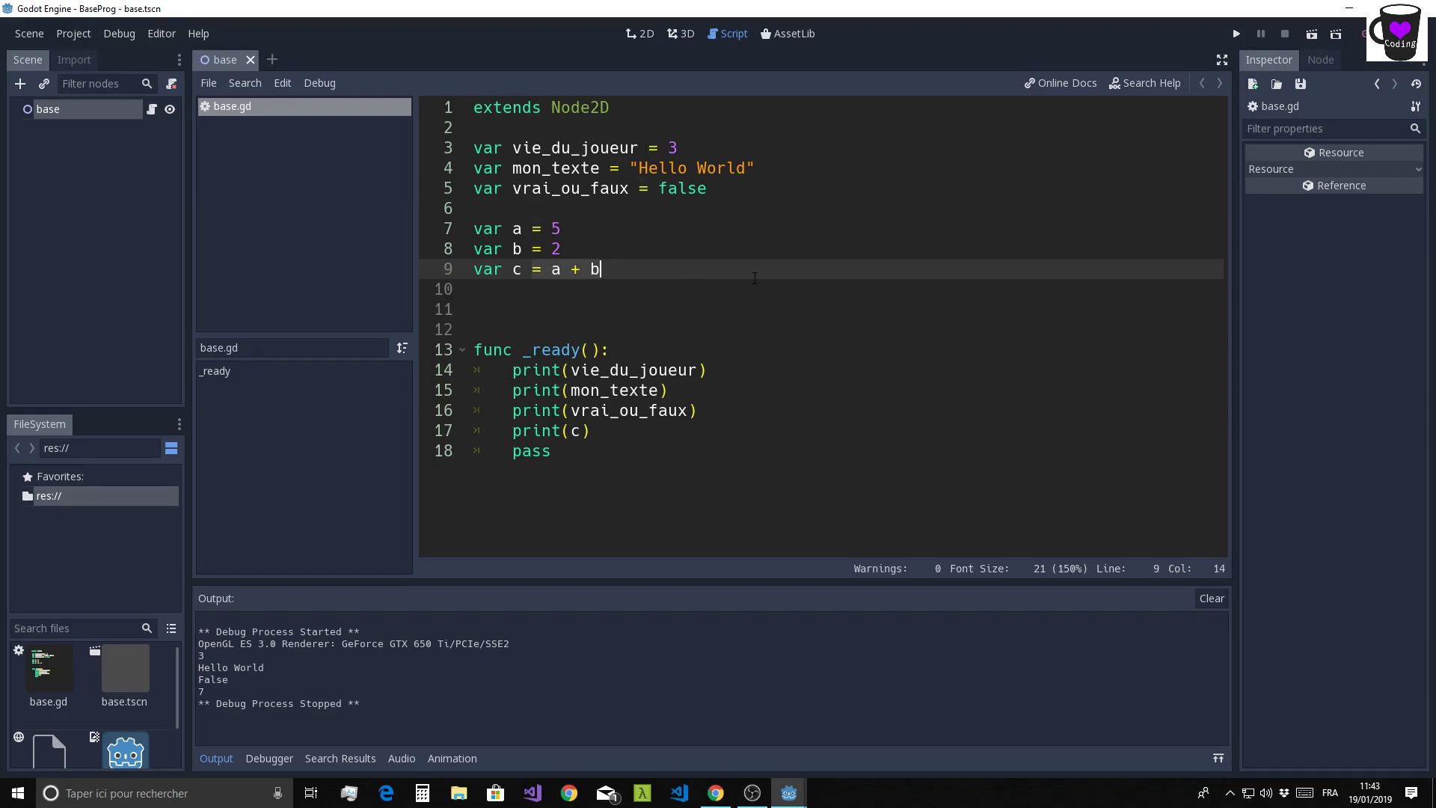
left_click(674, 308)
left_click(634, 271)
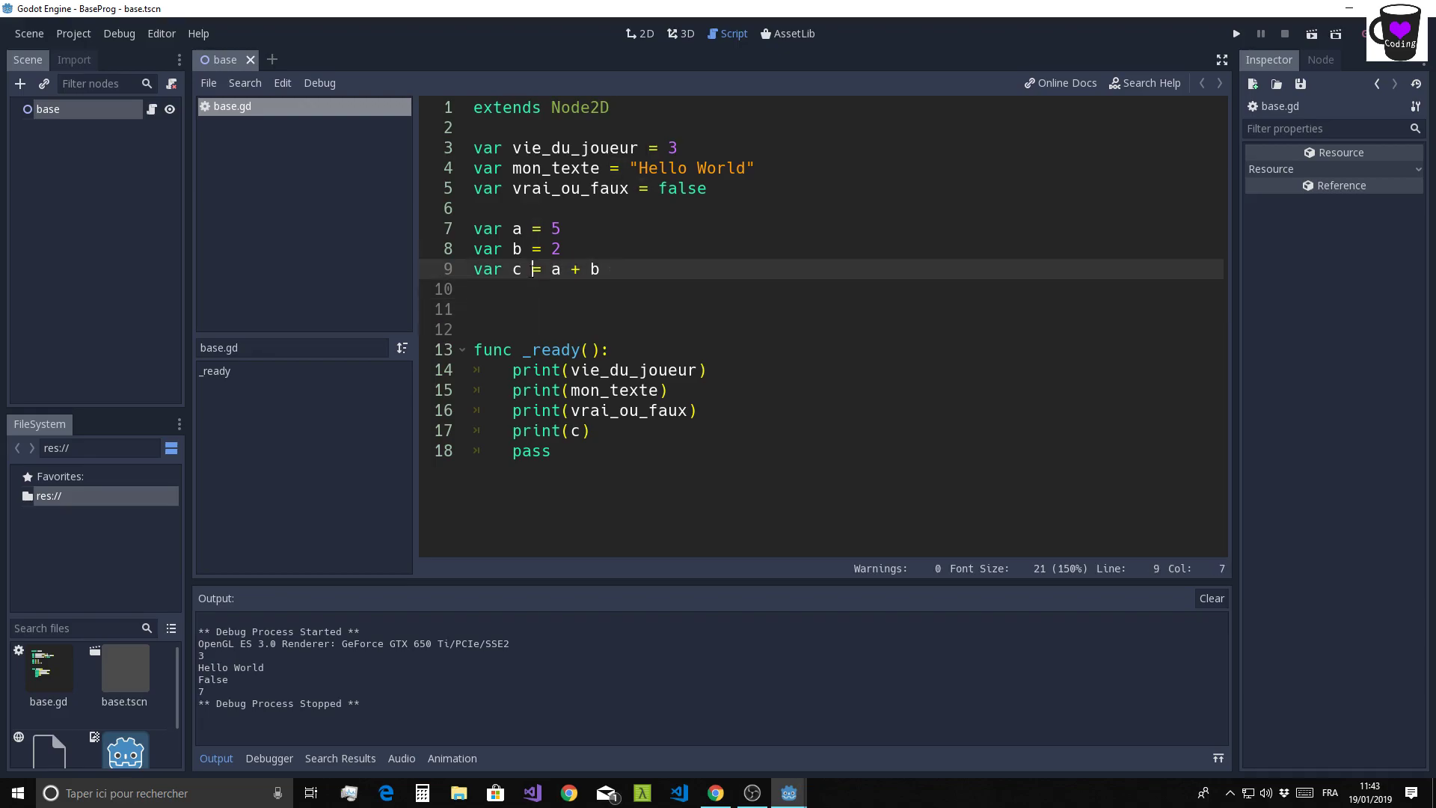
key("BackSpace")
- Add the line 'c = a + b' in _ready() above print(c)
left_click(685, 309)
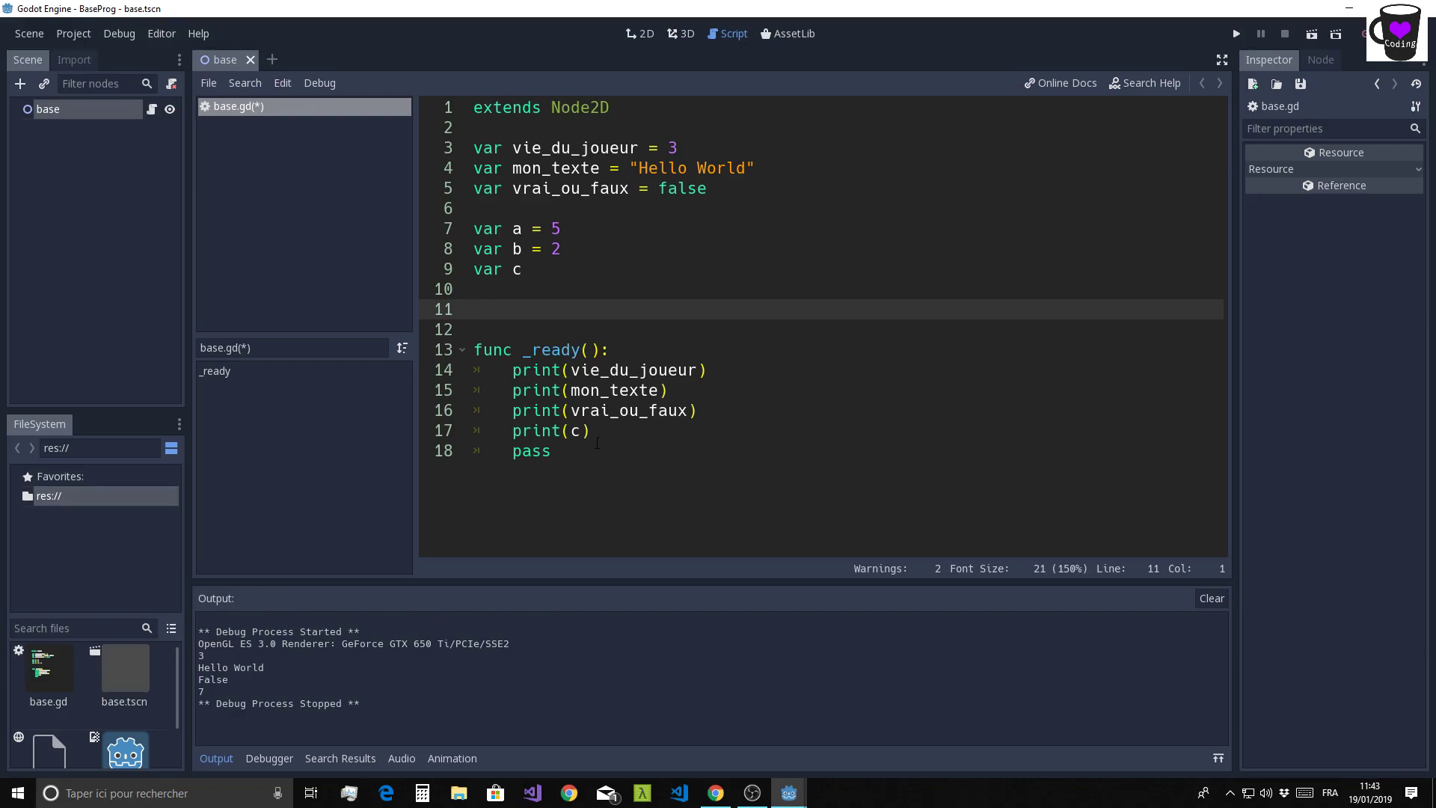
left_click(703, 420)
key("Return")
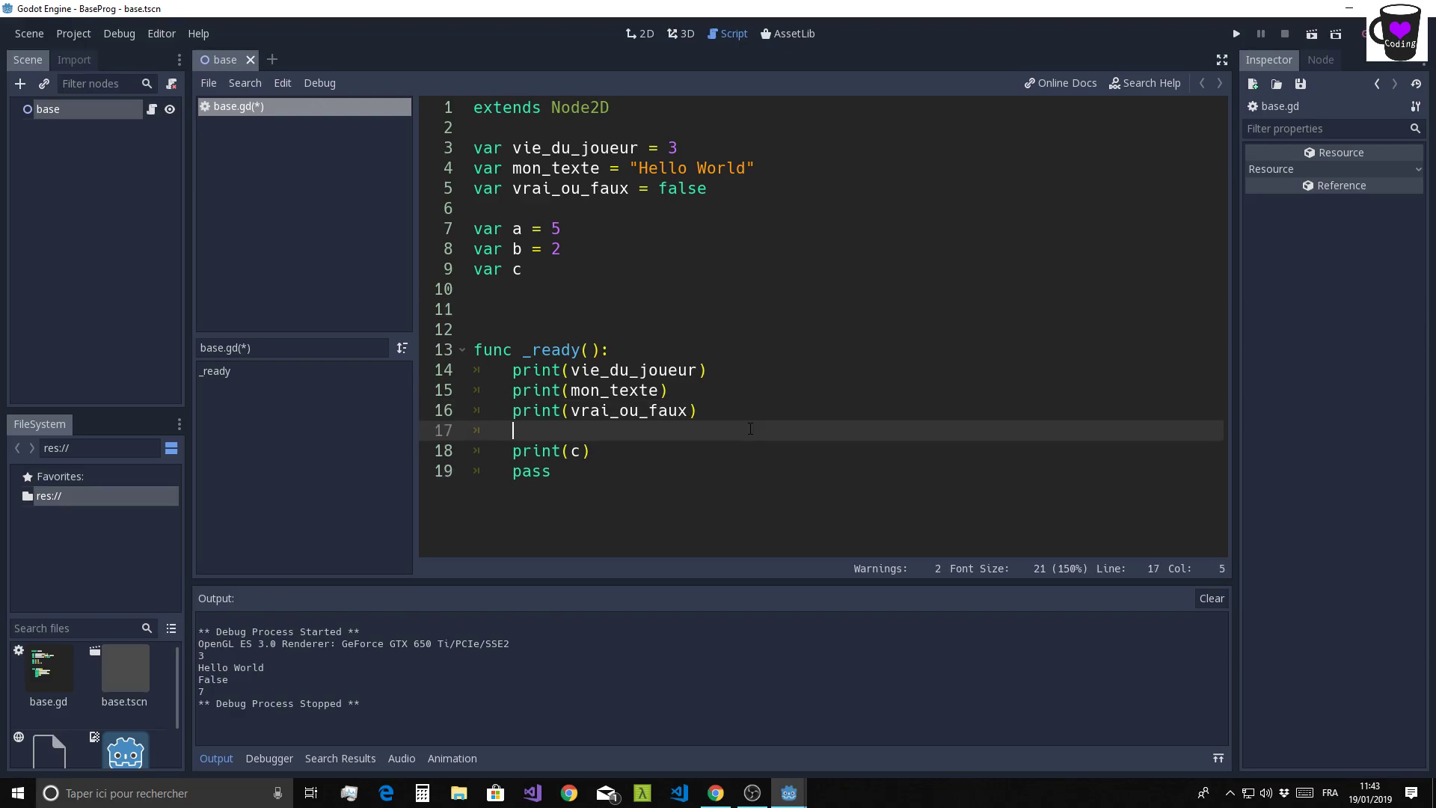
type("c = ")
type("a + ")
type("b")
left_click(572, 210)
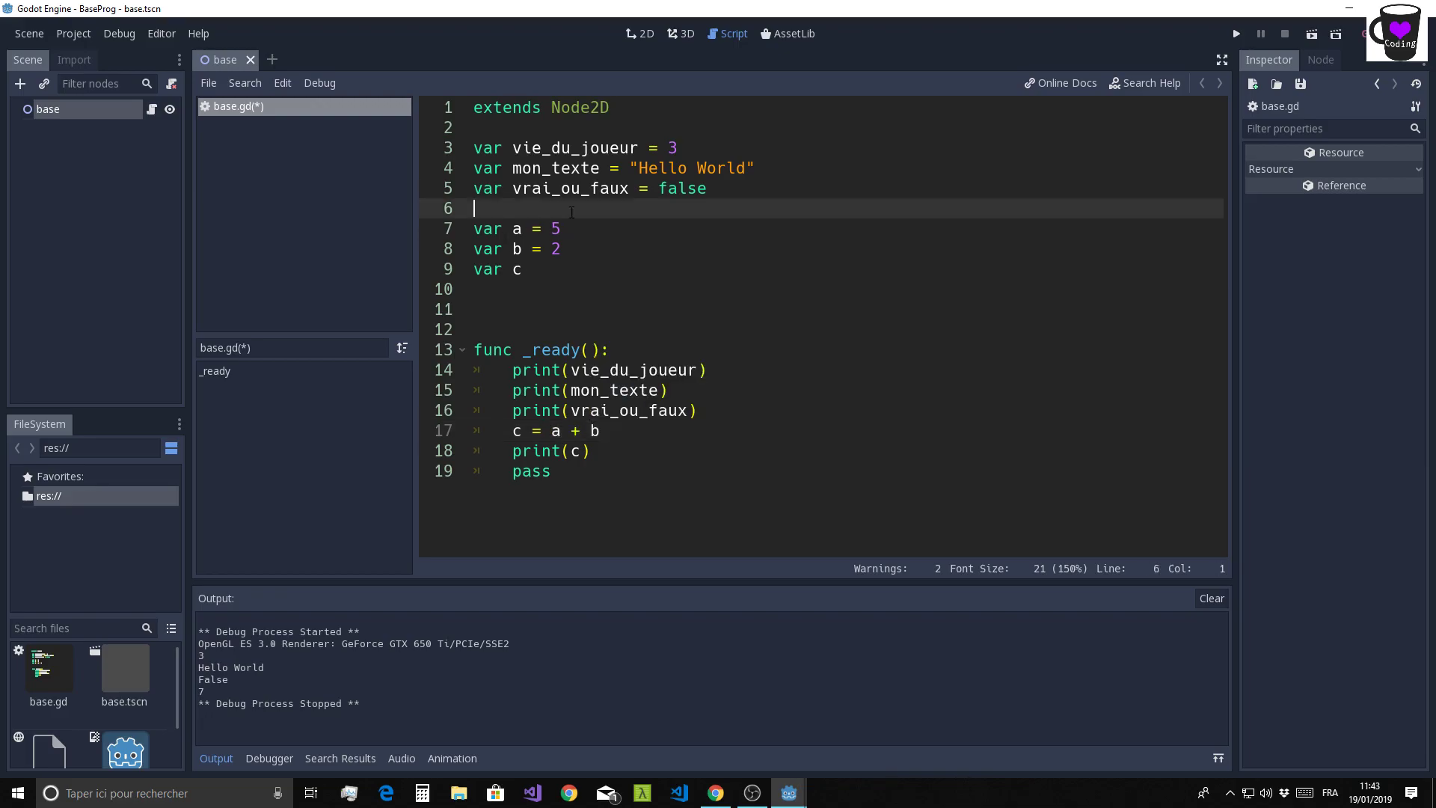
- Save base.gd with Ctrl+S and rerun the project, which prints 7 again
left_click(631, 270)
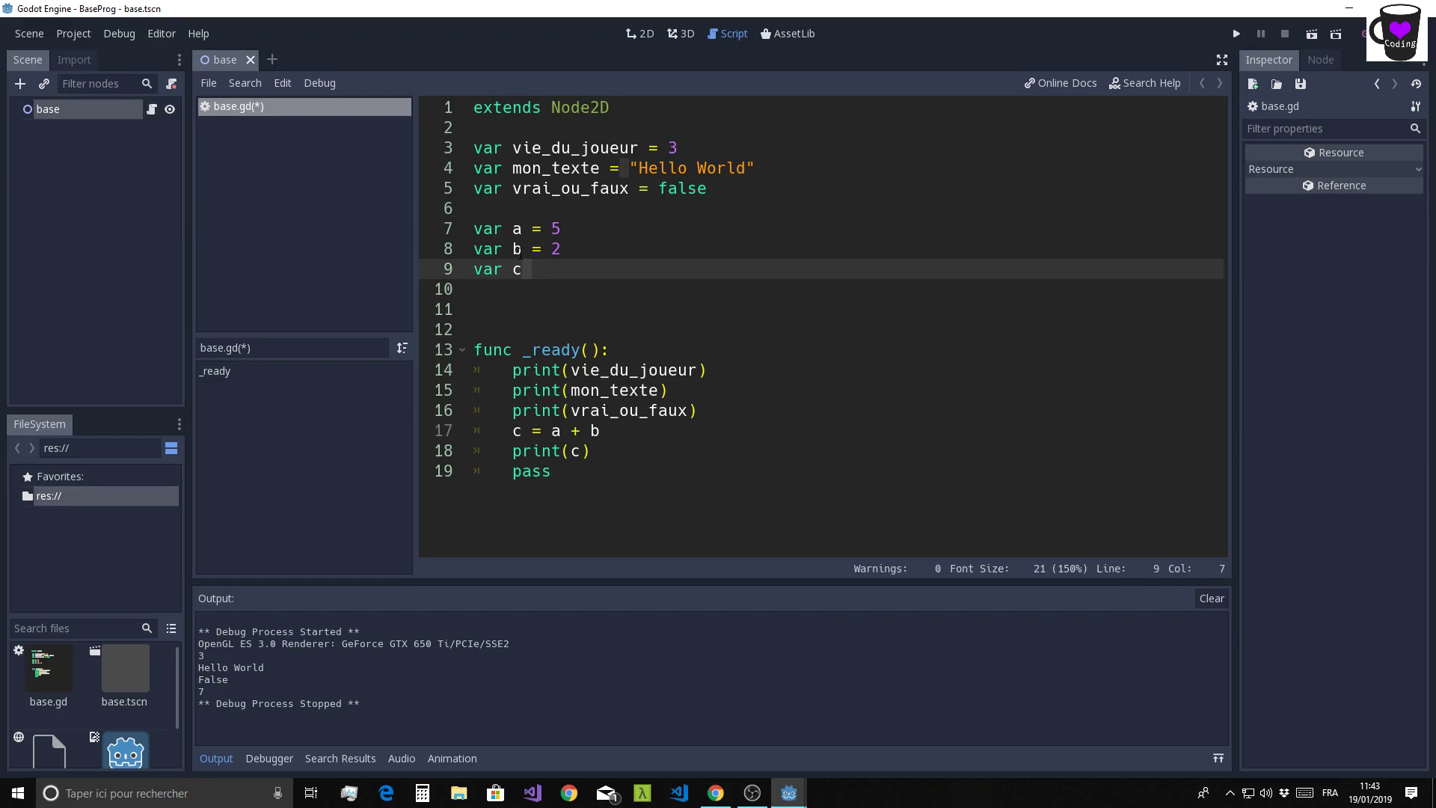
left_click_drag(533, 269, 422, 270)
left_click(522, 313)
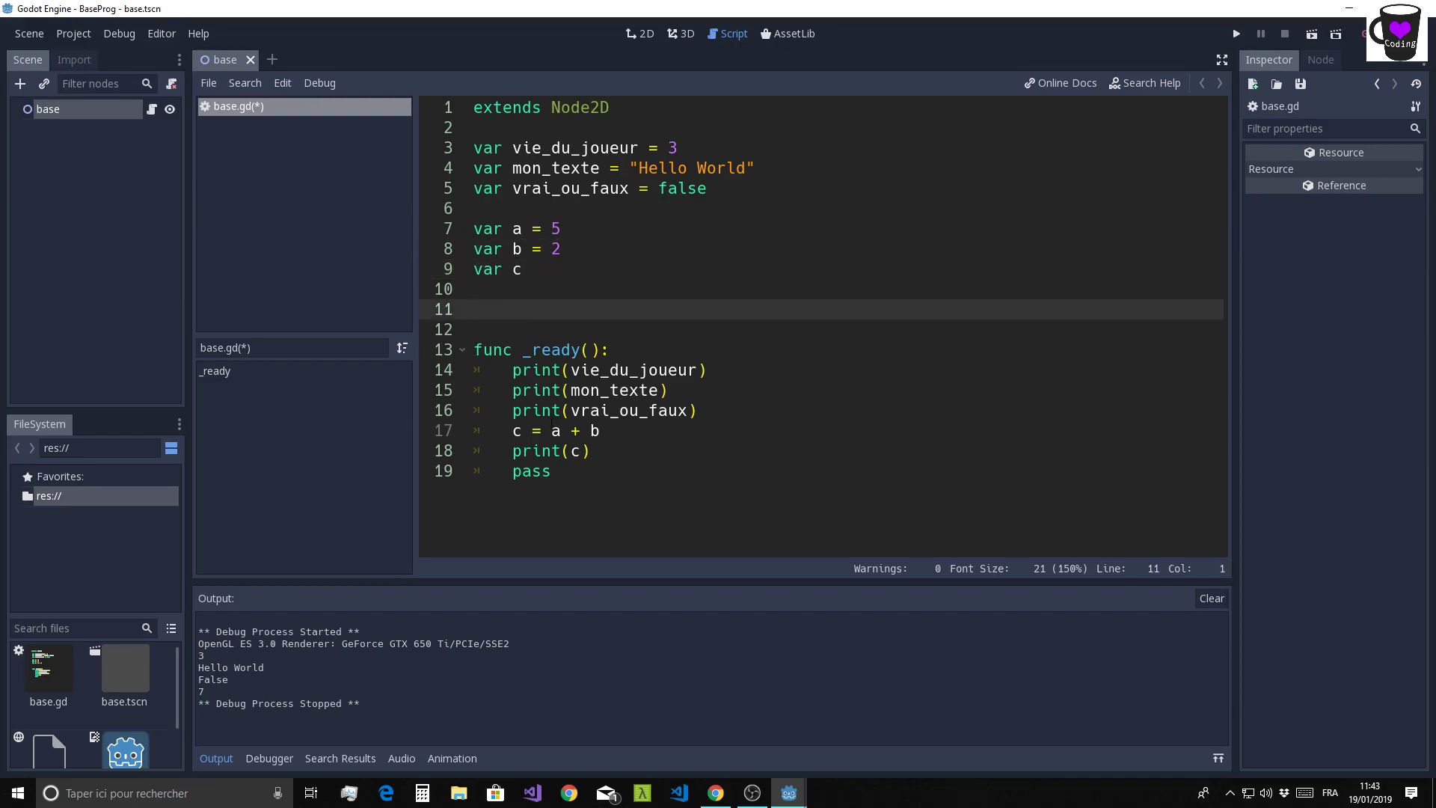
left_click(626, 427)
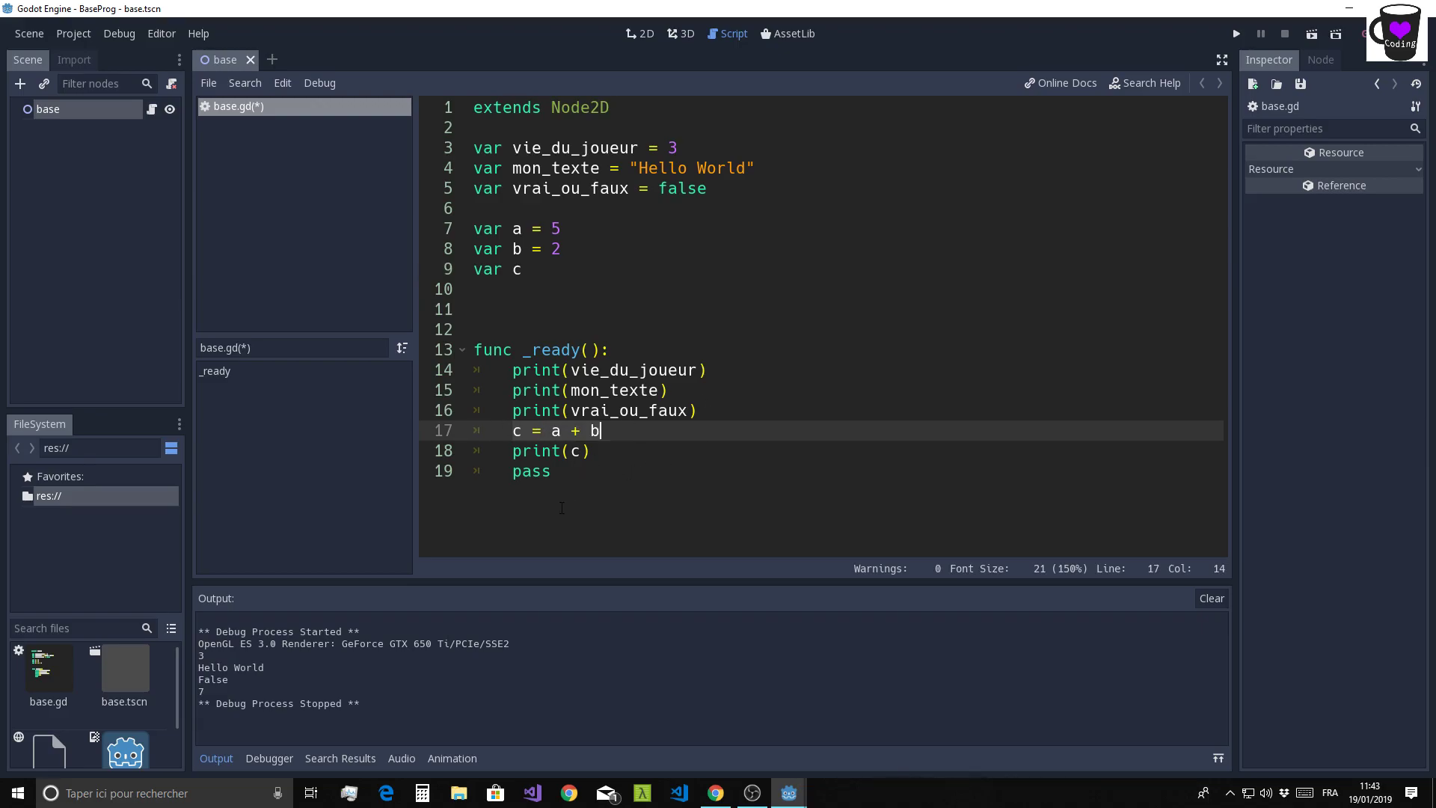
key("Down")
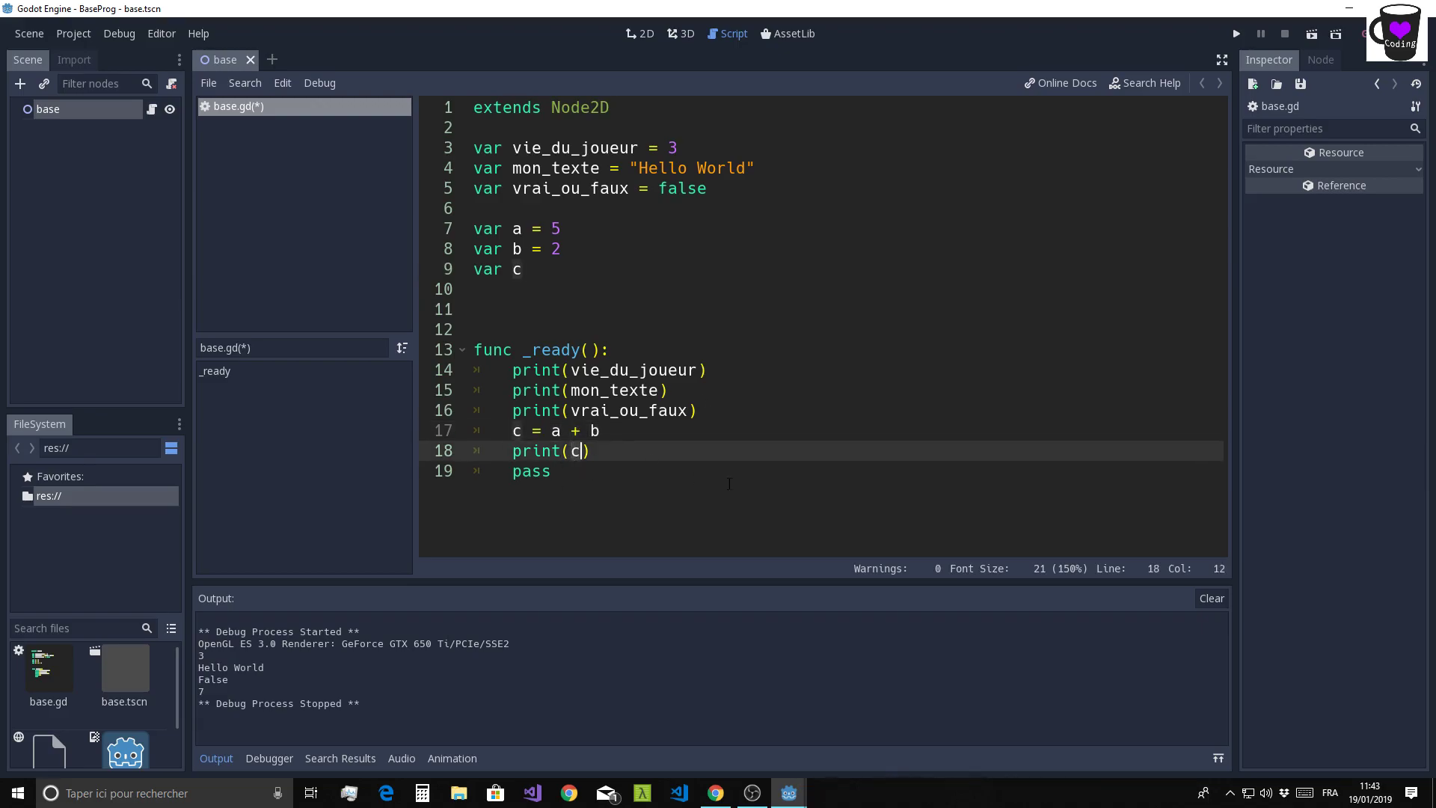
key("Down")
key("ctrl+s")
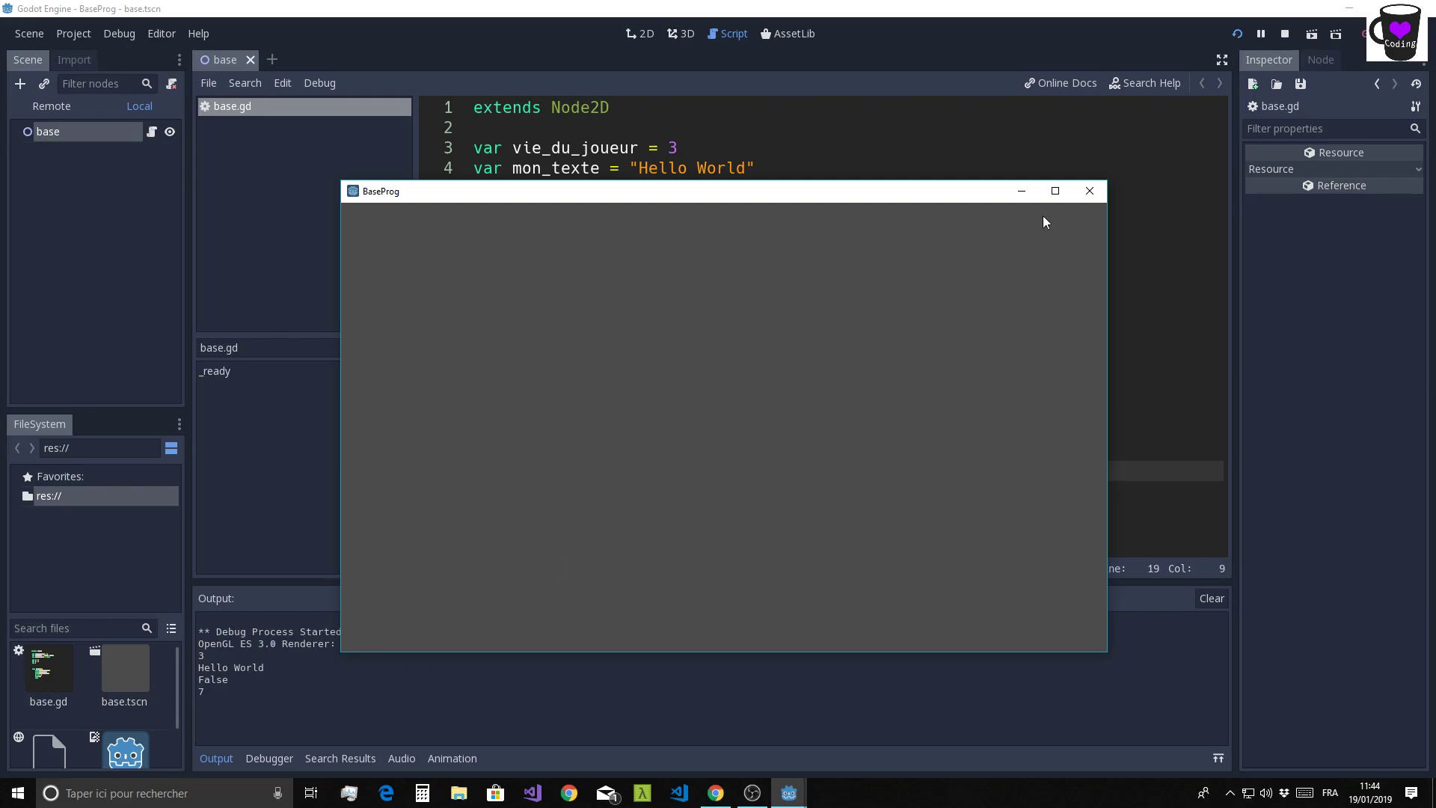
- Close the BaseProg game window to stop debugging, then put the cursor after + on line 17
left_click(1089, 191)
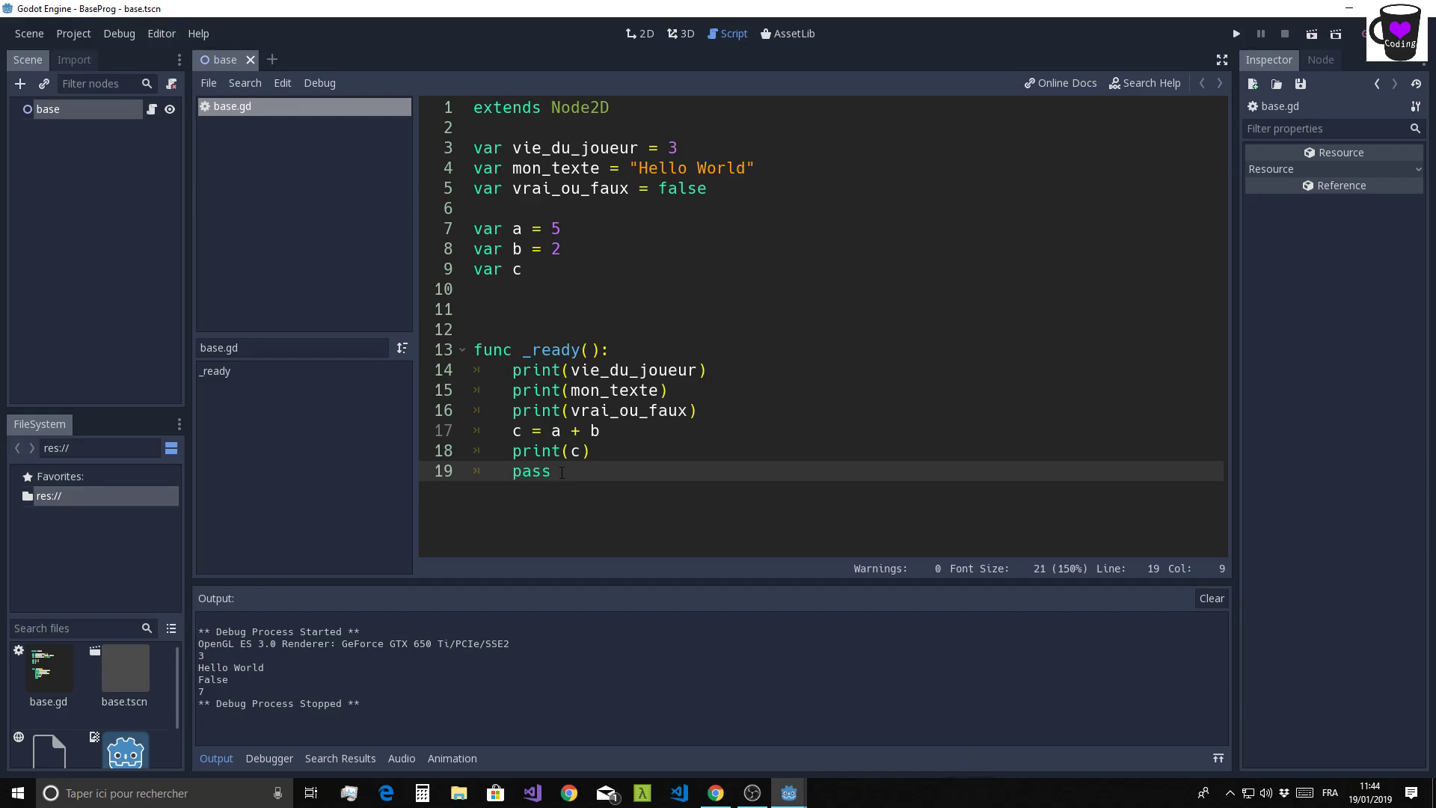
left_click(579, 431)
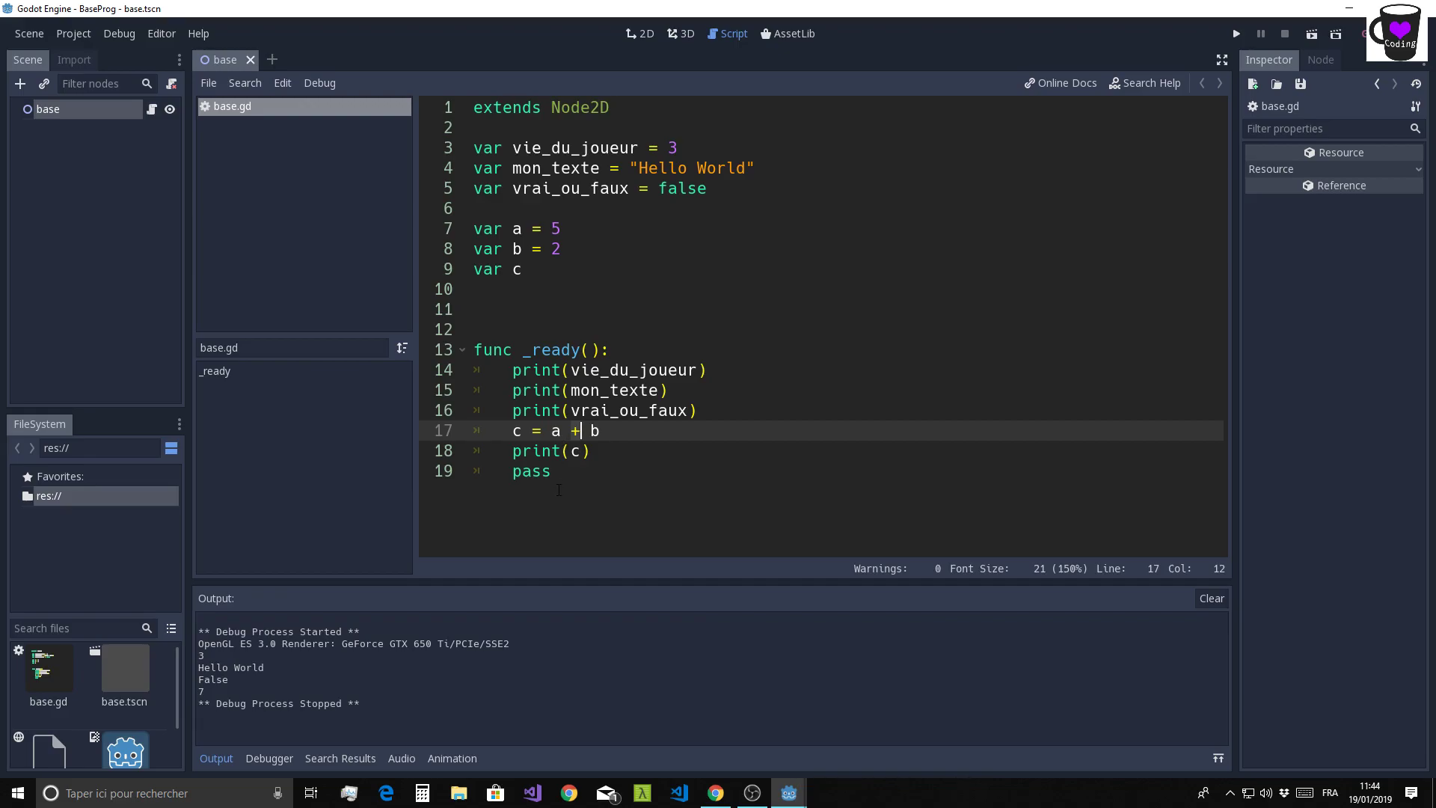
- Change line 17 to c = a / b and rerun with F5 so the output prints 2
key("BackSpace")
type("*")
key("BackSpace")
type("/")
left_click(673, 486)
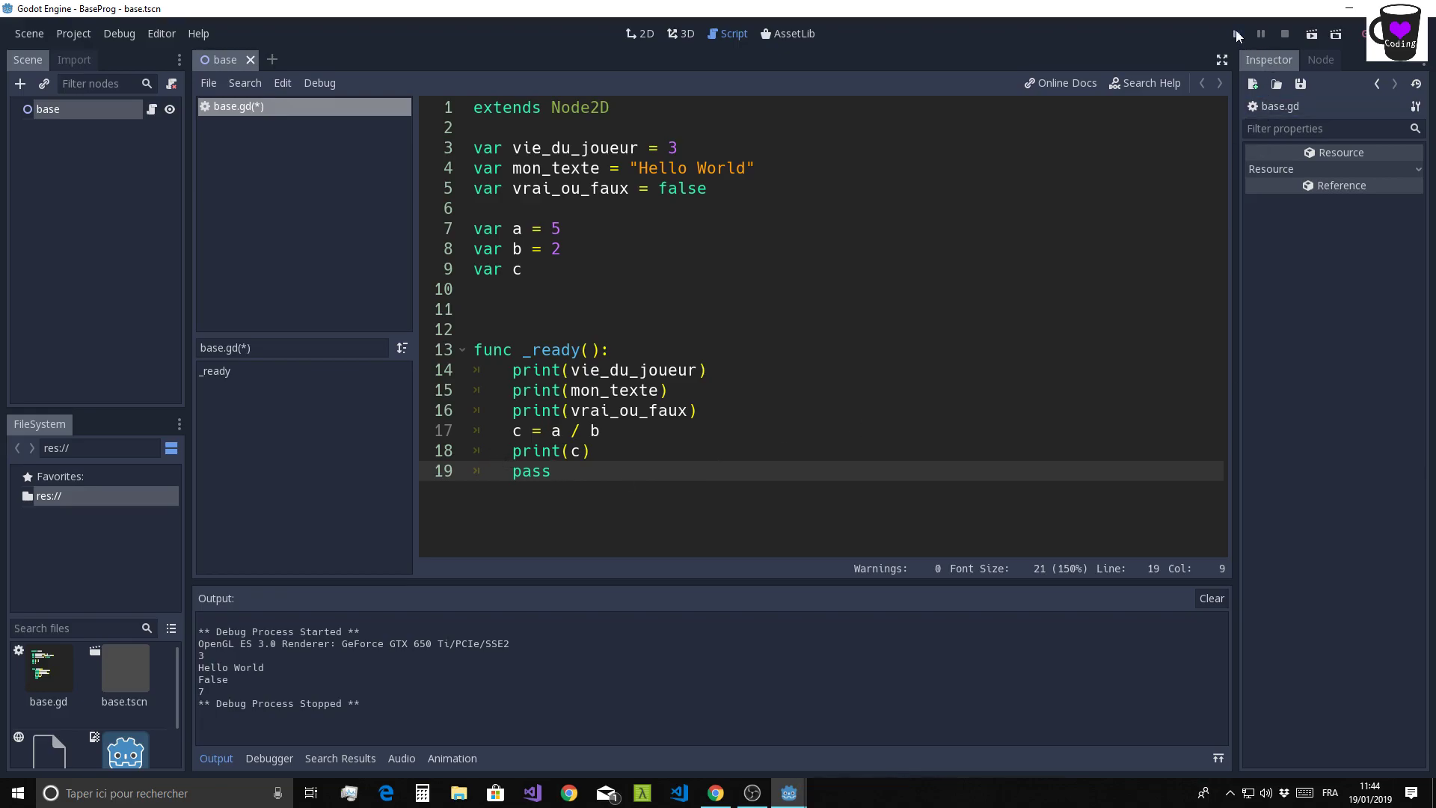
key("F5")
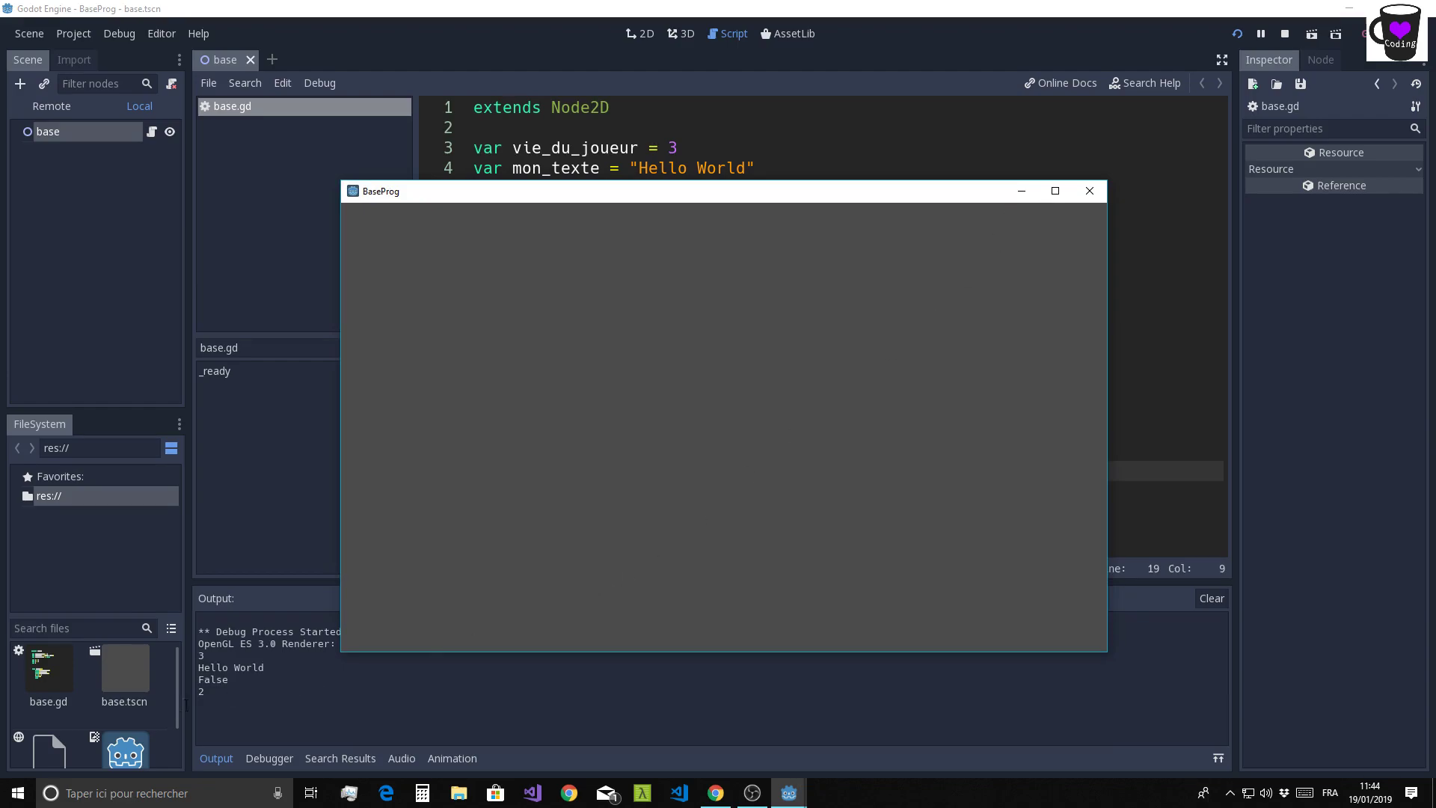
left_click(211, 694)
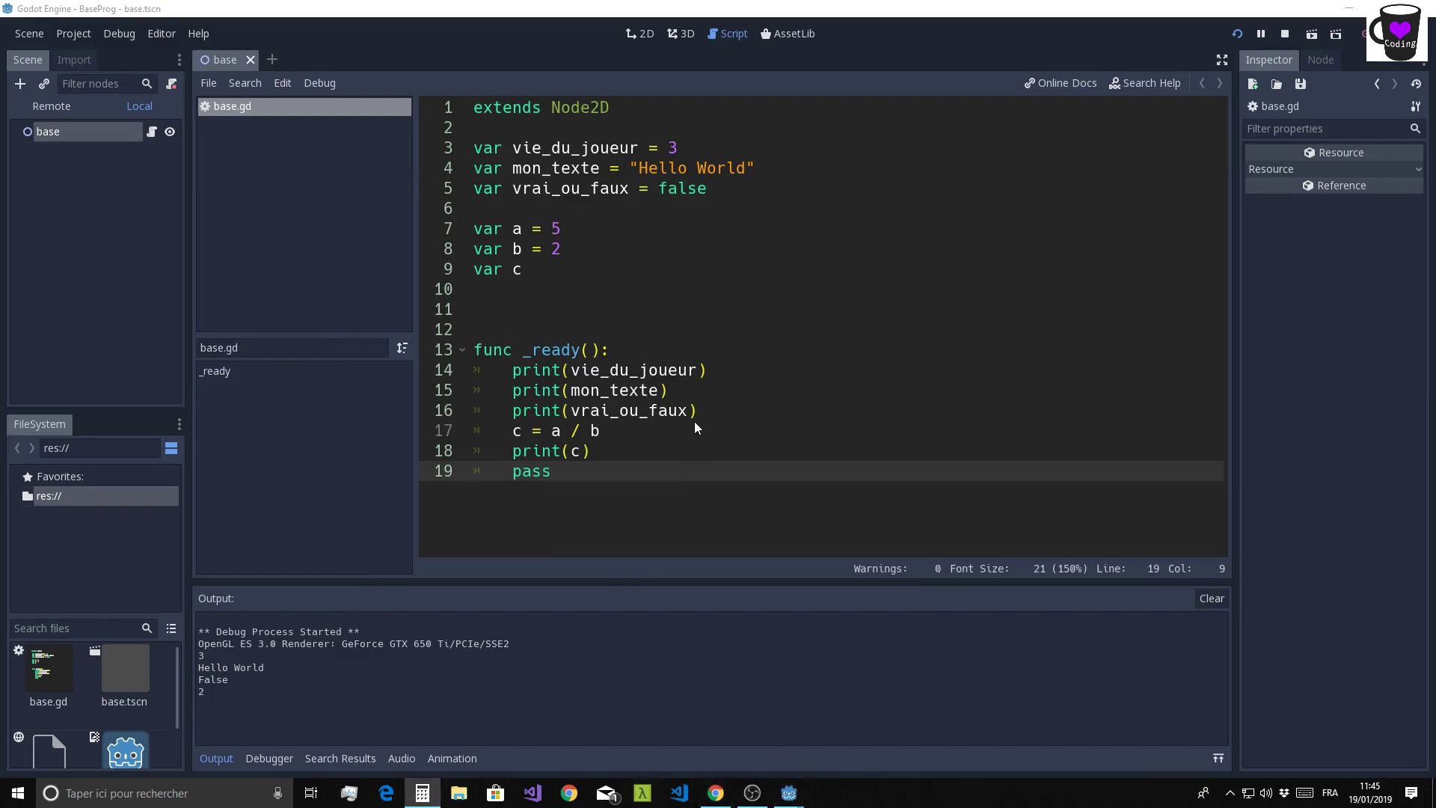
- Check 5 ÷ 2 = 2.5 in Calculator, then close it and return to line 7
left_click(1038, 577)
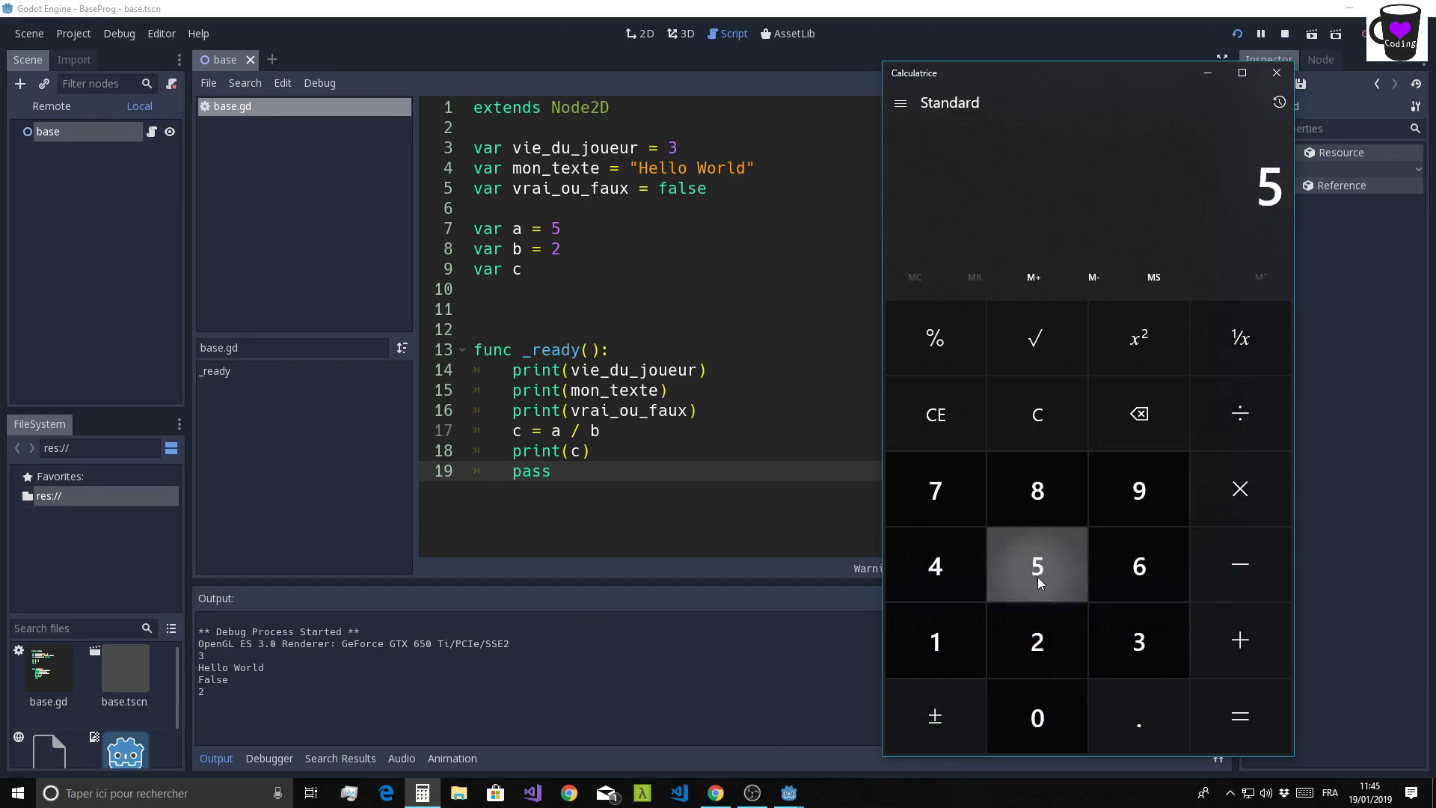
left_click(1205, 443)
left_click(1076, 641)
left_click(1227, 719)
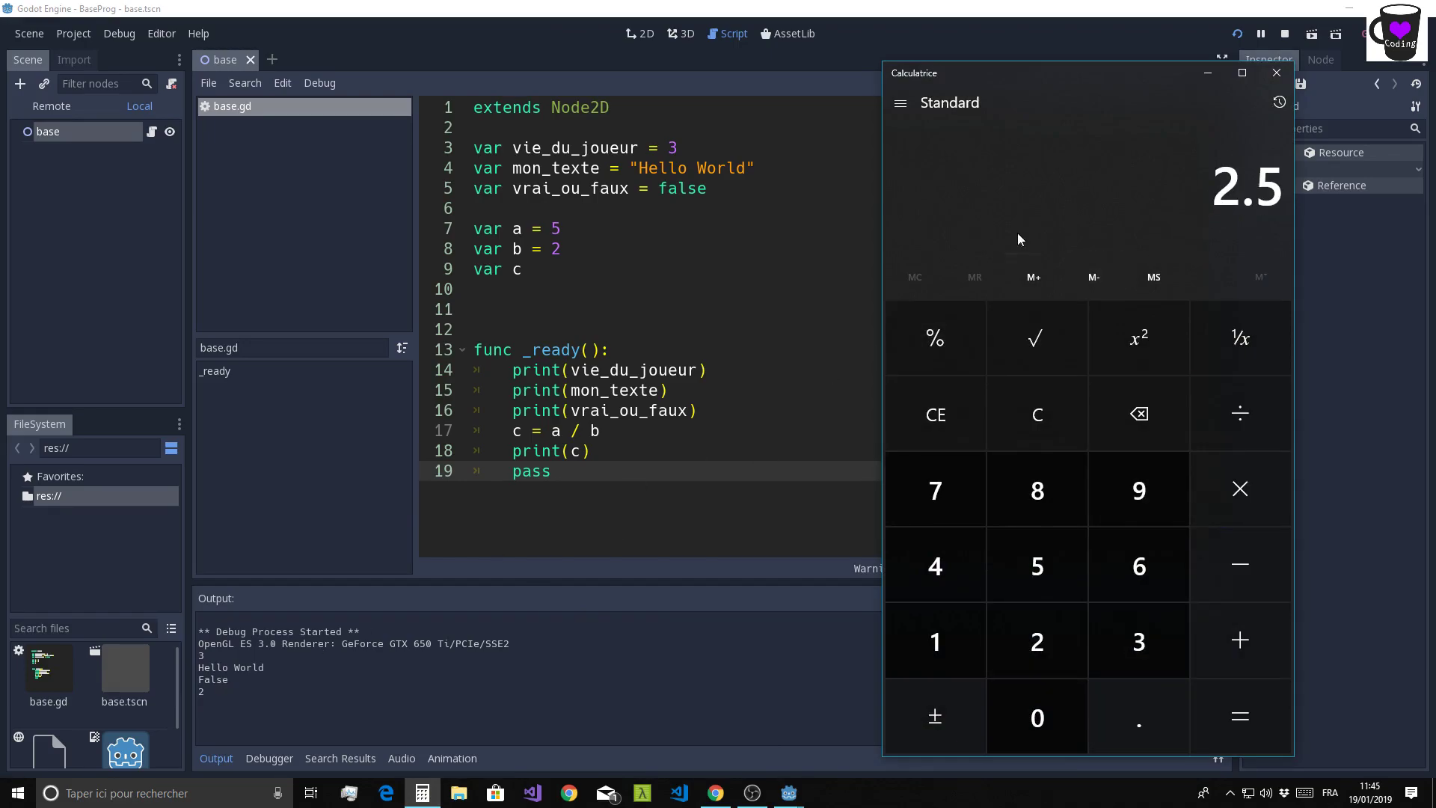
left_click(1283, 73)
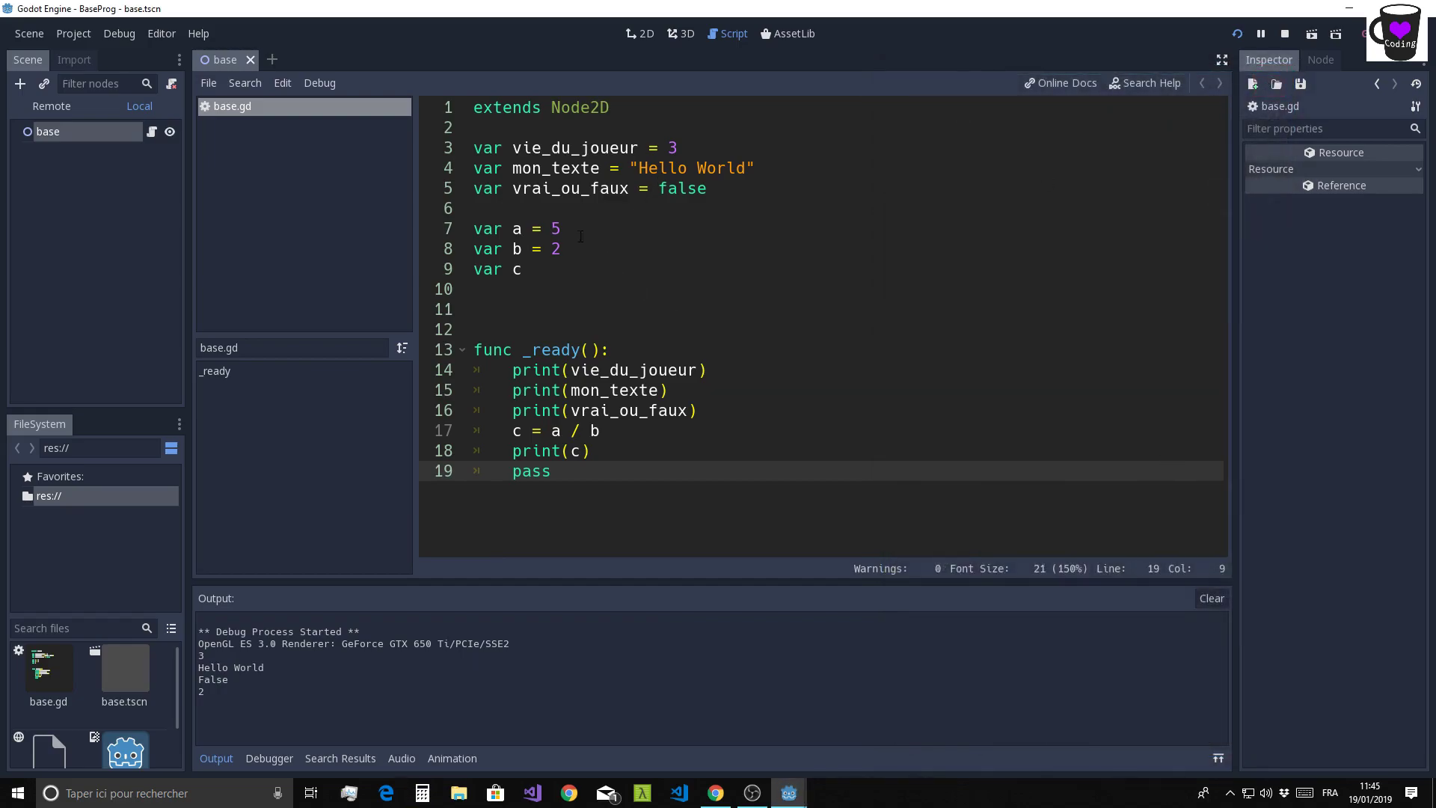
left_click(579, 234)
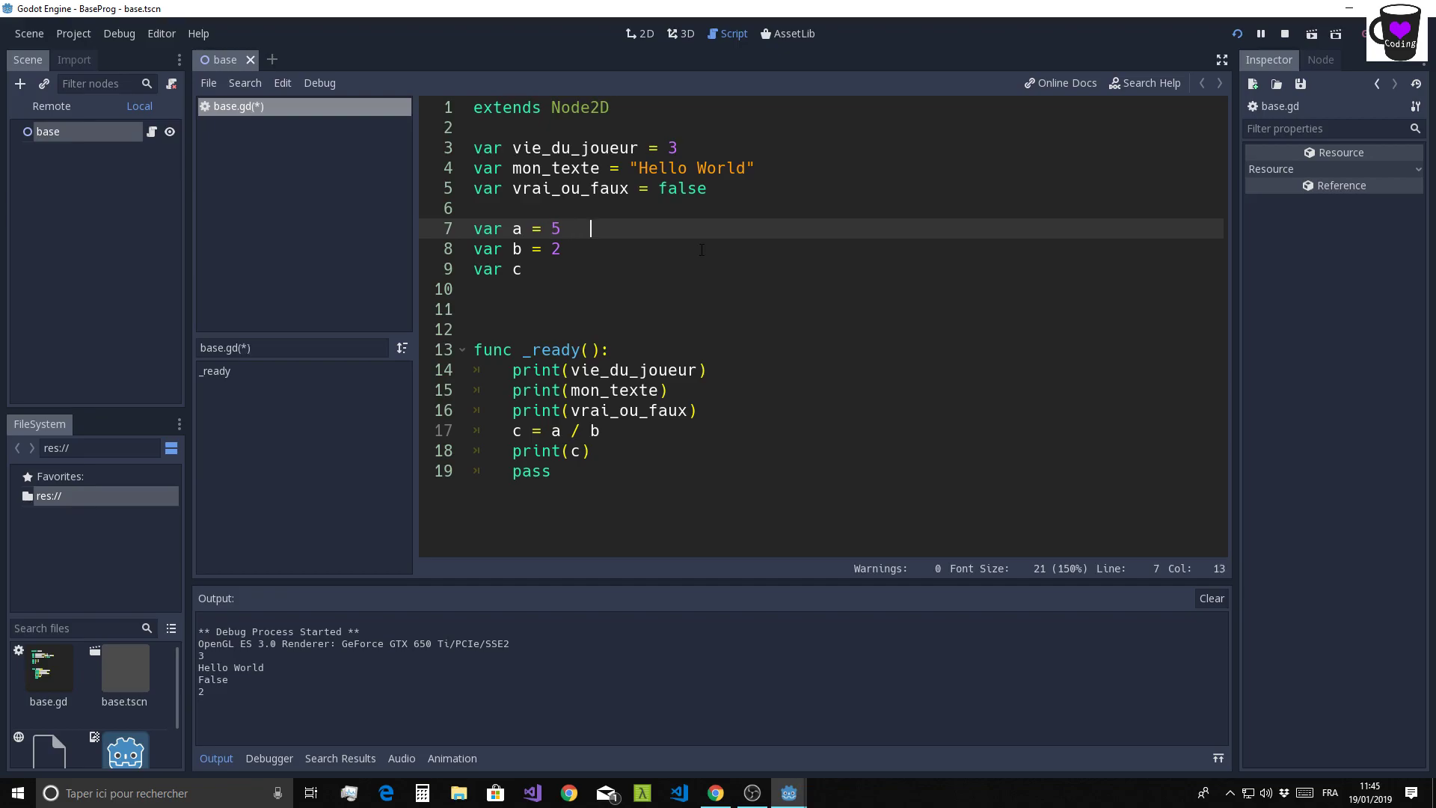
- Add '#entier int' comments after var a = 5 and var b = 2
type("# entie")
type("r  ")
type("int")
left_click(610, 229)
key("BackSpace")
key("Left")
left_click(599, 248)
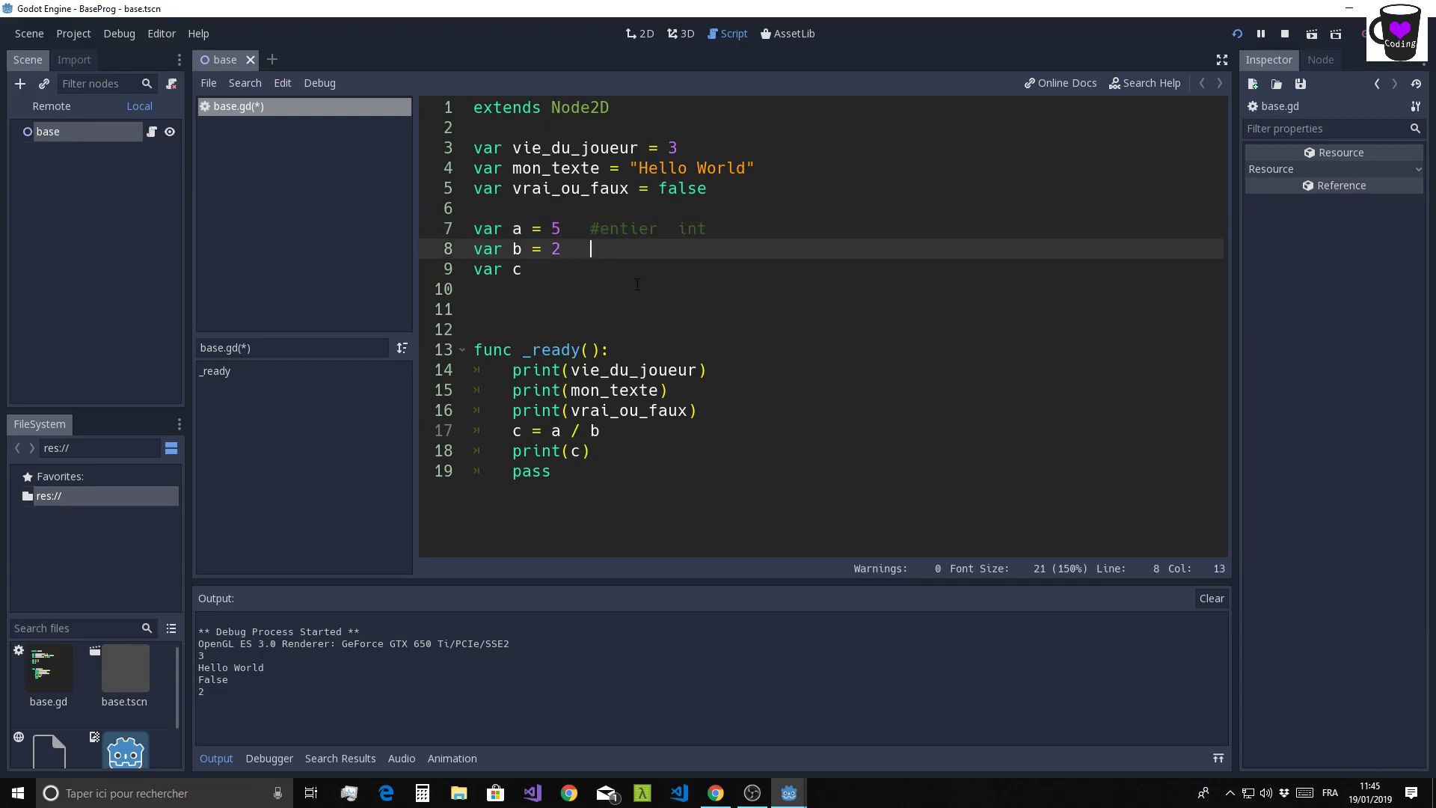
type("#")
type("entier  ")
type("int")
- Change var a's value from 5 to 5.0
left_click(529, 273)
left_click(442, 270)
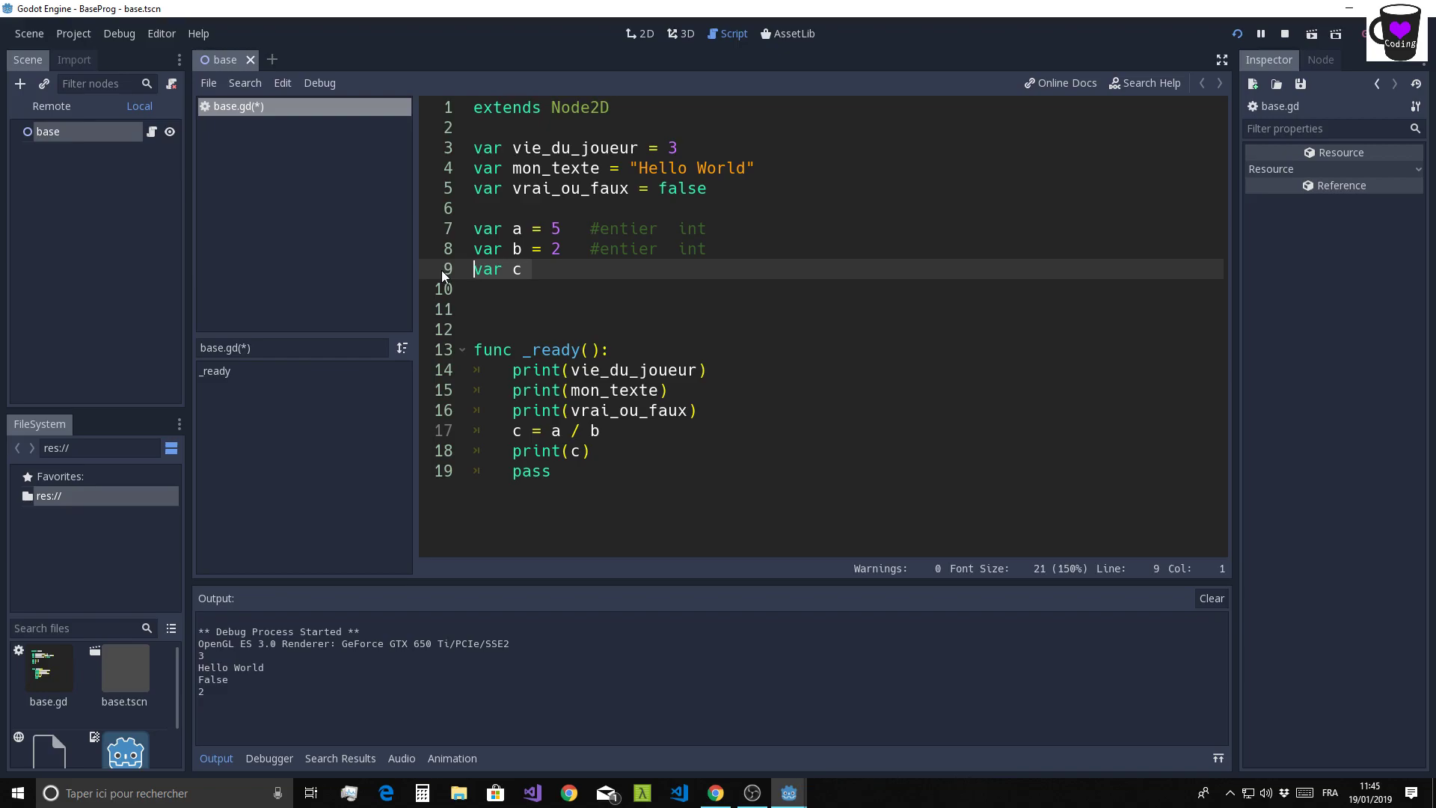
left_click(555, 430)
key("End")
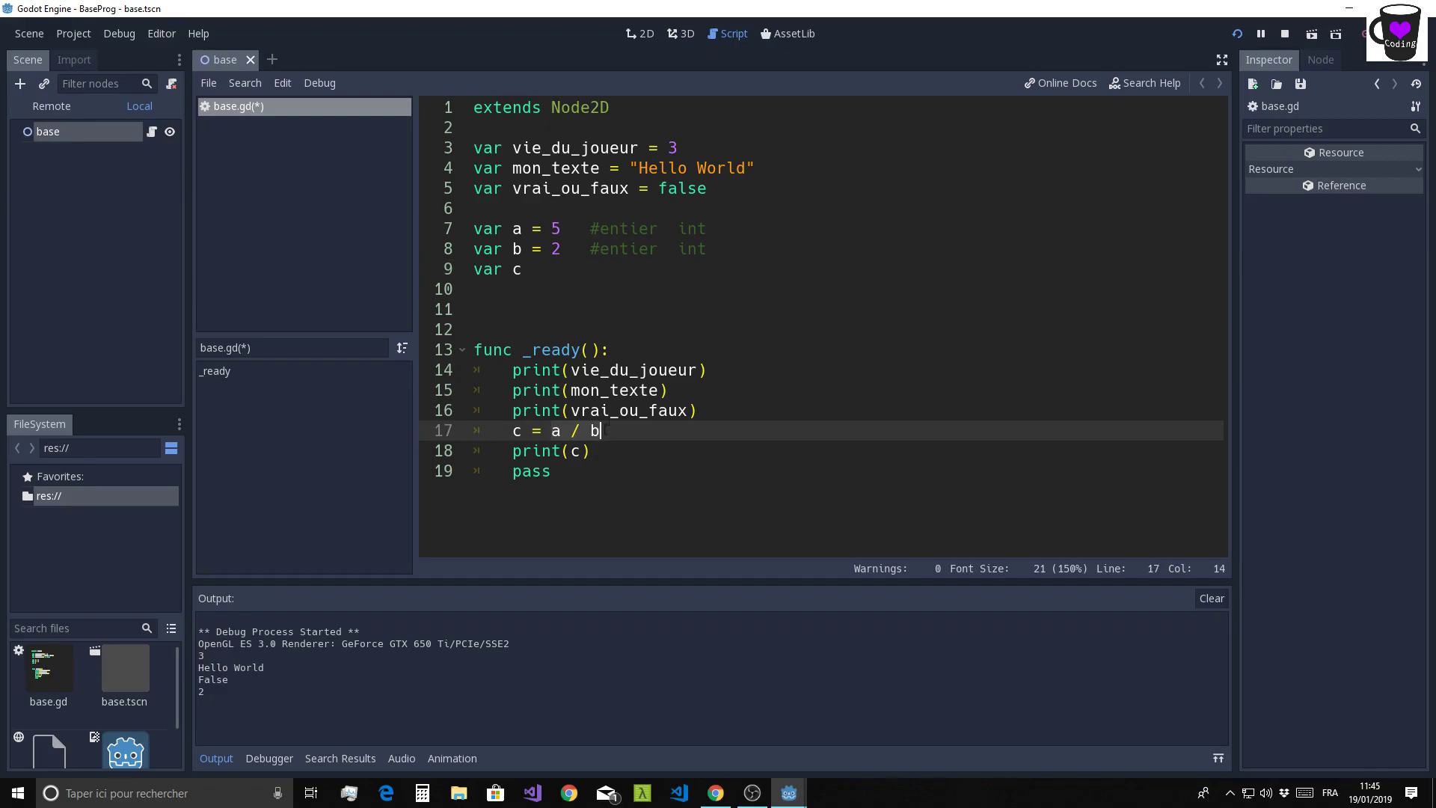
left_click(580, 451)
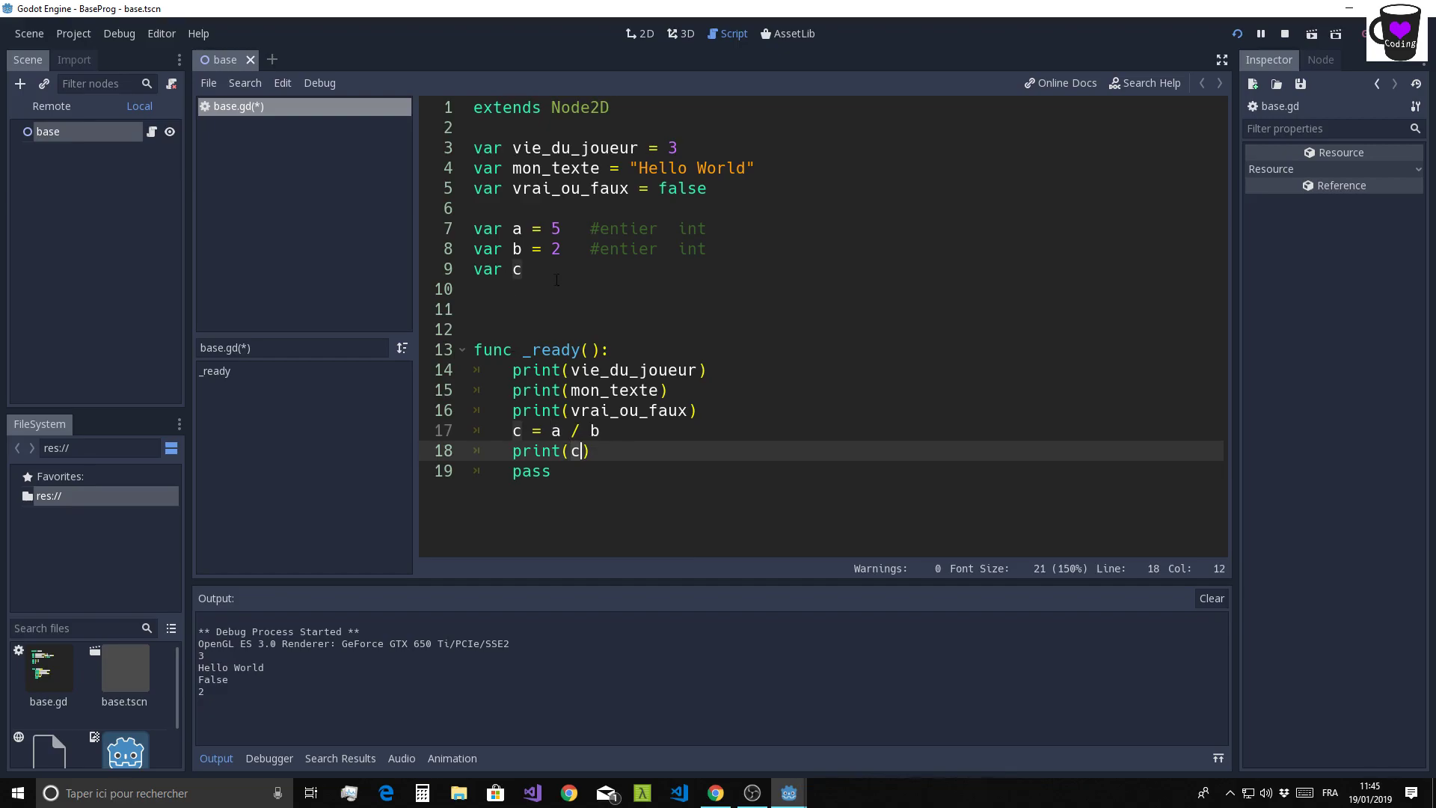
left_click(562, 228)
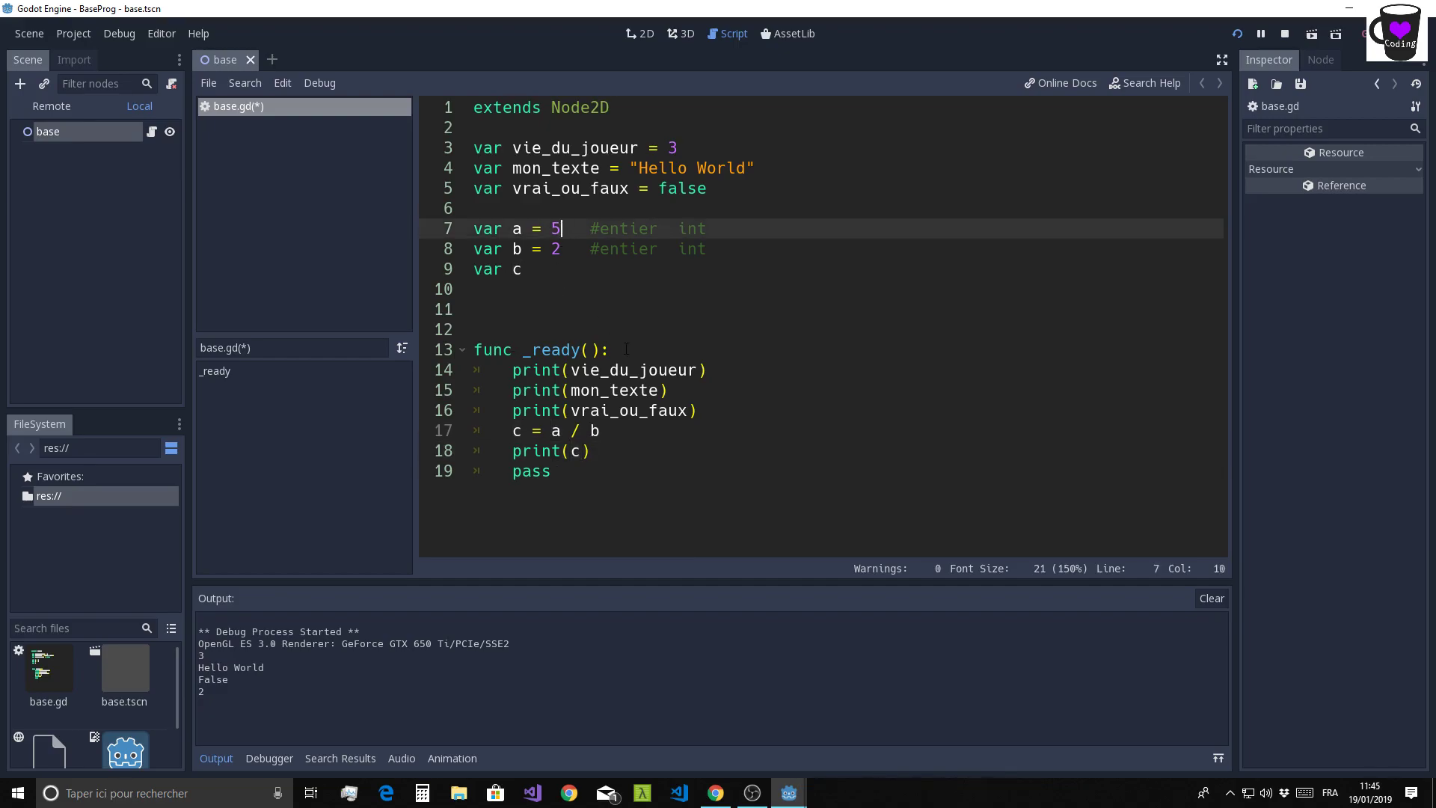
type(".0")
- Rerun the scene to confirm the output now shows 2.5, then close the game window
left_click(1289, 38)
left_click(1236, 38)
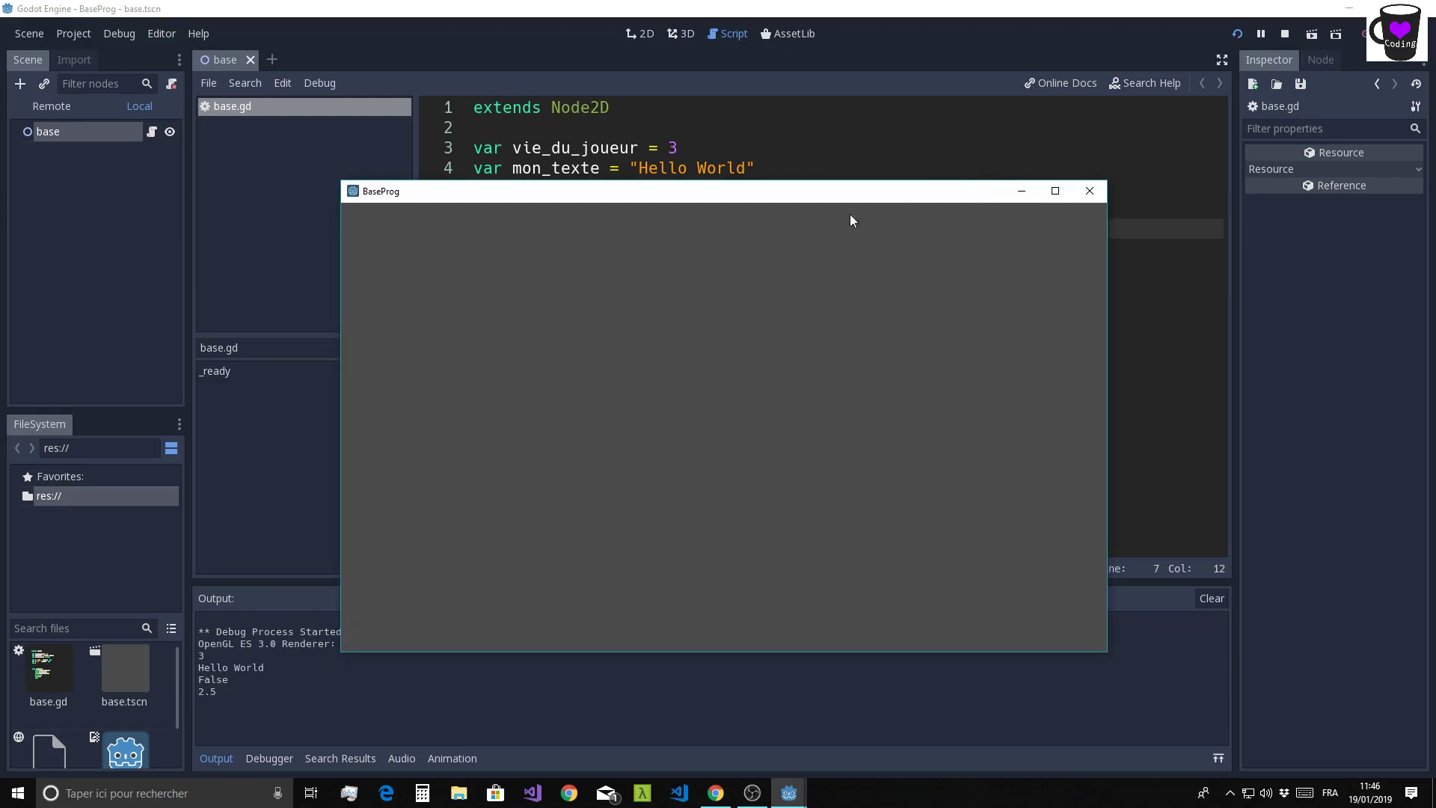
left_click(162, 693)
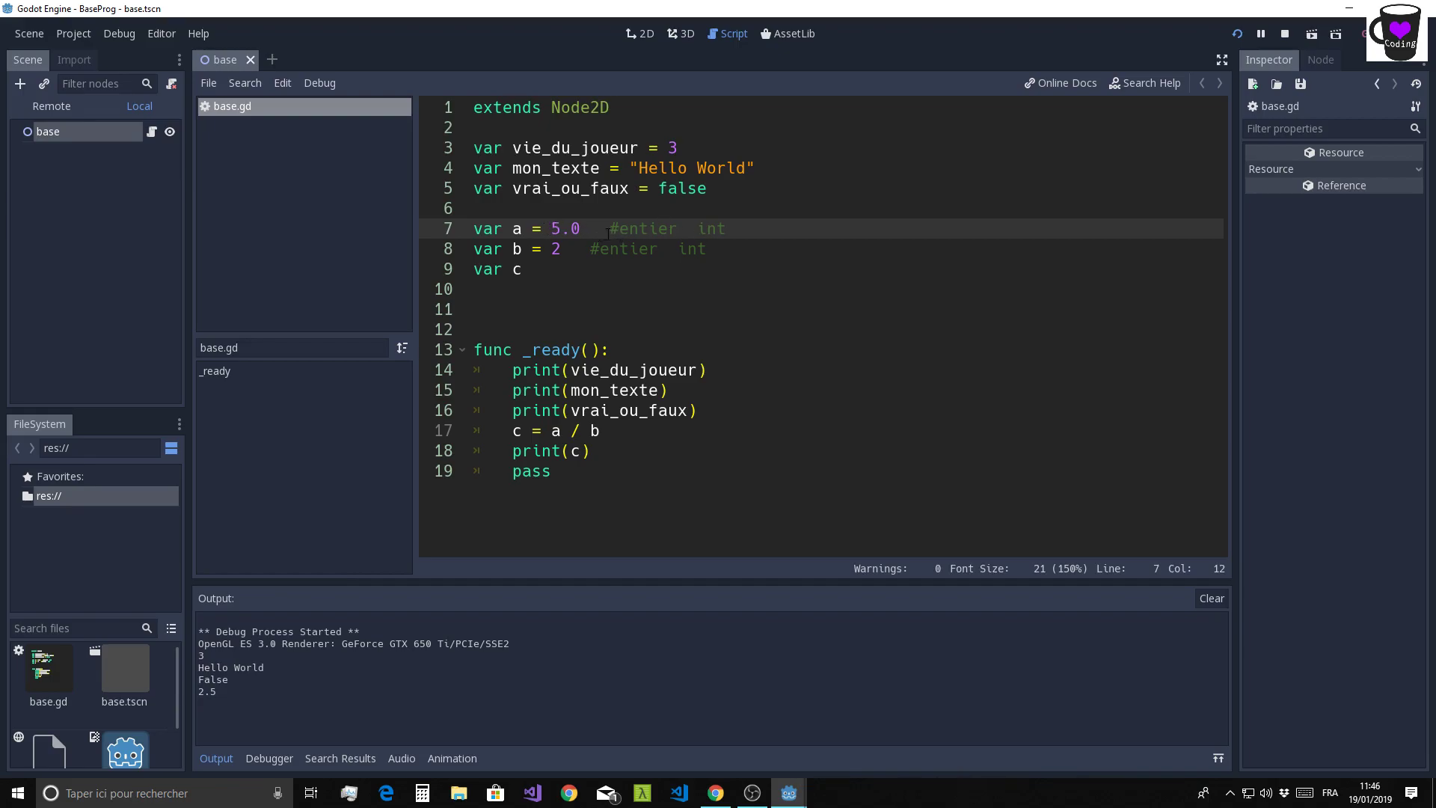
- Change line 7's comment from '#entier int' to '#flotant float'
key("Delete")
key("Delete")
left_click_drag(599, 230, 652, 230)
type("fl")
type("o")
type("tant")
double_click(684, 227)
type("float")
- Review the var c declaration and the c = a / b line in _ready()
left_click(698, 337)
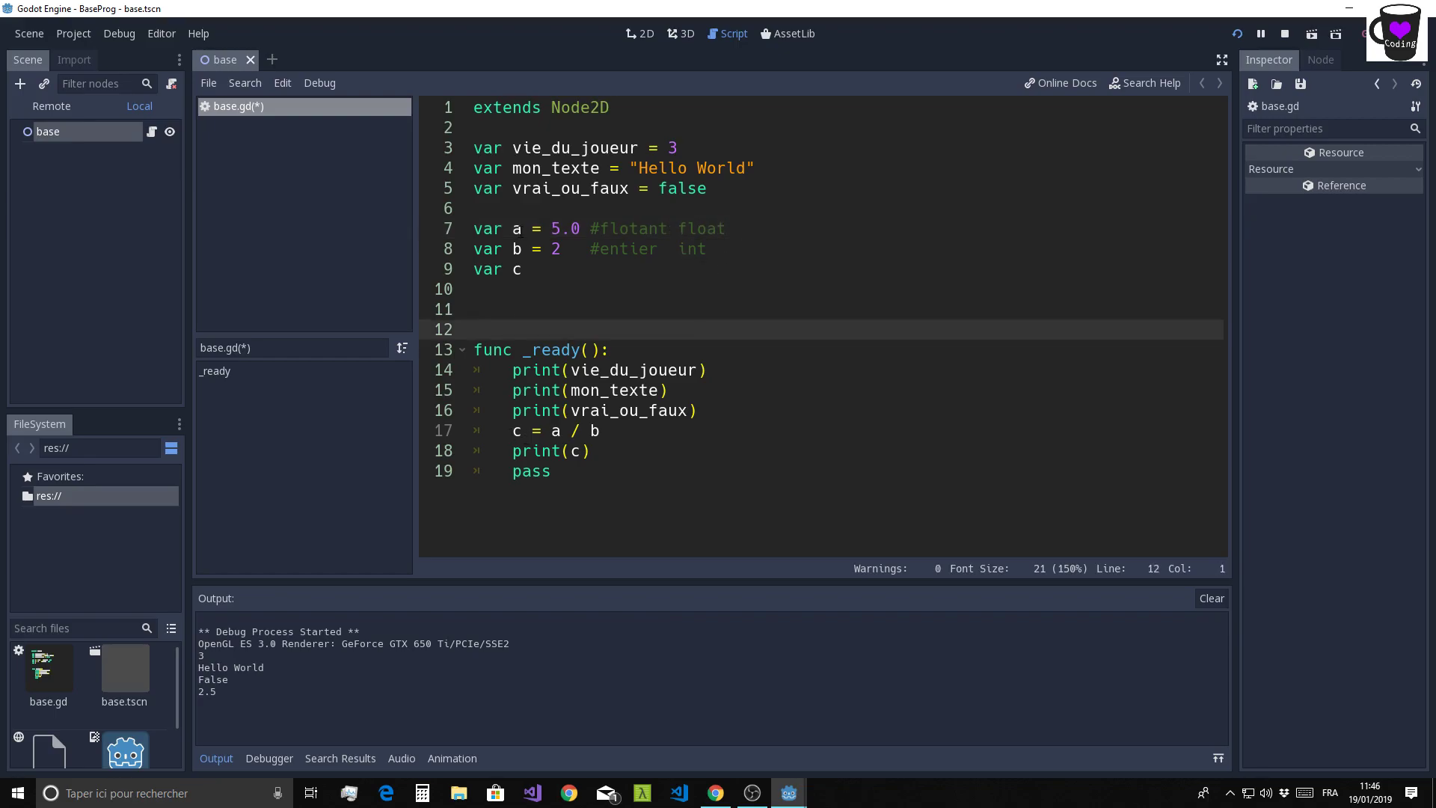
left_click(509, 431)
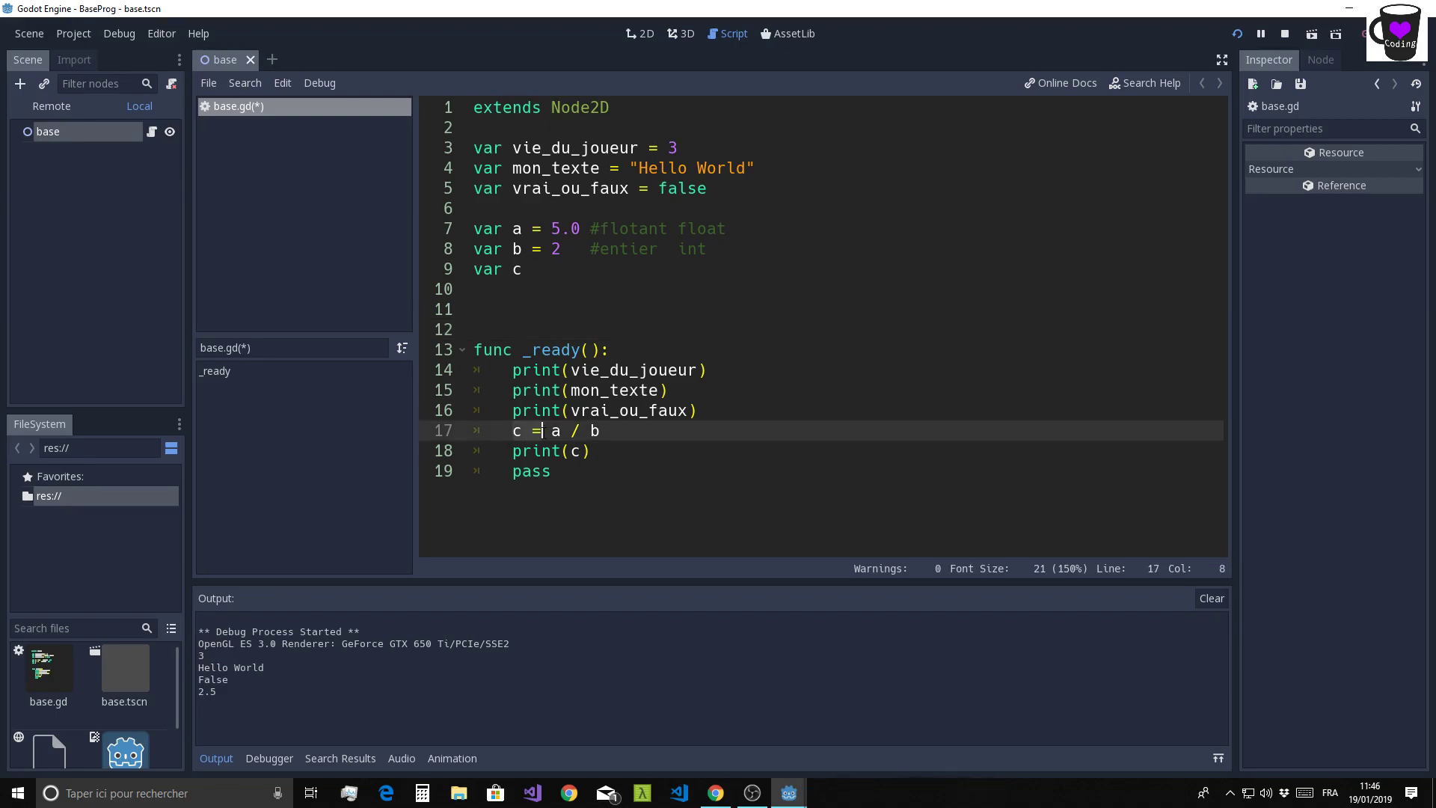
left_click(638, 431)
left_click(472, 273)
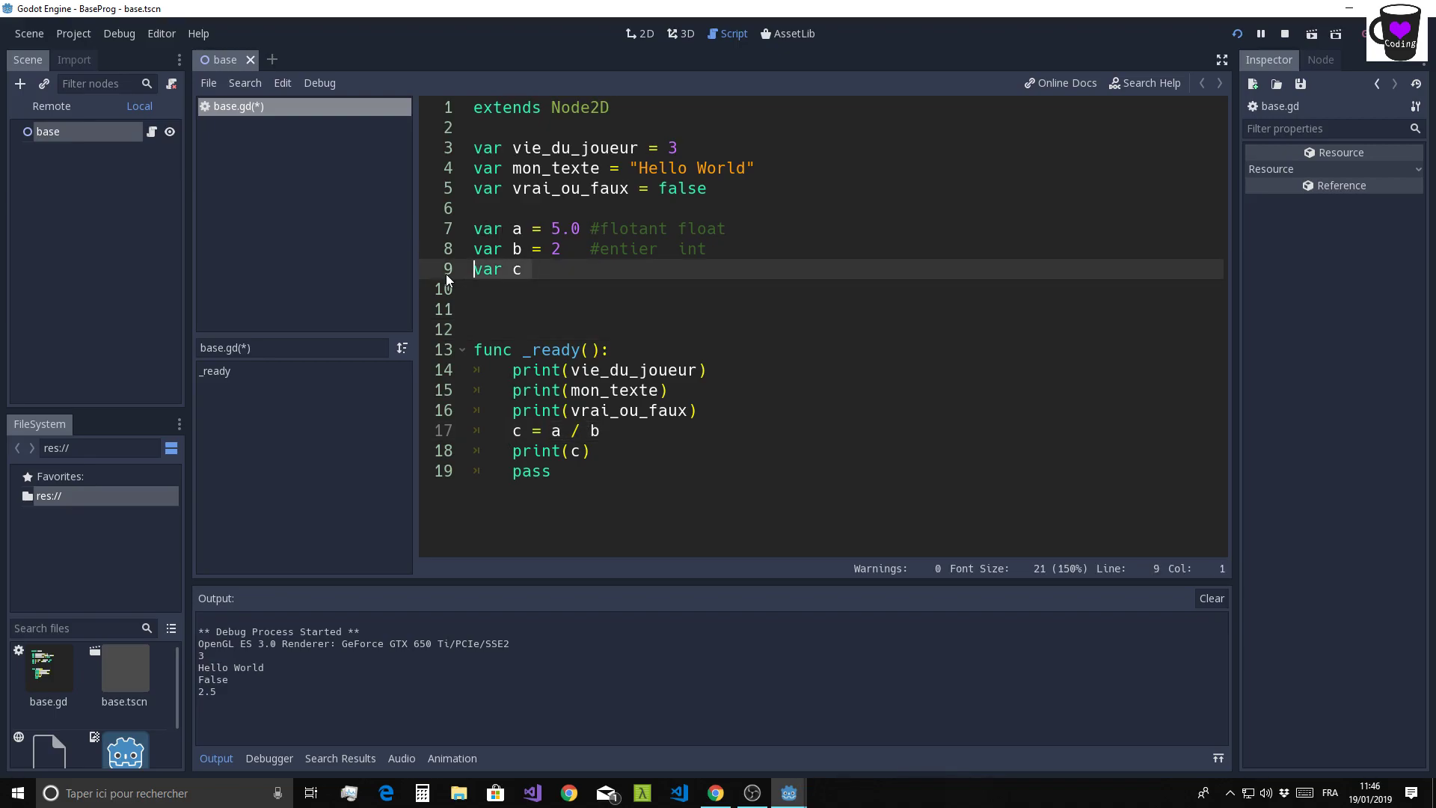
left_click(523, 432)
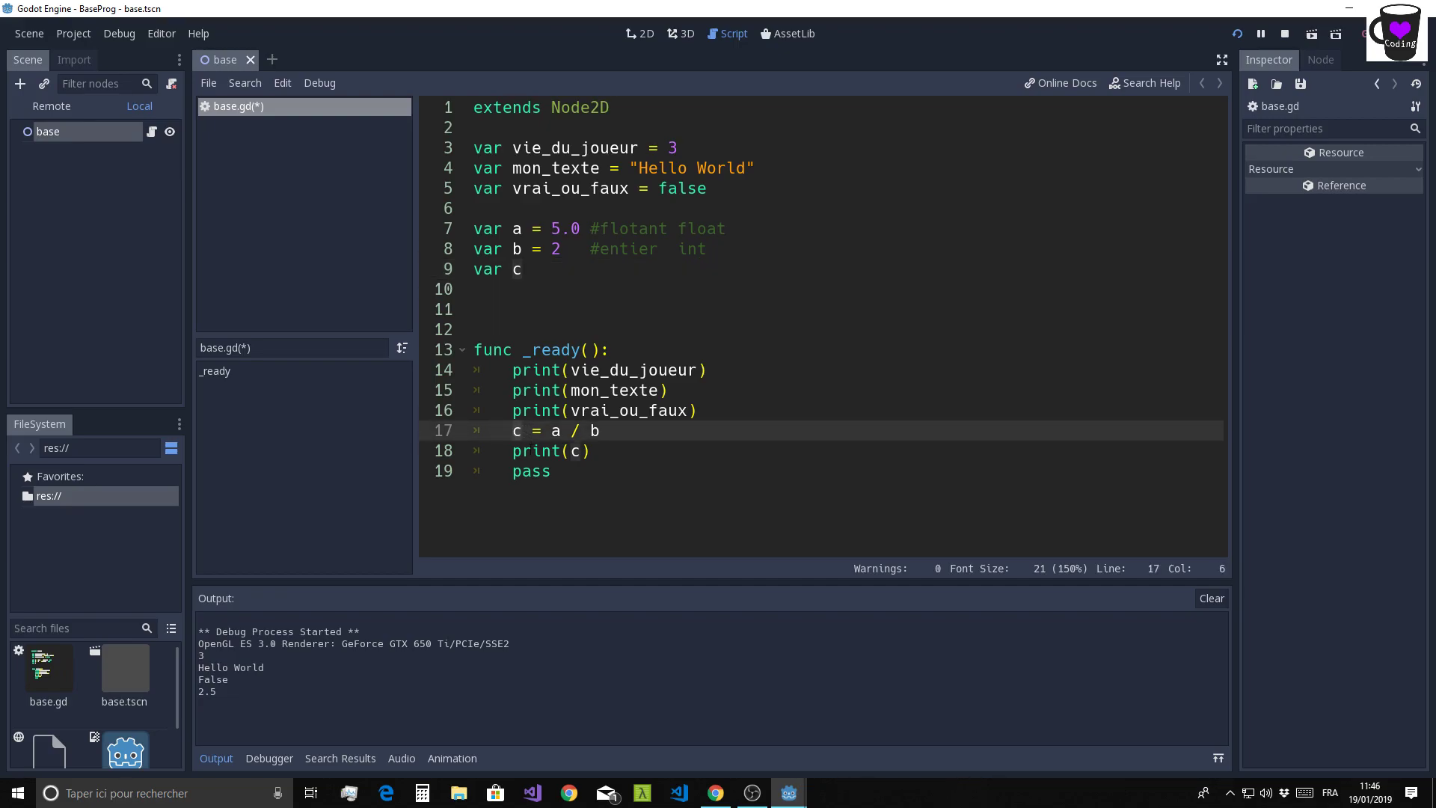
left_click(609, 430)
left_click(599, 469)
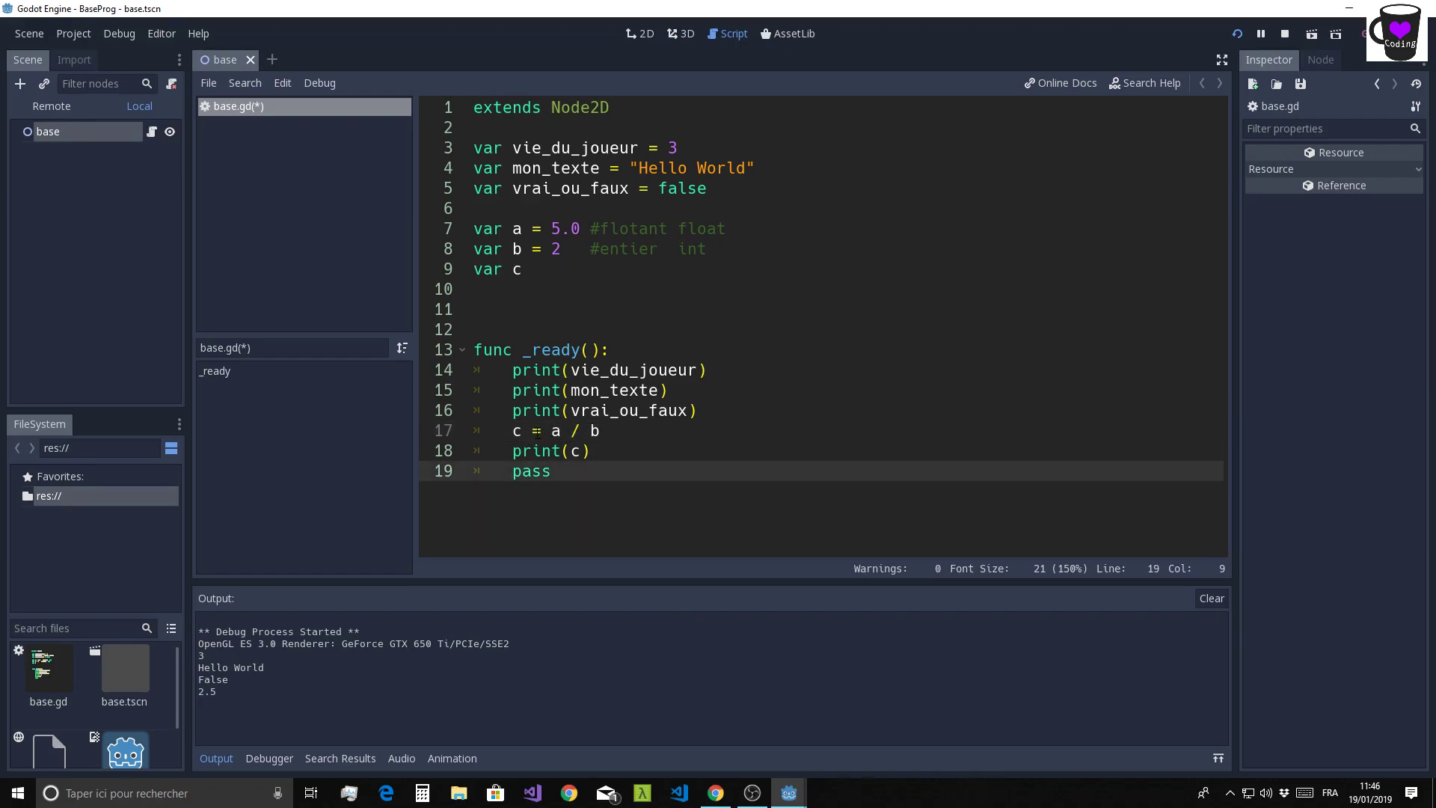
left_click(561, 432)
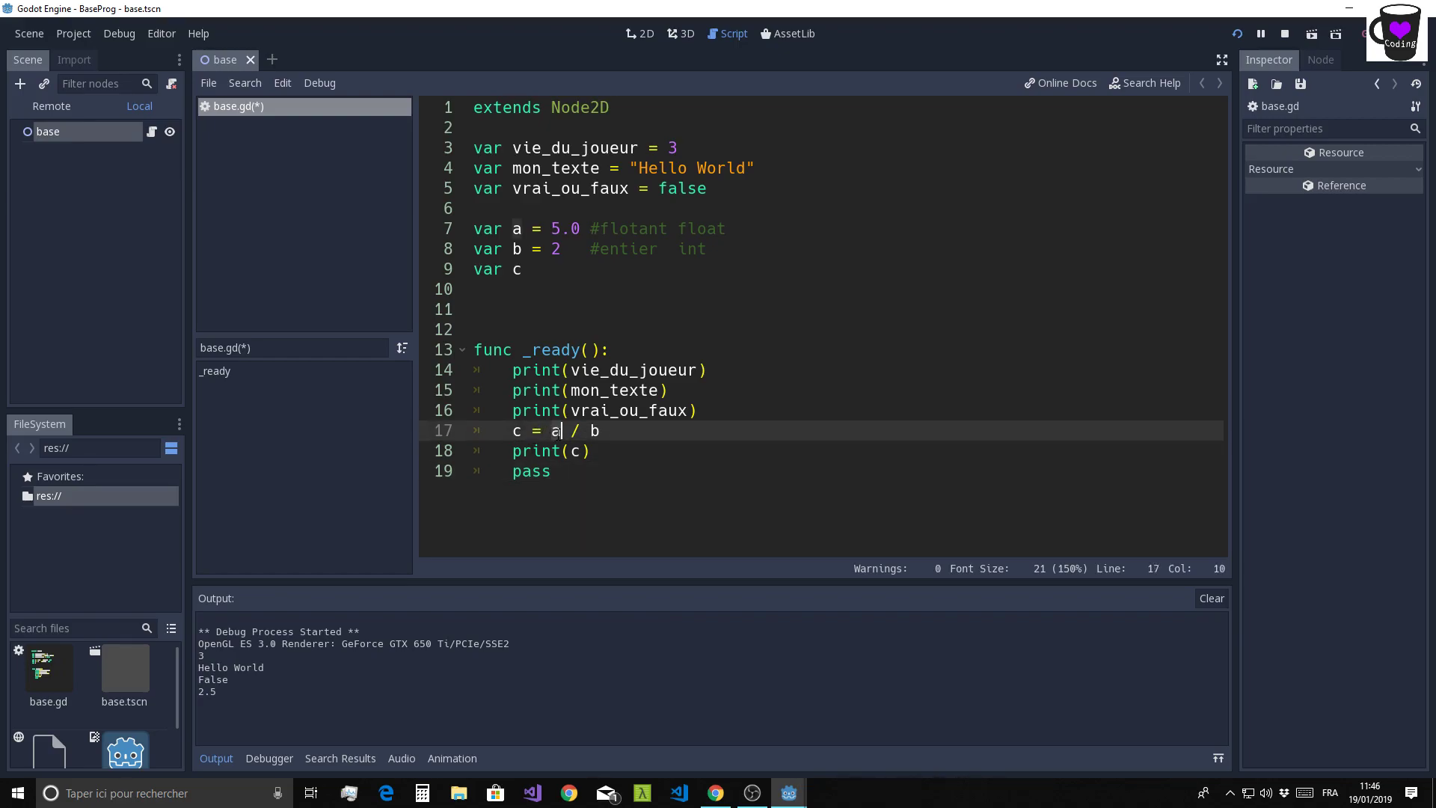
left_click(601, 431)
left_click(582, 452)
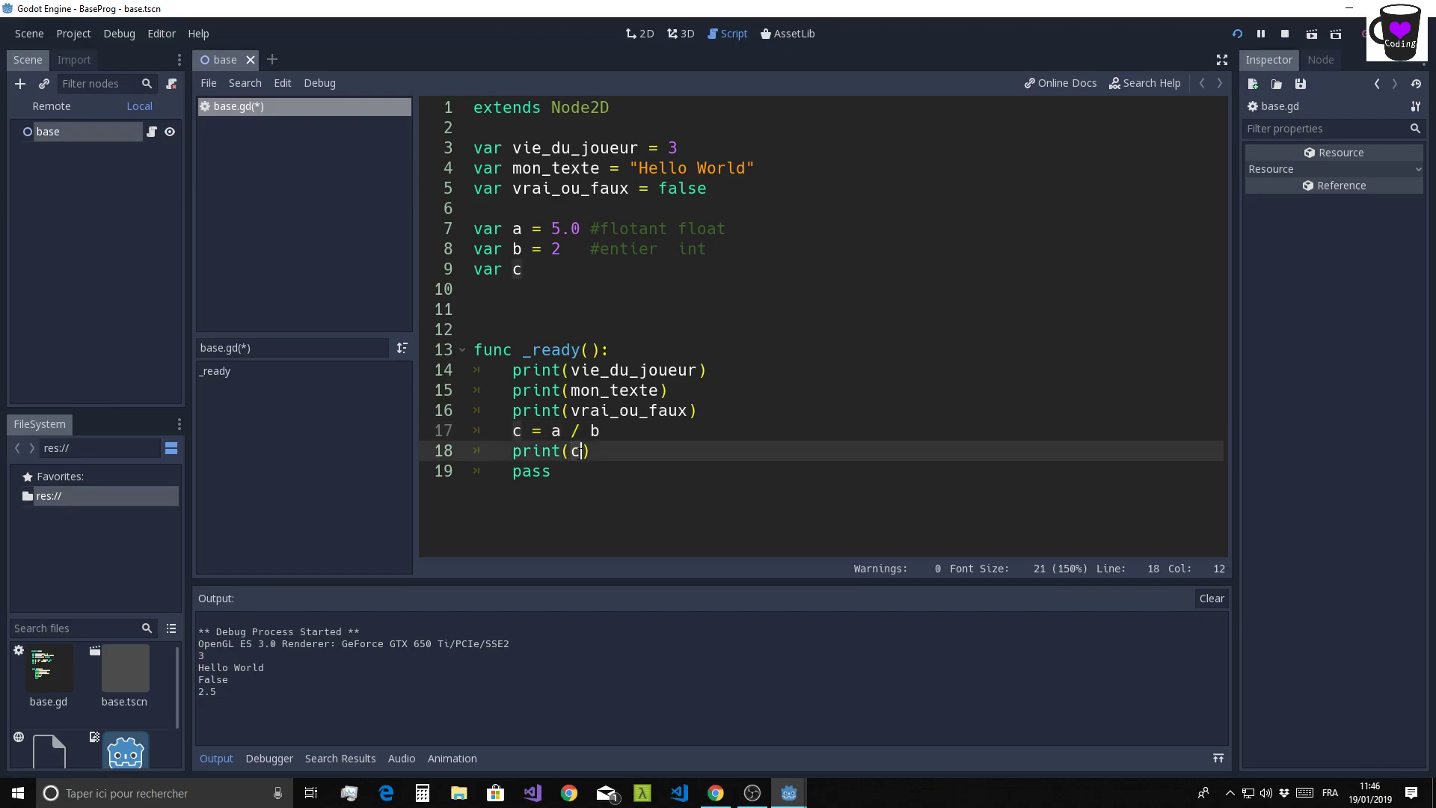
left_click(577, 498)
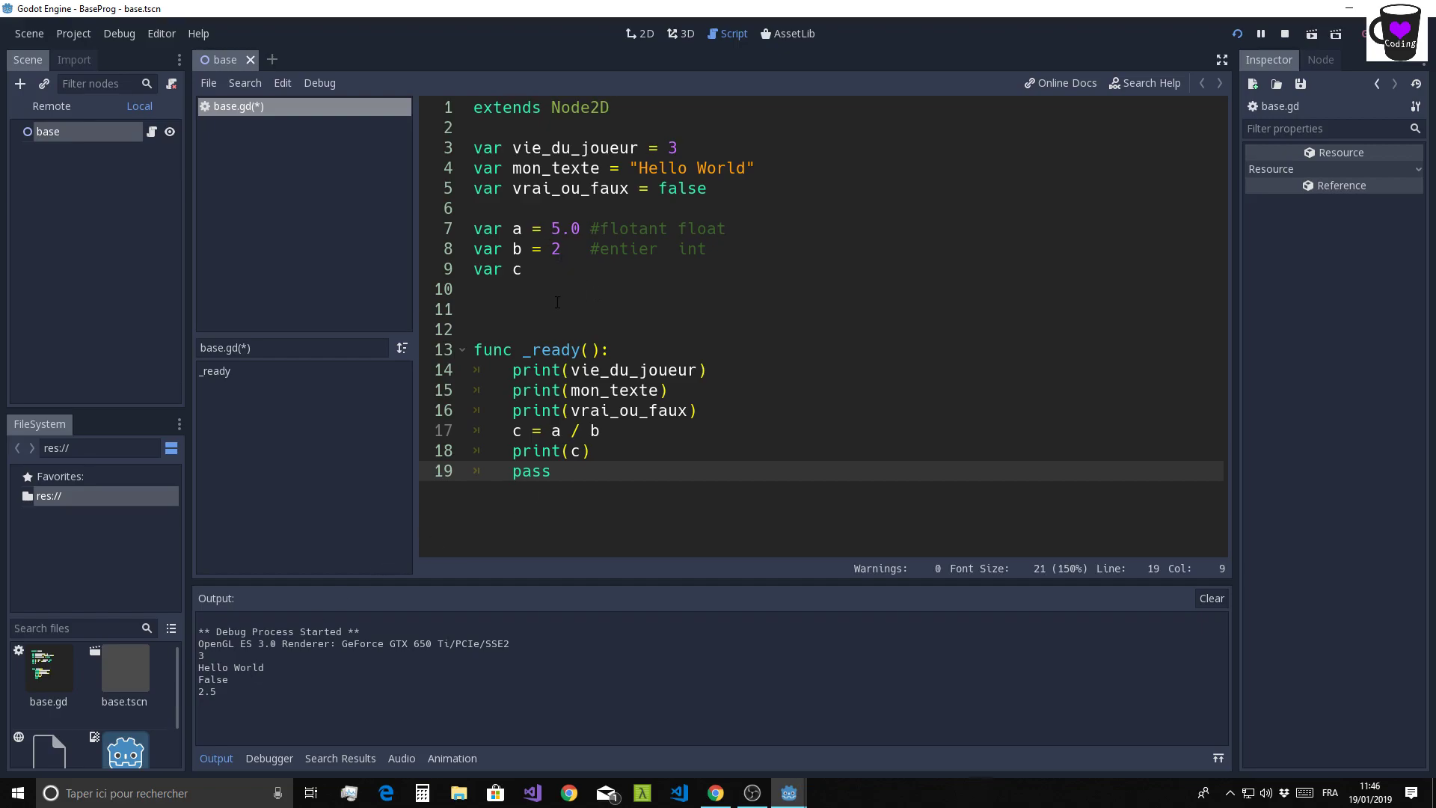
left_click(572, 269)
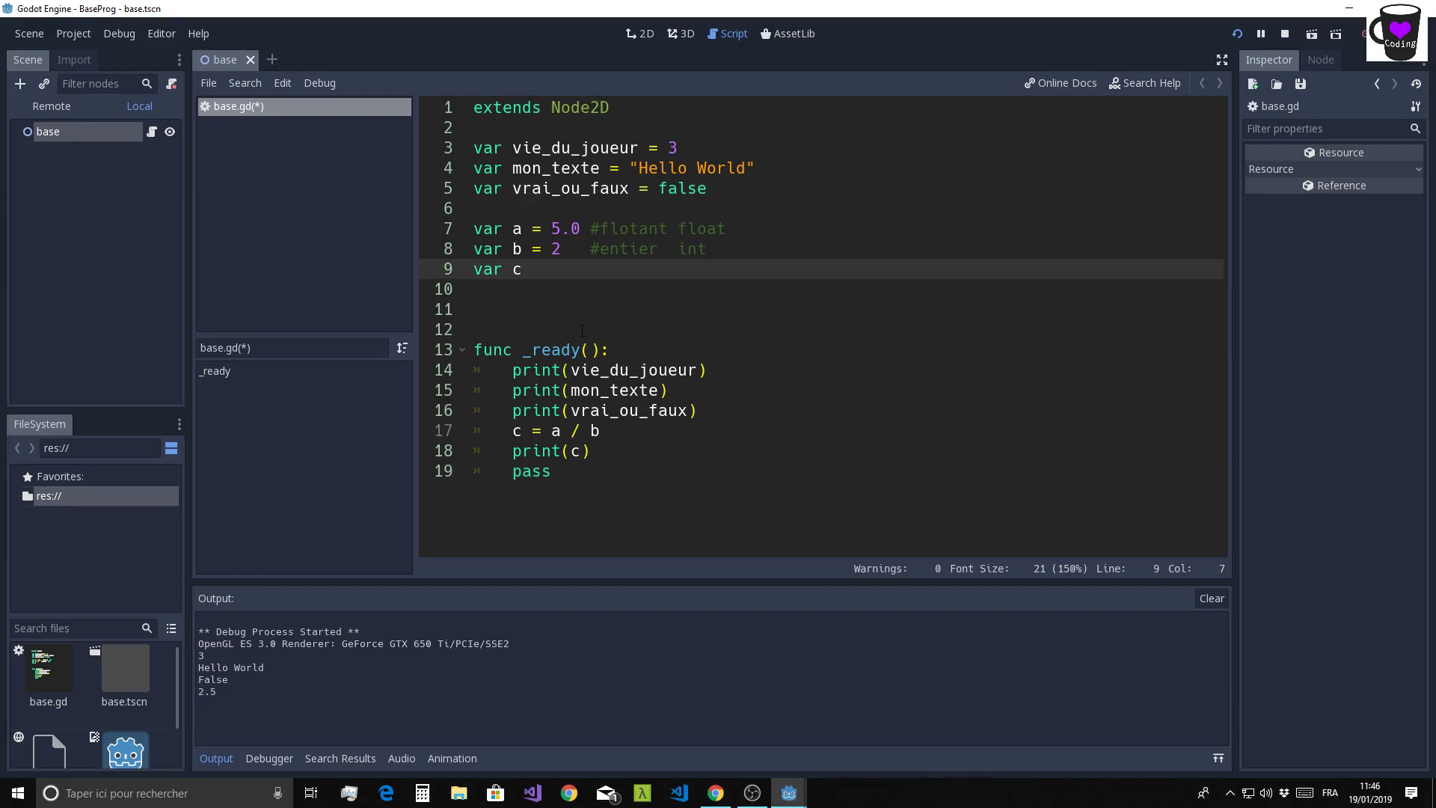
double_click(555, 249)
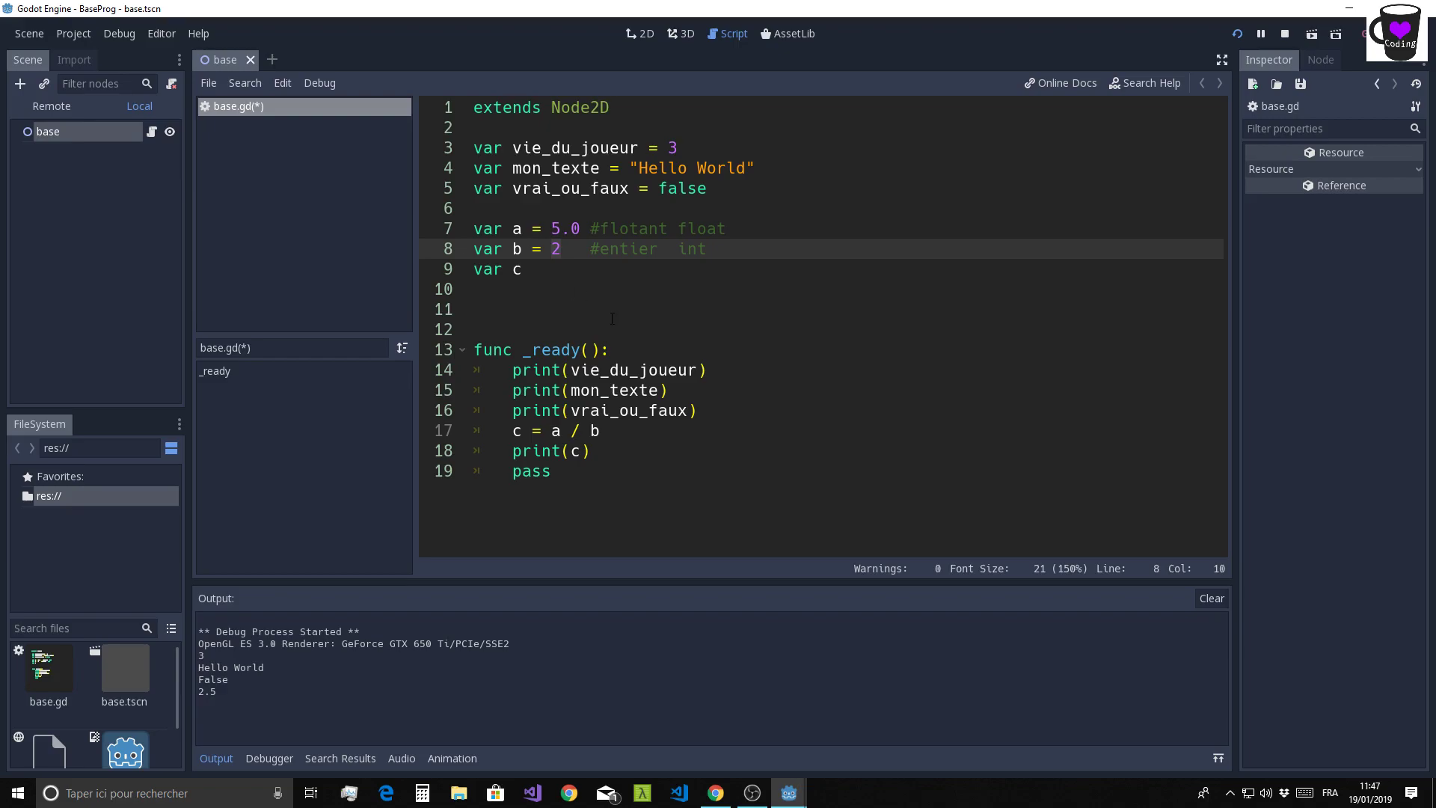
left_click(603, 298)
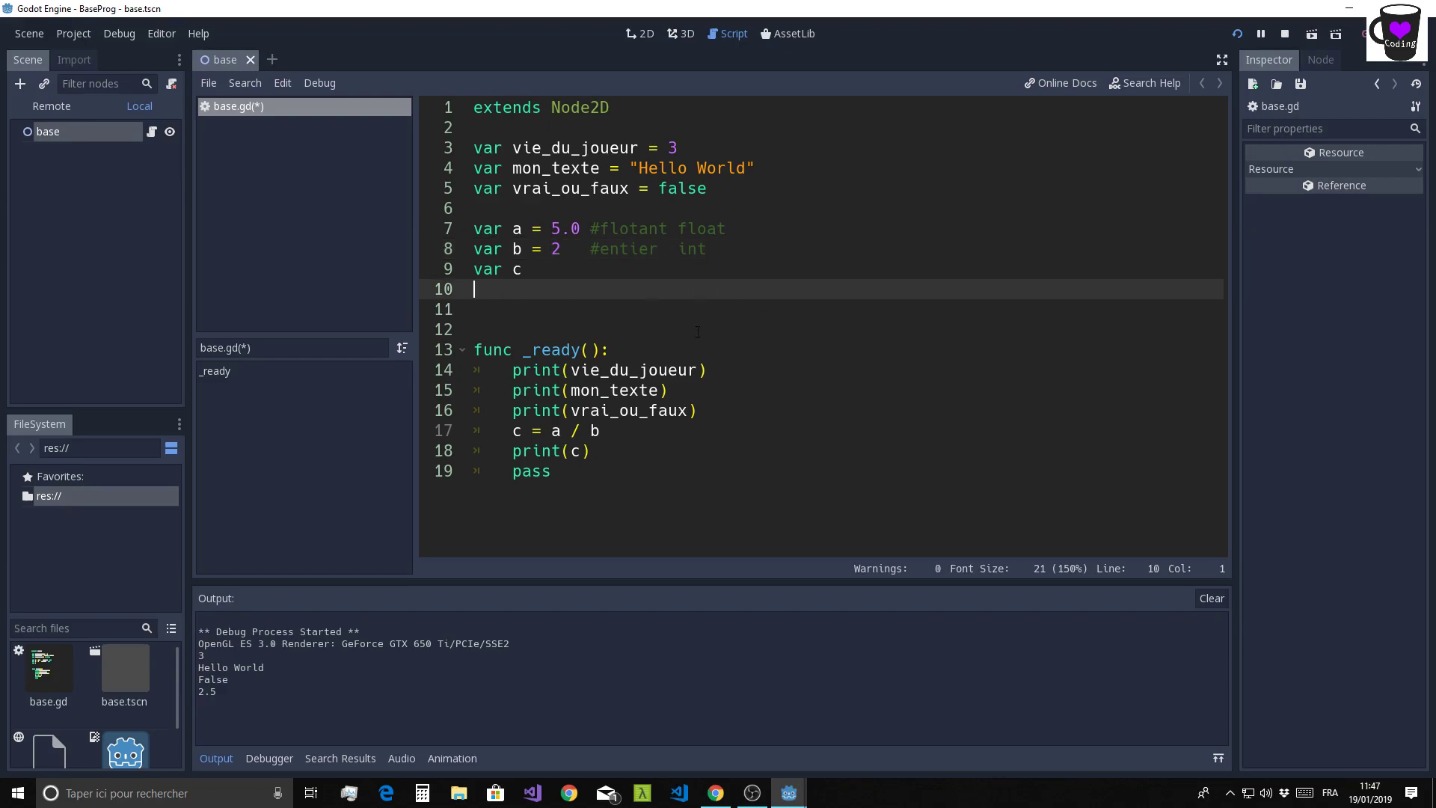
left_click(793, 172)
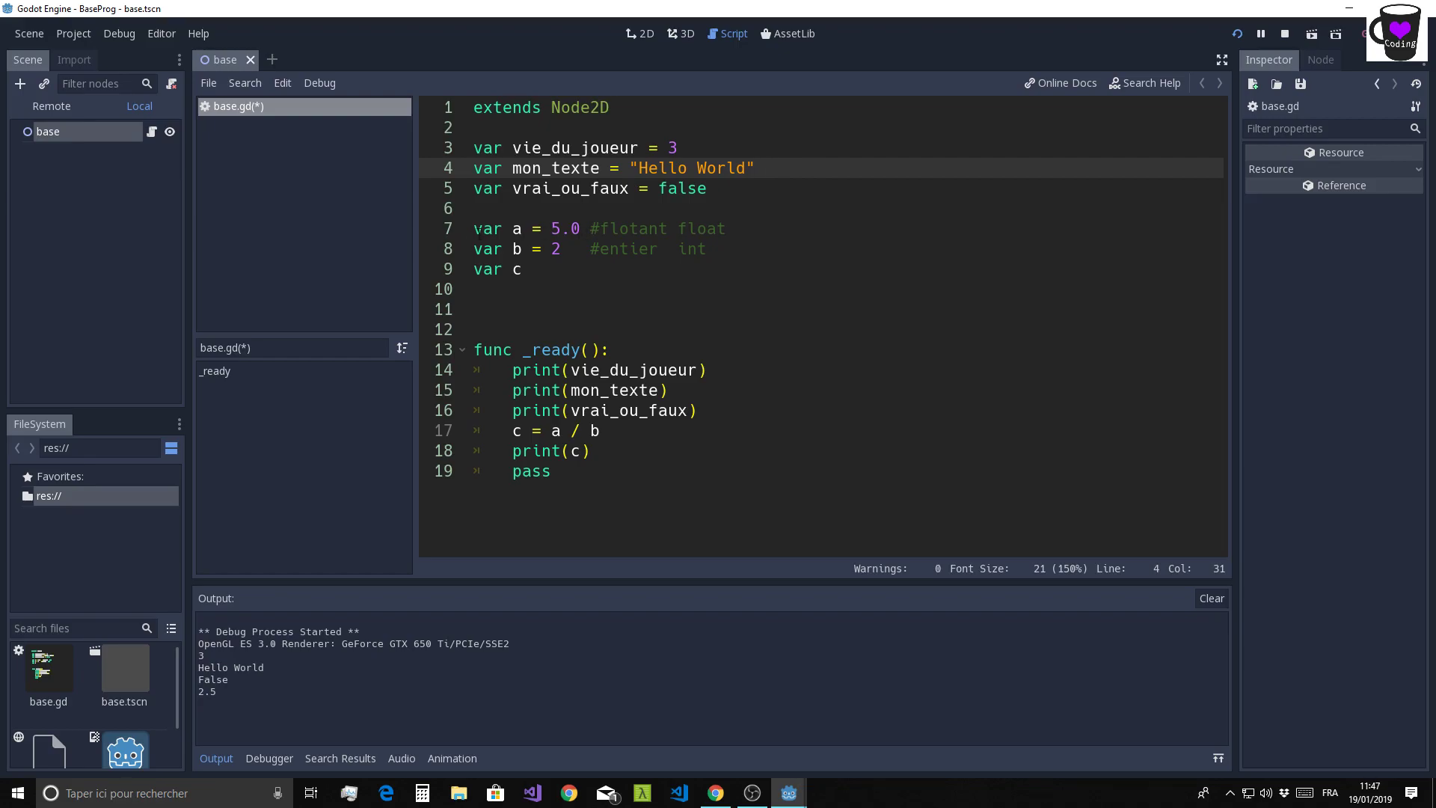
- Delete the vie_du_joueur declaration and its print(vie_du_joueur) line
left_click(474, 210)
left_click_drag(672, 148, 387, 153)
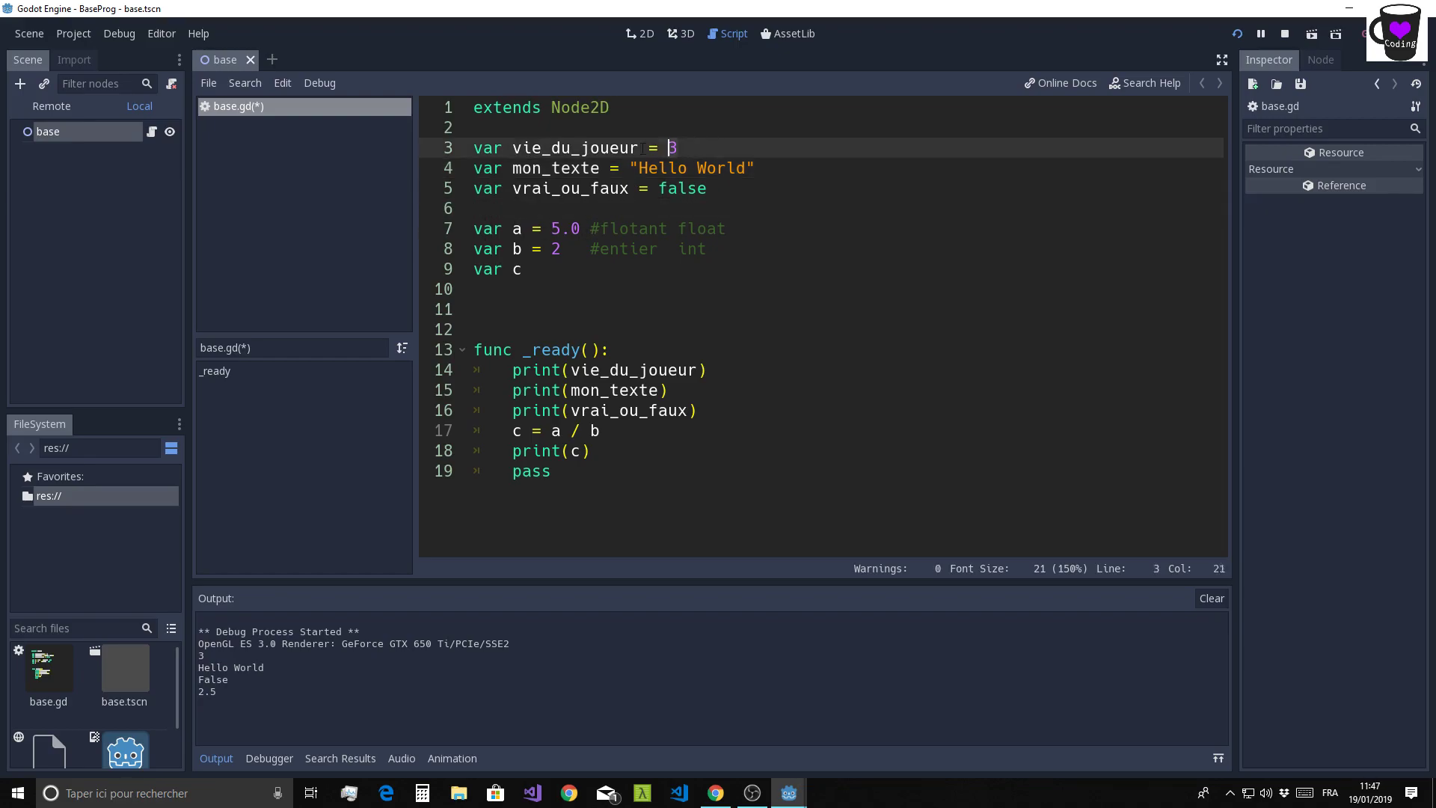
key("Delete")
key("Delete")
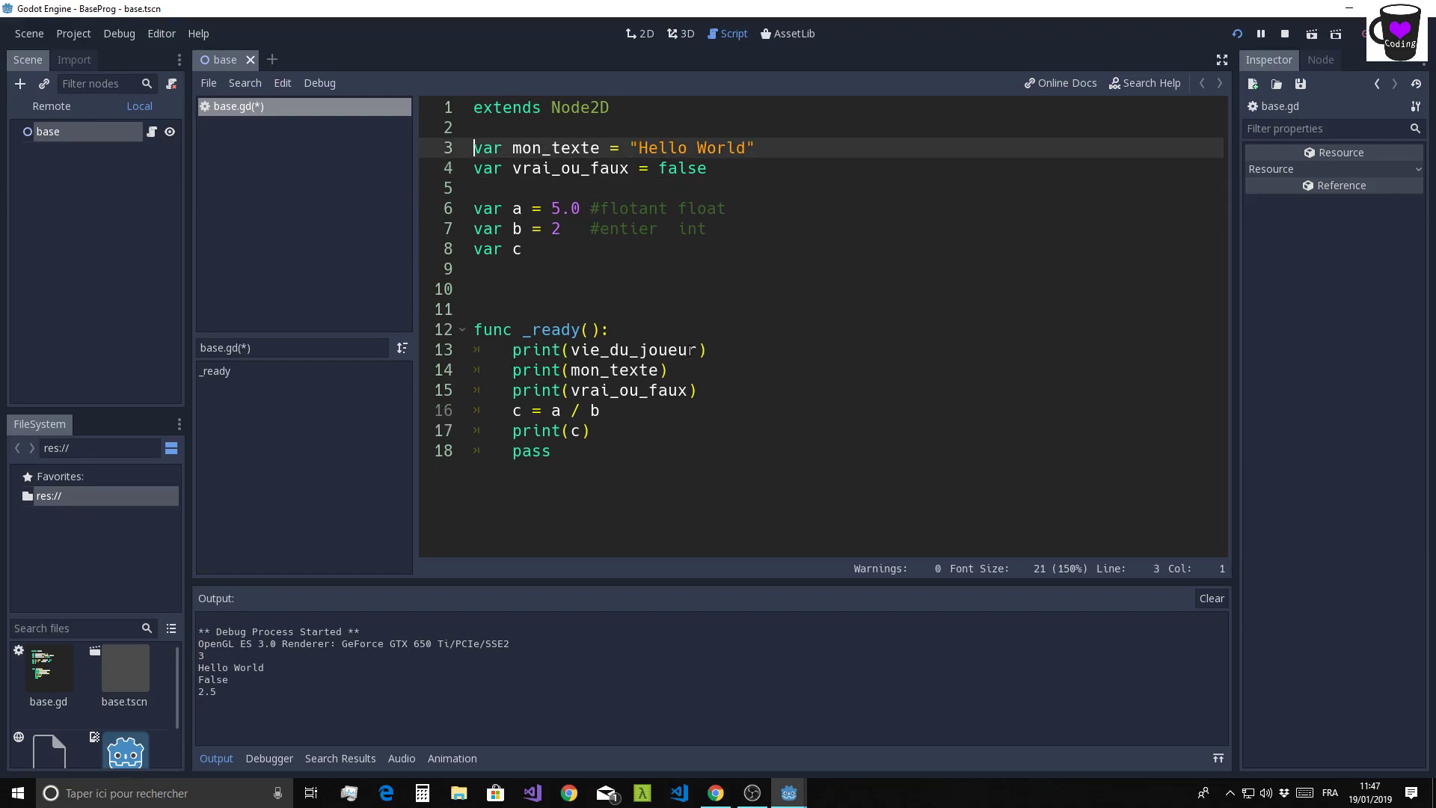
left_click_drag(691, 350, 392, 349)
key("Delete")
key("Delete")
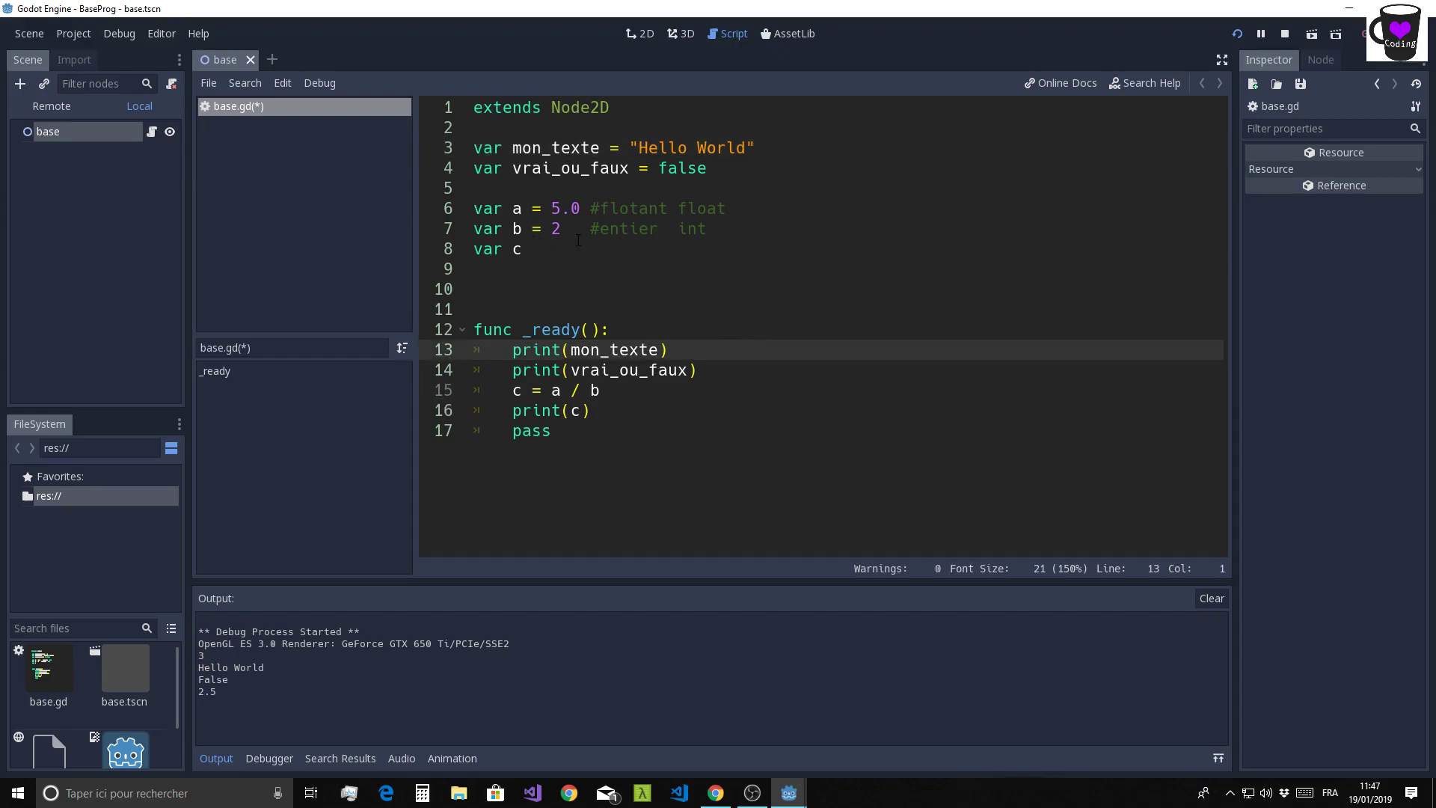
- Comment mon_texte as #String and vrai_ou_faux as #bool, and tidy the blank lines below
left_click(782, 152)
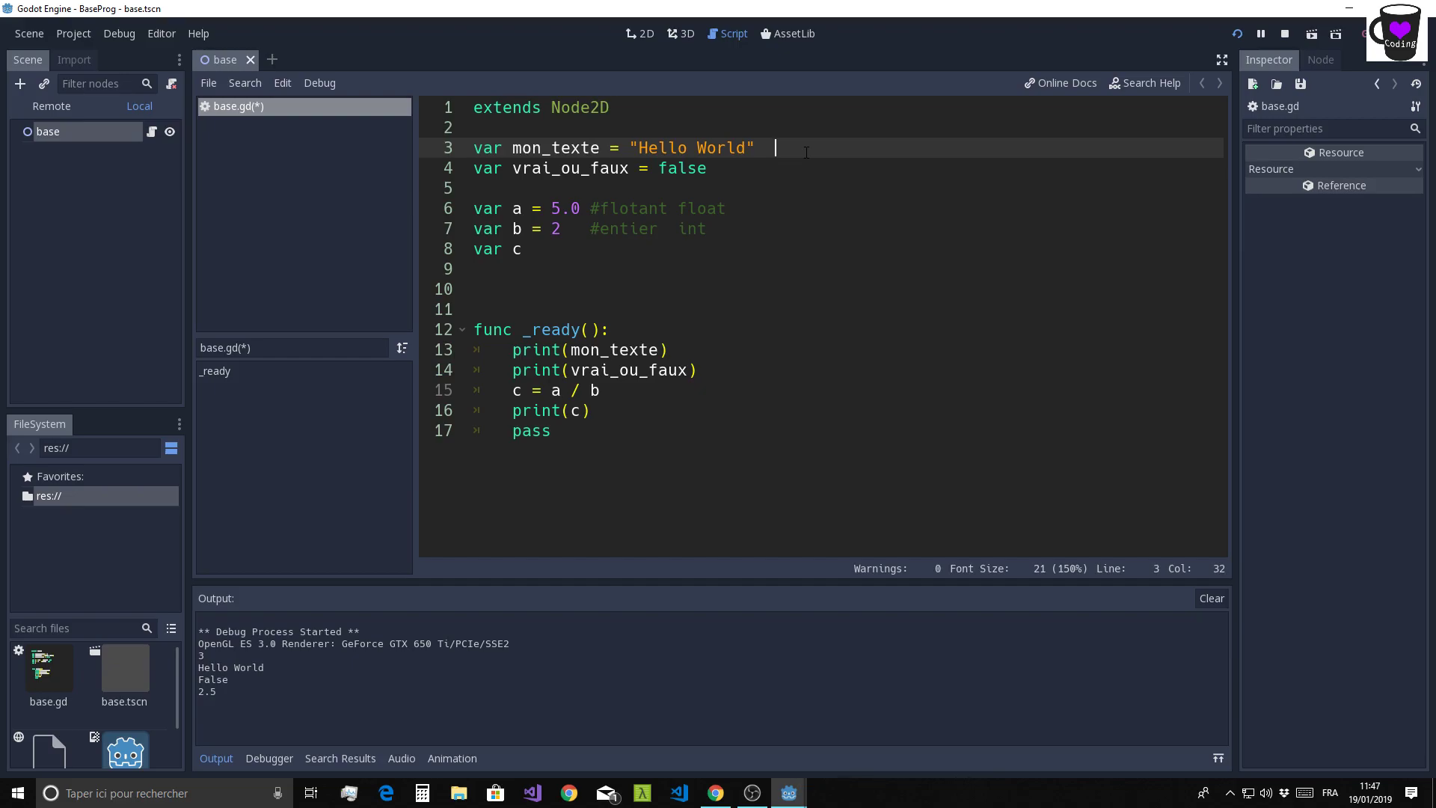
type("#St")
type("ring")
key("Down")
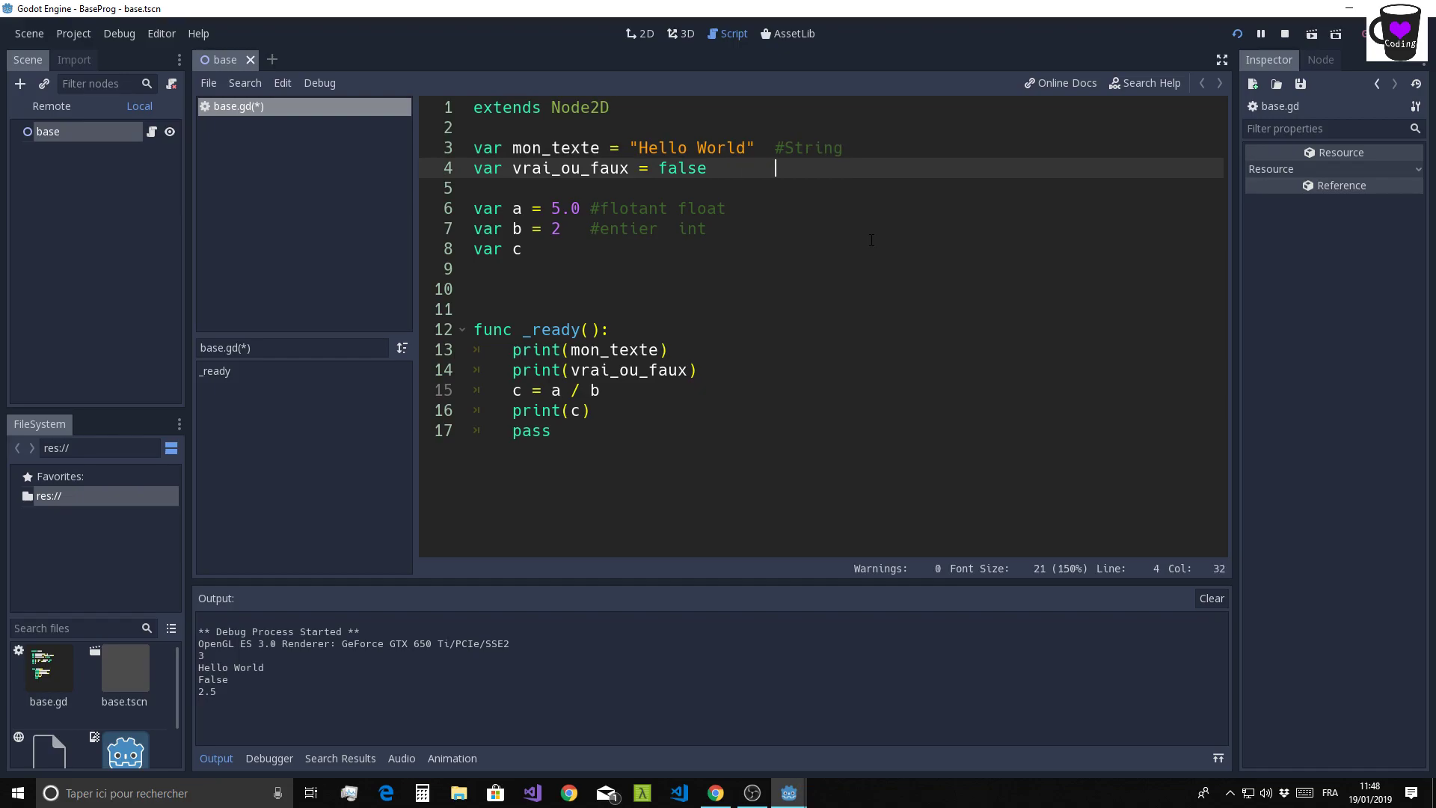
type("#")
type("bool")
key("Down")
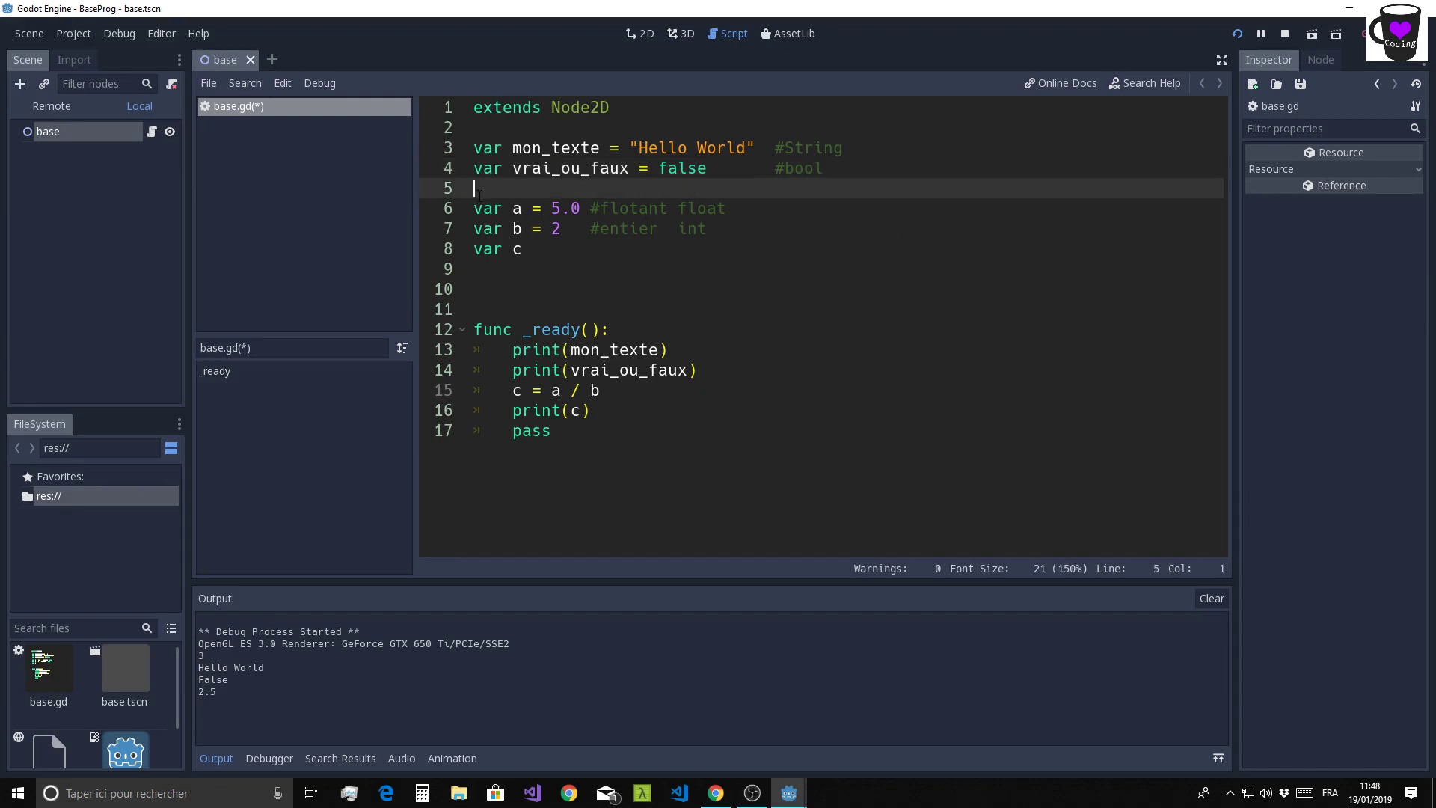
key("Delete")
key("Down")
key("Down")
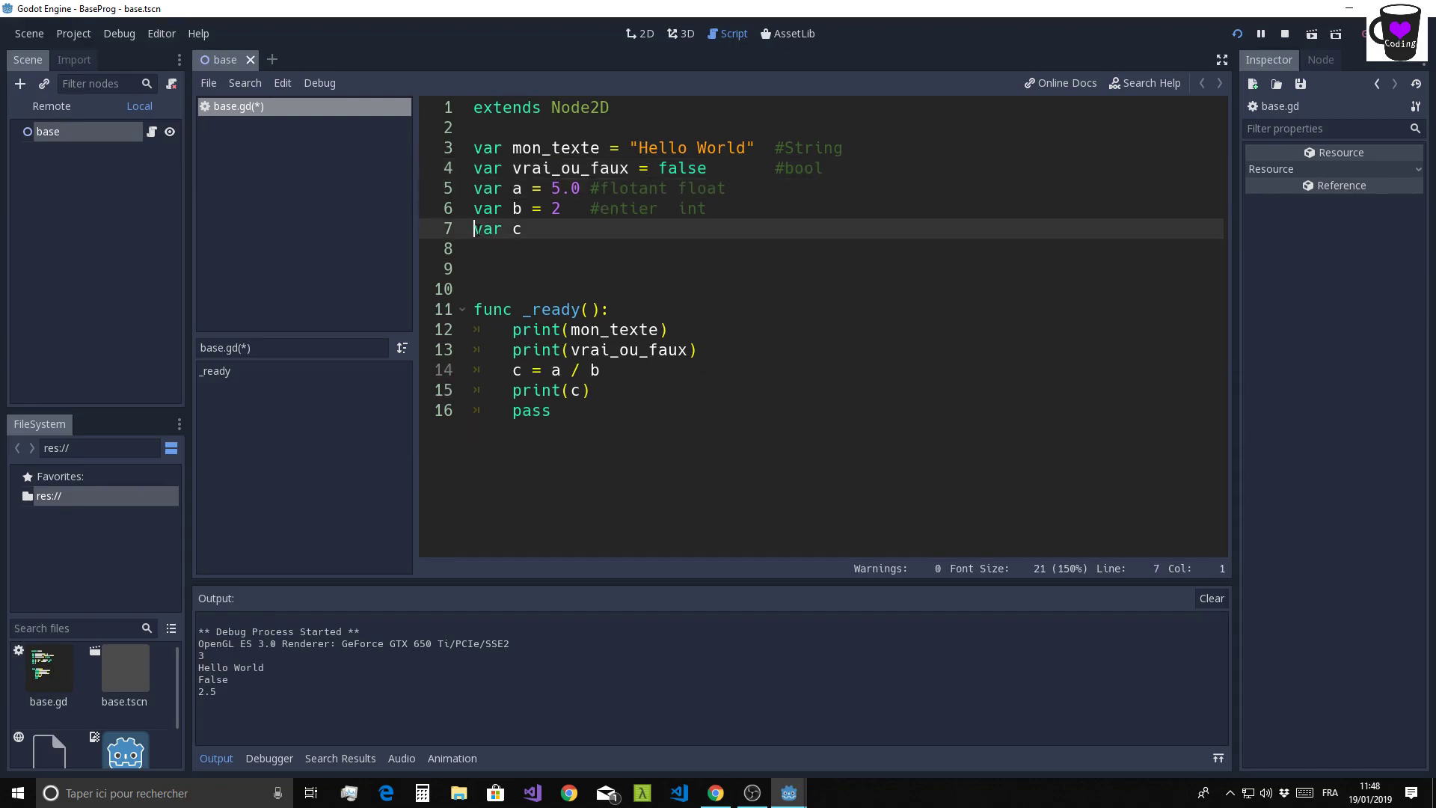
key("Return")
key("Return")
- Shorten the comments on a and b to #float and #int by deleting 'flotant' and 'entier'
left_click(741, 193)
left_click(589, 188)
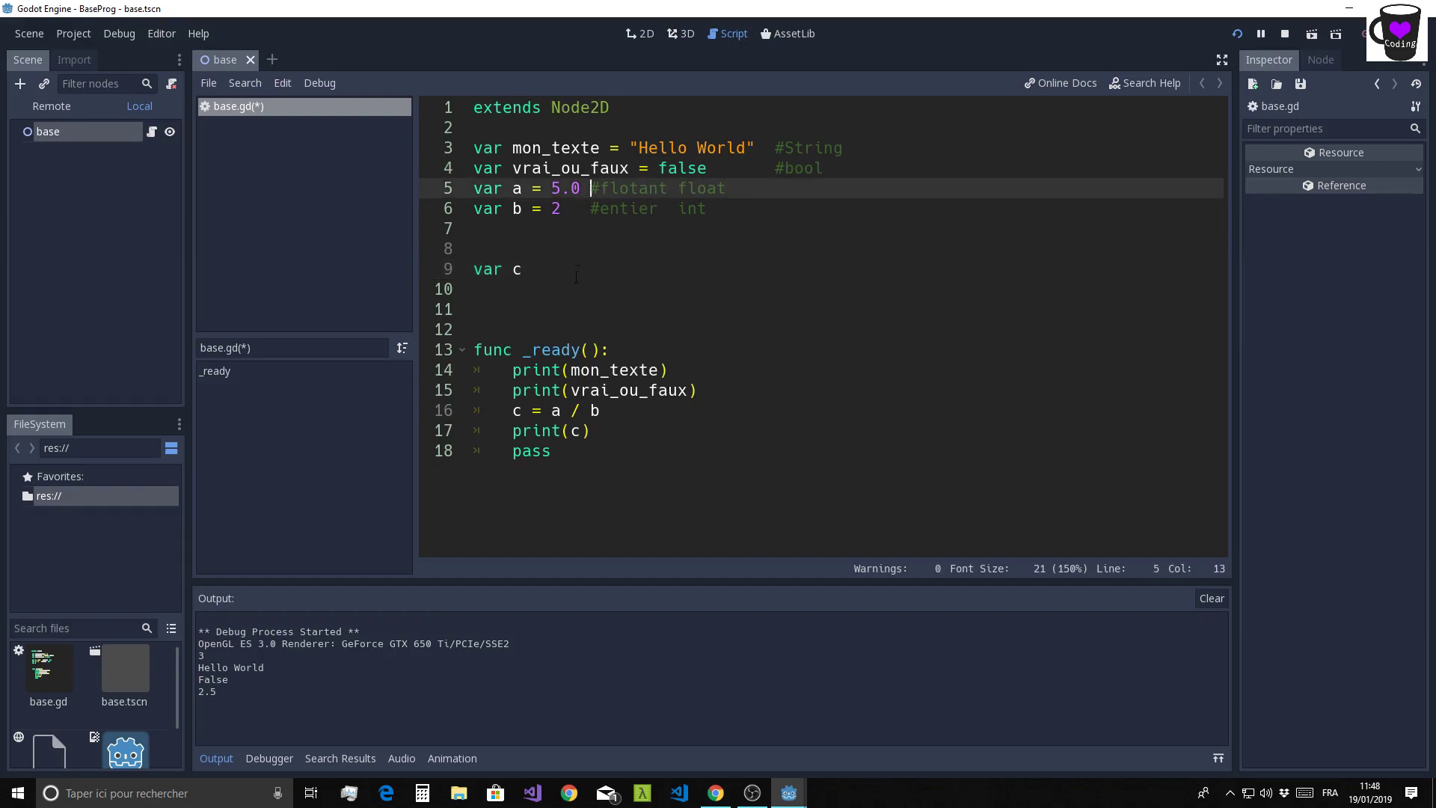
key("Tab")
key("Tab")
key("Tab")
key("Tab")
double_click(825, 190)
key("Delete")
key("Delete")
left_click(772, 254)
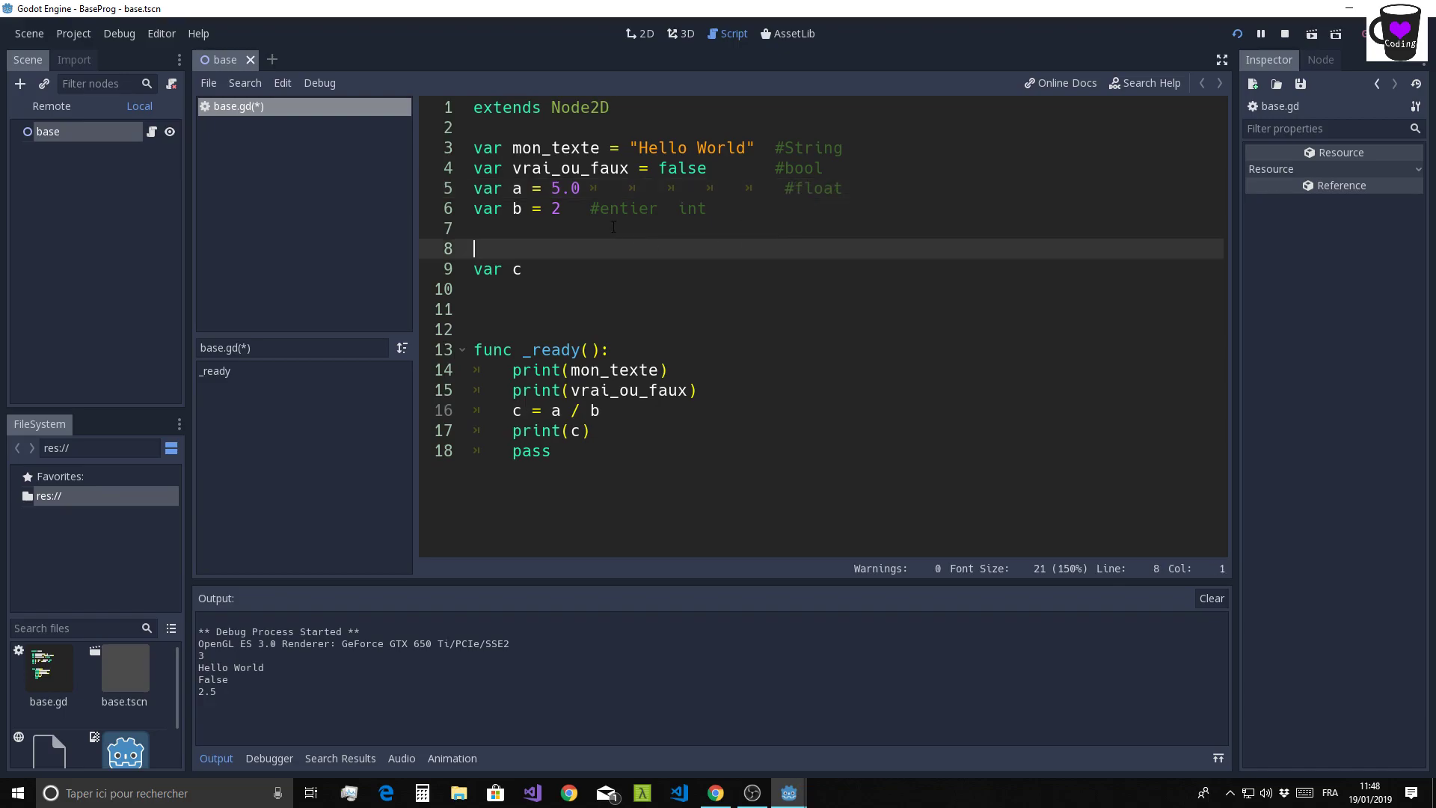
left_click(582, 209)
key("Tab")
key("Tab")
key("Tab")
key("Tab")
key("Tab")
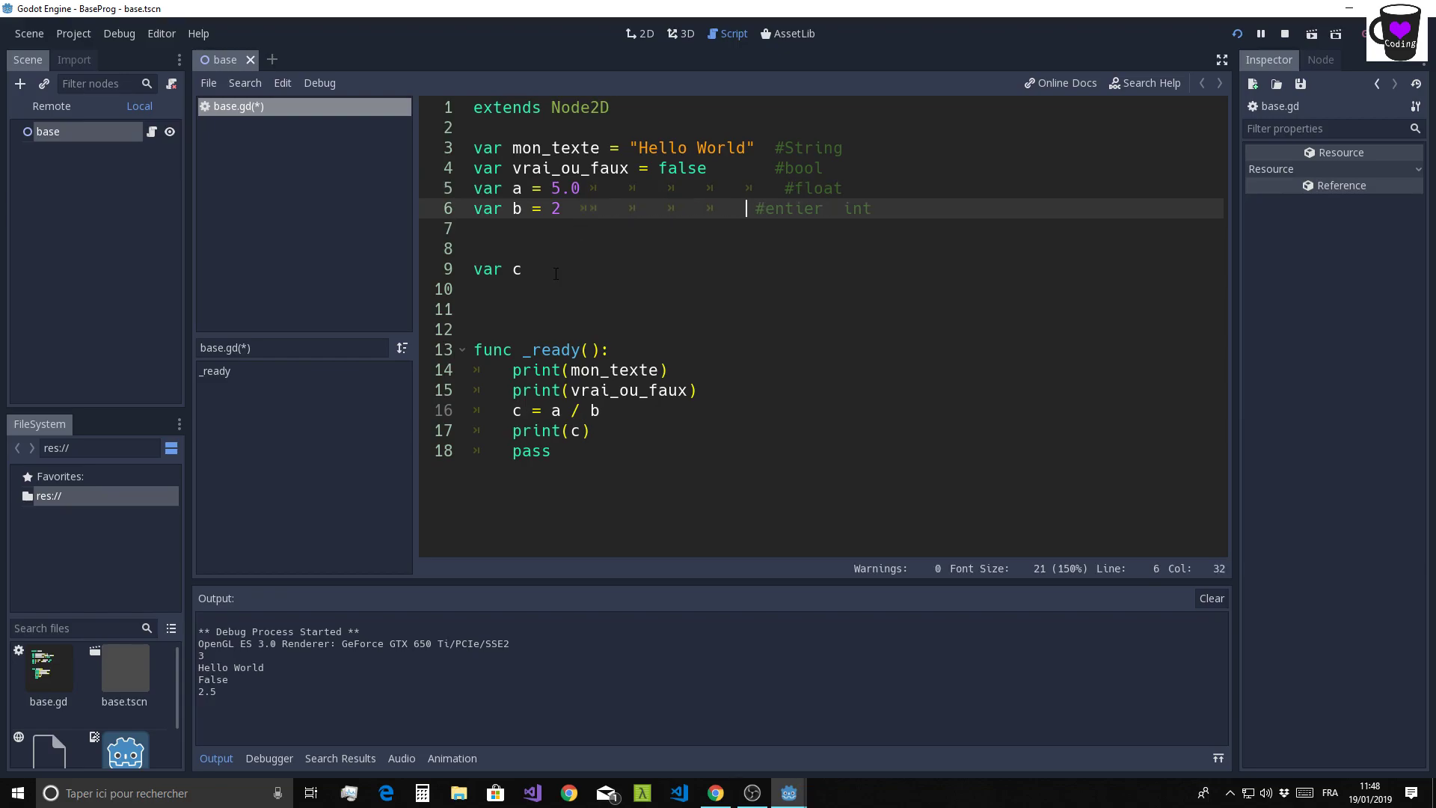
key("Tab")
double_click(805, 211)
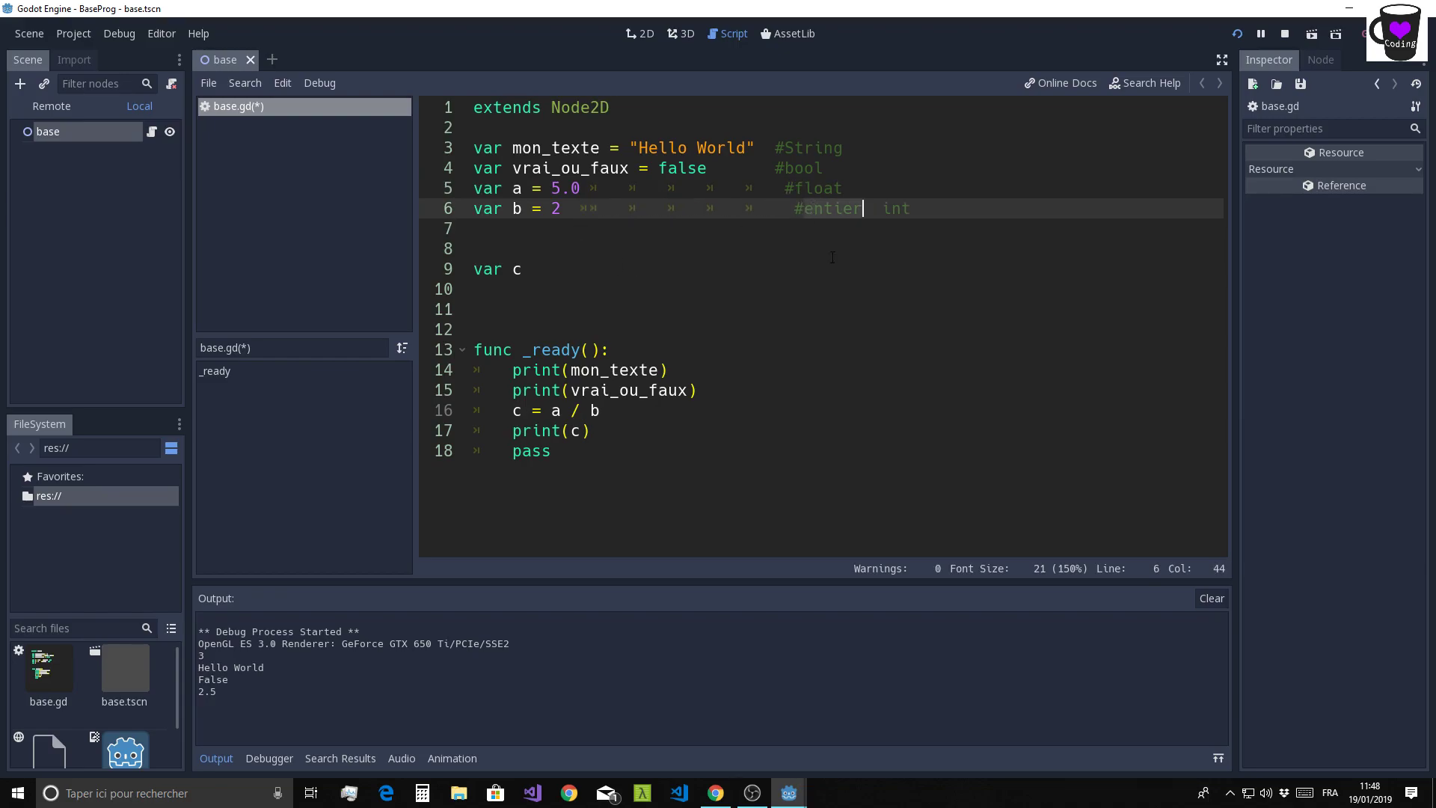
key("Delete")
- Tab the #String, #bool, #float and #int comments into one aligned column
left_click(769, 152)
key("Tab")
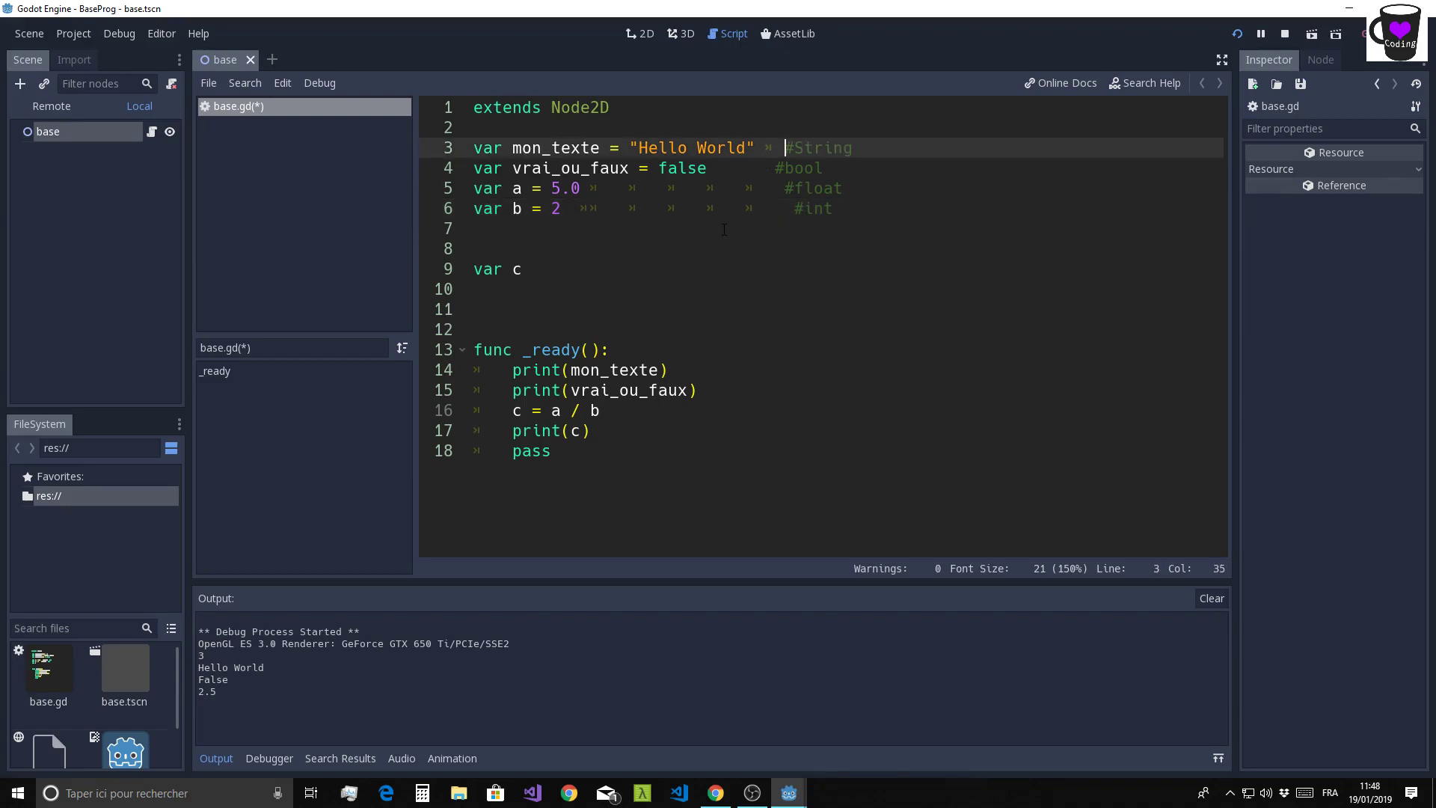
left_click(775, 168)
key("Tab")
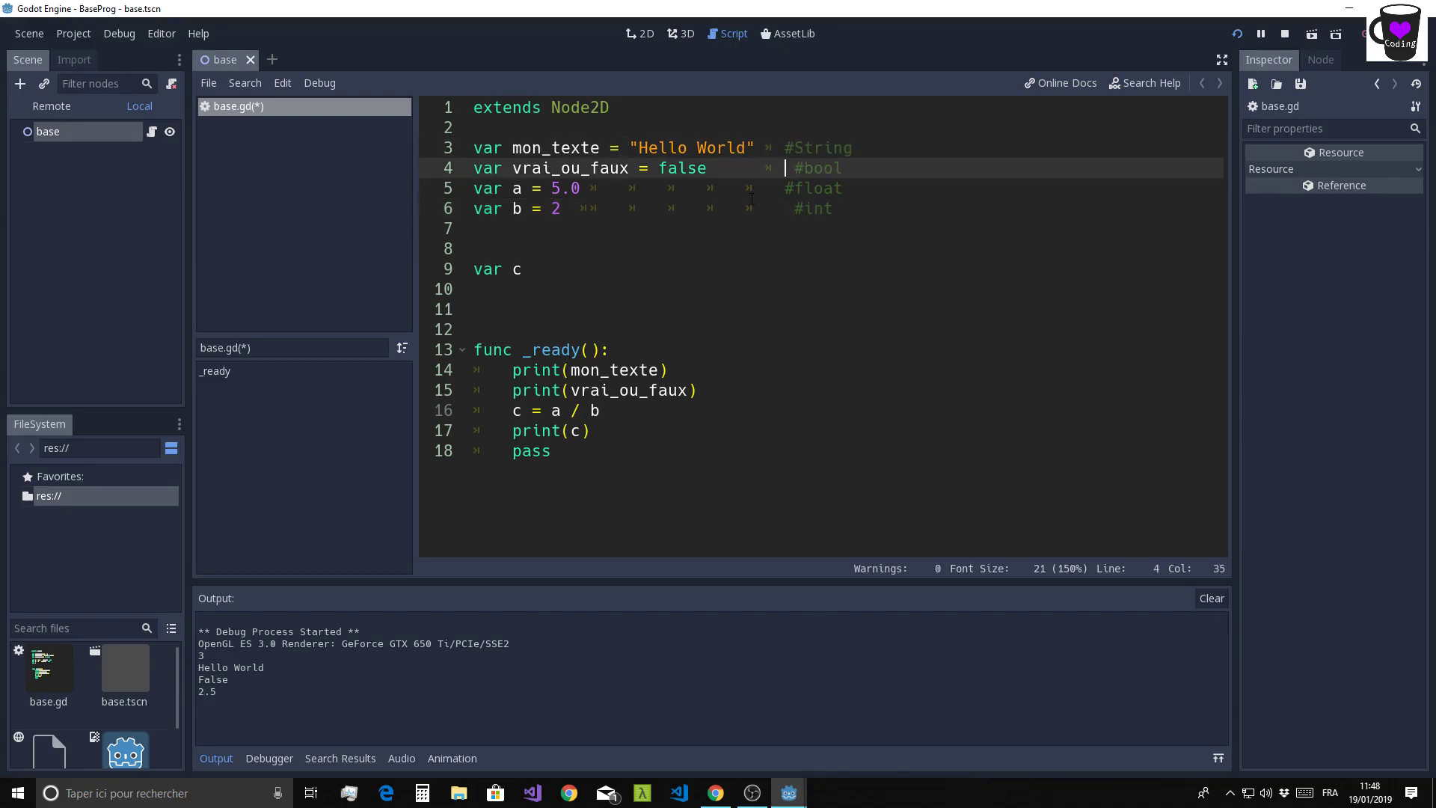
key("Delete")
left_click(784, 208)
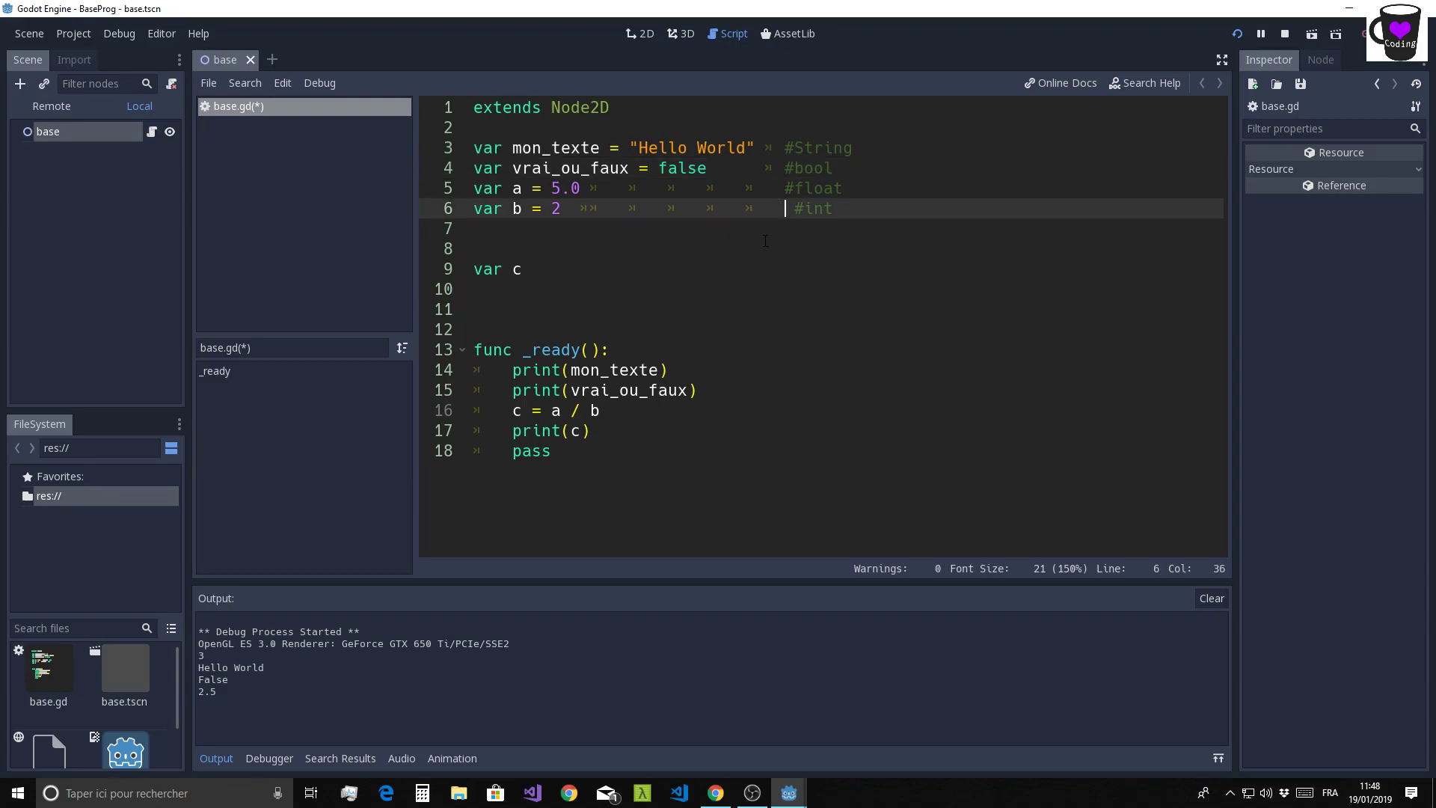
key("Up")
key("BackSpace")
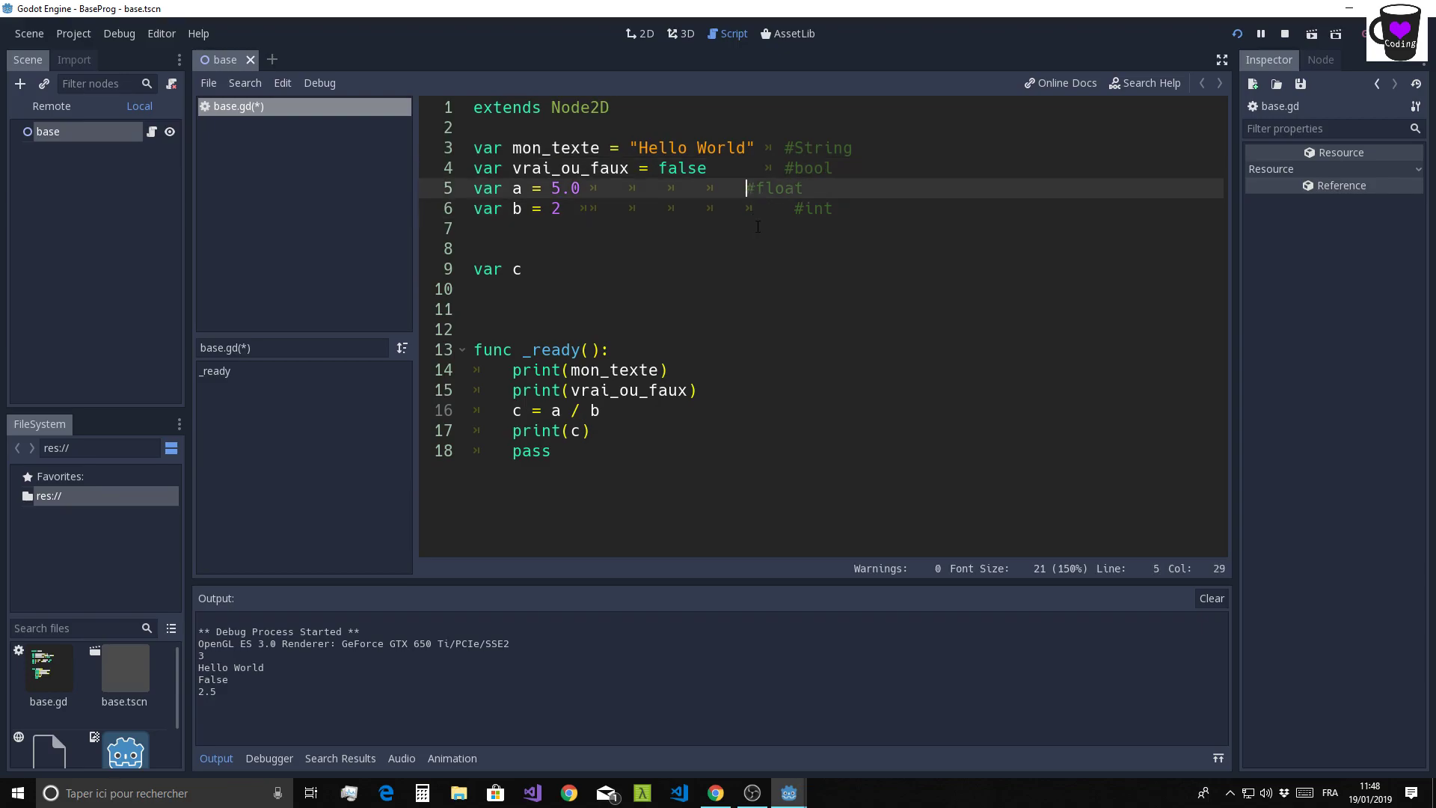
key("Tab")
key("Down")
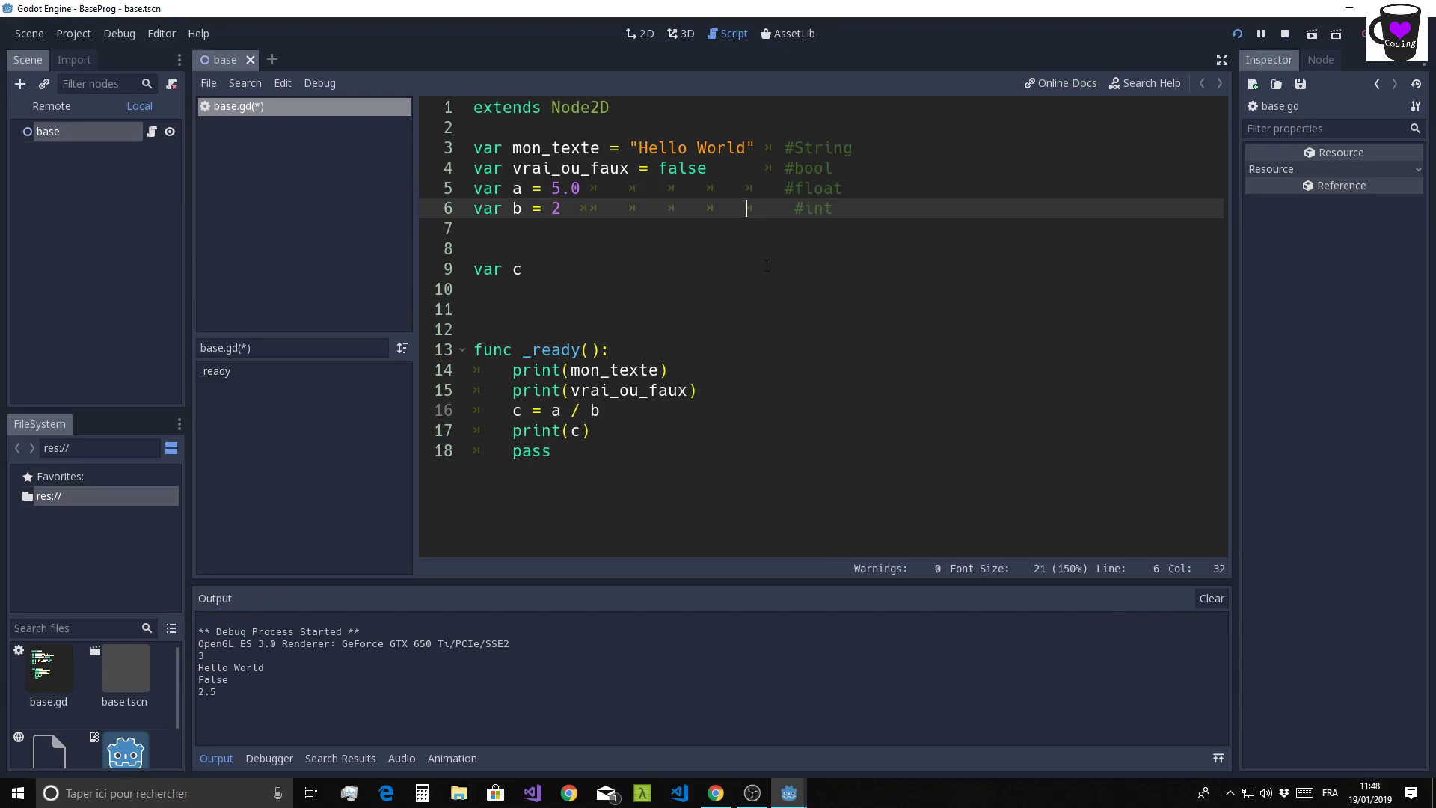
key("Delete")
key("Tab")
key("Delete")
left_click(749, 297)
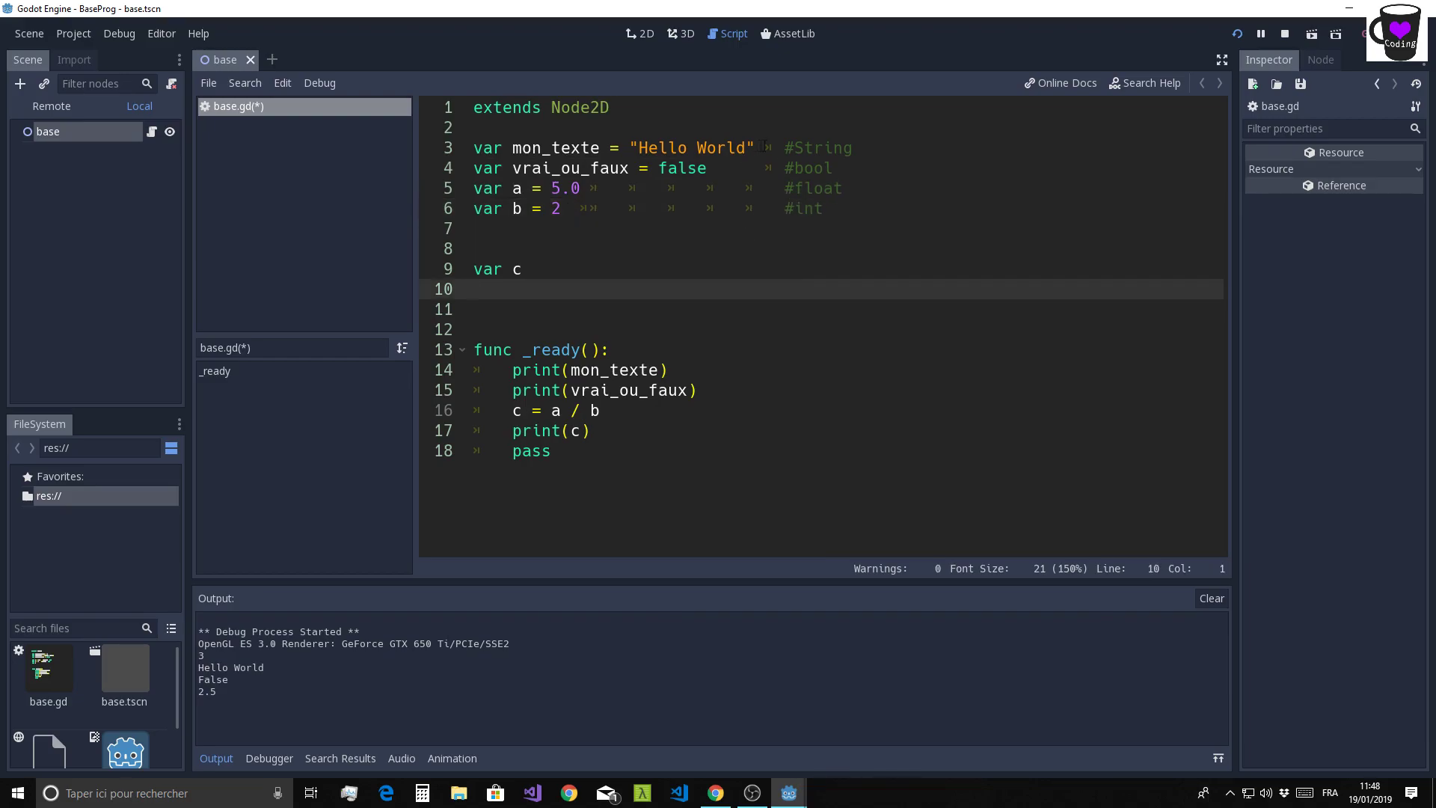
- Delete the blank line above var c so it moves up to line 8
left_click_drag(825, 209, 439, 149)
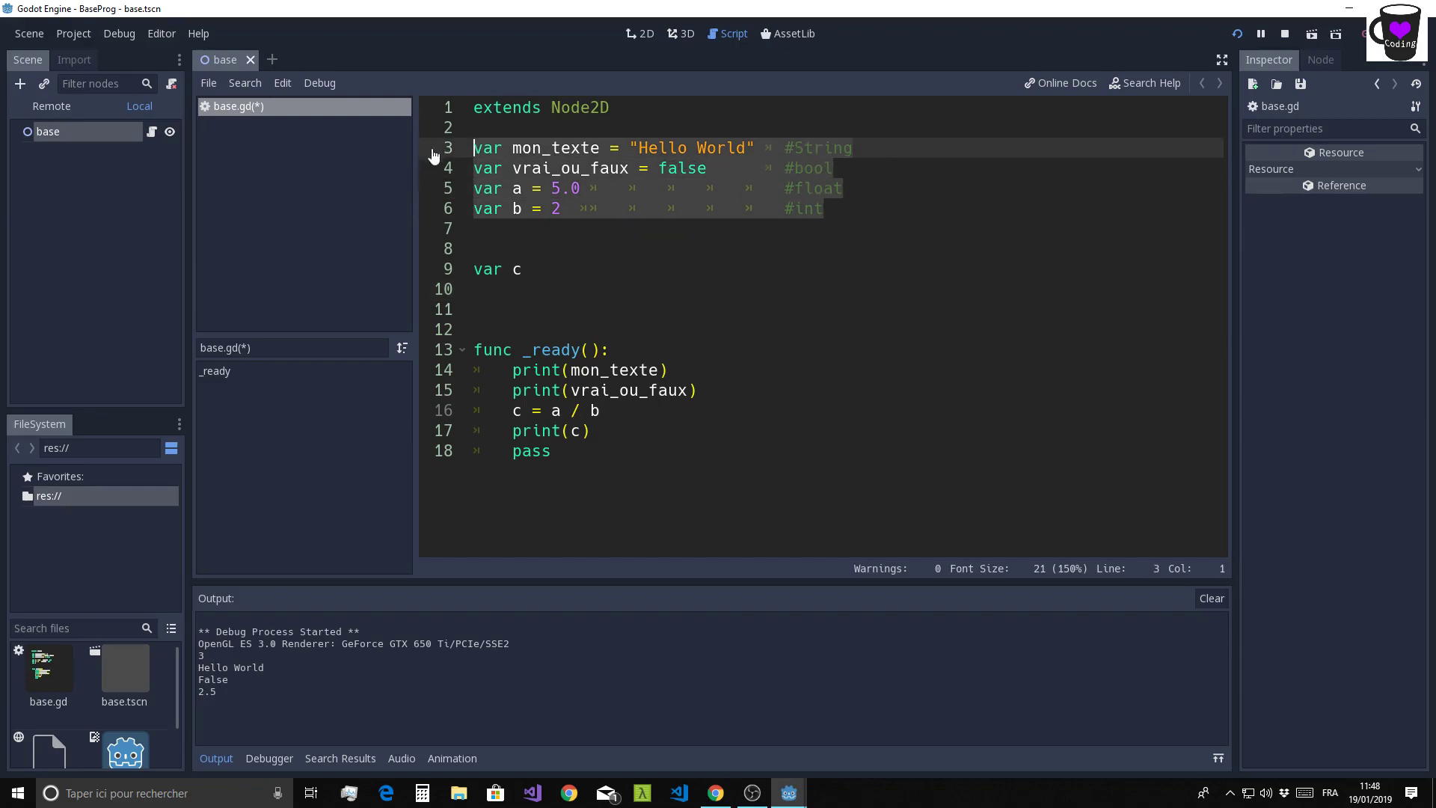
left_click(637, 282)
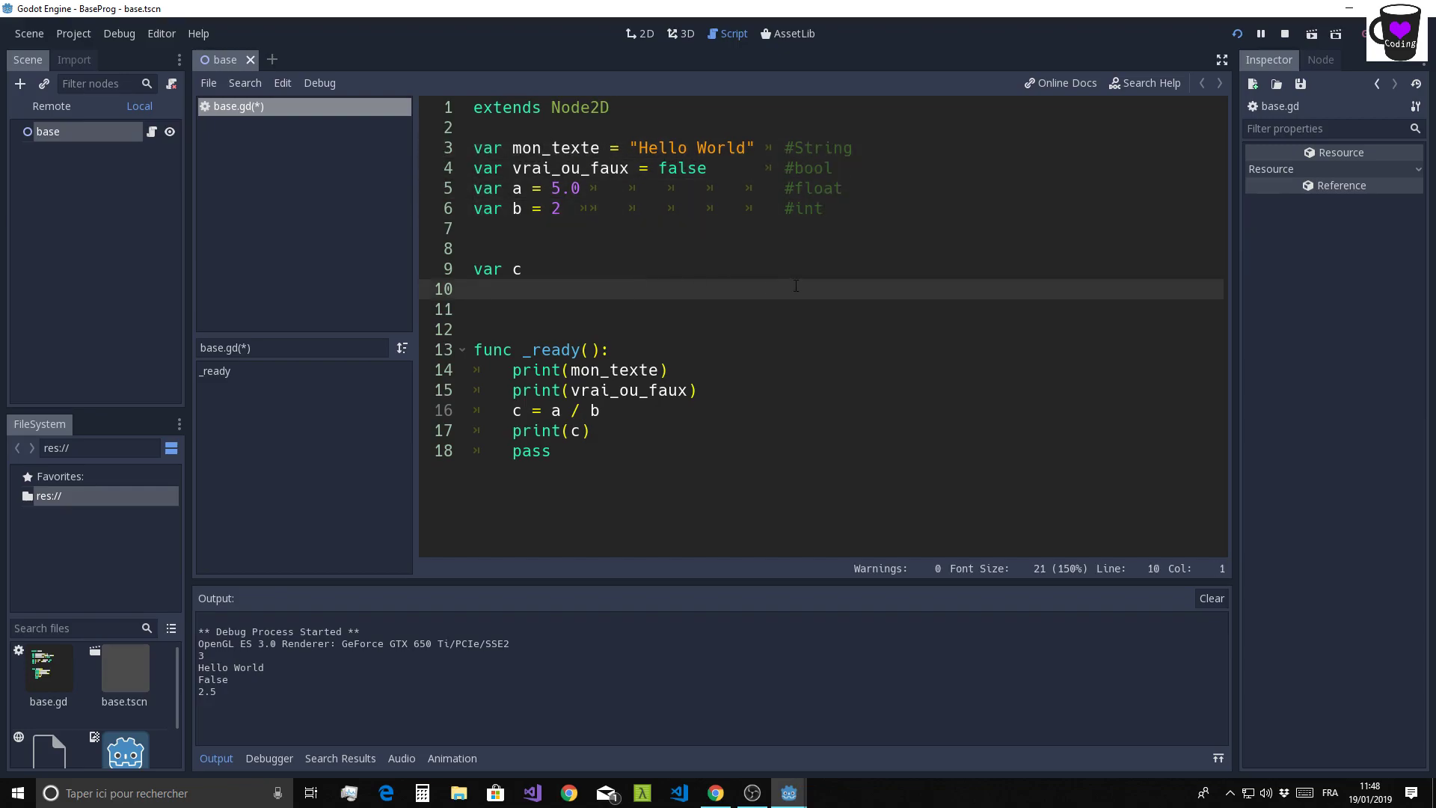
left_click(513, 233)
left_click(522, 273)
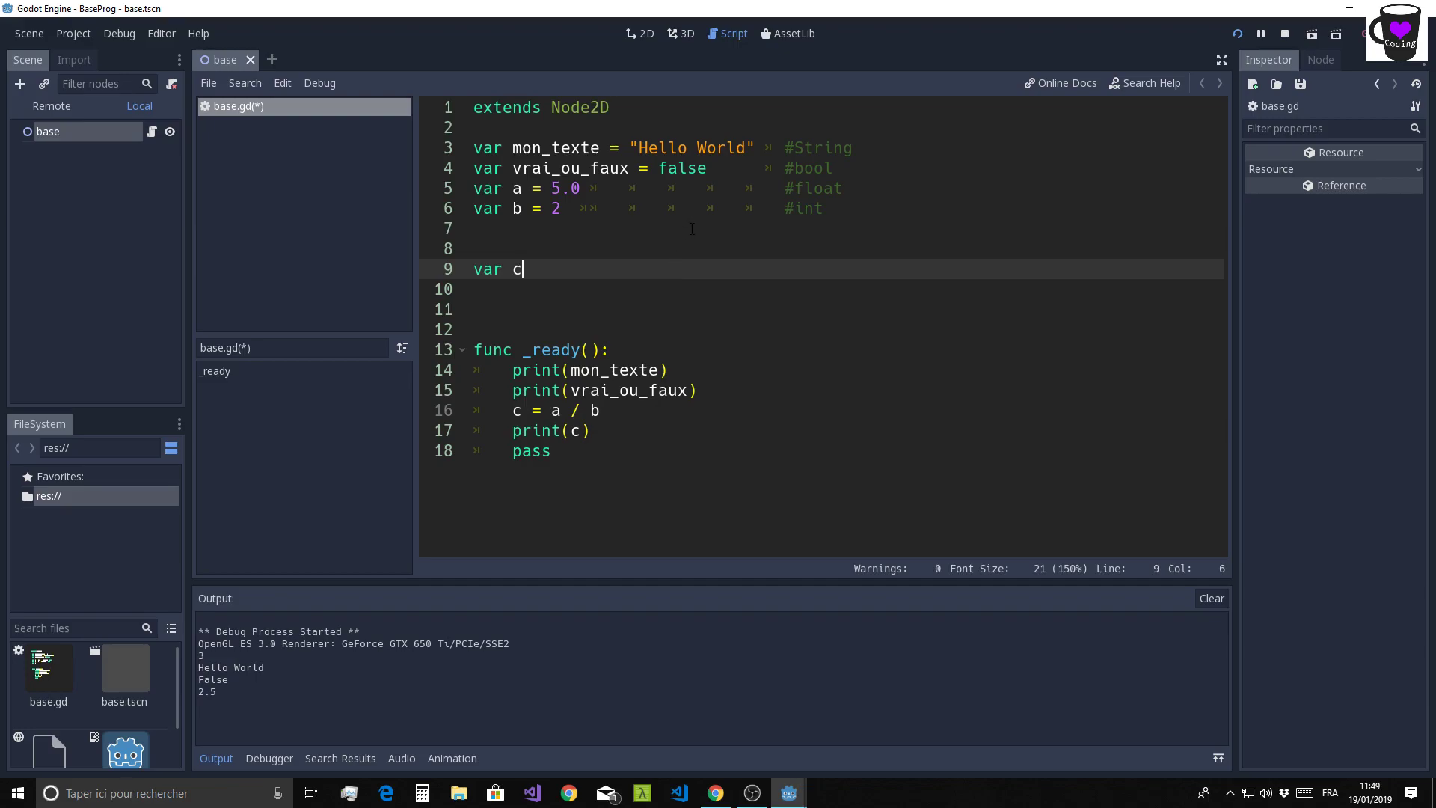
left_click(549, 231)
key("Delete")
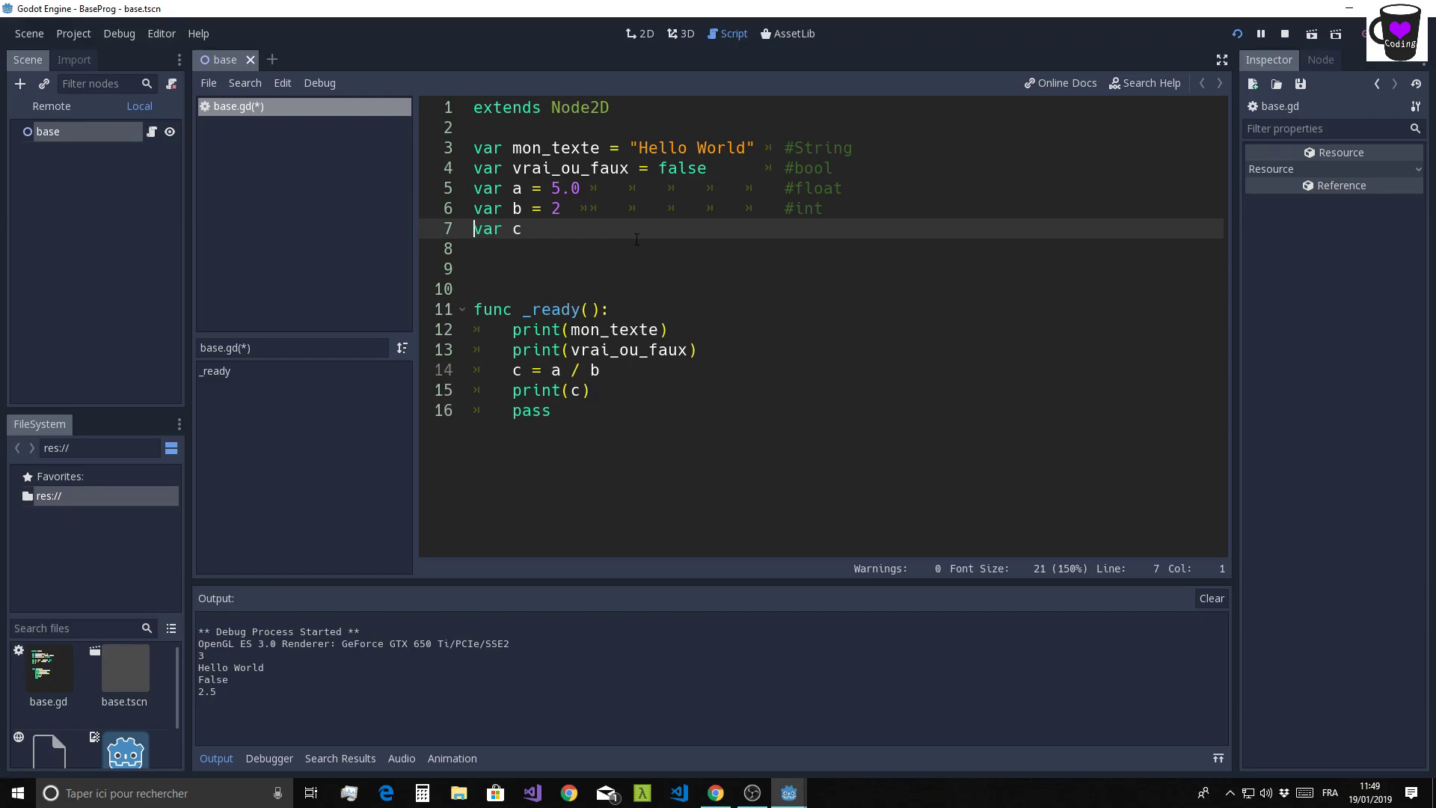
key("Down")
- Go over the four typed declarations, highlighting a's 5.0 and b's '= 2'
left_click_drag(880, 231, 473, 147)
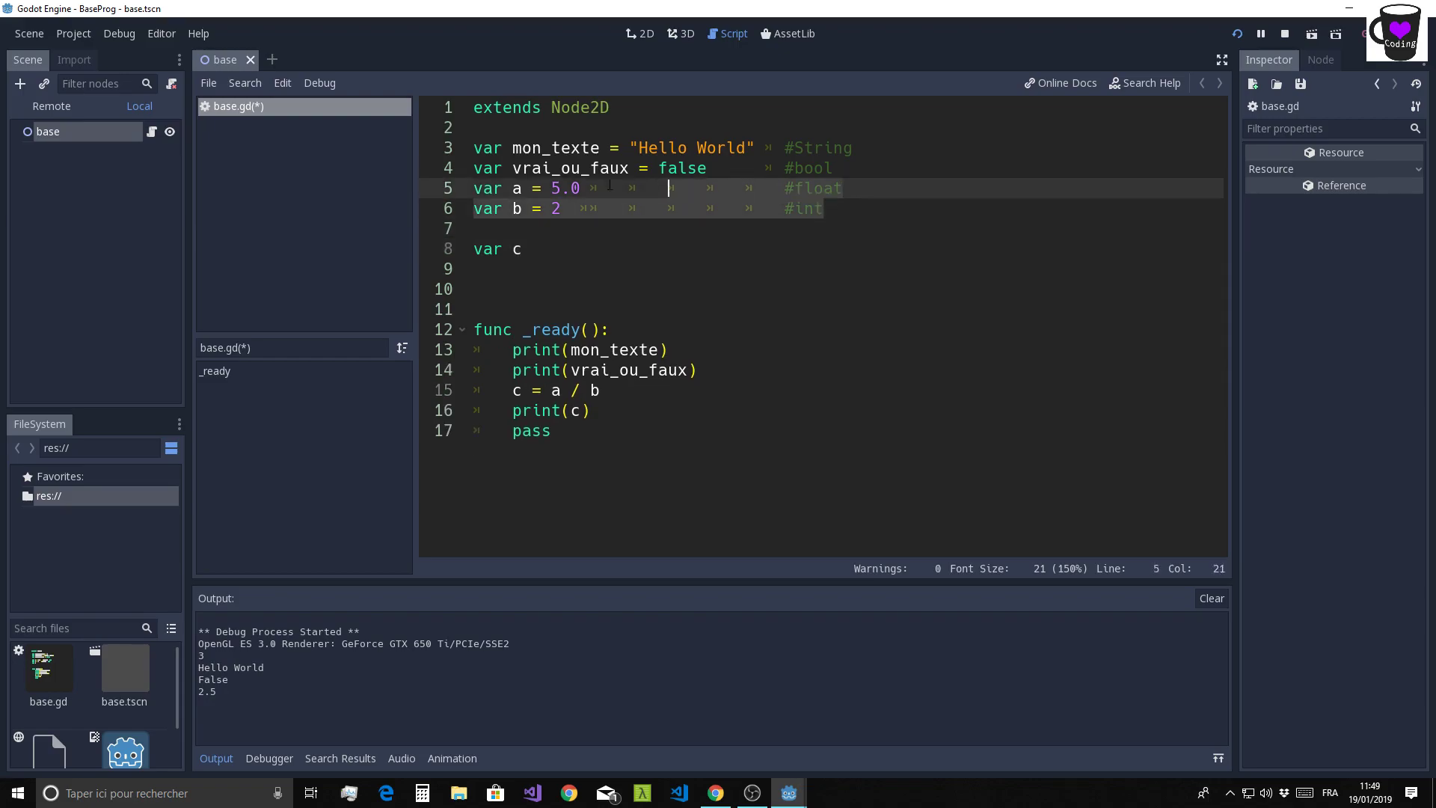
left_click(658, 267)
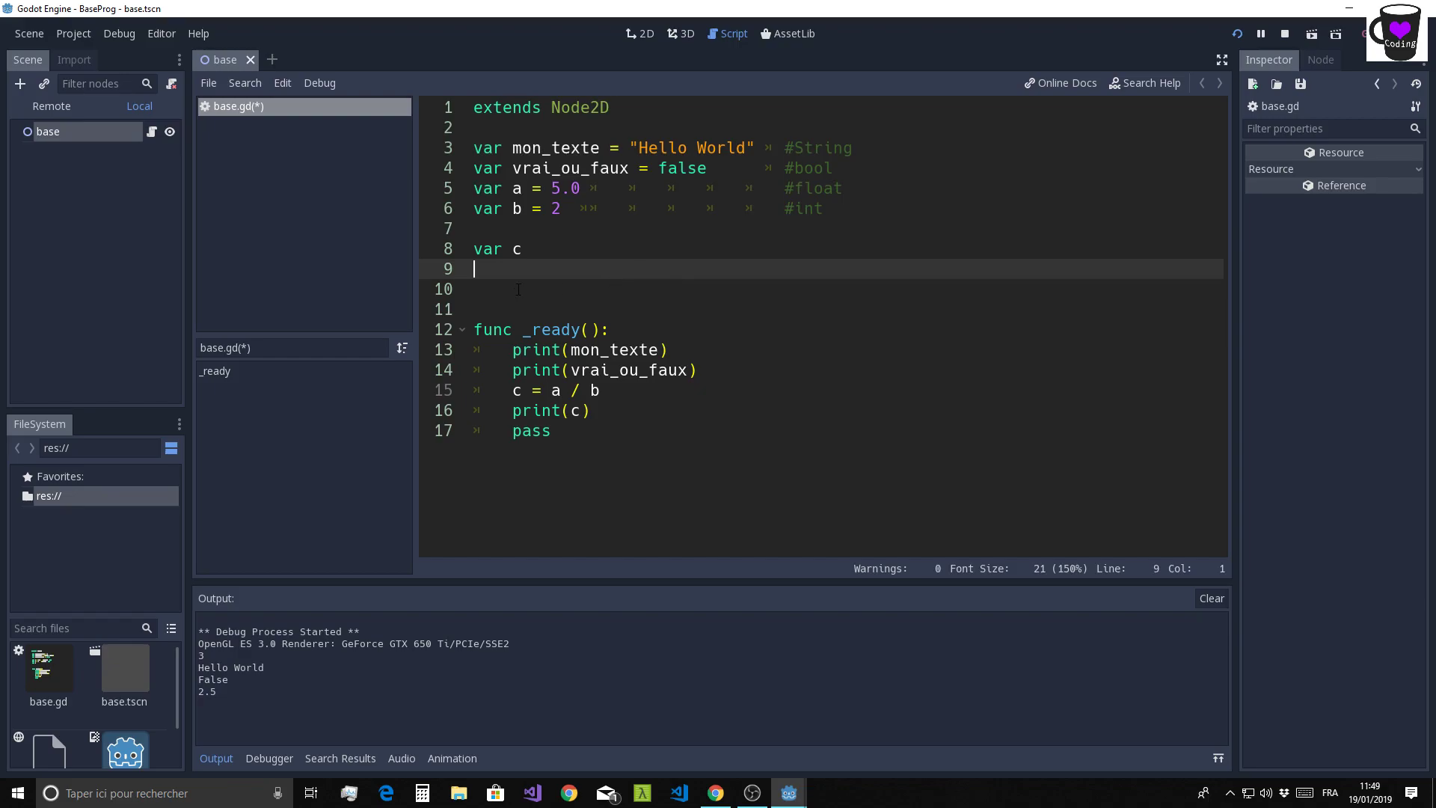
left_click(521, 209)
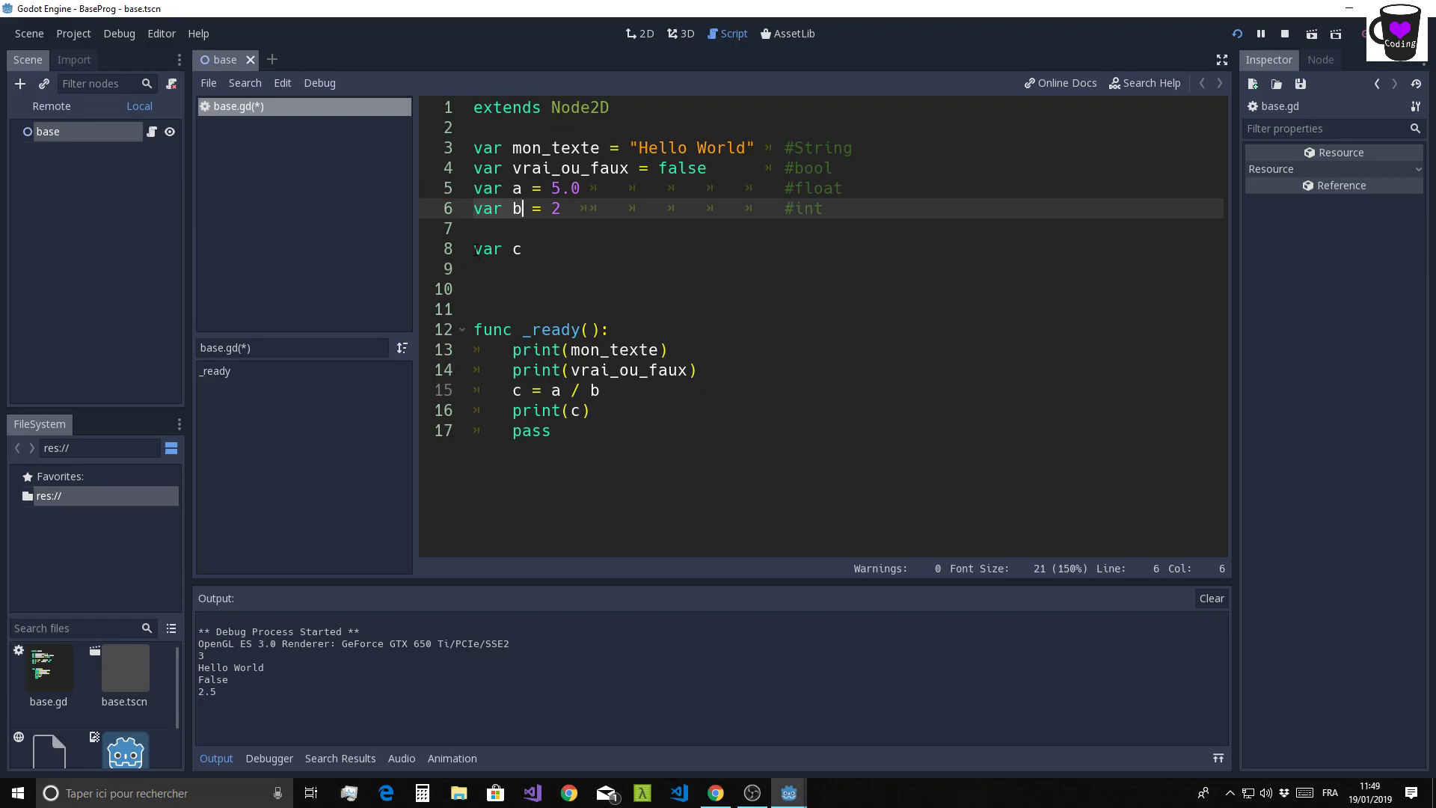
left_click(532, 249)
left_click(525, 290)
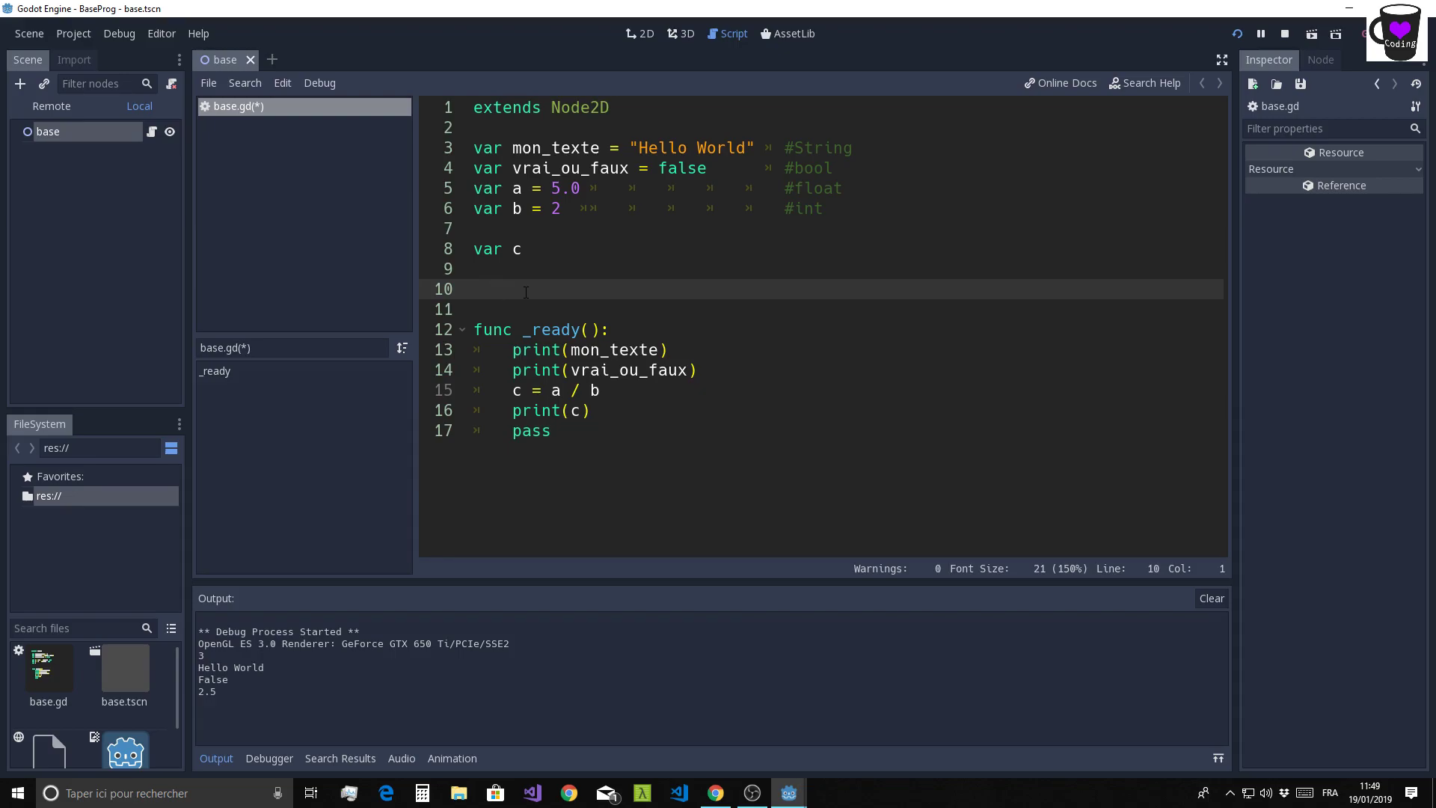
left_click(574, 188)
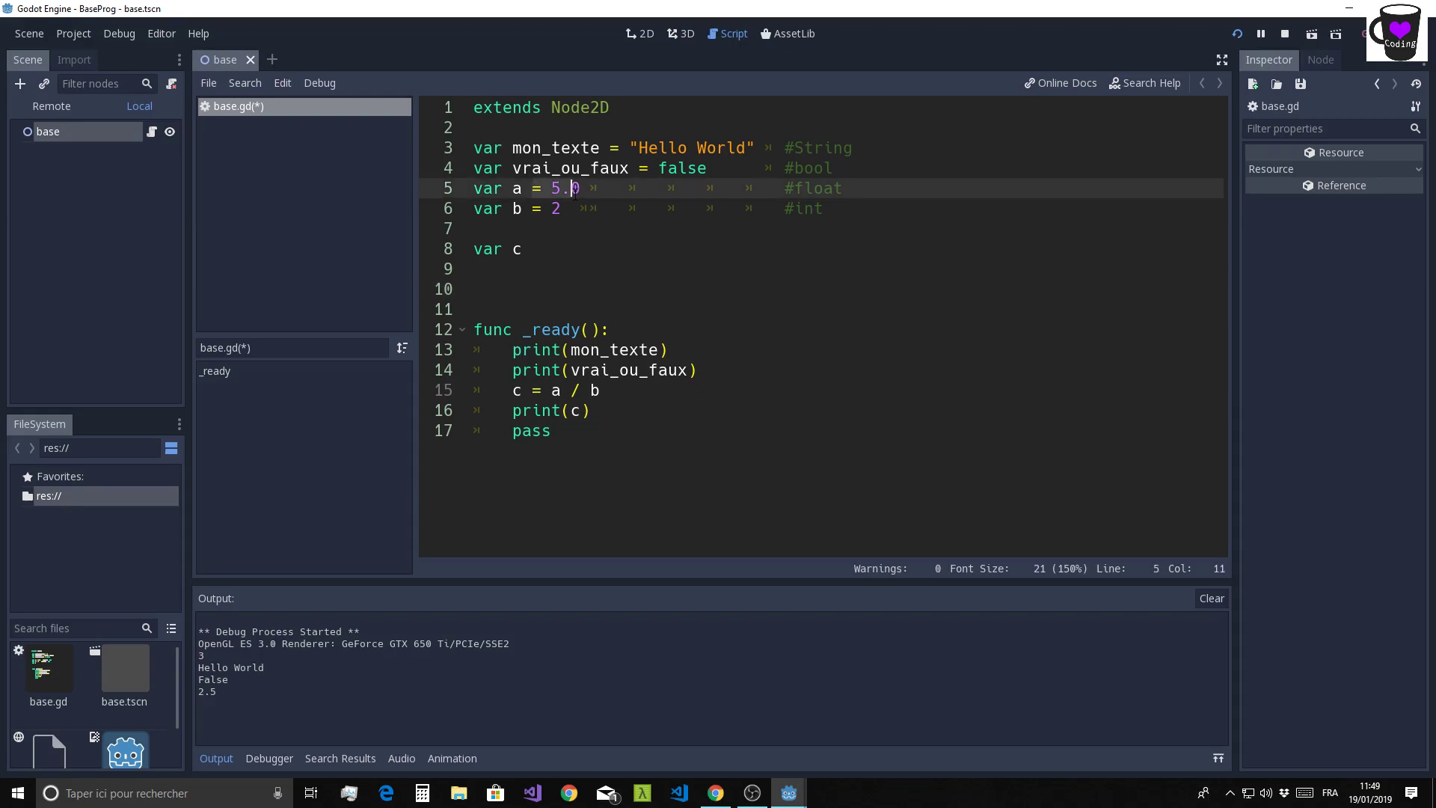
left_click(525, 249)
left_click_drag(530, 210, 562, 209)
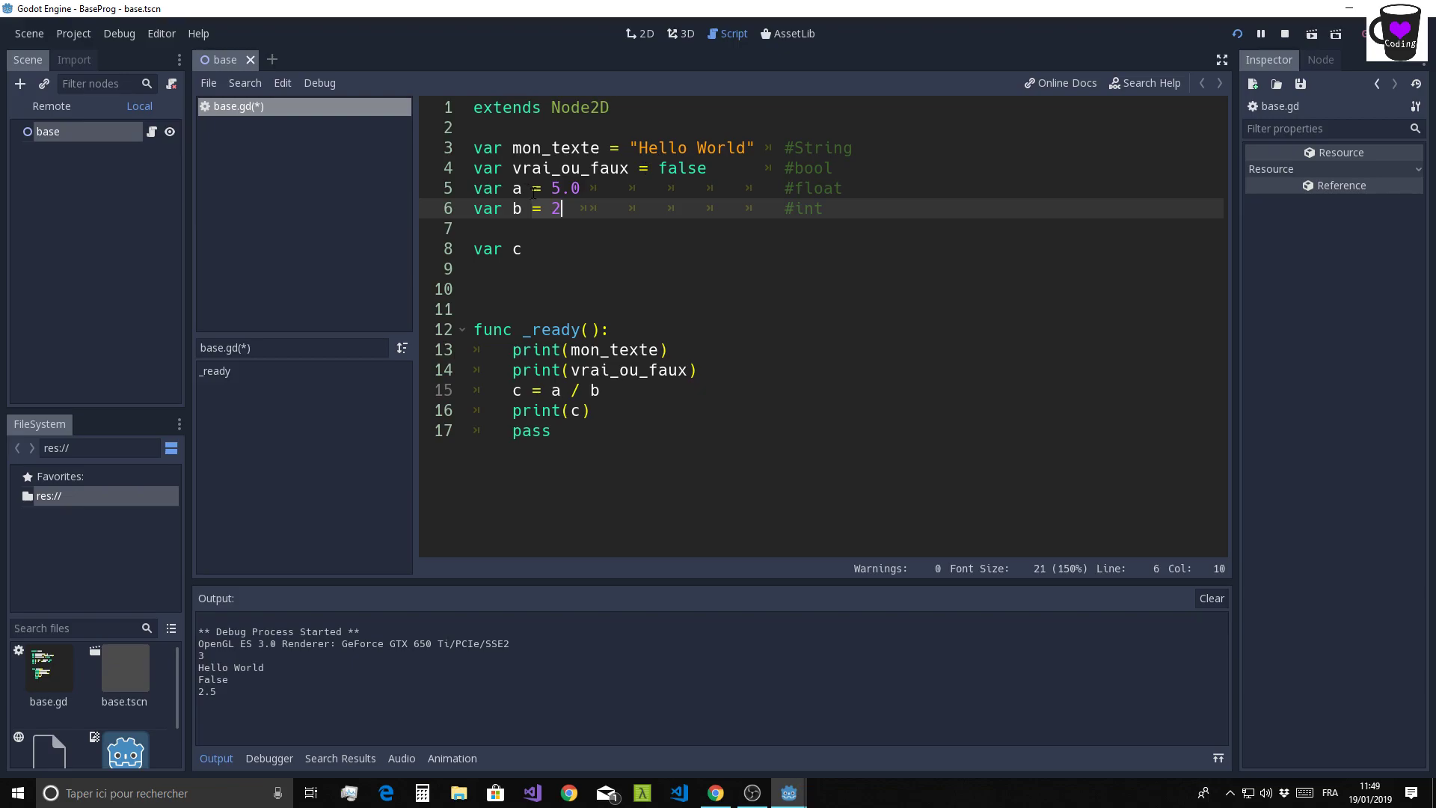
left_click(599, 283)
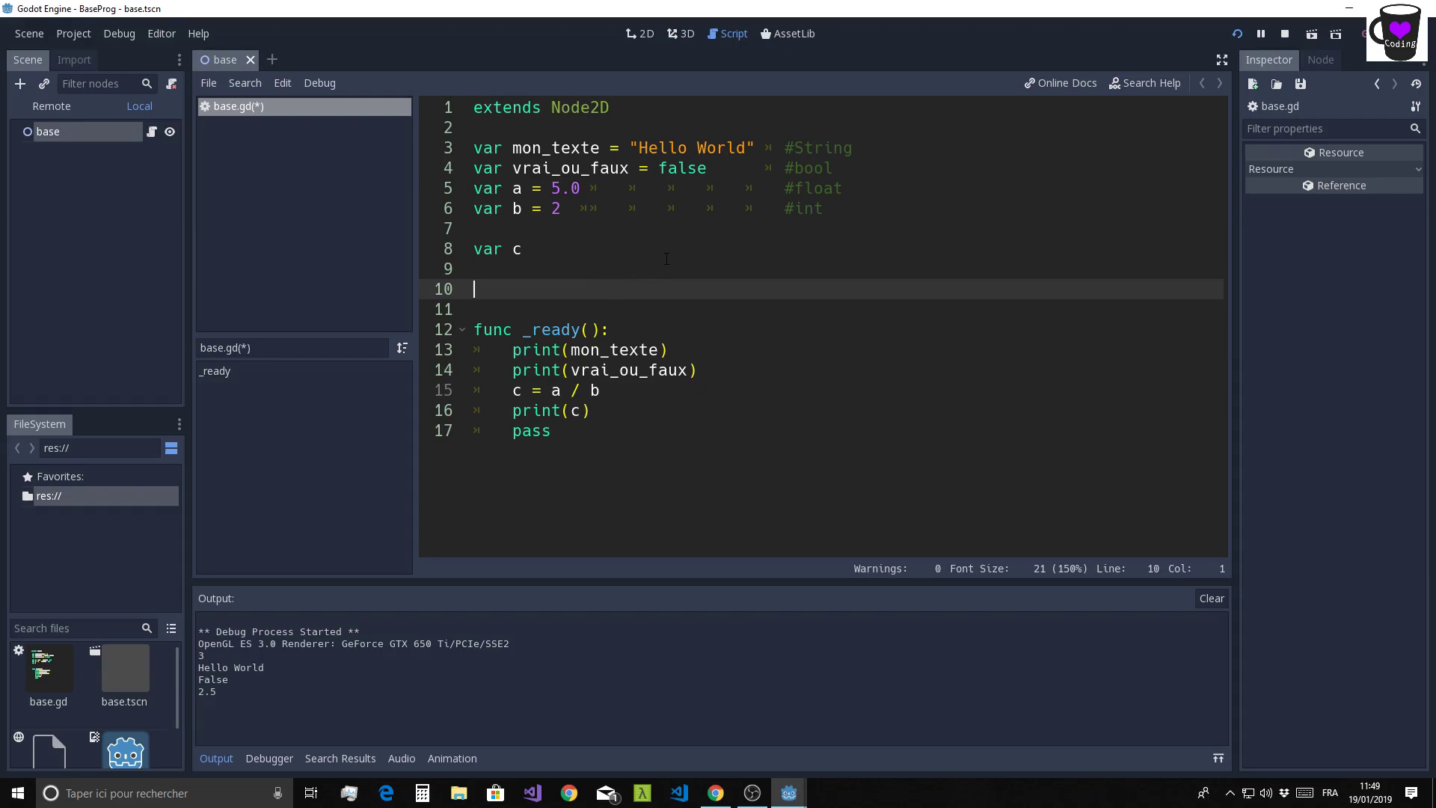
- Go over var c and the _ready() body, then reselect the four declarations
left_click(551, 251)
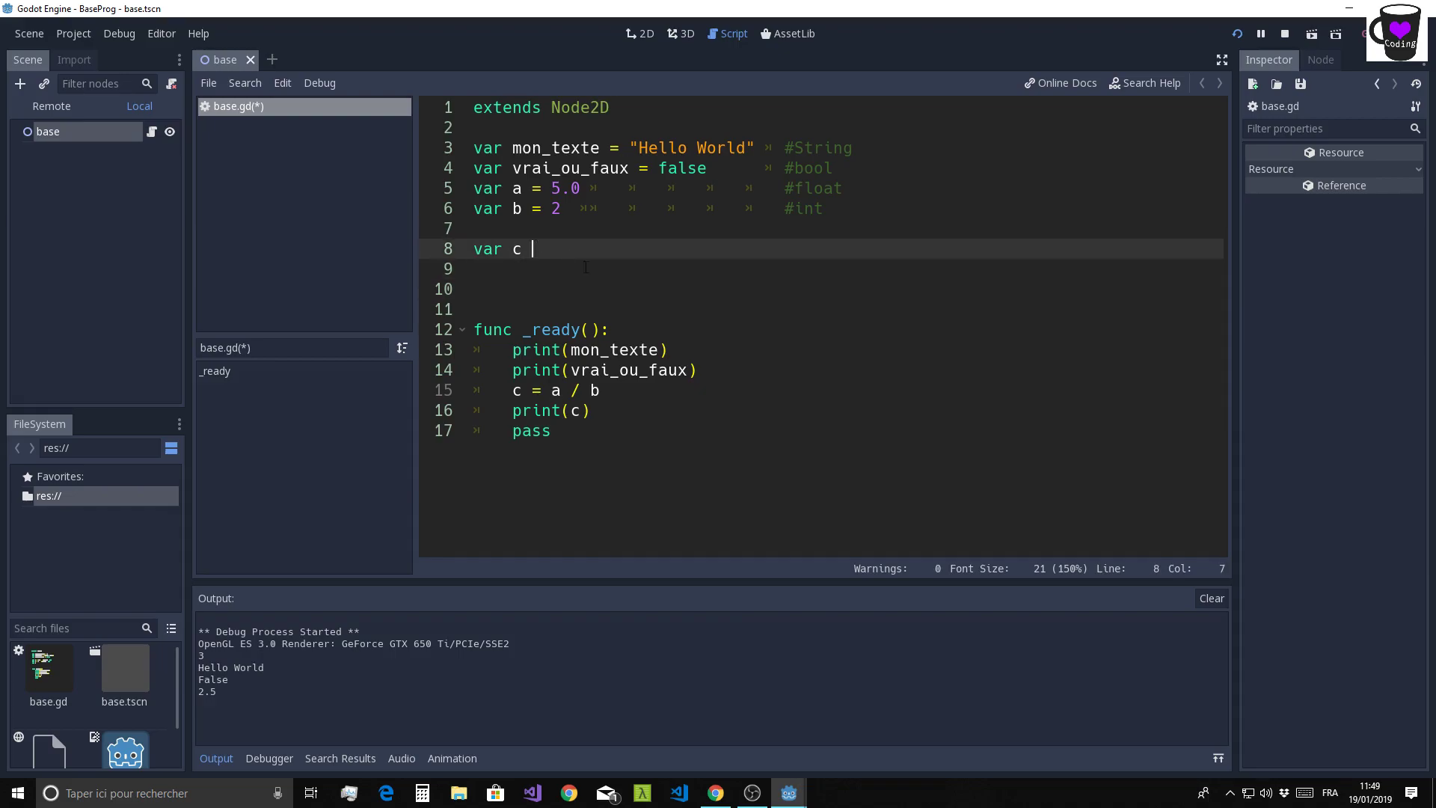
left_click(502, 395)
left_click(629, 433)
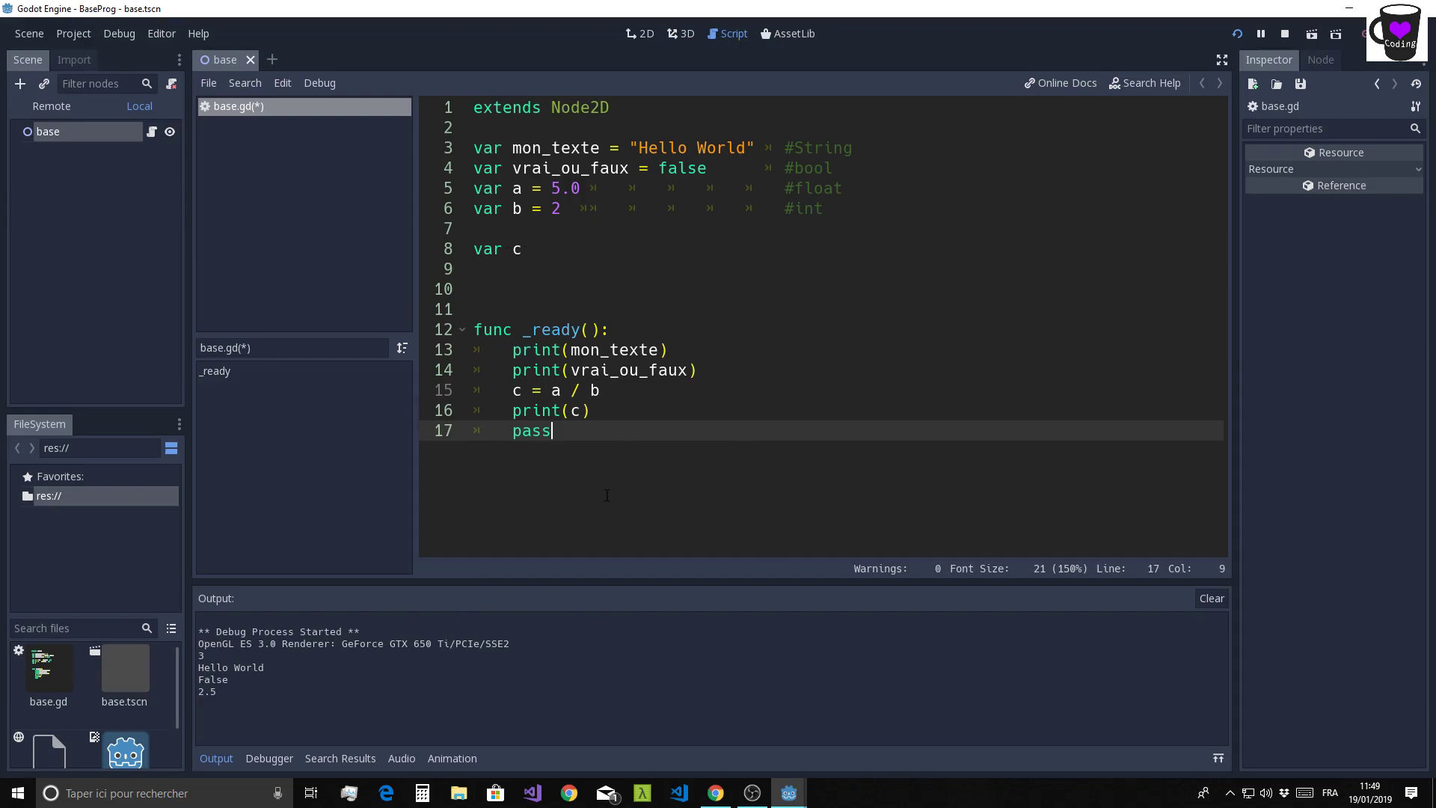
left_click(428, 253)
left_click(648, 298)
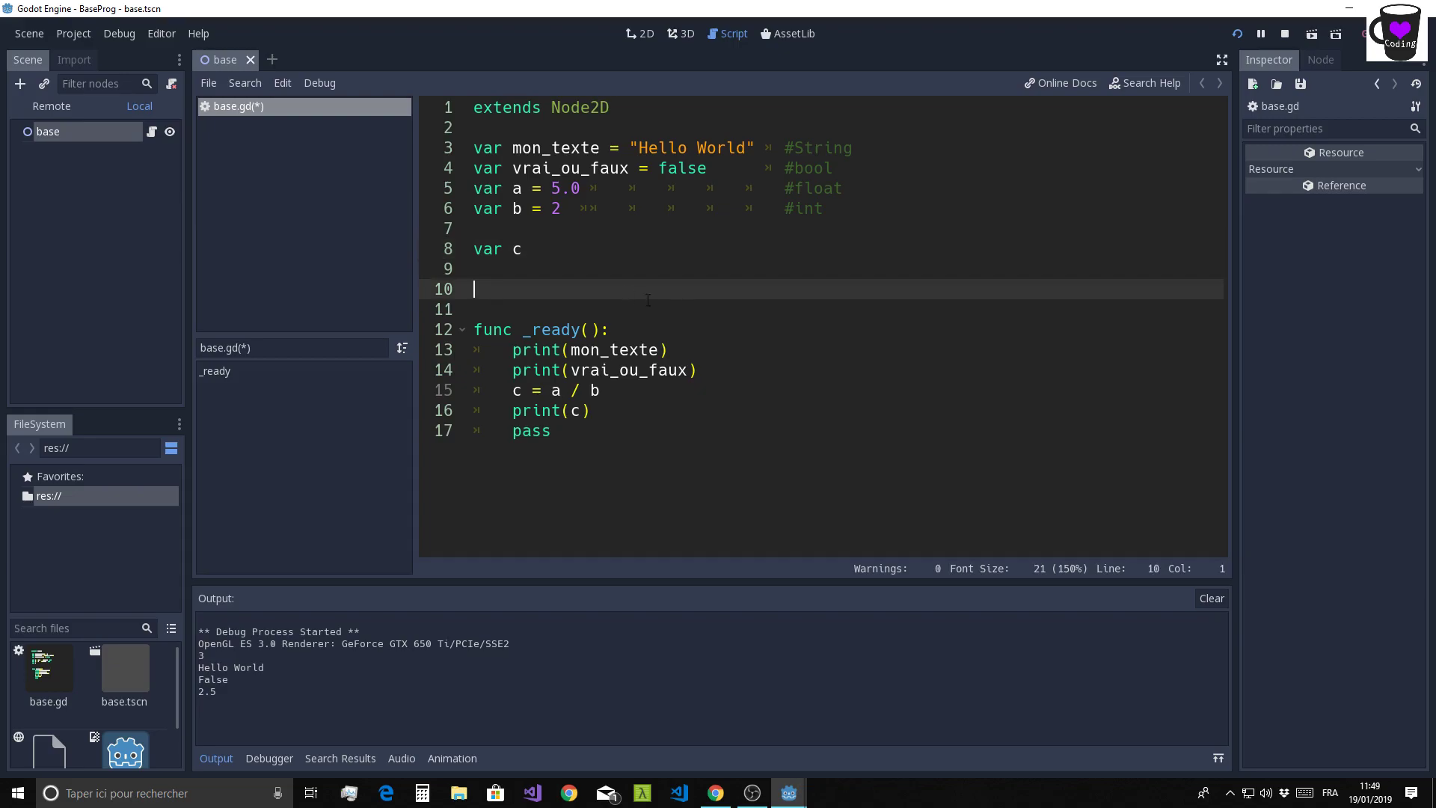
left_click(550, 253)
left_click(752, 296)
left_click_drag(855, 222, 392, 141)
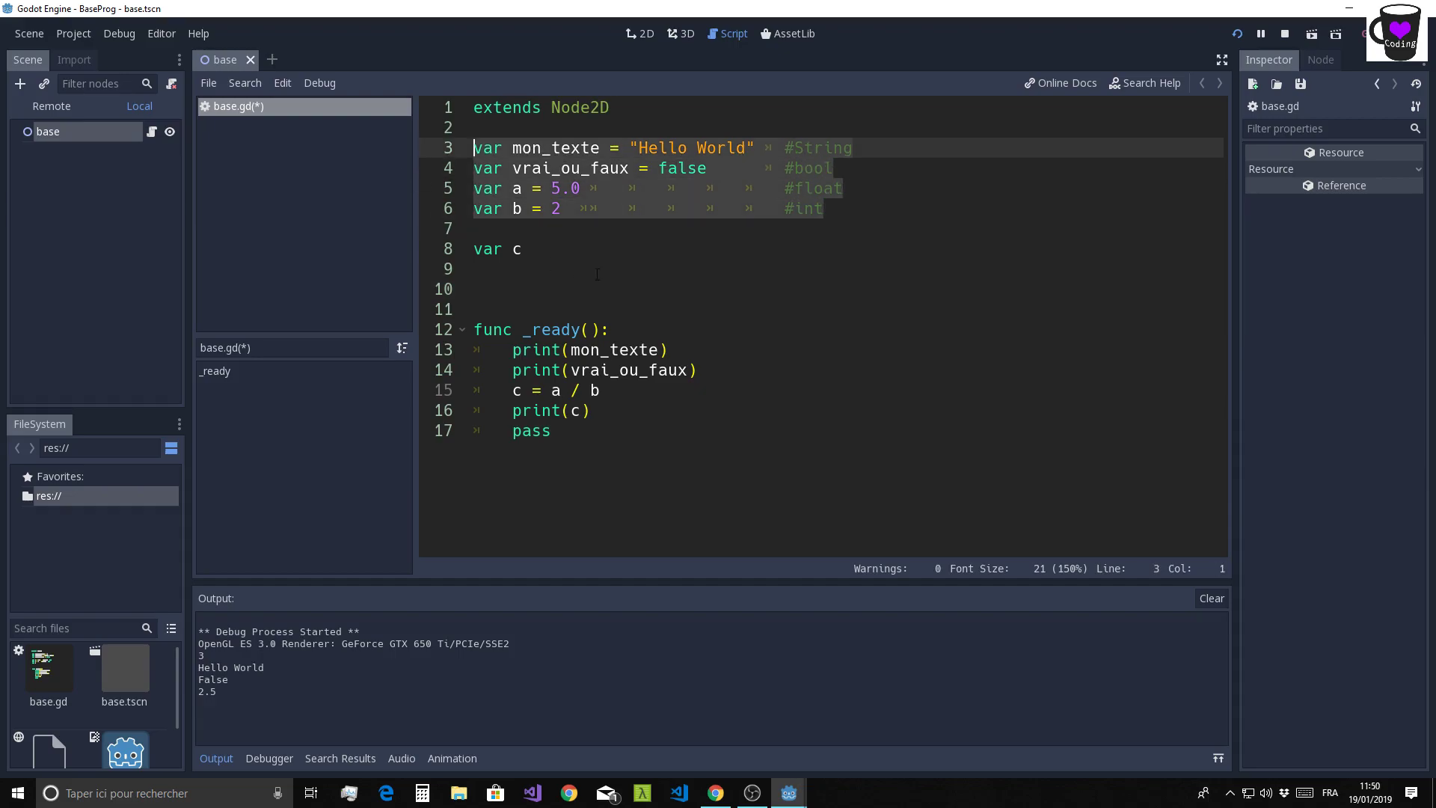
left_click(621, 284)
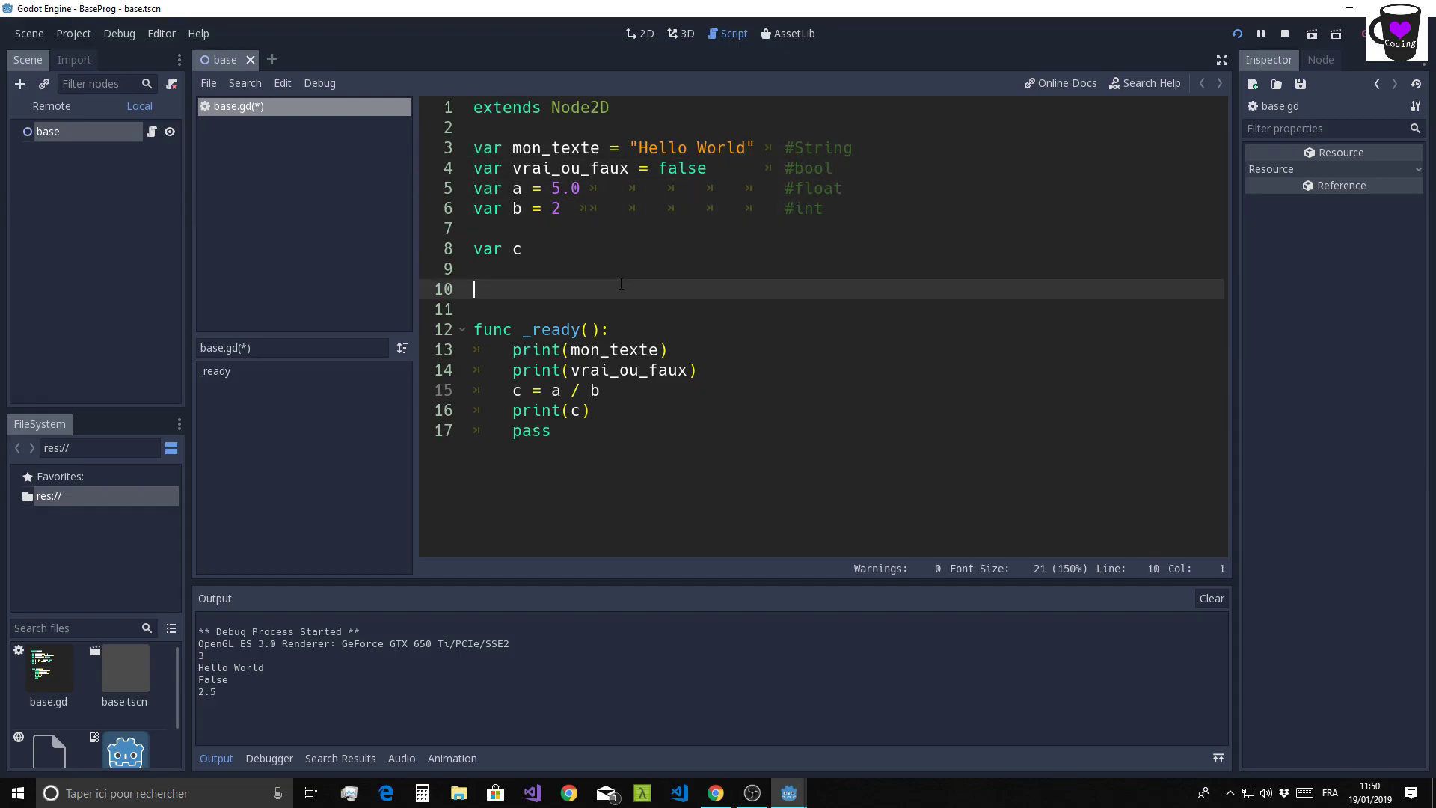